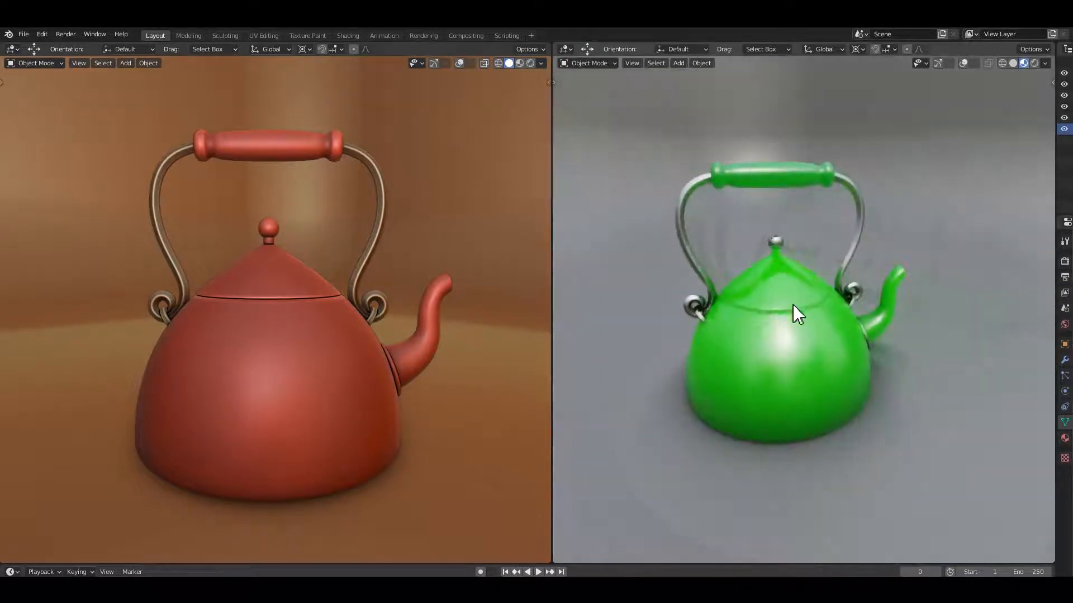
middle_click_drag(843, 343, 790, 345)
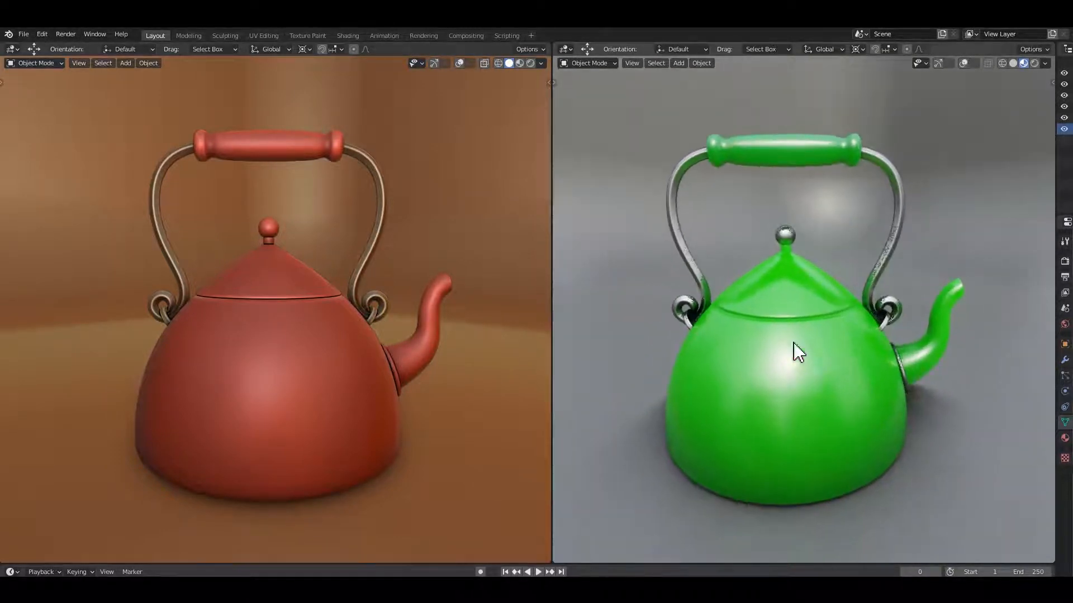
middle_click_drag(425, 352, 360, 344)
scroll(376, 350, "up", 2)
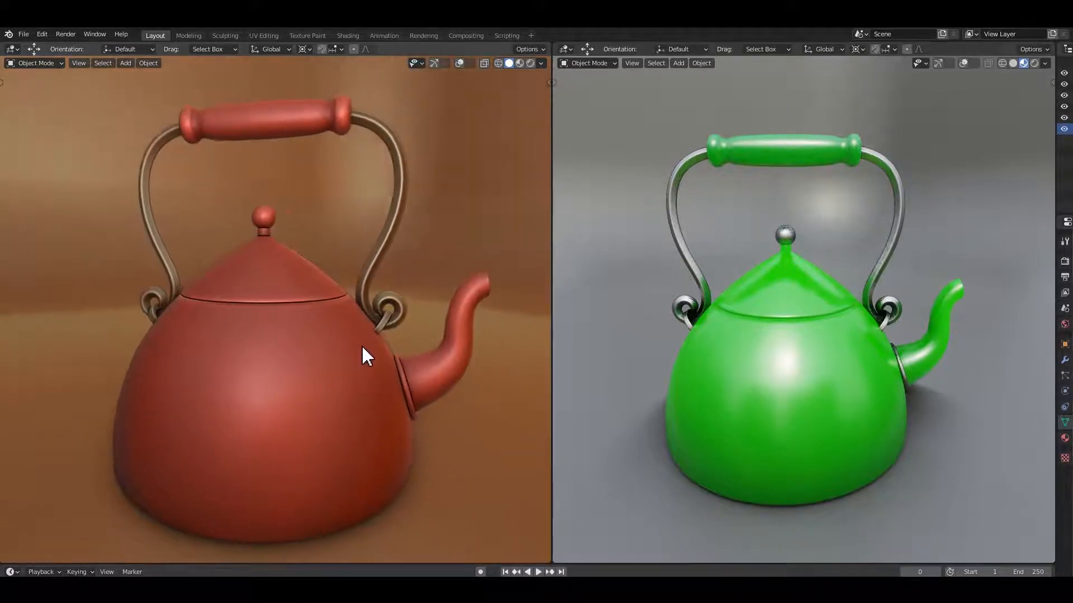
middle_click_drag(804, 390, 832, 370)
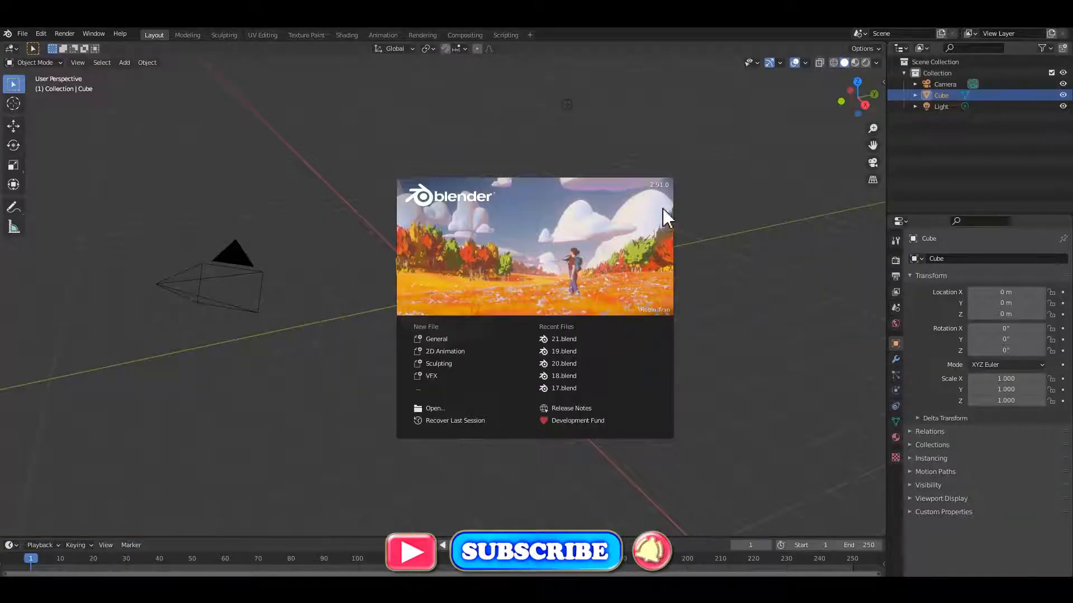
Step: Dismiss the splash screen and start the Shortcut VUr input display
left_click(797, 355)
key("n")
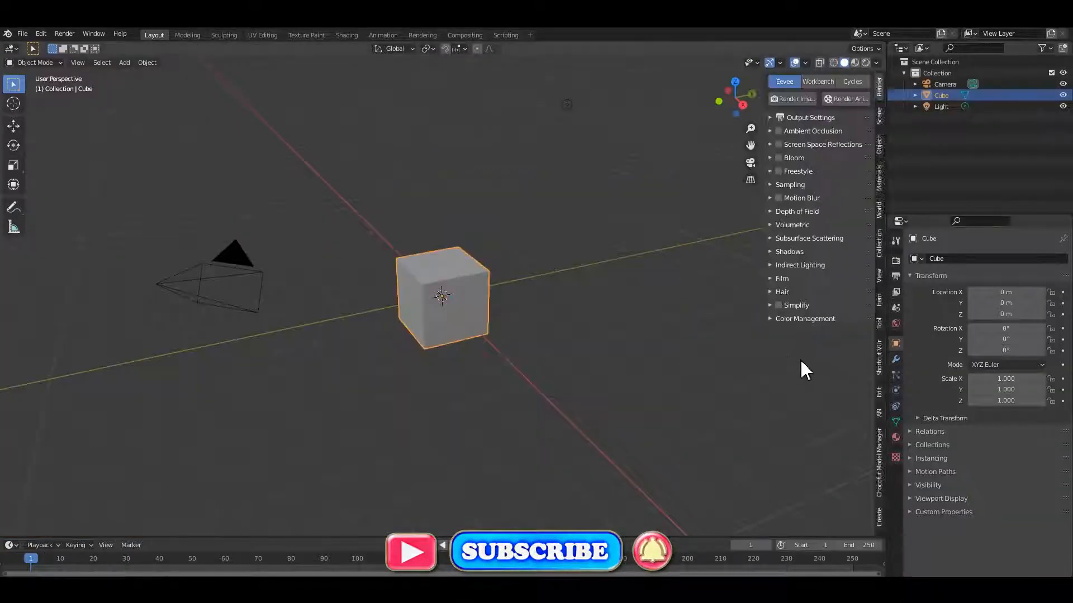
left_click(879, 368)
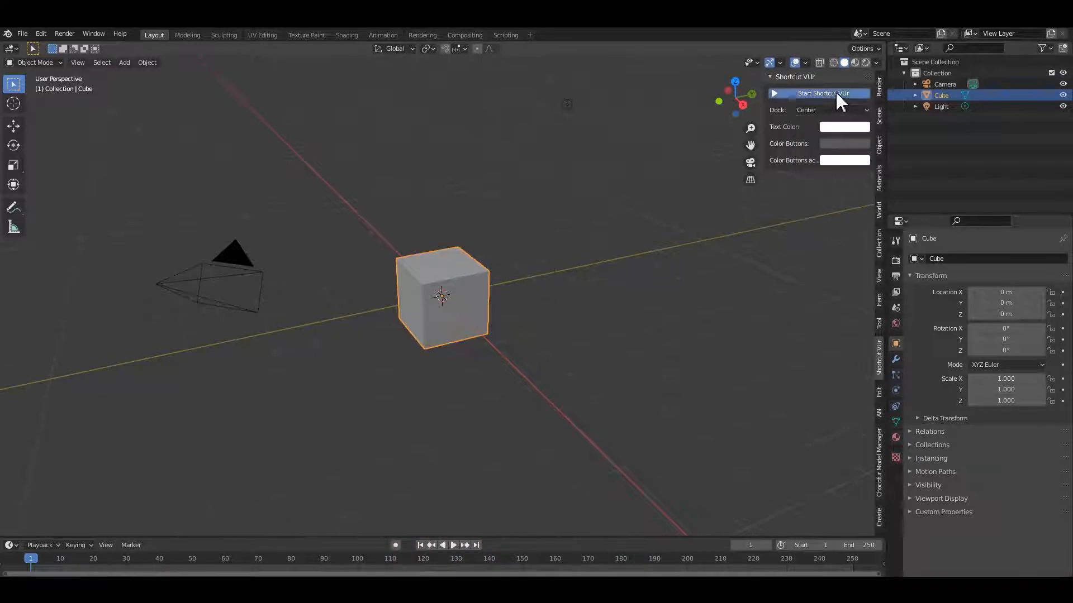
Step: Set the viewport shading to Random color and World background, with Cavity enabled and its type set to Both
left_click(877, 63)
left_click(876, 216)
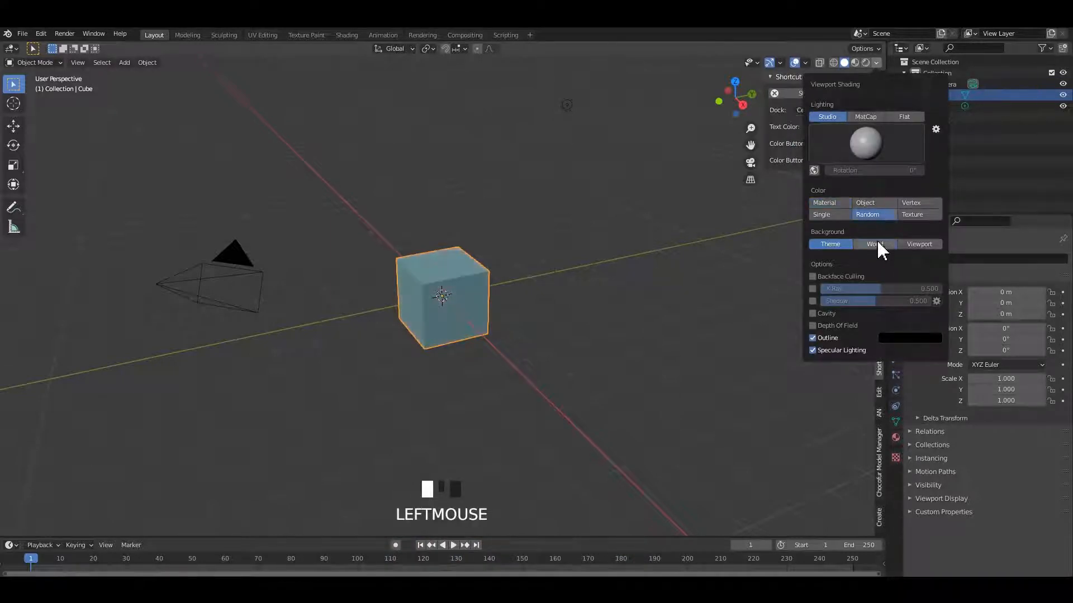
left_click(812, 314)
left_click(908, 314)
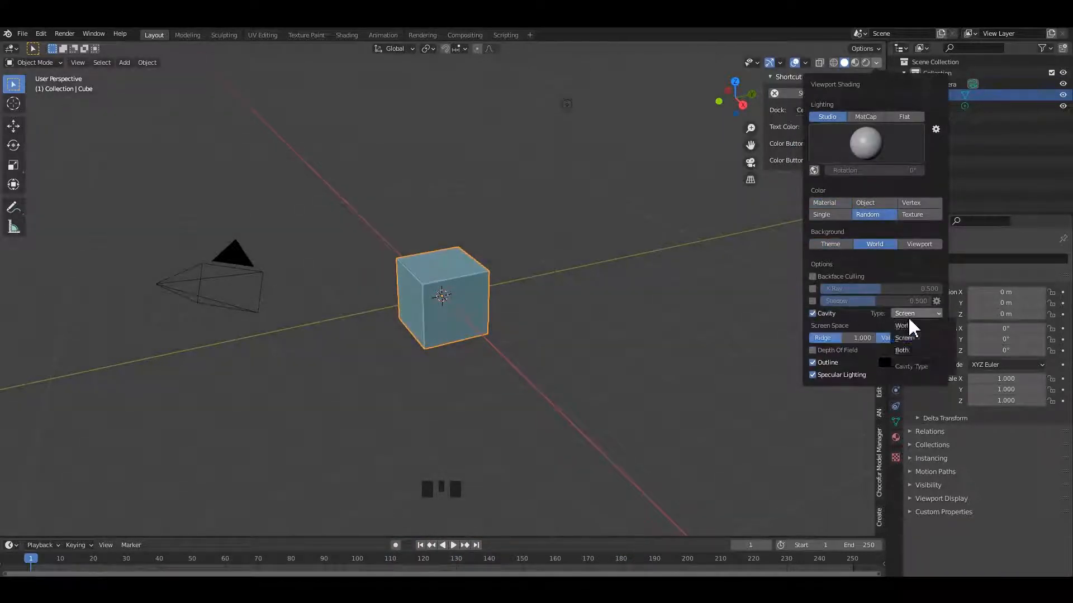
left_click(901, 351)
key("n")
Step: Delete the default cube, camera and light from the scene
left_click(666, 369)
key("a")
key("x")
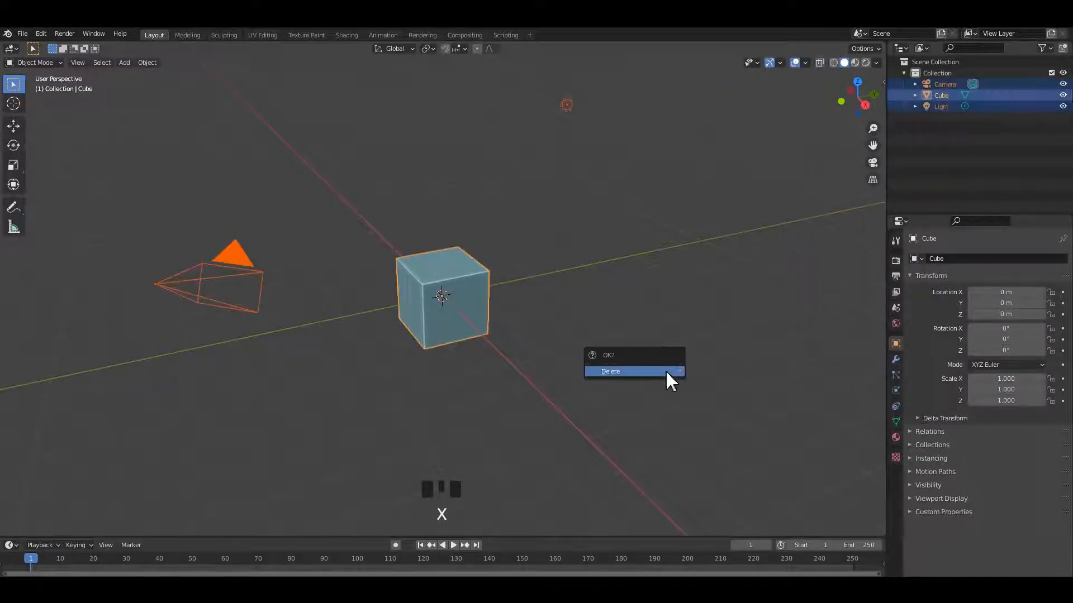
left_click(666, 370)
Step: Add a cylinder mesh at the world origin
mouse_move(528, 324)
middle_mouse_down("shift")
mouse_move(459, 300)
mouse_move(410, 246)
middle_mouse_up("shift")
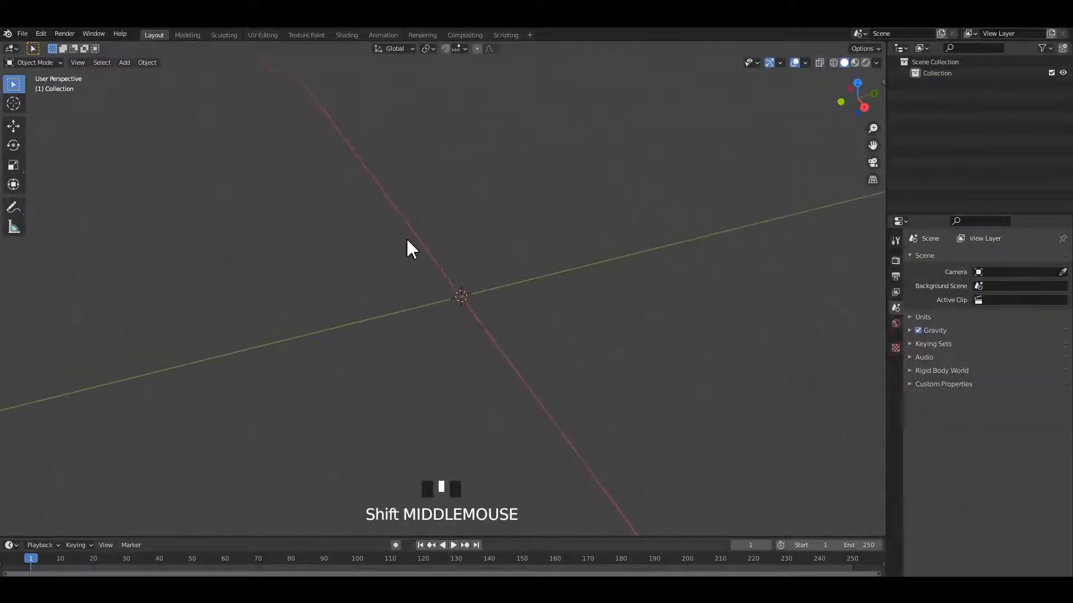
key("shift+a")
mouse_move(407, 240)
left_click(468, 294)
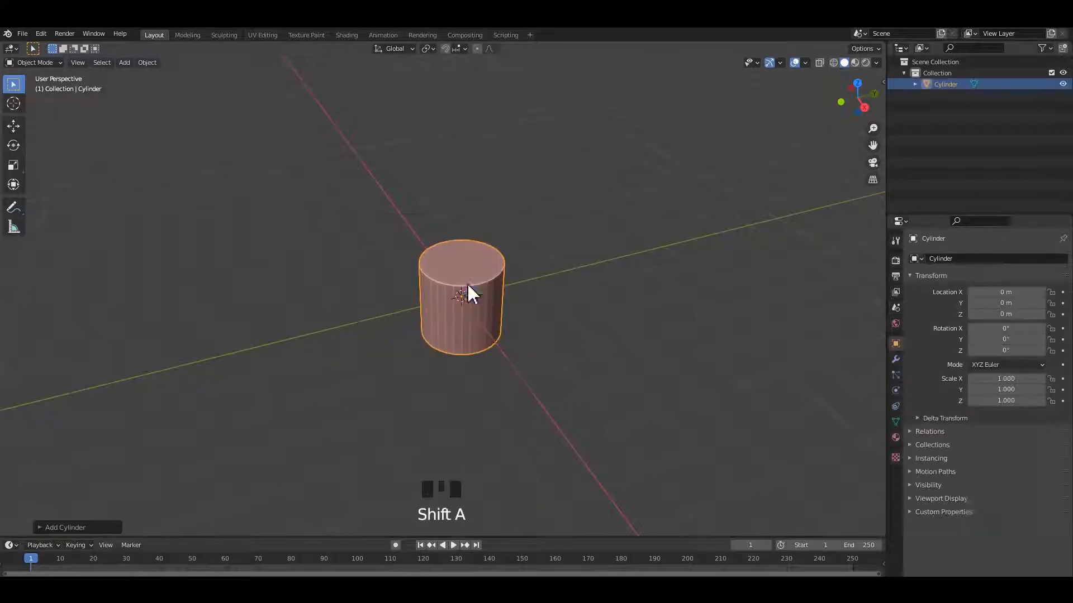
Step: Move the cylinder up about 1 m along Z so its base sits on the ground line, and apply the transform
left_click(17, 129)
scroll(476, 280, "up", 2)
middle_click_drag(476, 279, 454, 303, "alt")
scroll(512, 284, "up", 3)
left_click_drag(454, 303, 469, 187)
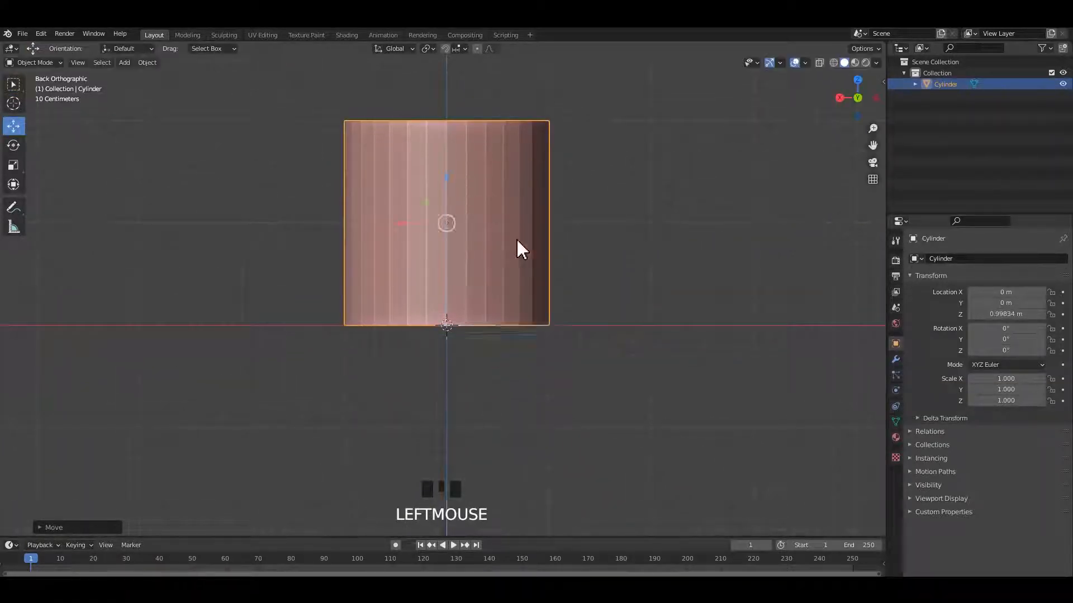
key("ctrl+a")
left_click(539, 257)
Step: Lower the cylinder's top face along Z to shorten the body to a little over half its height
key("Tab")
middle_click_drag(481, 205, 488, 297)
key("3")
left_click(476, 236)
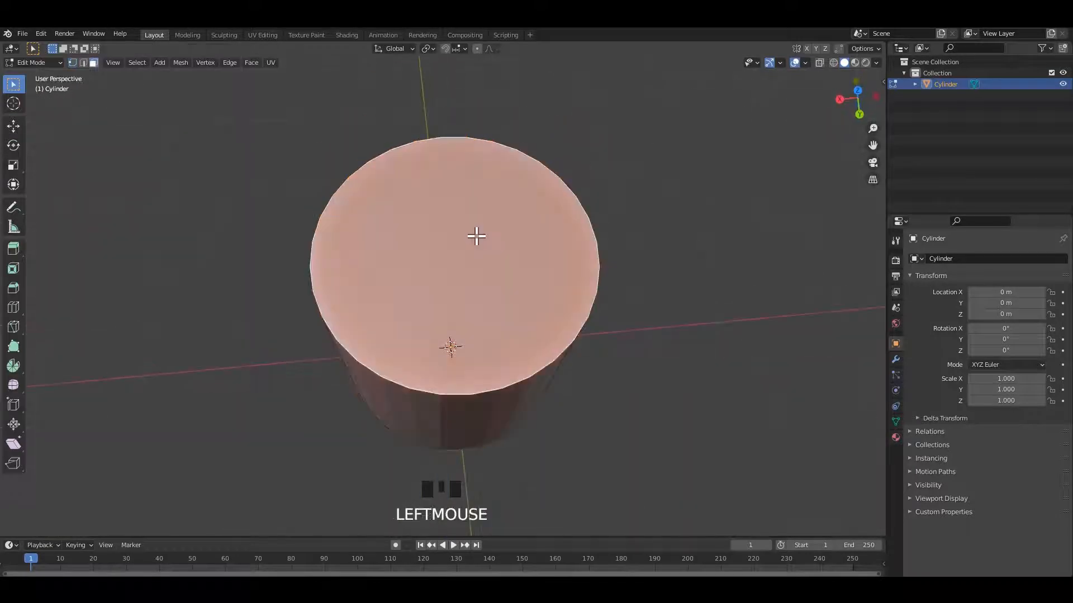
double_click(13, 126)
middle_click_drag(480, 234, 503, 224, "alt")
middle_click_drag(503, 224, 527, 230, "shift")
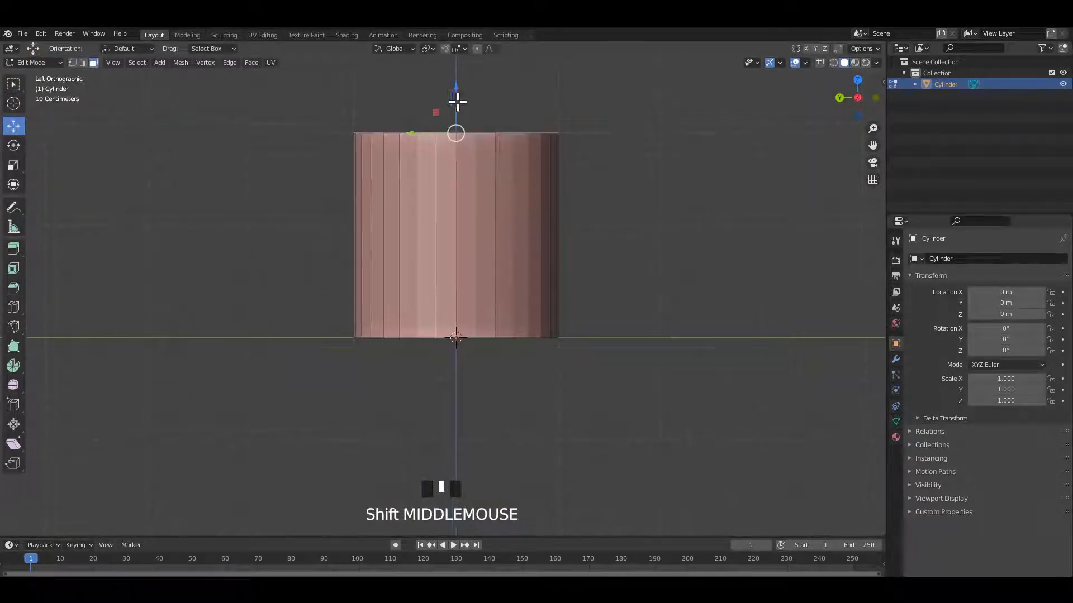
left_click_drag(455, 104, 470, 187)
Step: Apply the shortened cylinder's transform and shade it smooth
key("Tab")
key("ctrl+a")
left_click(505, 266)
right_click(506, 268)
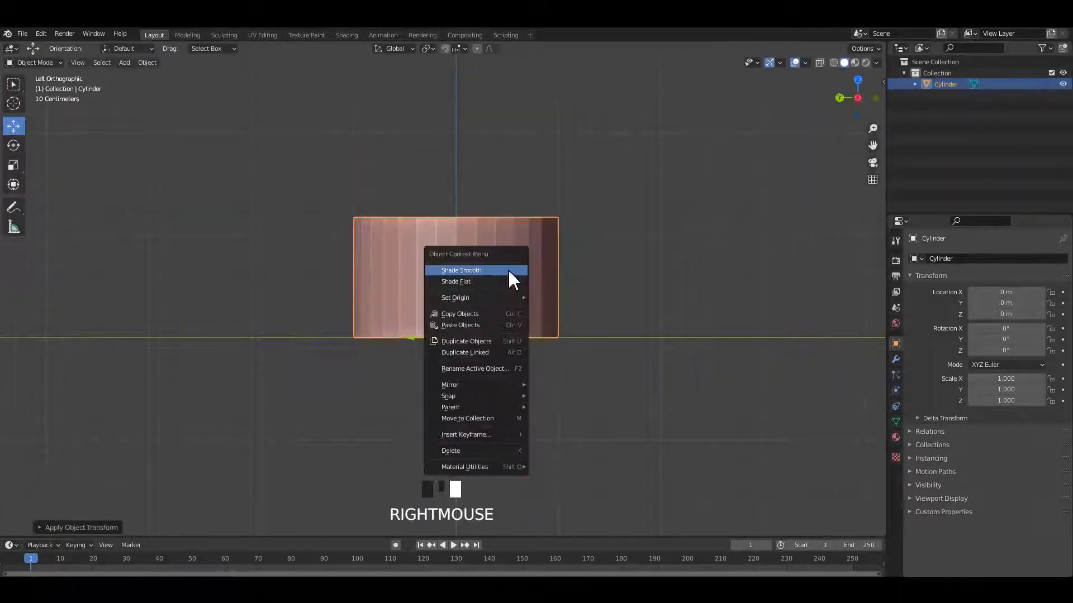
left_click(507, 273)
Step: Enable Ambient Occlusion, Bloom and Screen Space Reflections for Eevee, and change the color management option
left_click(896, 422)
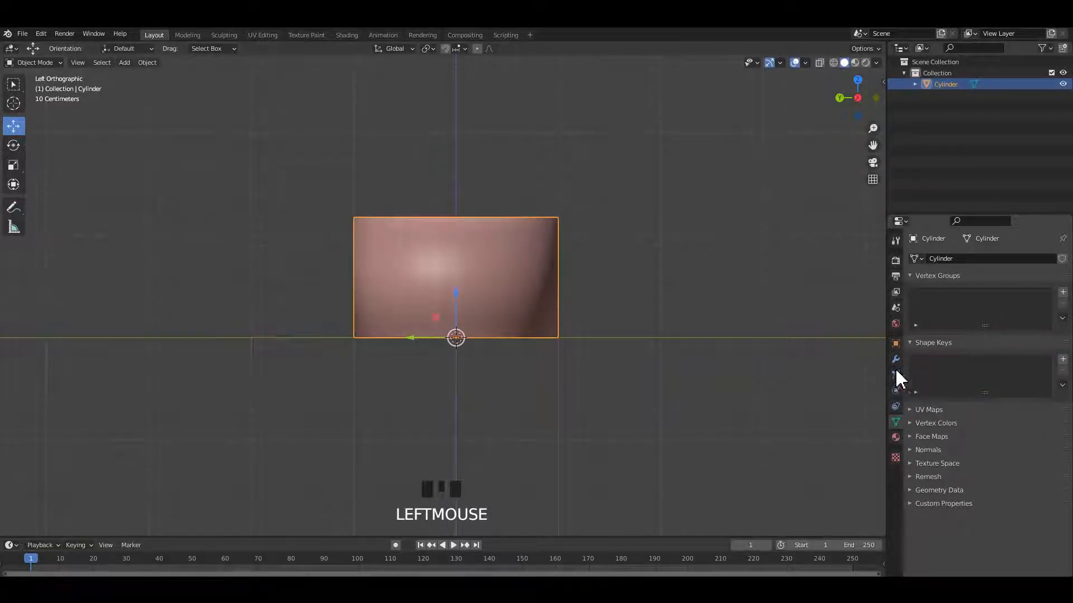
left_click(896, 259)
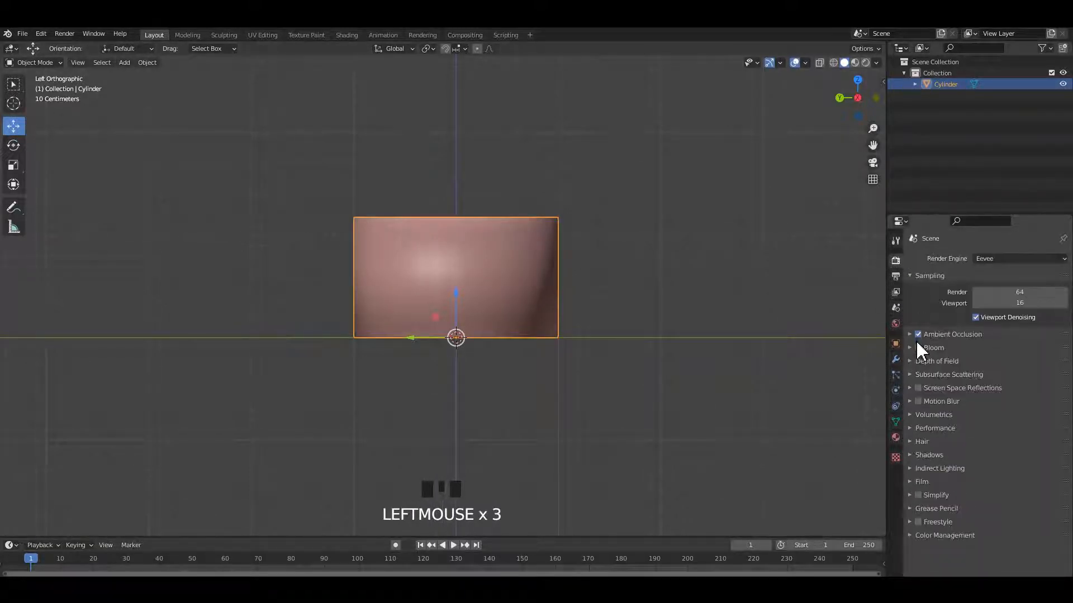
left_click(928, 535)
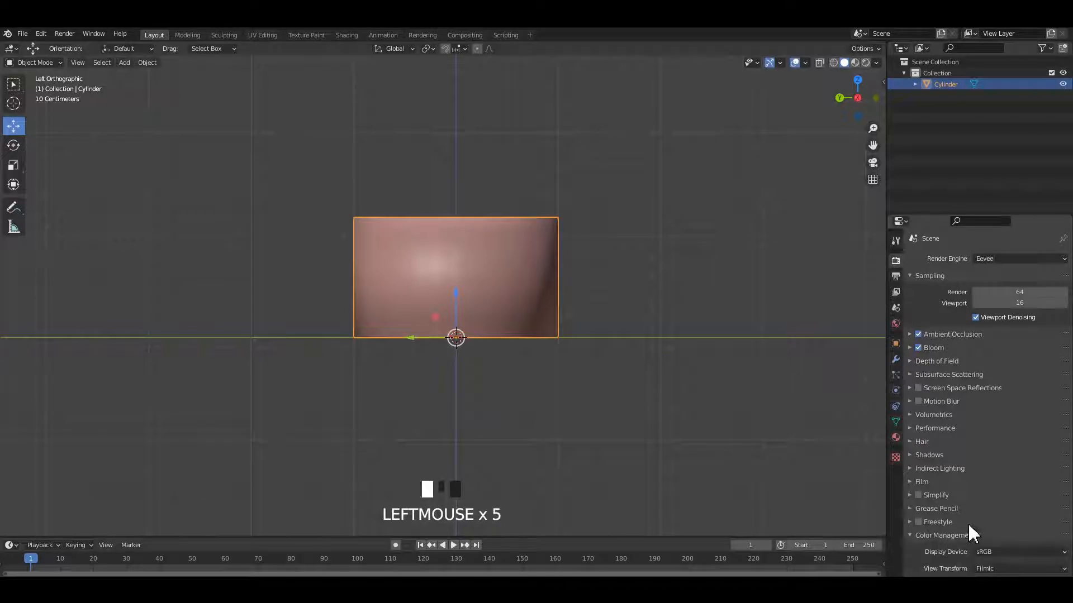
scroll(990, 511, "down", 2)
left_click(991, 536)
left_click(1001, 512)
left_click(955, 492)
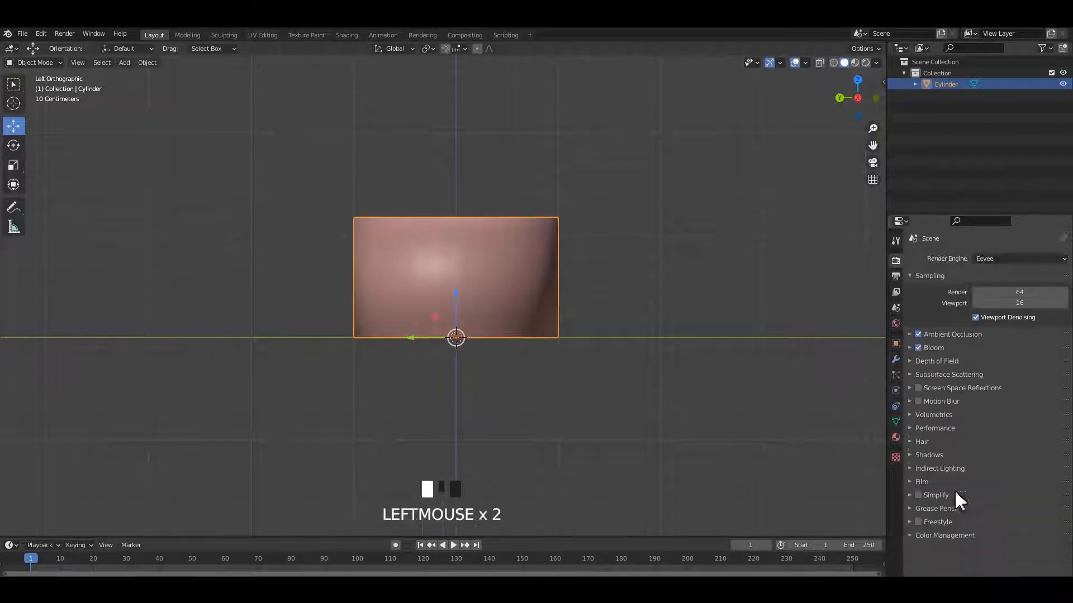
left_click(948, 334)
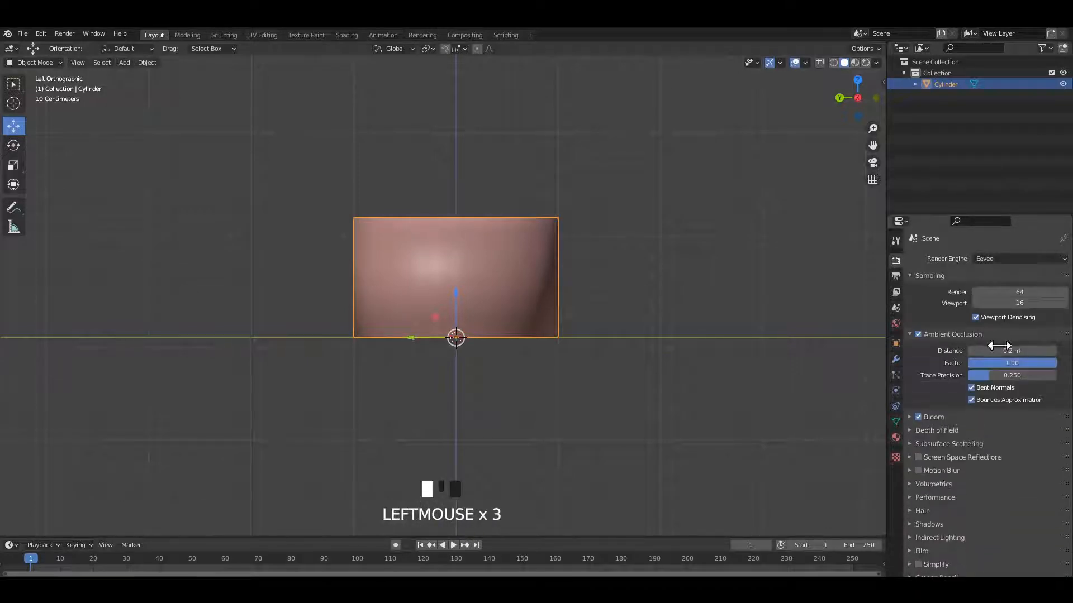
left_click(950, 334)
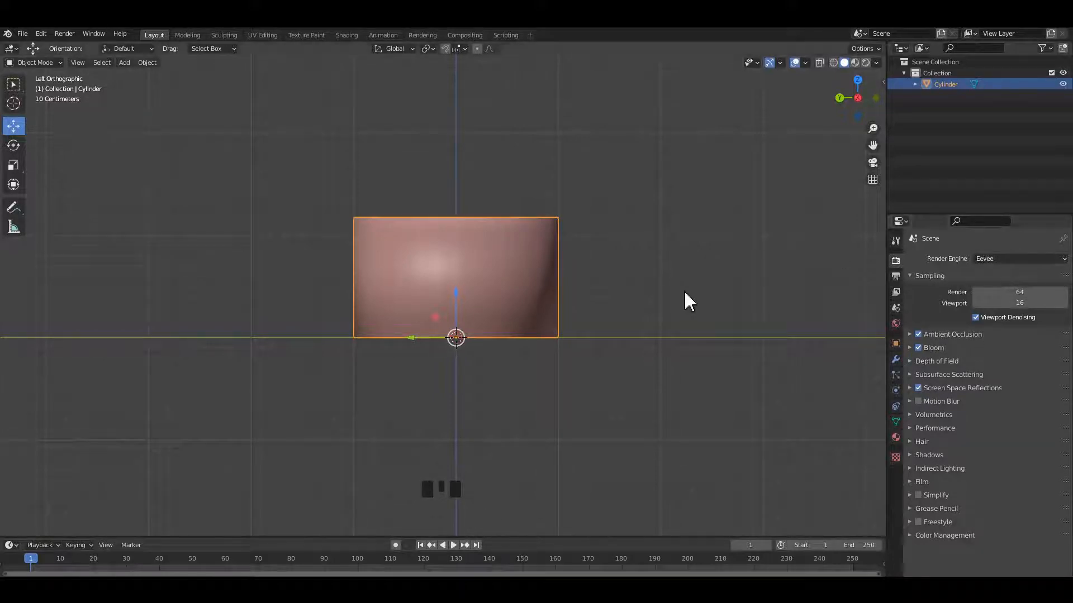
Step: Enable Auto Smooth at 30° in the cylinder's normals settings
middle_click_drag(598, 247, 510, 376)
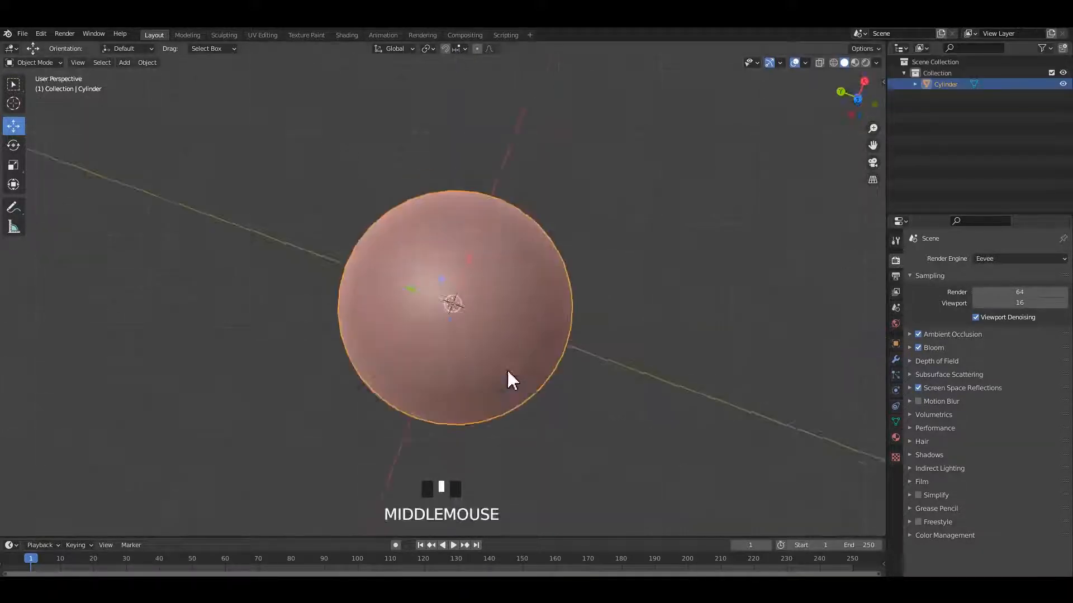
key("Tab")
middle_click_drag(496, 271, 513, 256)
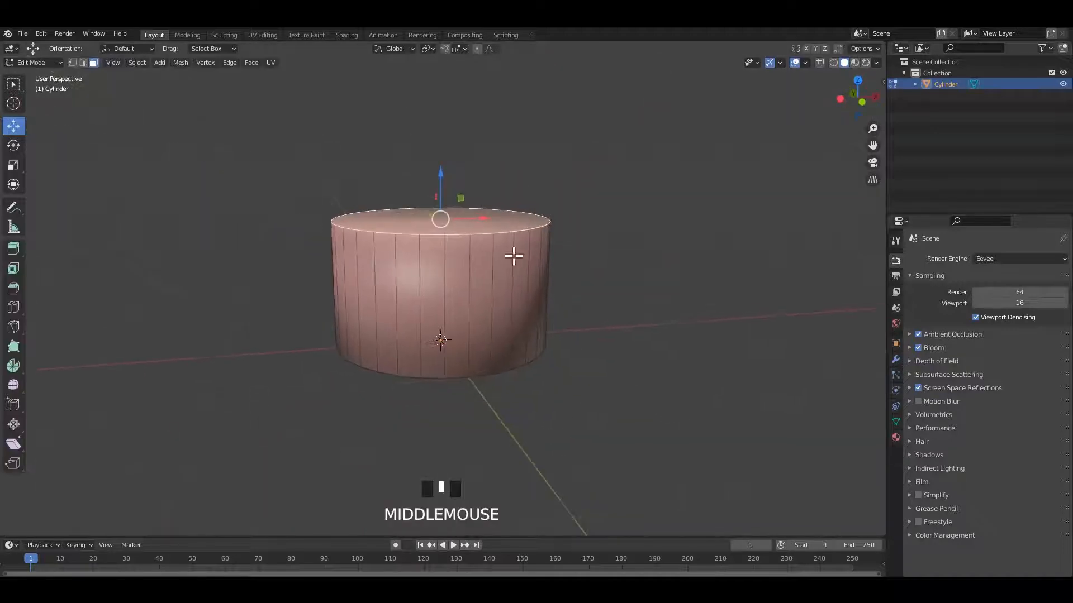
left_click(894, 420)
left_click(894, 421)
left_click(929, 450)
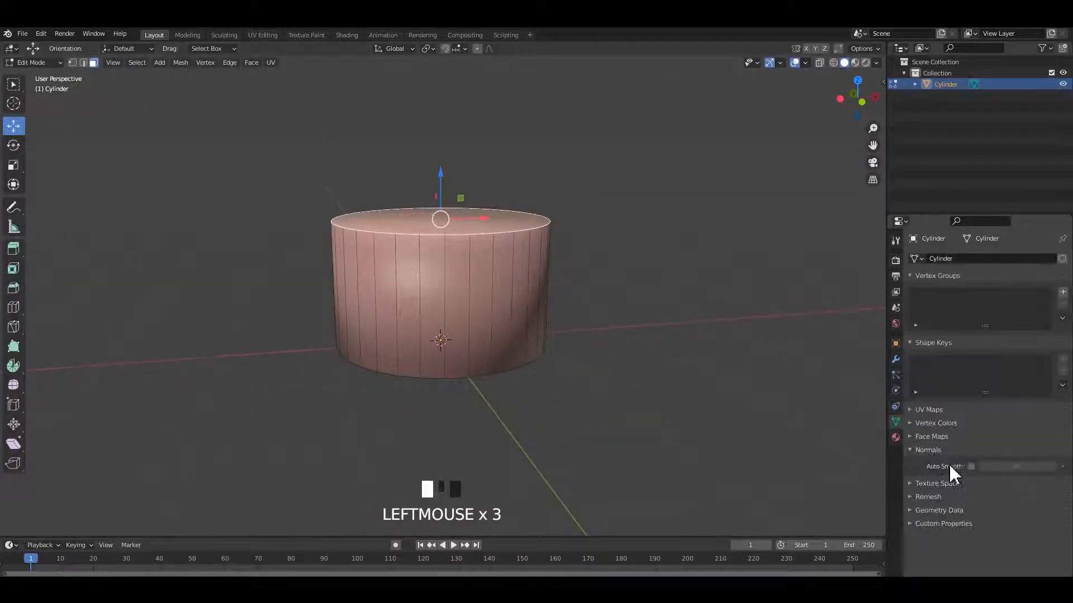
left_click(971, 466)
key("Tab")
key("Tab")
Step: Adjust the top face's height along Z and scale it down so the body tapers upward
middle_click_drag(498, 285, 519, 279)
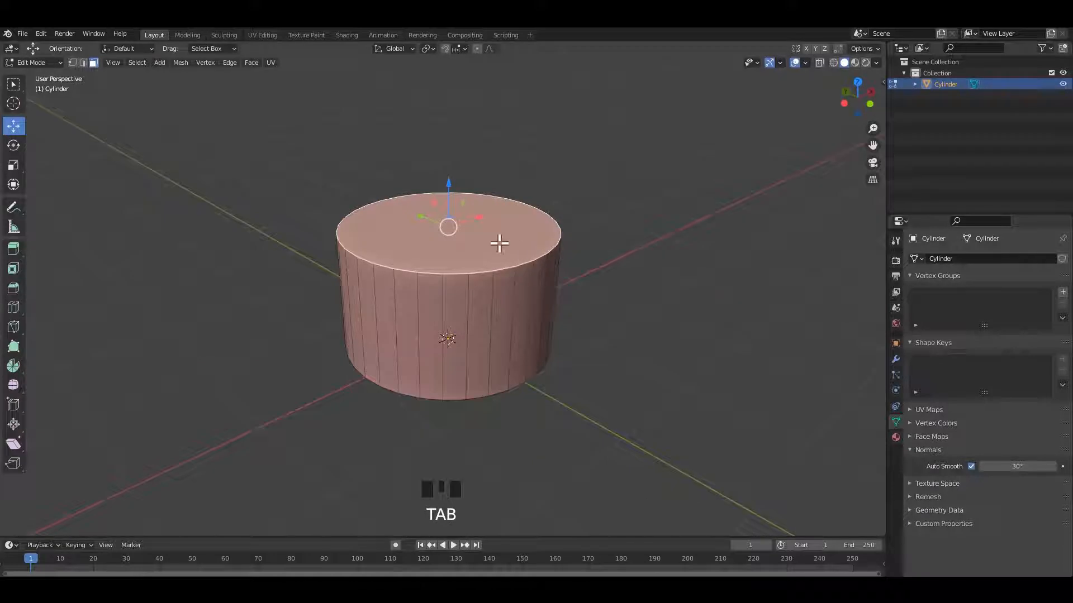
middle_click_drag(512, 240, 530, 327, "alt")
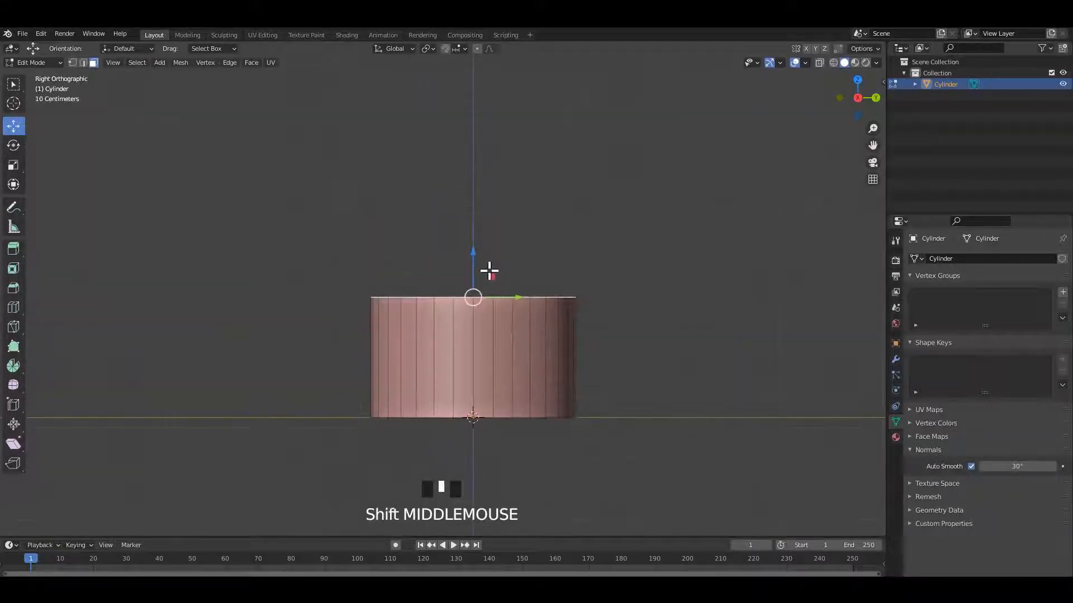
left_click_drag(474, 240, 472, 272)
key("s")
left_click(571, 265)
scroll(527, 336, "up", 1)
mouse_move(527, 336)
middle_mouse_down("shift")
mouse_move(503, 287)
mouse_move(534, 334)
middle_mouse_up("shift")
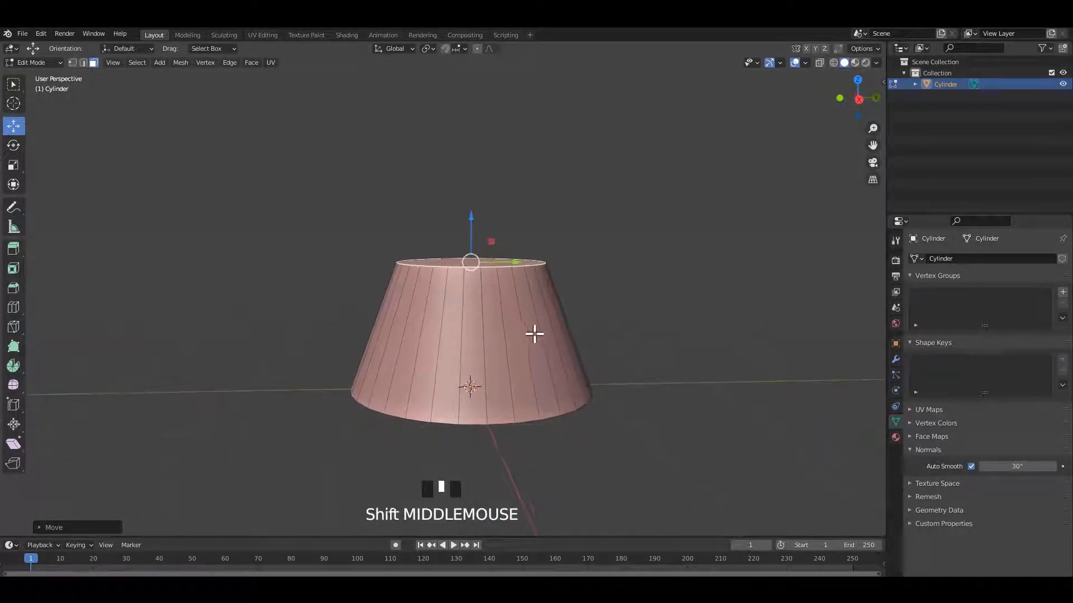
Step: Add one horizontal edge loop around the middle of the tapered body and apply the object's transform
key("ctrl+r")
left_click(534, 327)
left_click(534, 325)
key("Tab")
key("ctrl+a")
left_click(534, 326)
key("Tab")
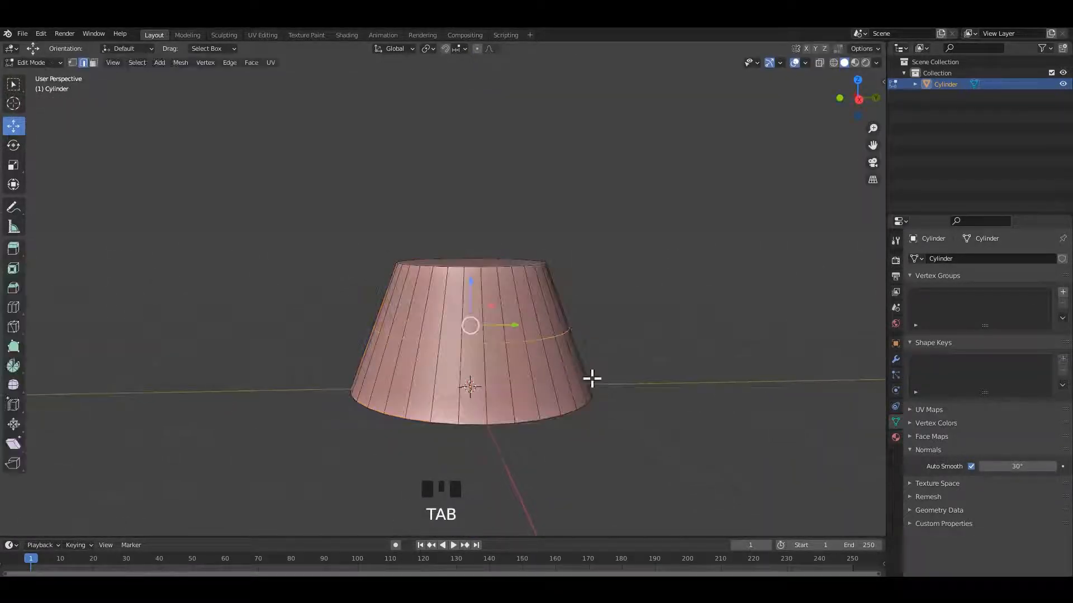
Step: Scale the middle edge loop out to about the base's width and bevel it with several segments into a rounded dome
key("s")
left_click(656, 376)
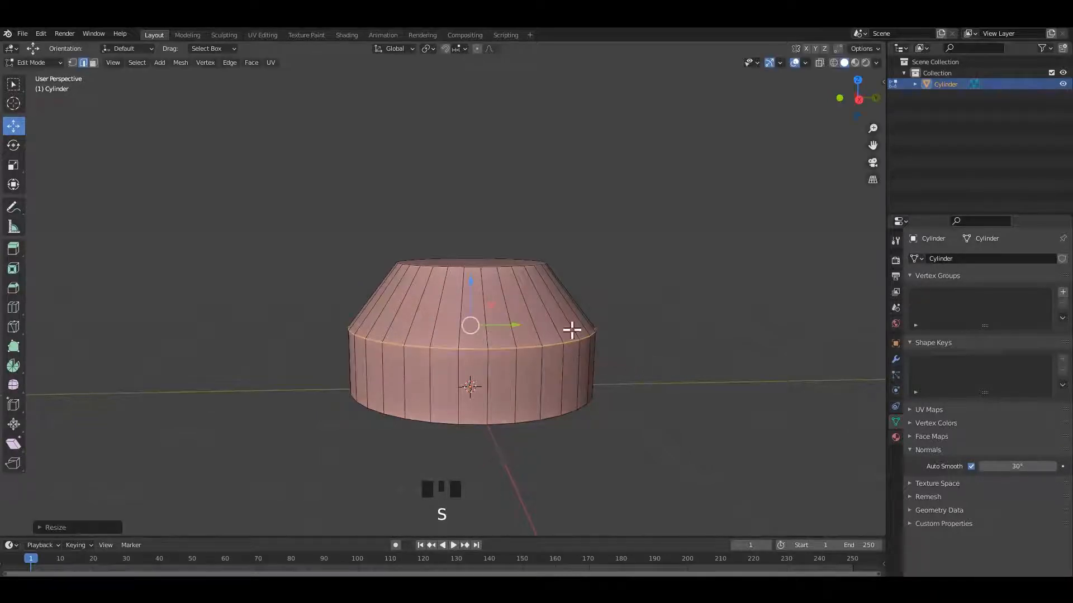
key("ctrl+b")
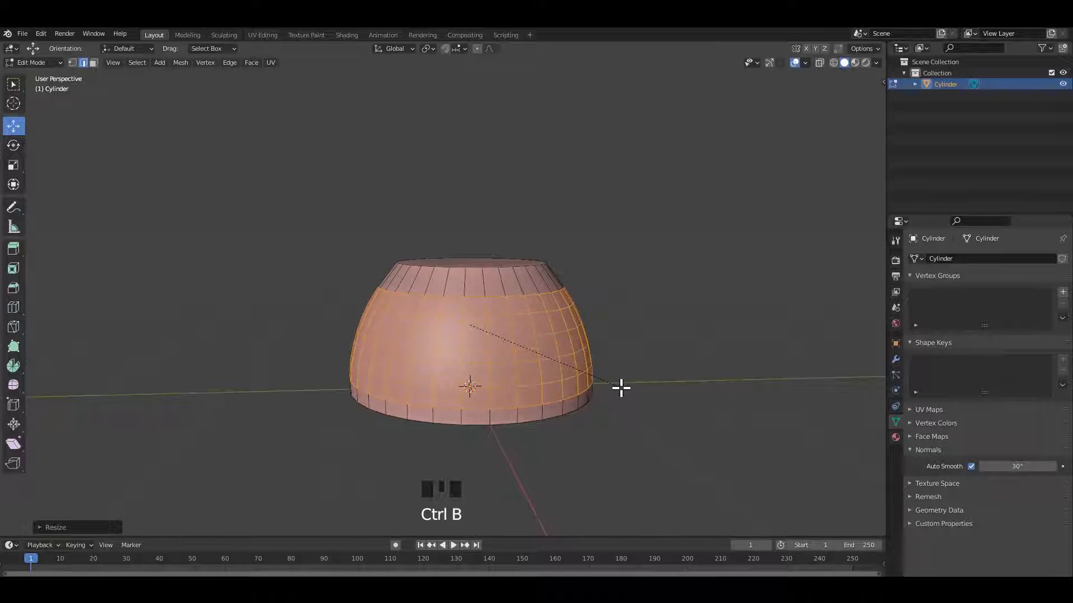
key("Tab")
key("Tab")
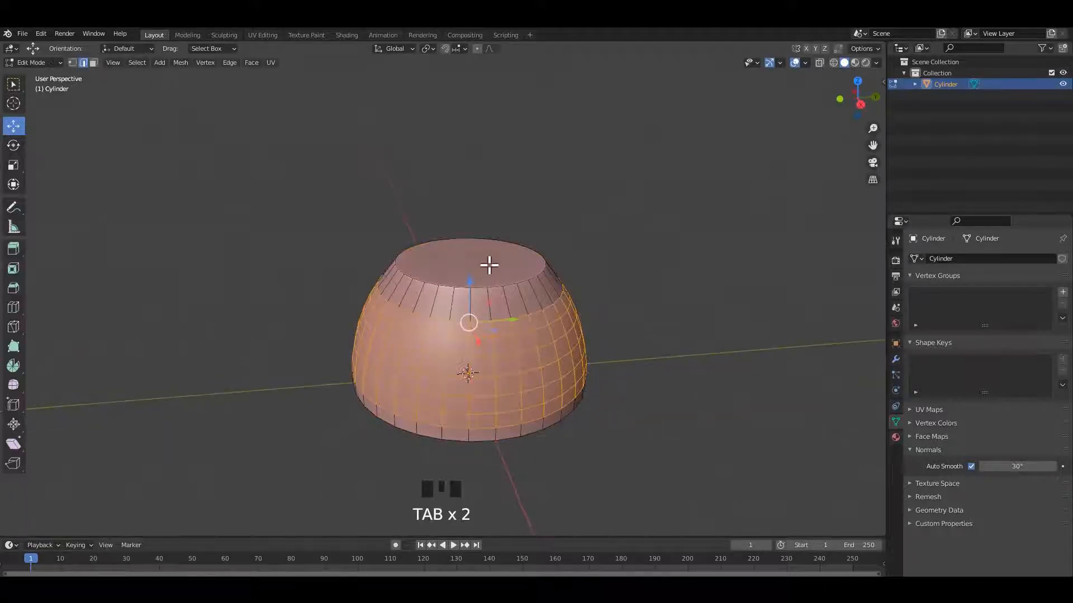
Step: Slide the edge loop just below the rim upward and scale it slightly to even out the dome's curvature
key("3")
left_click(565, 270)
middle_click_drag(565, 270, 528, 281, "alt")
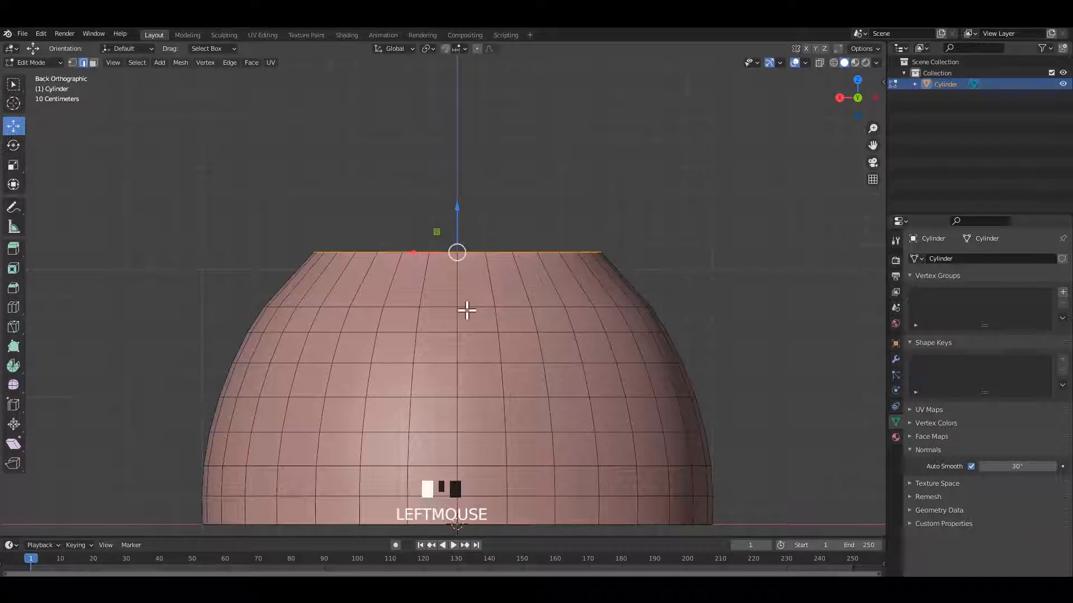
left_click(475, 316, "alt+shift")
key("g")
key("g")
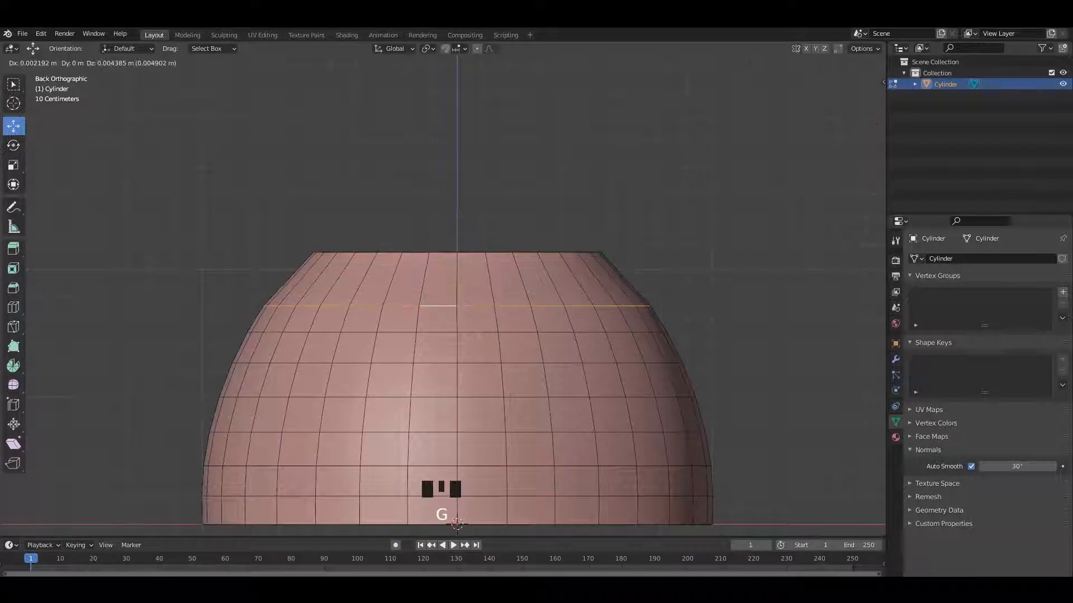
left_click(484, 323)
key("s")
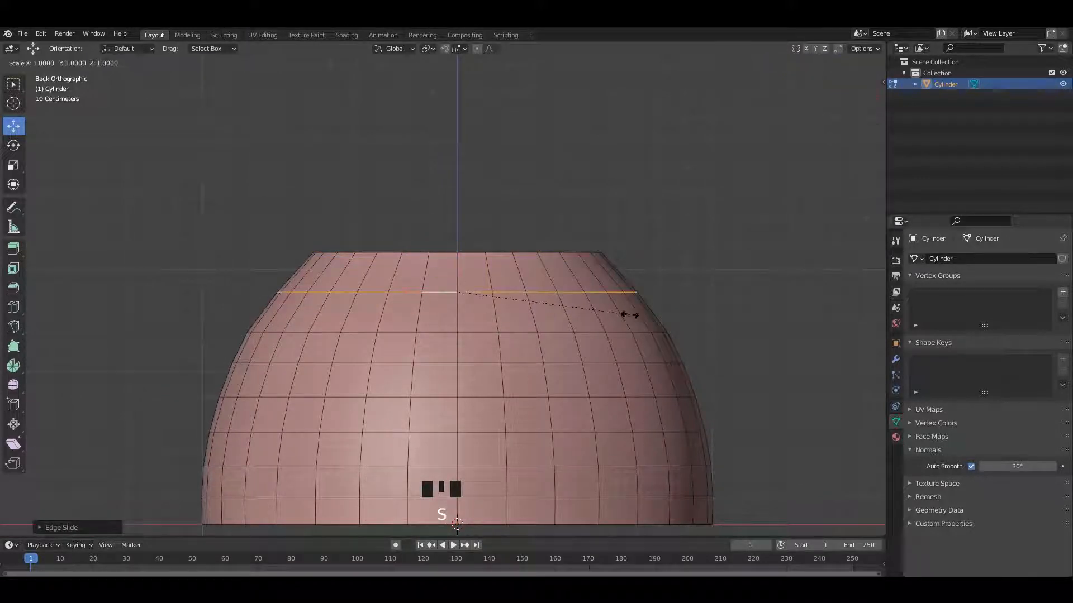
left_click(632, 315)
key("Tab")
scroll(552, 259, "down", 2)
middle_click_drag(552, 259, 555, 299)
key("Tab")
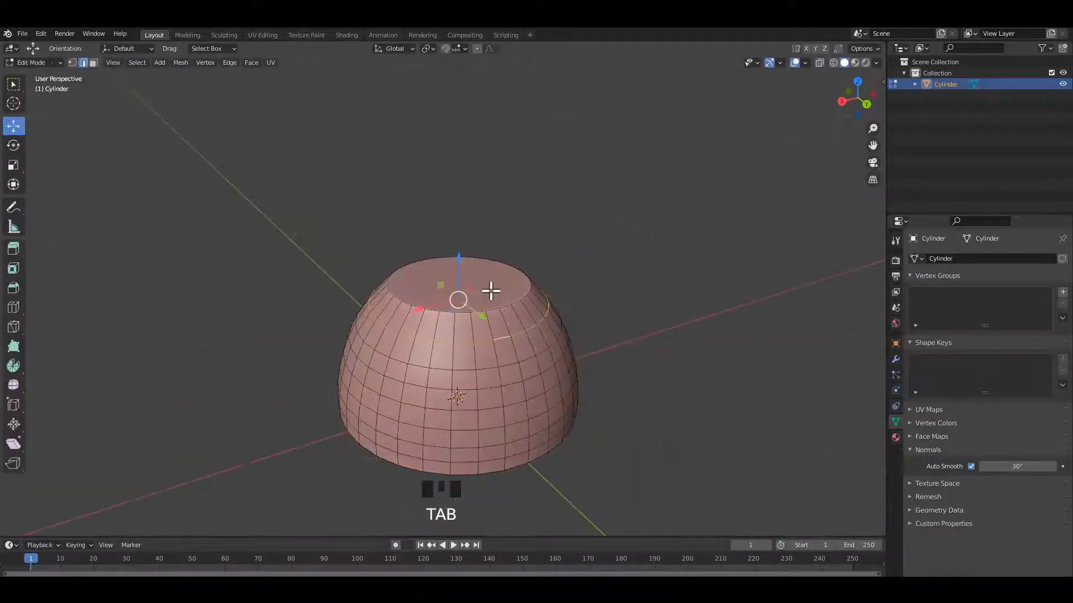
Step: Duplicate the dome's flat top face in place and save the file
middle_click_drag(491, 290, 562, 298)
key("3")
left_click(553, 285)
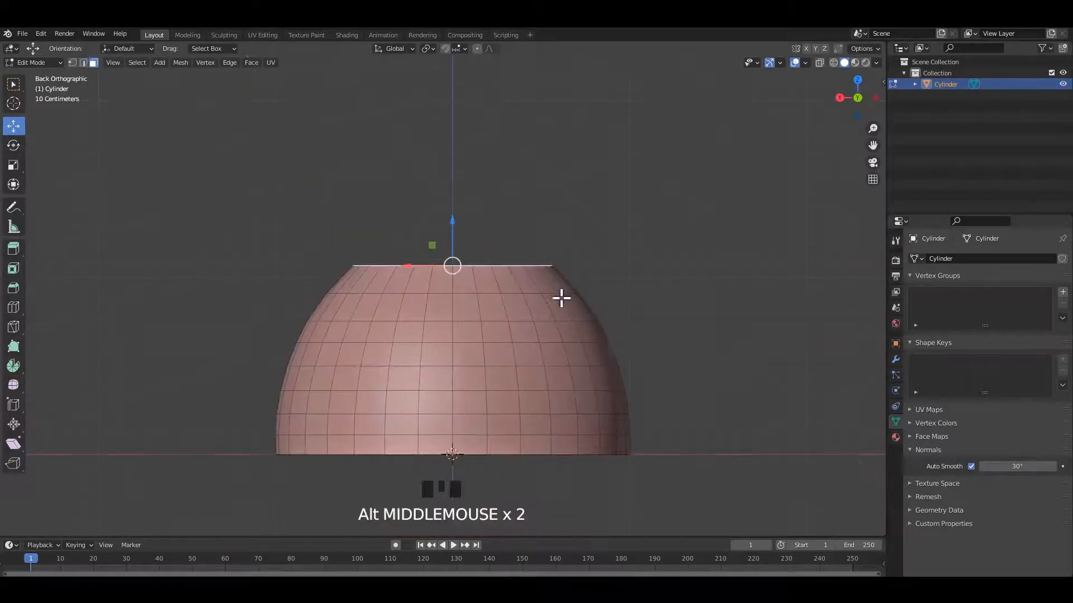
key("shift+d")
key("Escape")
key("ctrl+s")
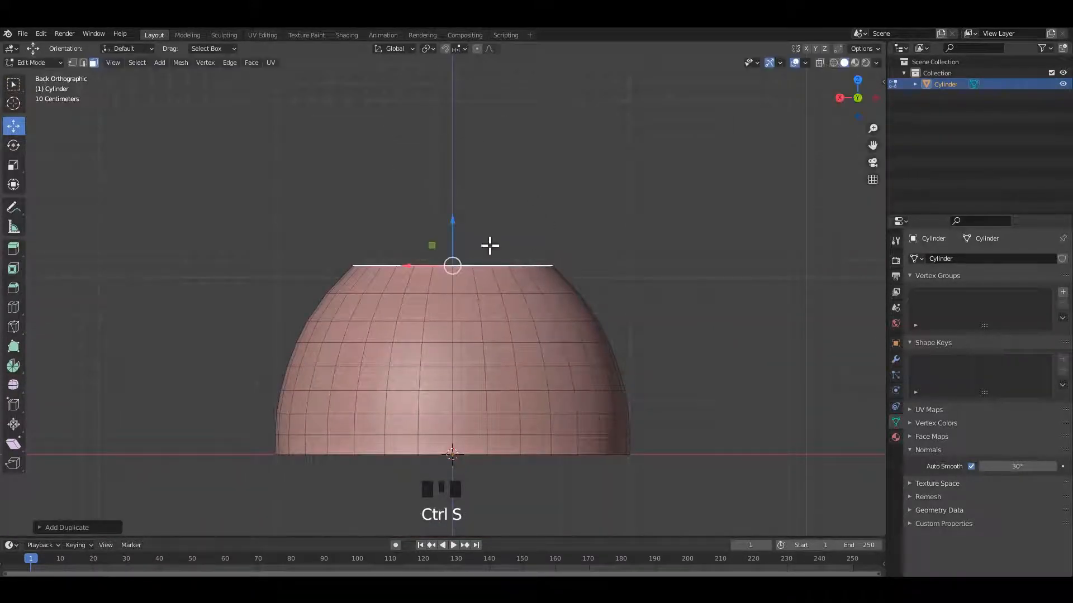
Step: Extrude the duplicated top face upward, shrinking it to a small, slightly lowered tip so it forms a conical lid
middle_click_drag(491, 244, 474, 292, "shift")
key("e")
left_click(486, 216)
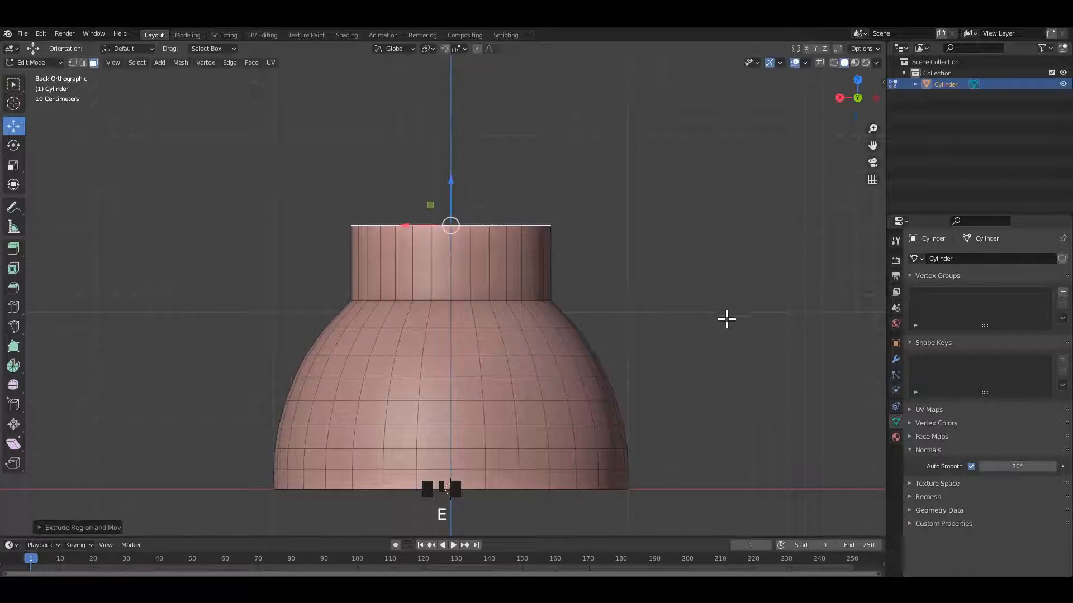
key("s")
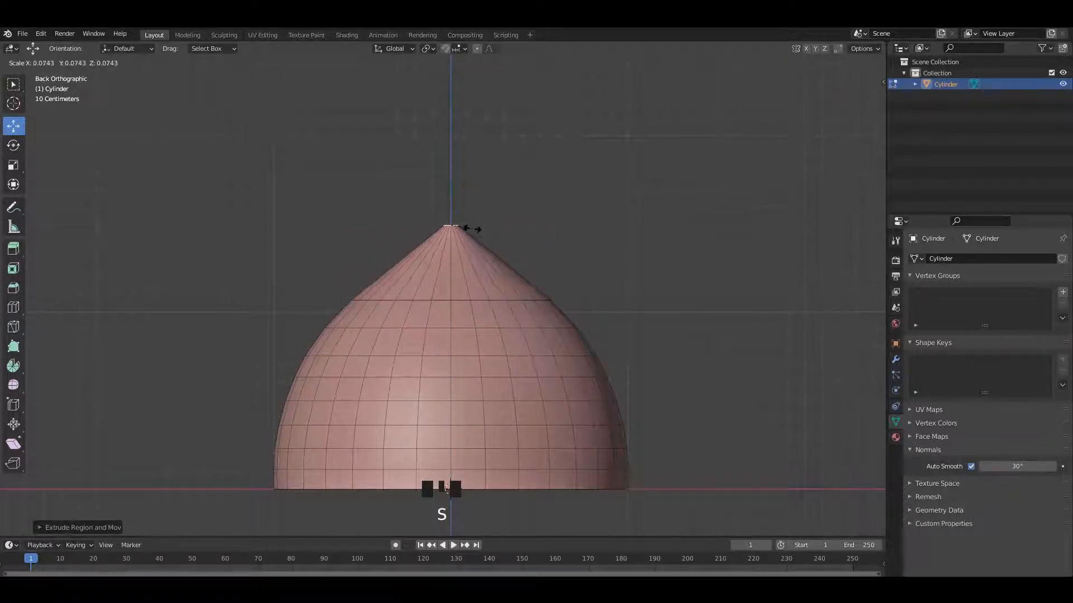
left_click(476, 231)
scroll(475, 230, "up", 3)
left_click_drag(456, 143, 455, 160)
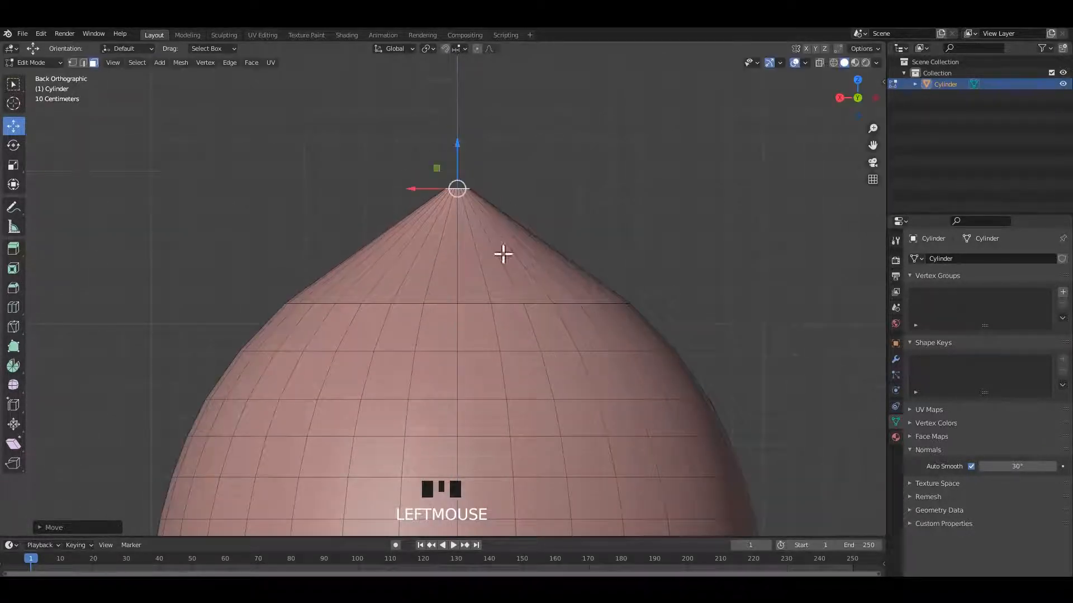
Step: Add a horizontal edge loop halfway up the conical lid and scale it outward to continue the body's curve
left_click(535, 258)
right_click(535, 259)
key("s")
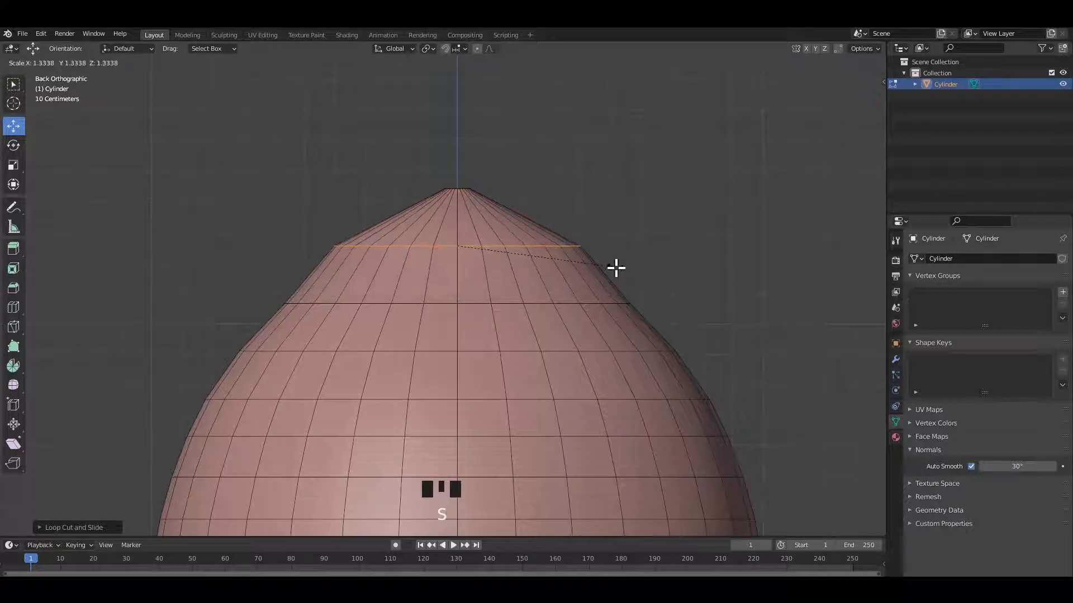
key("ctrl+b")
right_click(721, 325)
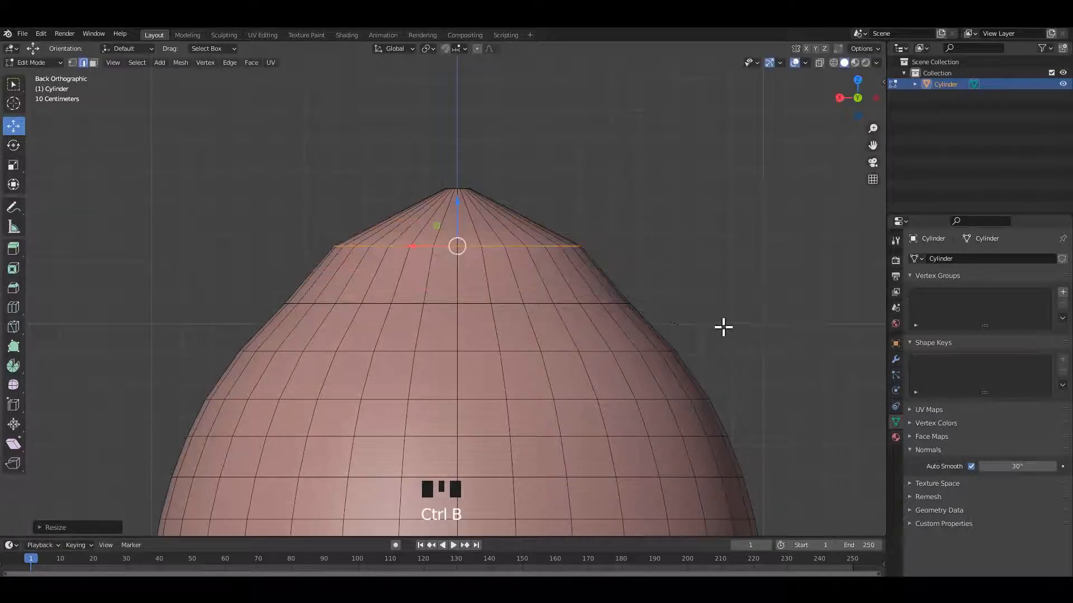
key("s")
left_click(698, 319)
key("Tab")
key("Tab")
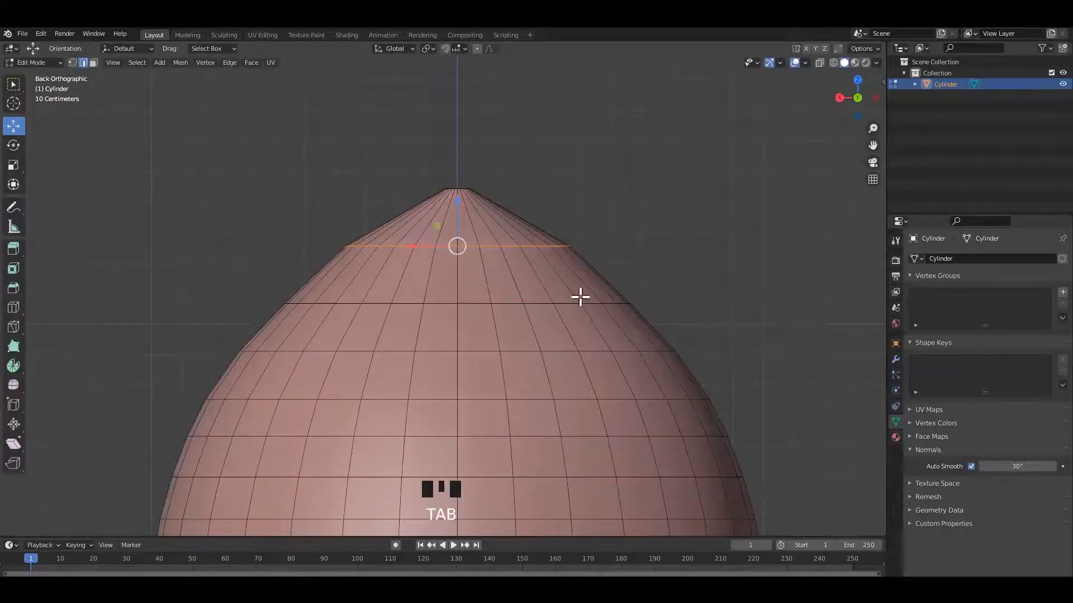
Step: Bevel the lid's middle edge loop widely with several segments to round the cone
key("ctrl+b")
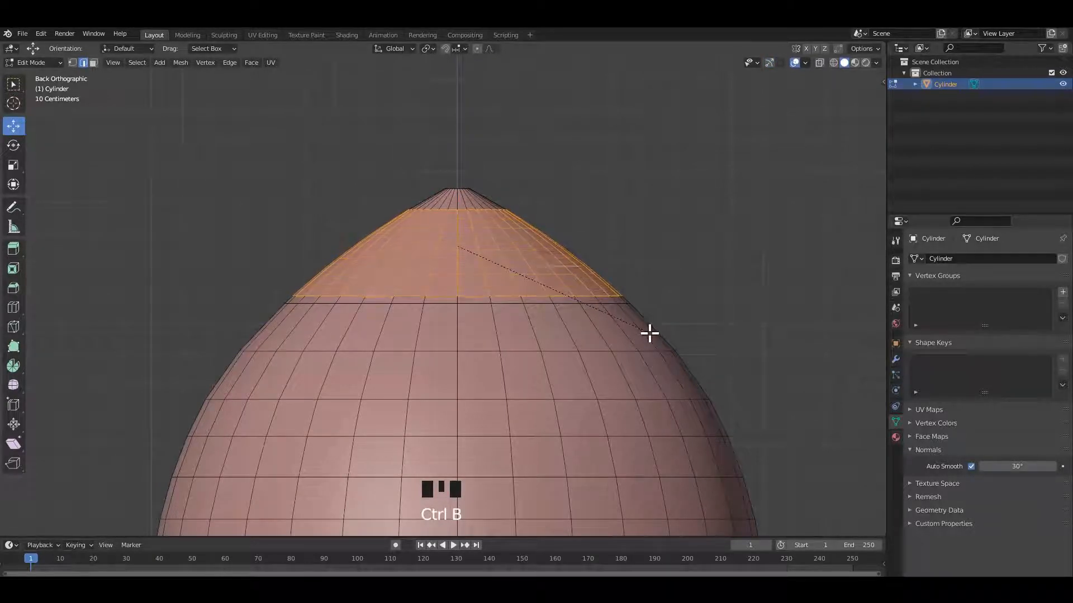
scroll(647, 332, "up", 1)
left_click(647, 332)
key("Tab")
left_click(623, 221)
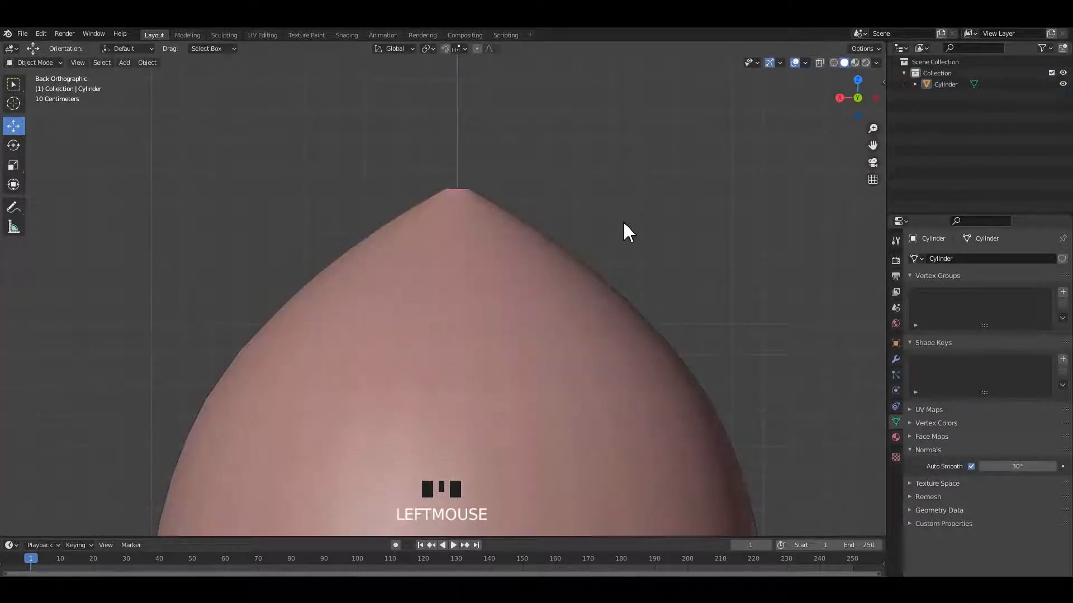
scroll(587, 240, "down", 3)
middle_click_drag(533, 263, 522, 283)
scroll(481, 246, "up", 2)
Step: Extrude the small tip face of the lid upward into a short knob and lower its top slightly
key("Tab")
scroll(479, 242, "up", 2)
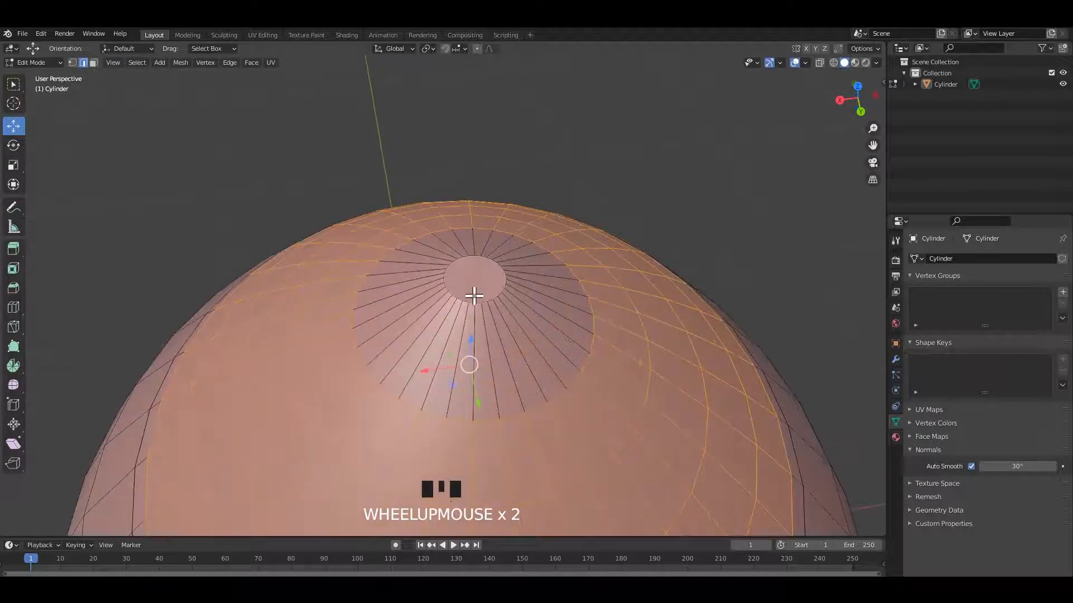
left_click(480, 273)
middle_click_drag(532, 278, 484, 311, "alt")
key("e")
left_click_drag(476, 257, 479, 291)
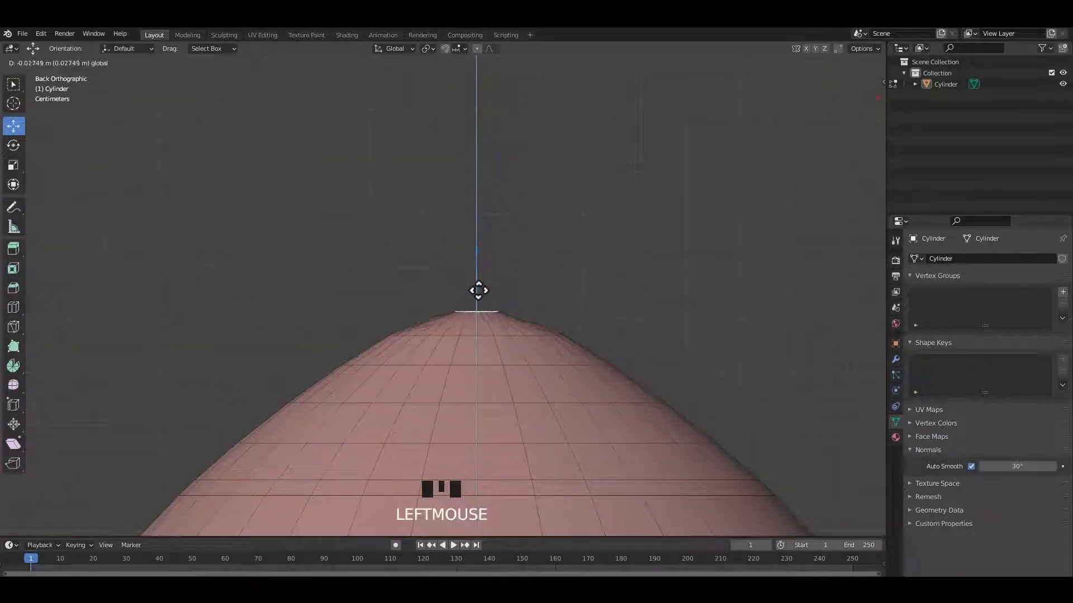
key("ctrl+z")
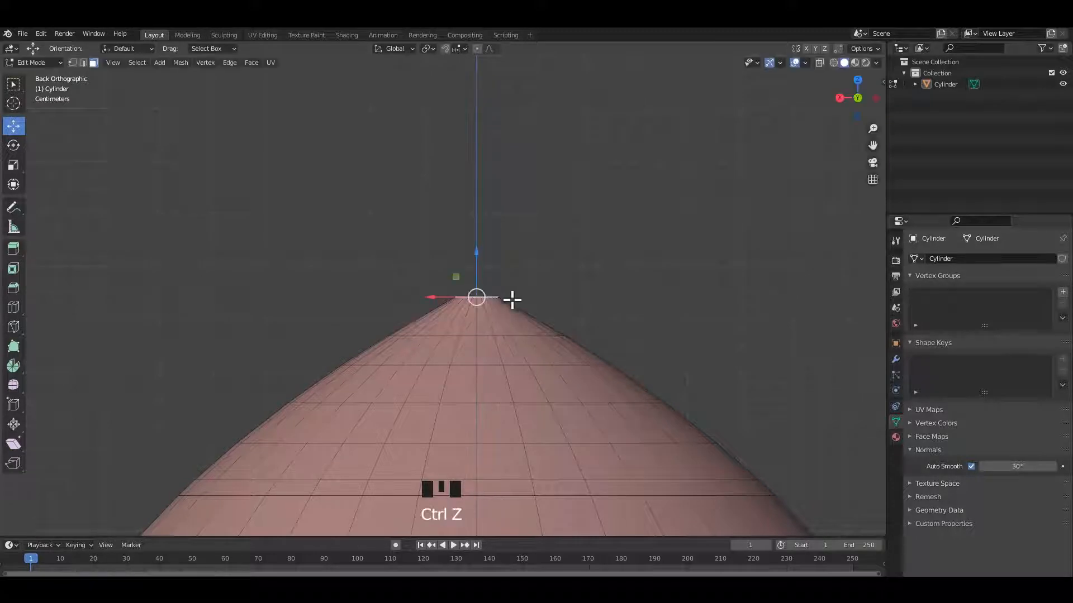
key("e")
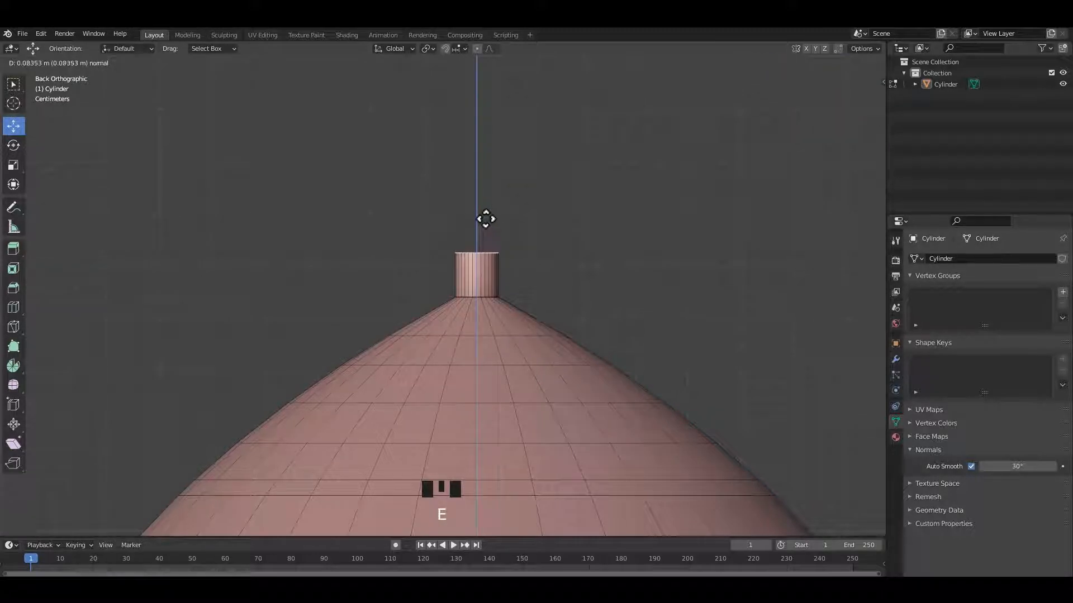
left_click(486, 213)
middle_click_drag(486, 214, 531, 257)
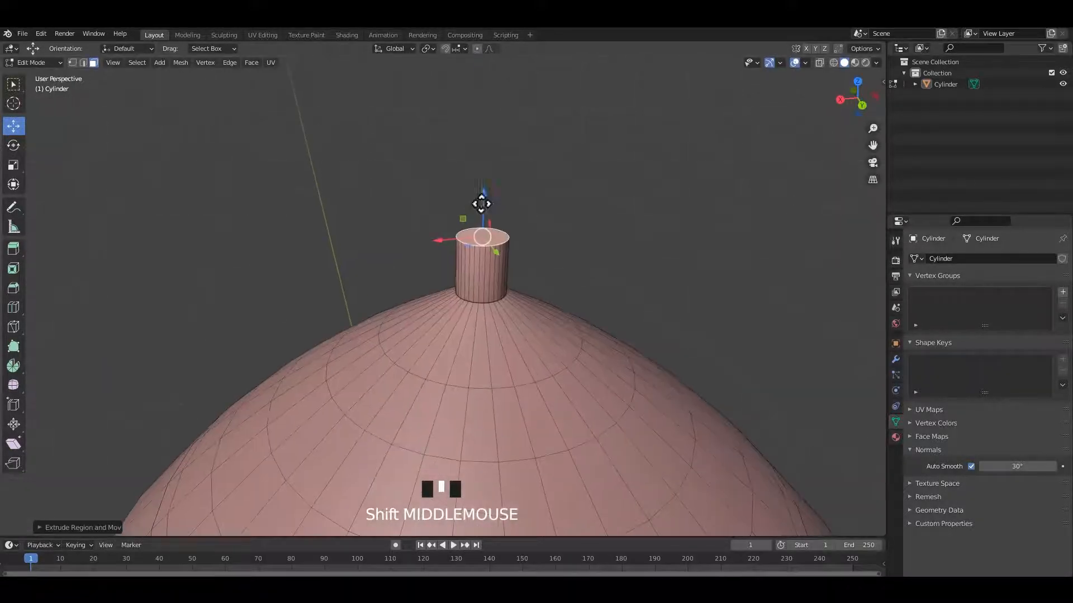
left_click_drag(481, 204, 485, 225)
Step: Bevel the knob's top edge to round it off
middle_click_drag(486, 227, 592, 270)
key("ctrl+b")
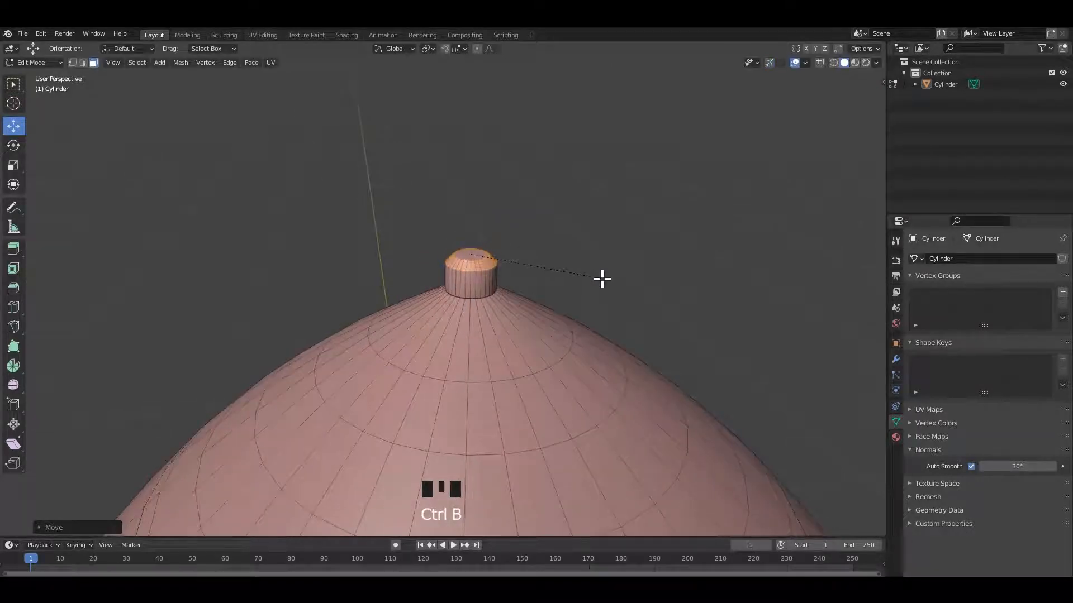
left_click(602, 282)
key("Tab")
left_click(587, 231)
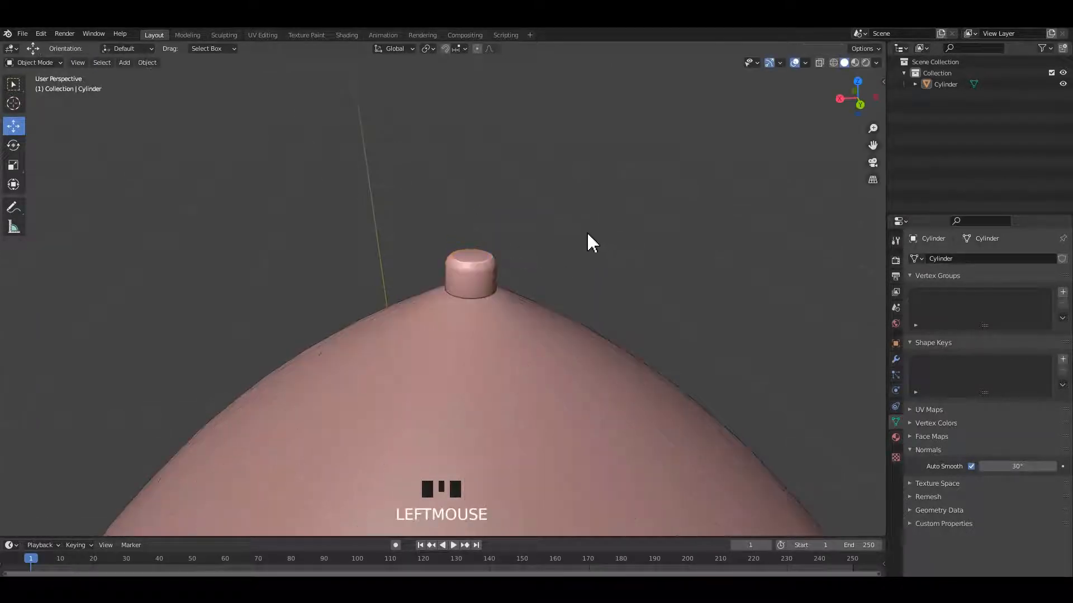
Step: Select the whole linked lid with its knob and raise it along Z, clear of the body
middle_click_drag(587, 231, 589, 260, "alt")
middle_click_drag(589, 259, 591, 287, "alt")
left_click(490, 337)
key("Tab")
left_click(490, 339)
key("l")
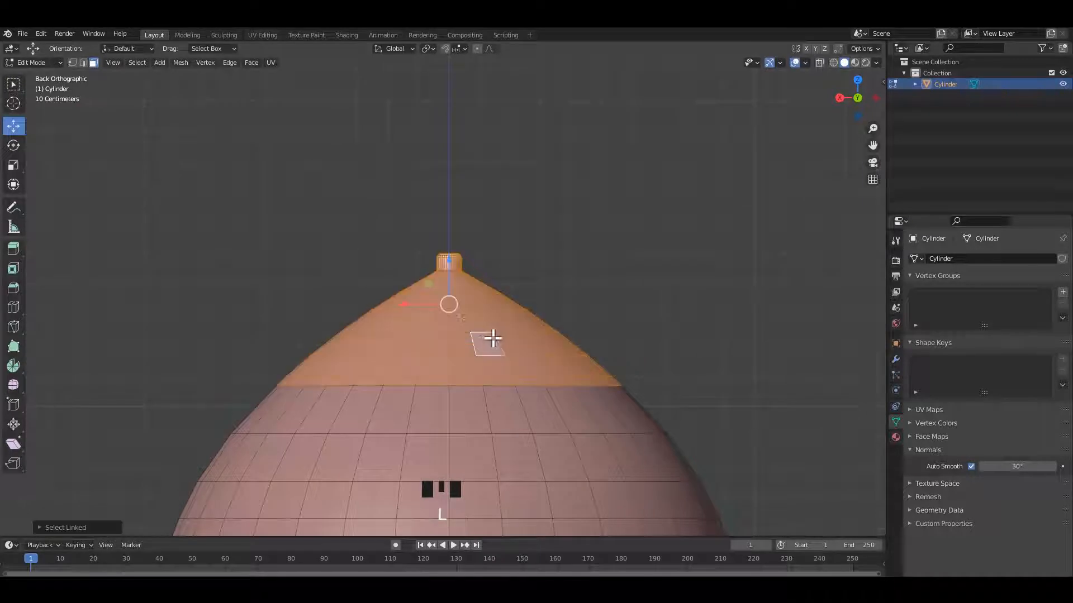
left_click_drag(445, 273, 448, 223)
key("Tab")
key("Tab")
Step: Select the lid's bottom rim together with the body's top face, and apply the object's transform
middle_click_drag(532, 352, 672, 378)
left_click(592, 342)
left_click(604, 395, "shift")
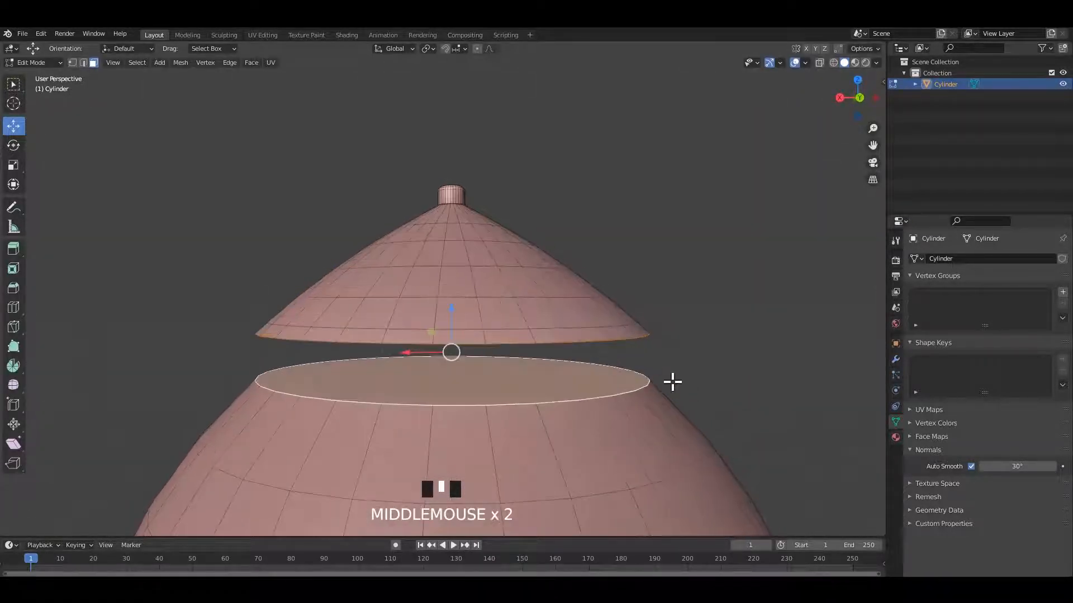
key("ctrl+b")
right_click(680, 386)
key("Tab")
left_click(715, 358)
left_click(560, 310)
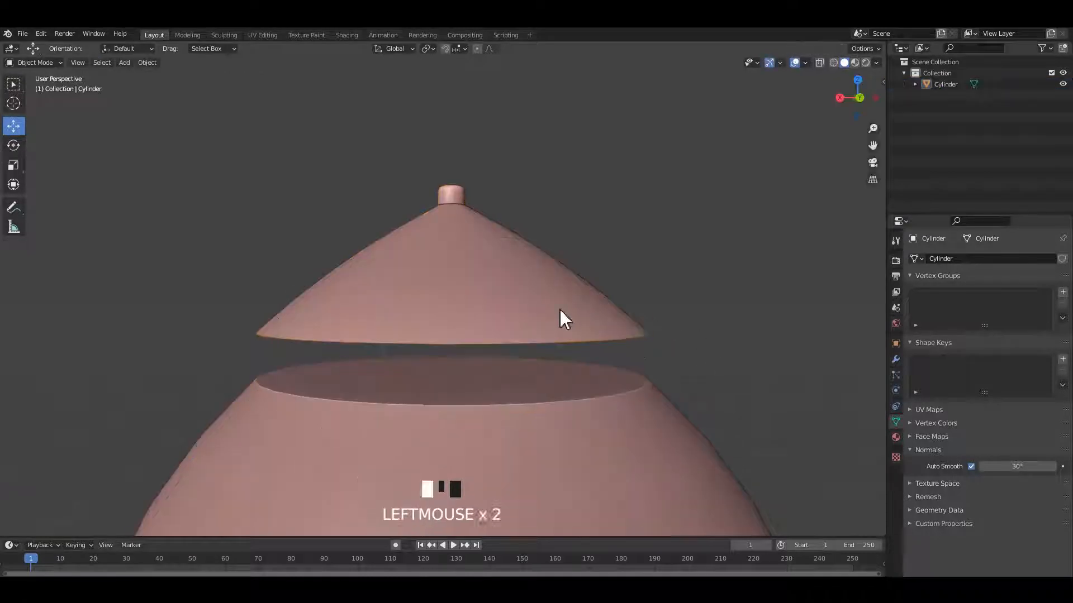
key("ctrl+a")
left_click(561, 310)
Step: Bevel the lid's bottom rim and the body's top rim with a narrow rounded edge
key("Tab")
key("ctrl+b")
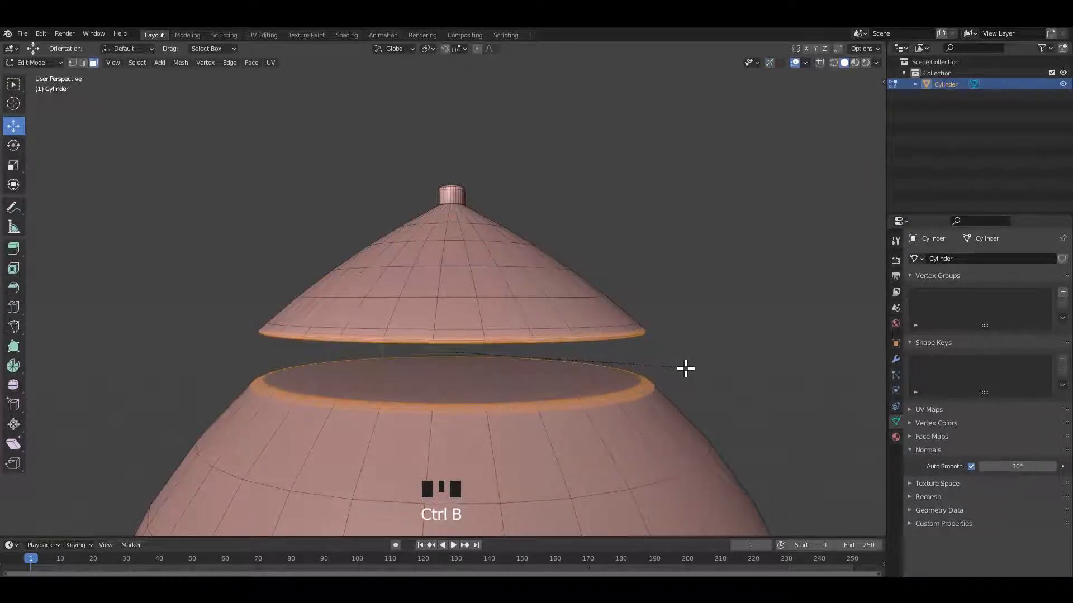
left_click(687, 369)
key("Tab")
key("Tab")
Step: Select the whole linked lid, save the file and lower the lid along Z back onto the body
left_click(620, 328)
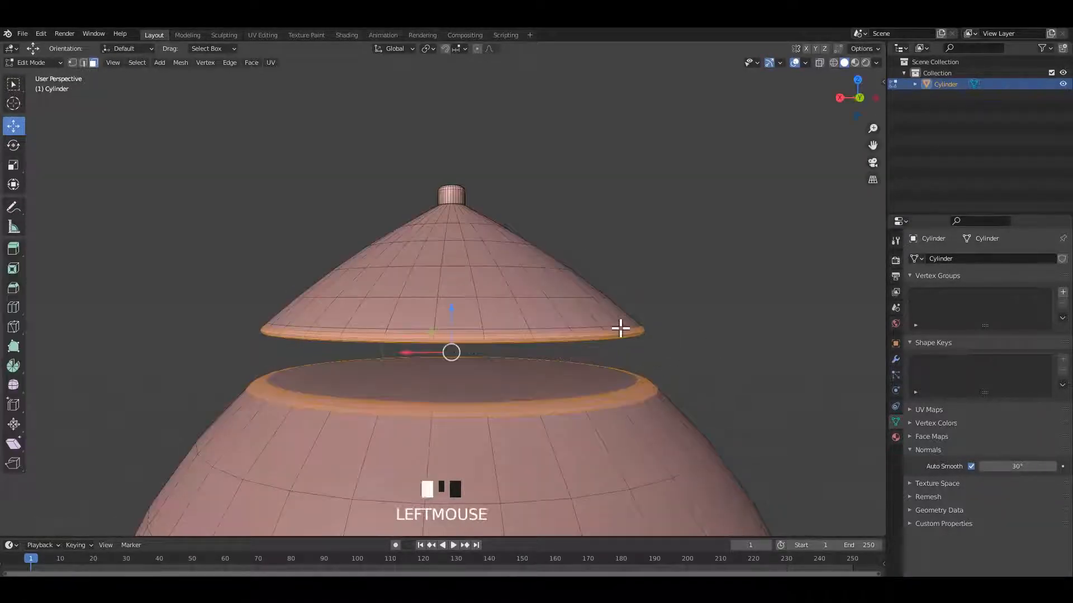
key("l")
middle_click_drag(611, 312, 420, 212, "alt")
key("ctrl+s")
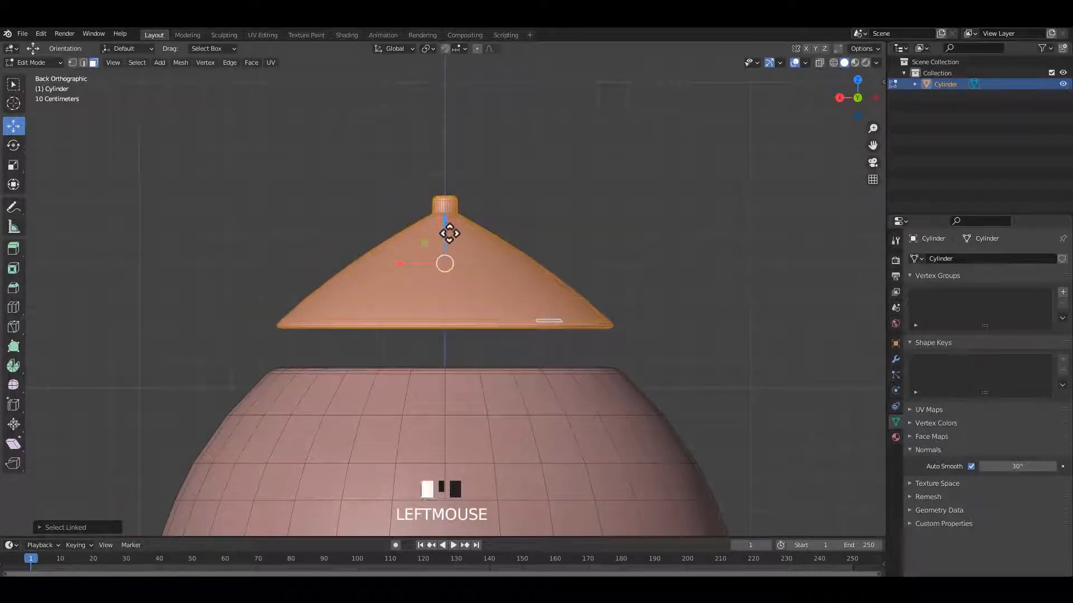
left_click_drag(449, 233, 548, 247)
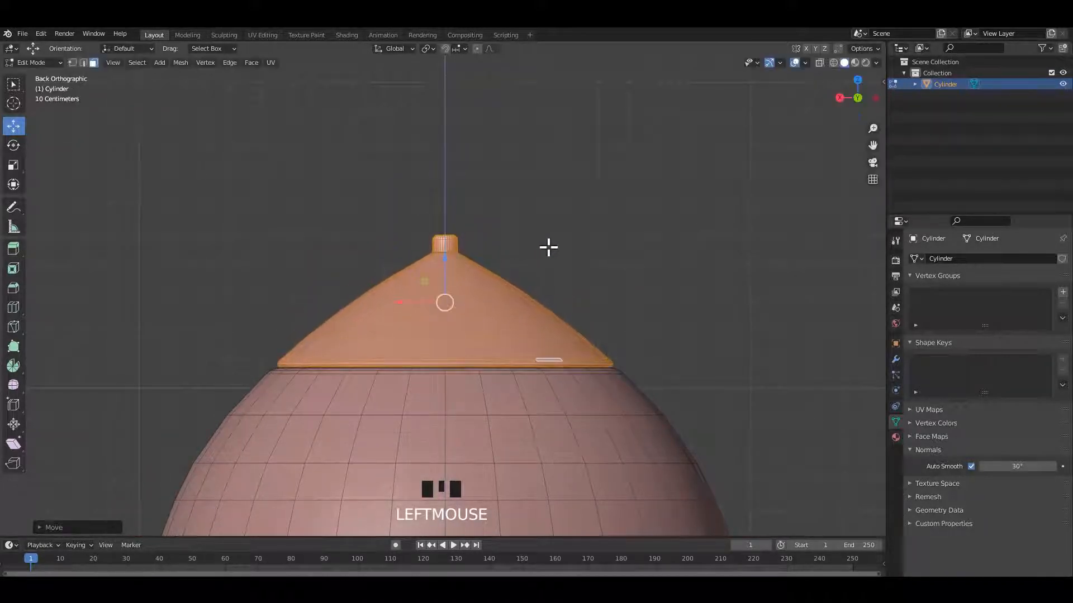
key("Tab")
left_click(549, 248)
Step: Examine the seam between the lid and the body from the back and from above
scroll(499, 375, "down", 3)
left_click(498, 376)
key("Tab")
scroll(436, 376, "up", 3)
scroll(307, 376, "down", 4)
key("Tab")
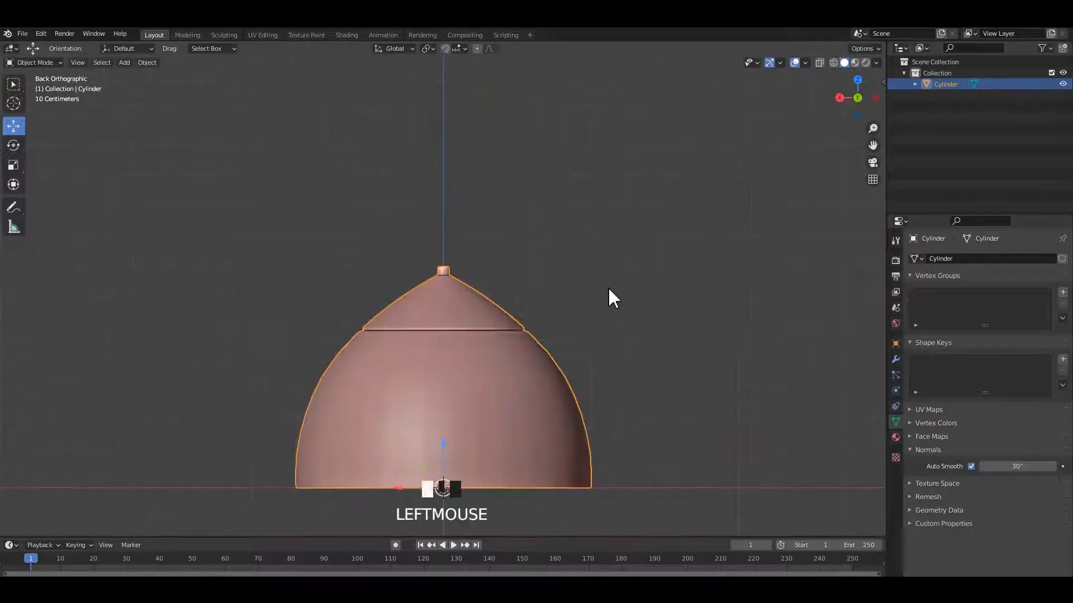
left_click(608, 287)
mouse_move(608, 286)
middle_mouse_down()
mouse_move(597, 338)
mouse_move(629, 284)
middle_mouse_up()
middle_click_drag(503, 355, 580, 367)
Step: Bevel the outer edge of the body's bottom face with a narrow rounded edge
key("Tab")
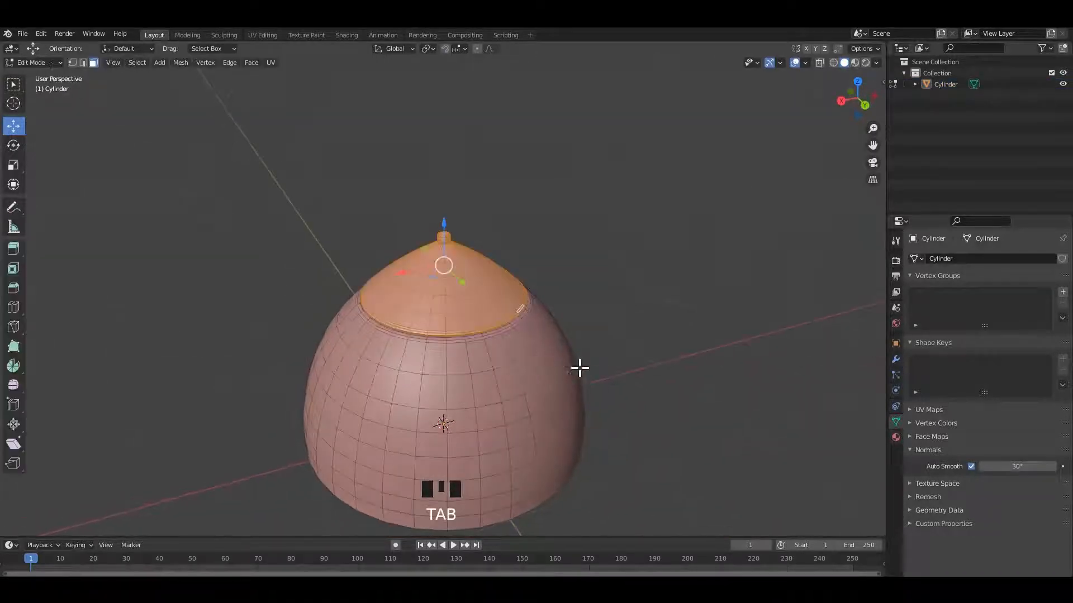
middle_click_drag(546, 323, 530, 335)
middle_click_drag(531, 335, 638, 358, "shift")
left_click(524, 364)
scroll(534, 352, "up", 2)
key("ctrl+b")
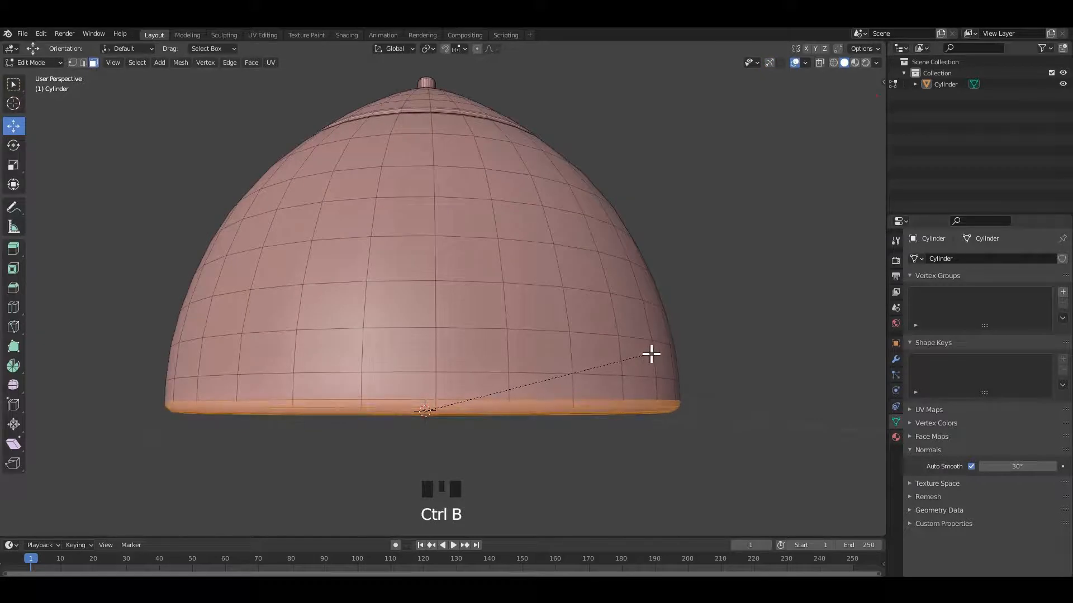
left_click(651, 355)
key("Tab")
left_click(672, 299)
Step: Save the file and examine the kettle body with its lid from several sides
scroll(671, 300, "down", 3)
middle_click_drag(665, 304, 638, 322, "alt")
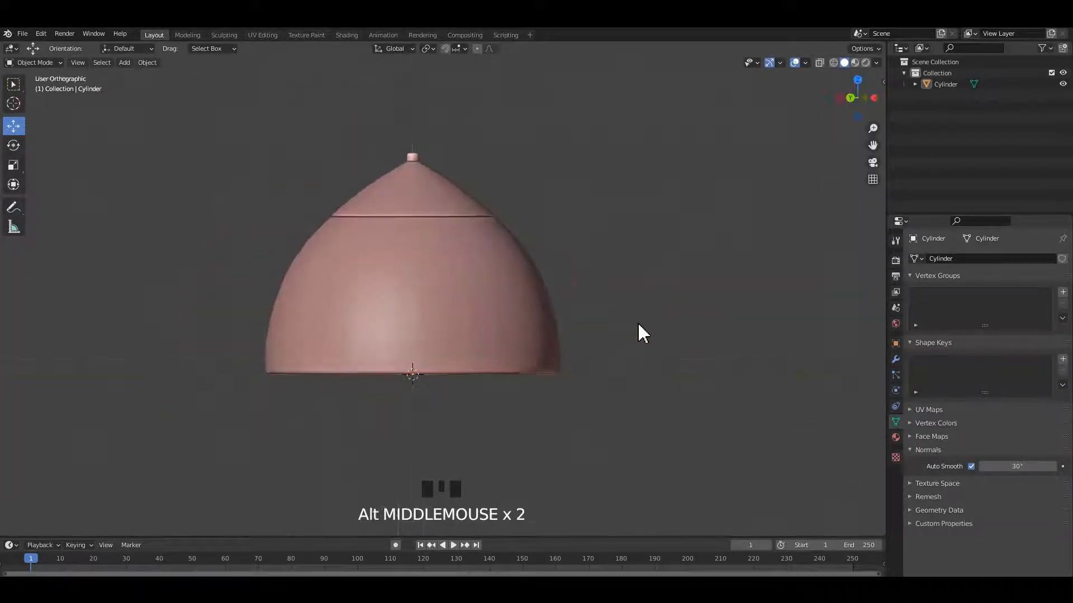
left_click(629, 303)
middle_click_drag(576, 301, 602, 333, "shift")
left_click(551, 285)
key("ctrl+s")
middle_click_drag(562, 226, 509, 256)
left_click(605, 244)
left_click(526, 300)
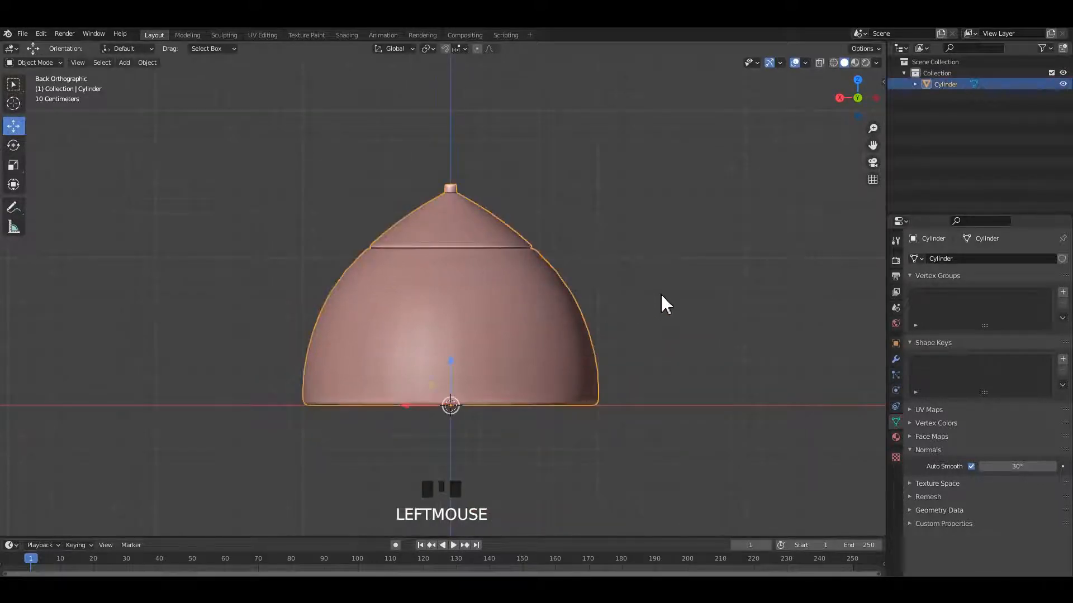
left_click(661, 293)
Step: Add a new mesh cylinder with 18 vertices
middle_click_drag(179, 201, 312, 226, "shift")
left_click(312, 226)
key("shift+a")
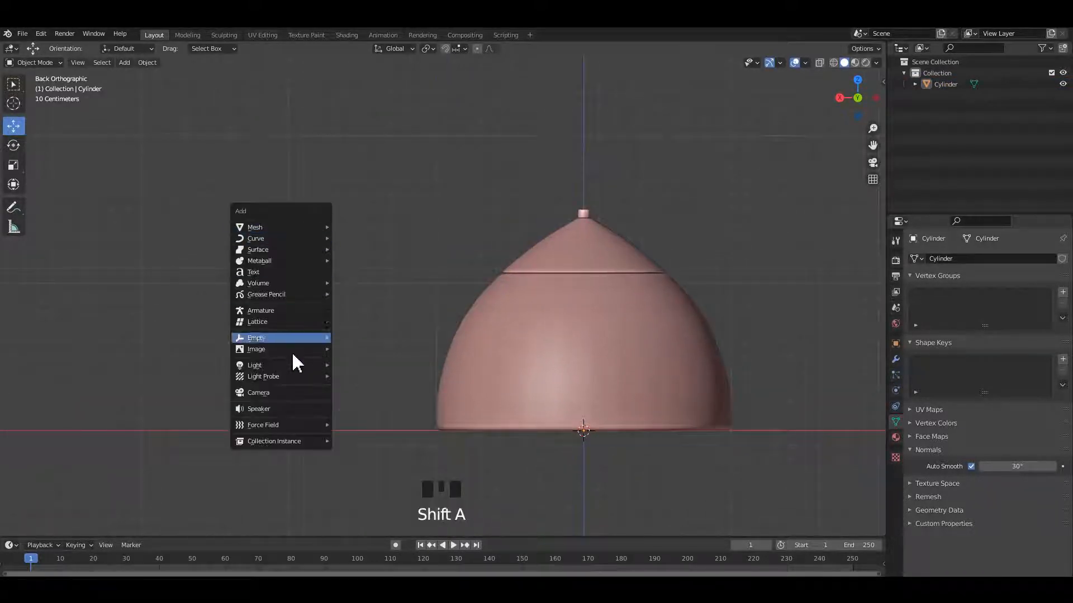
mouse_move(273, 227)
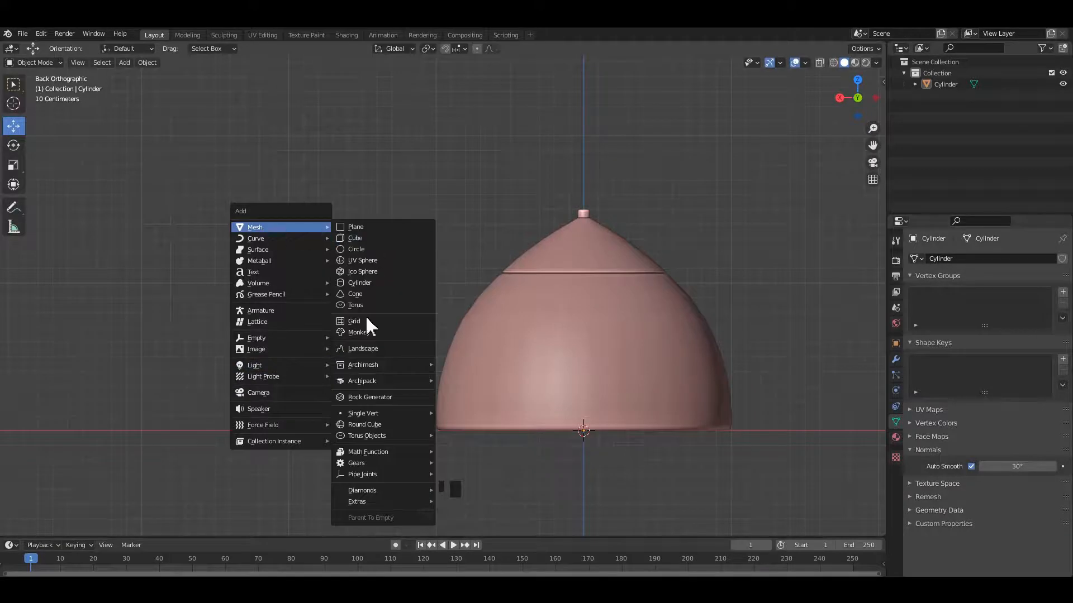
left_click(363, 284)
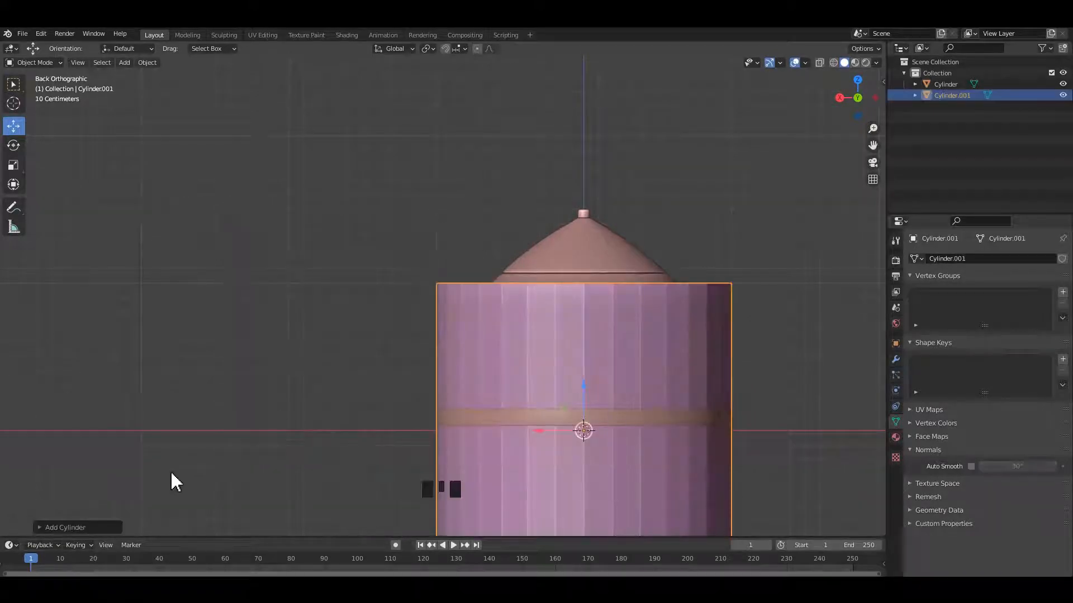
left_click(95, 528)
left_click(152, 393)
type("1")
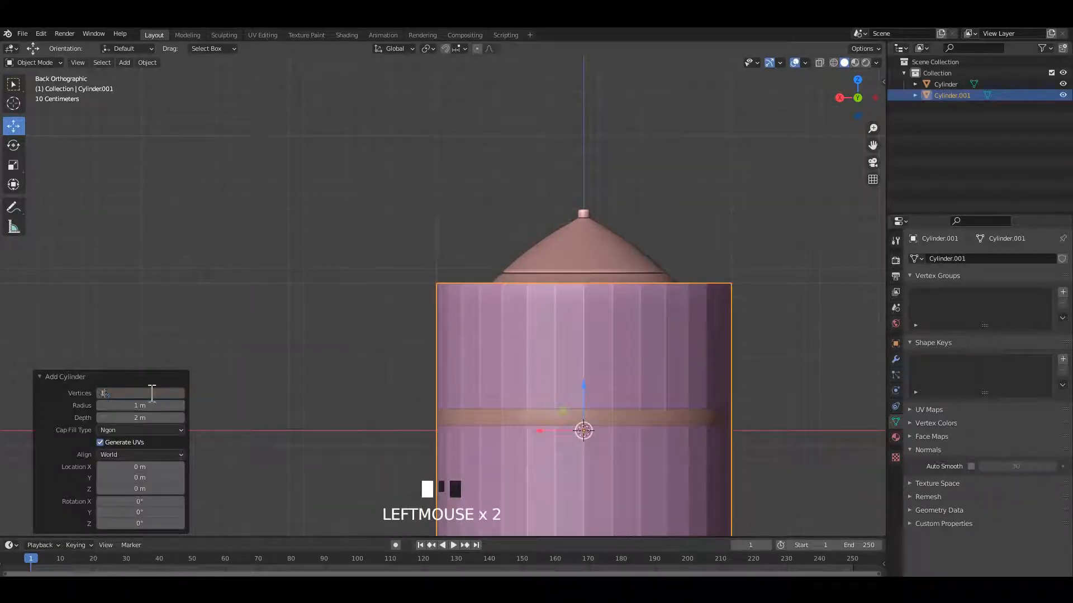
type("8")
key("Return")
Step: Shade the new 18-vertex cylinder smooth
left_click(465, 319)
right_click(465, 320)
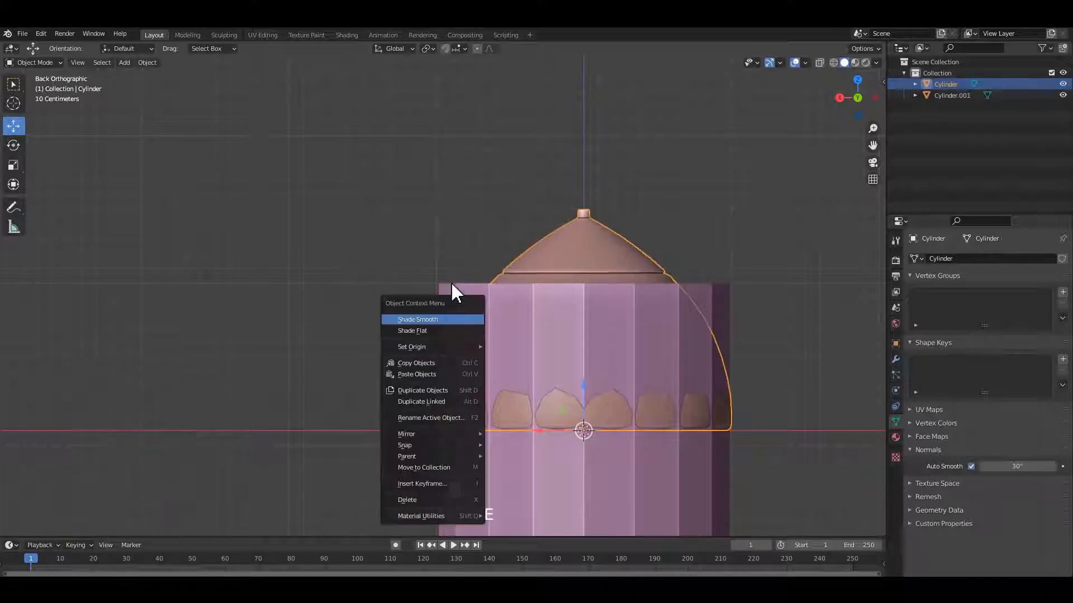
right_click(454, 284)
left_click(721, 308)
right_click(720, 308)
left_click(723, 310)
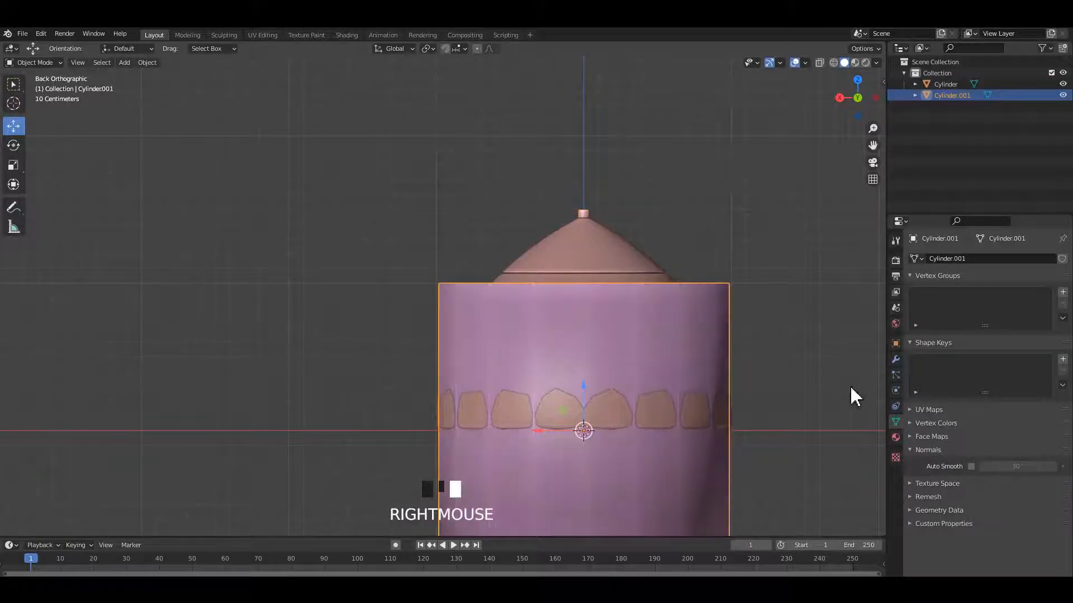
Step: Enable Auto Smooth at 30° on the new cylinder and place it, scaled down, beside the kettle body
left_click(971, 466)
scroll(759, 433, "down", 2)
middle_click_drag(764, 438, 763, 419, "shift")
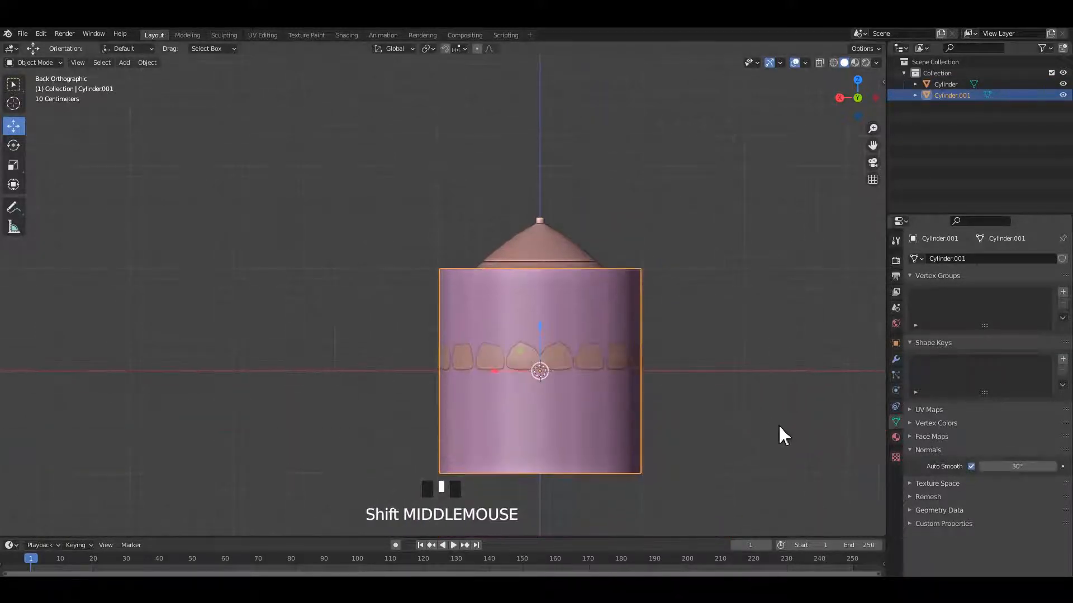
key("s")
left_click(604, 390)
left_click_drag(573, 399, 433, 323)
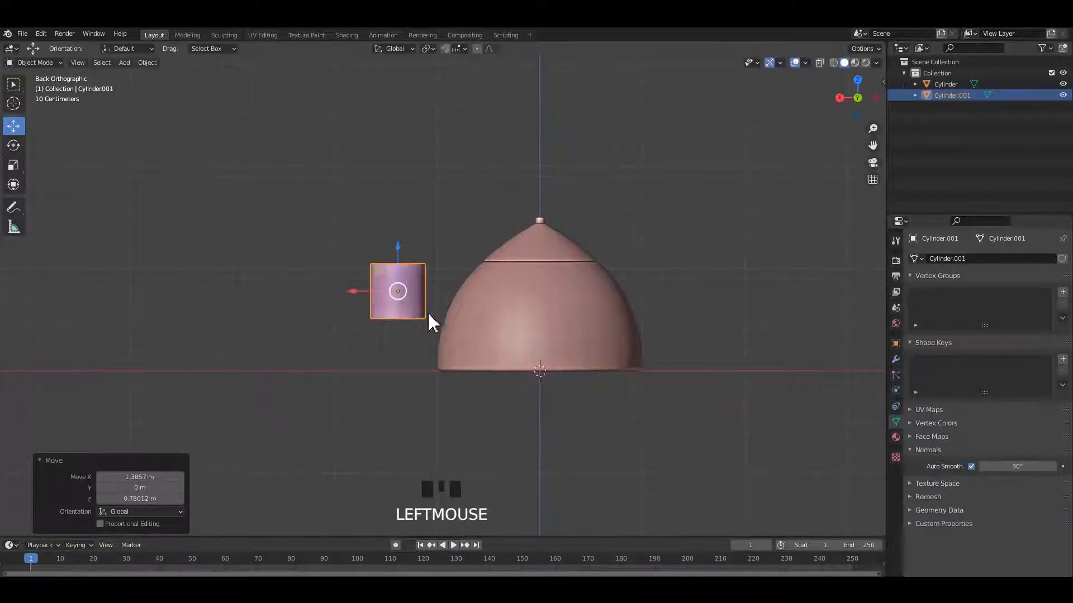
Step: Rotate the small cylinder about 103° in the back view and move it close to the body's side
scroll(591, 352, "up", 2)
key("r")
left_click(447, 335)
key("g")
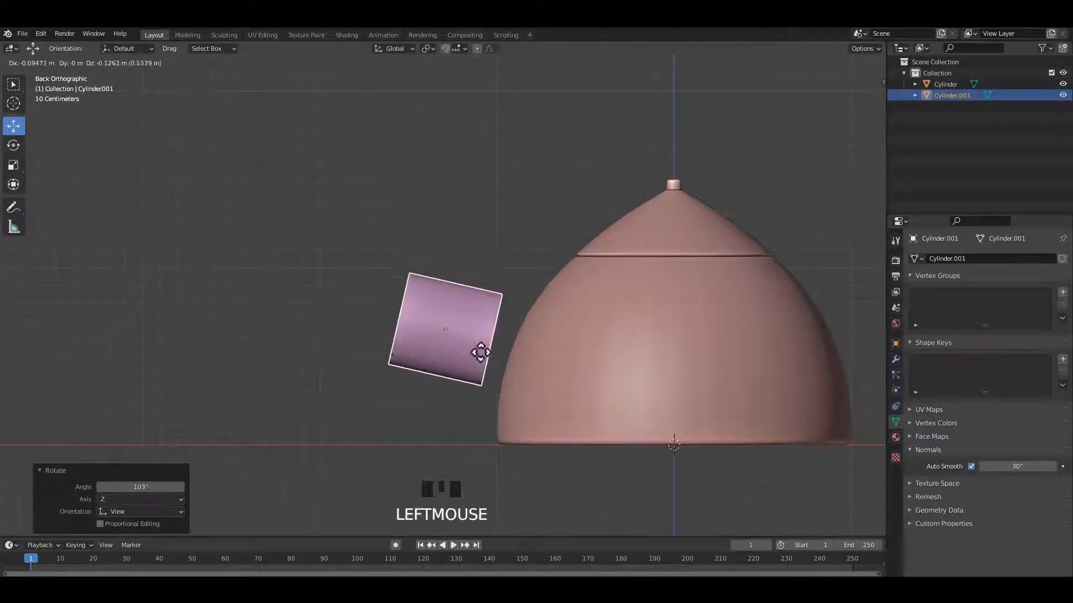
left_click(480, 352)
Step: Shrink the cylinder further and seat its inner end into the body's lower side, saving the file
scroll(623, 380, "up", 2)
middle_click_drag(624, 380, 703, 406, "shift")
key("s")
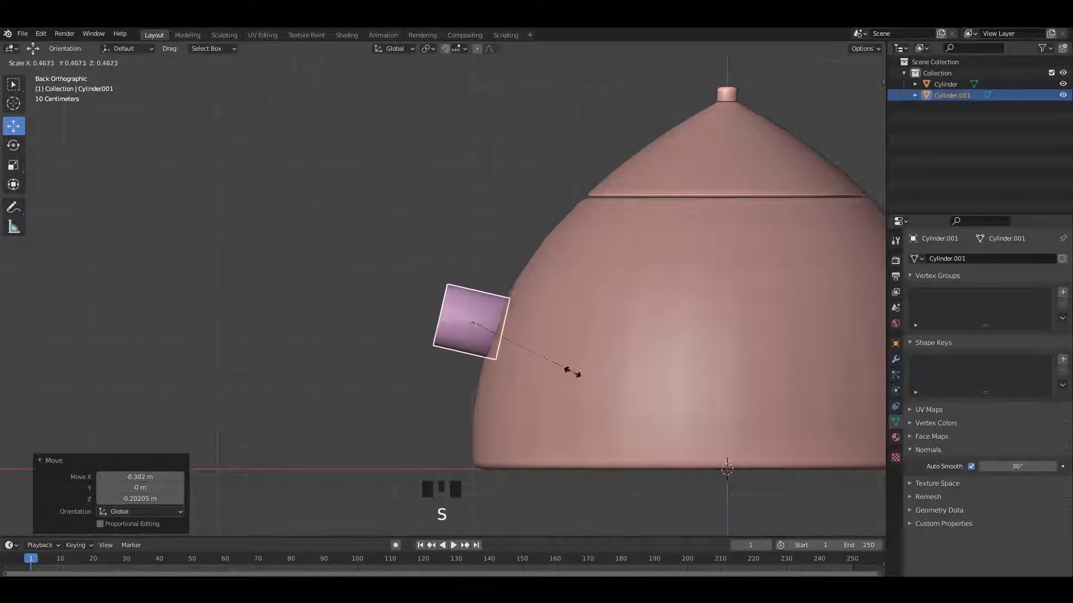
left_click(571, 371)
left_click_drag(474, 330, 475, 354)
scroll(475, 353, "down", 1)
scroll(476, 352, "up", 2)
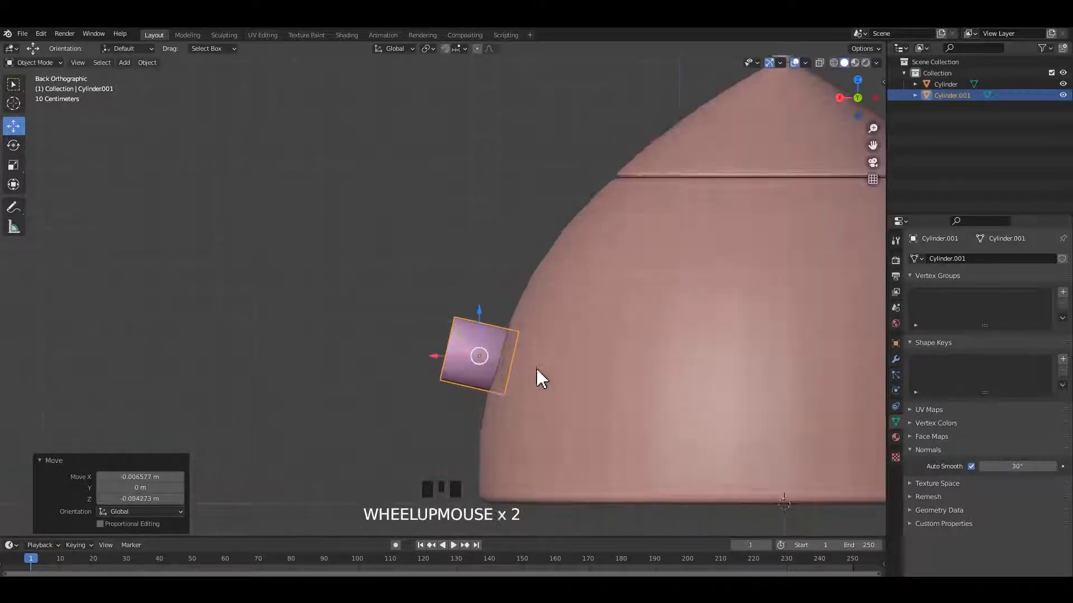
key("s")
left_click(553, 374)
middle_click_drag(553, 373, 531, 347, "alt")
key("ctrl+s")
Step: Pull the cylinder's outer end face away from the body and tilt it to start the spout's upward bend
key("Tab")
mouse_move(440, 349)
left_mouse_down()
mouse_move(450, 302)
mouse_move(426, 342)
mouse_move(431, 334)
left_mouse_up()
key("r")
left_click(547, 305)
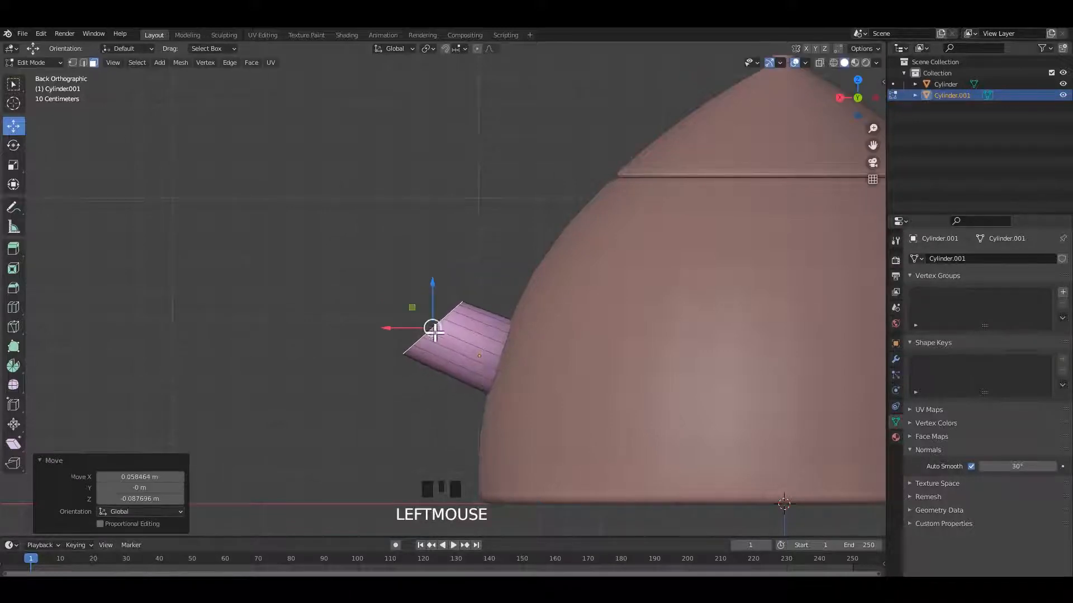
middle_click_drag(501, 324, 506, 321, "shift")
key("r")
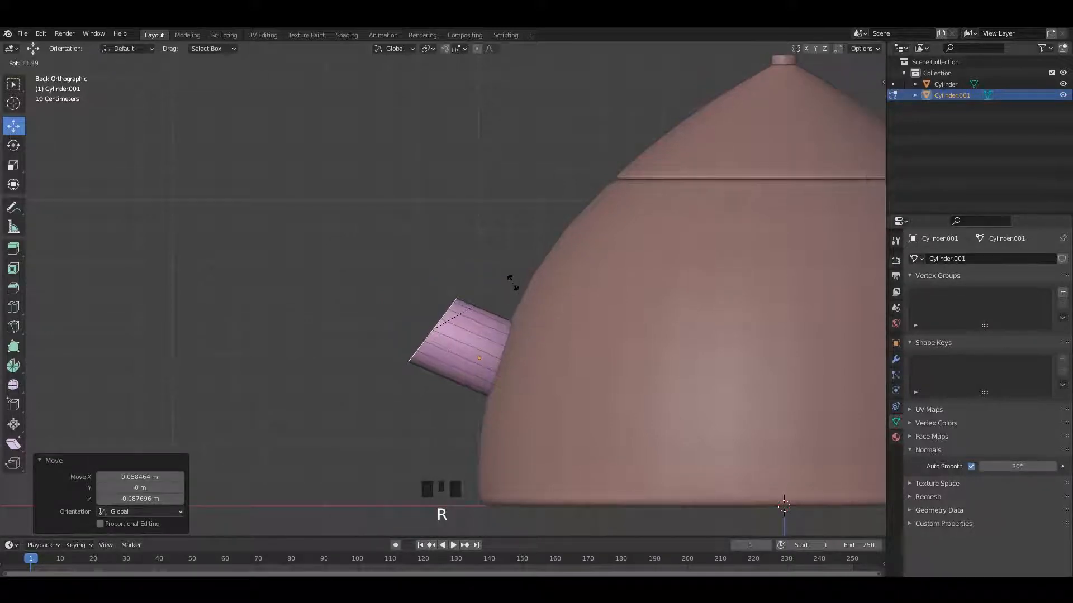
left_click(511, 284)
middle_click_drag(412, 319, 427, 327, "shift")
Step: Extrude the spout's end face about 0.19 m, bend the new section upward and scale its end to 0.72
key("Tab")
key("e")
left_click(410, 313)
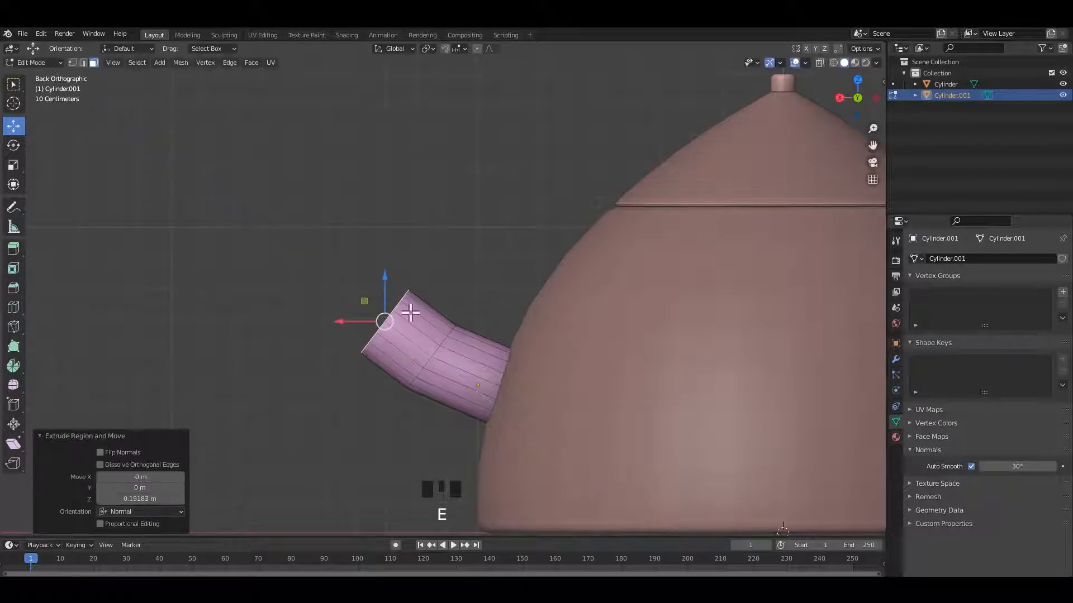
key("r")
left_click(414, 314)
left_click_drag(383, 314, 419, 294)
key("s")
left_click(455, 286)
middle_click_drag(446, 280, 465, 330, "shift")
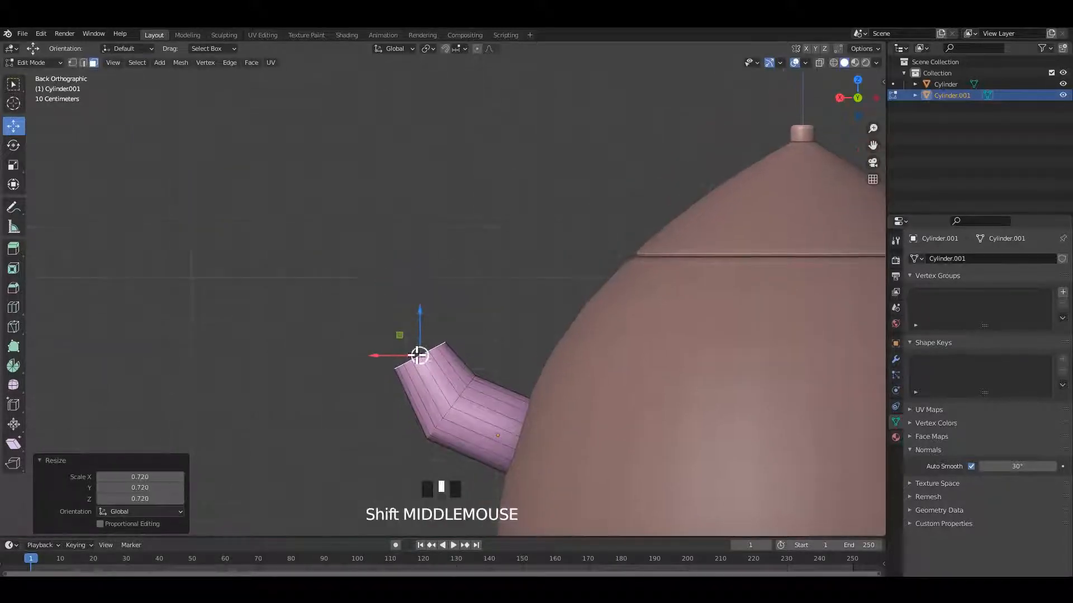
Step: Extrude another spout section upward, with its end face rotated, scaled to 0.85 and shifted slightly outward
key("e")
left_click(412, 314)
left_click_drag(412, 313, 428, 283)
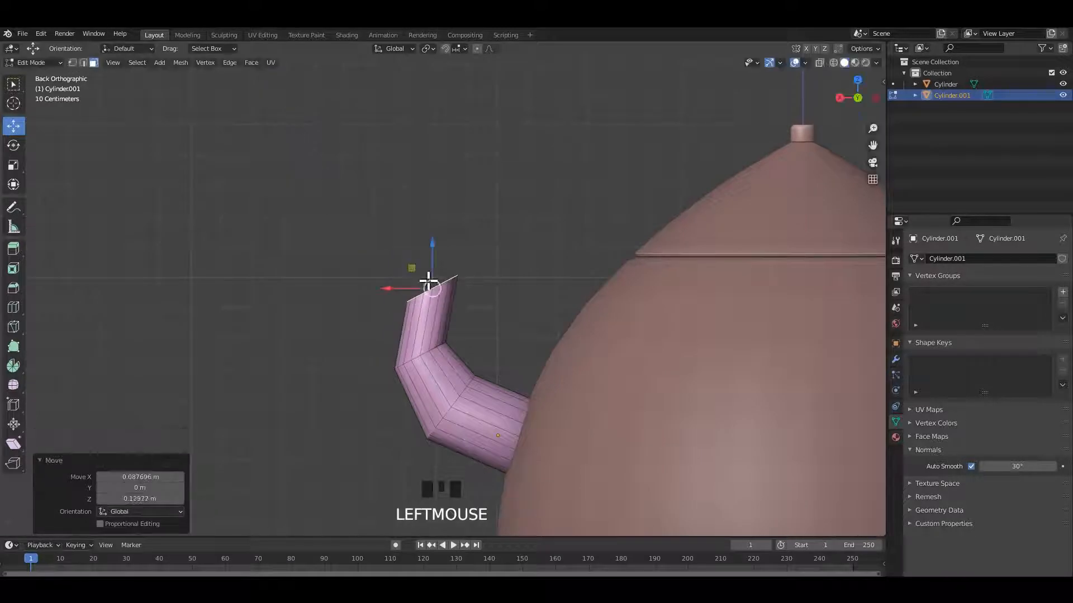
key("r")
left_click_drag(440, 291, 457, 295)
key("s")
left_click(548, 325)
middle_click_drag(457, 306, 487, 335, "shift")
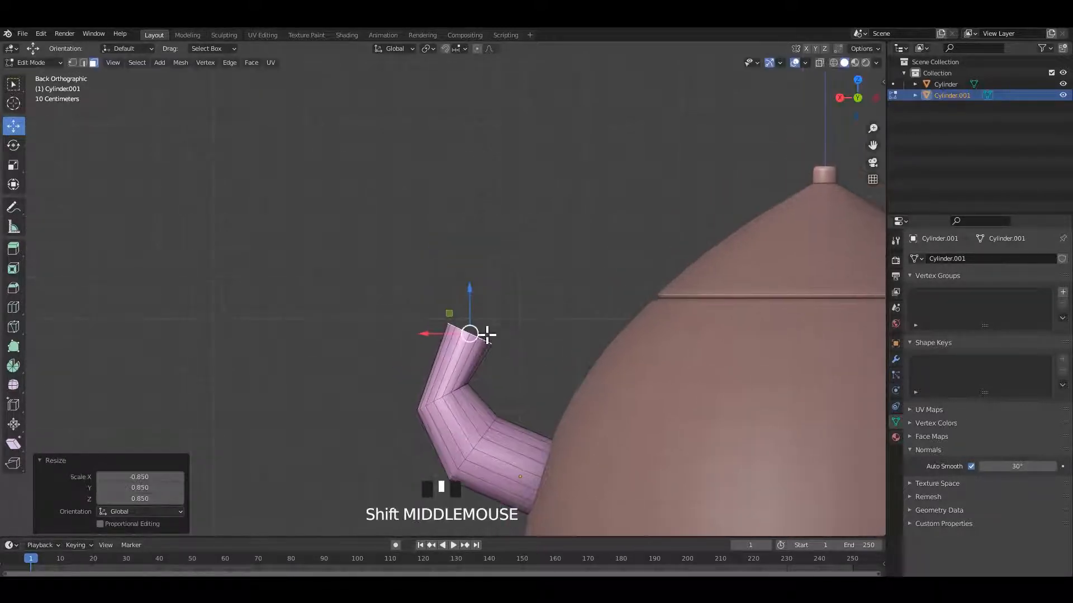
left_click_drag(468, 334, 453, 330)
middle_click_drag(459, 355, 470, 325, "shift")
left_click_drag(464, 304, 462, 314)
Step: Enlarge the spout's base ring where it enters the kettle body, using see-through display to select it
scroll(476, 339, "down", 2)
key("Tab")
key("Tab")
key("alt+z")
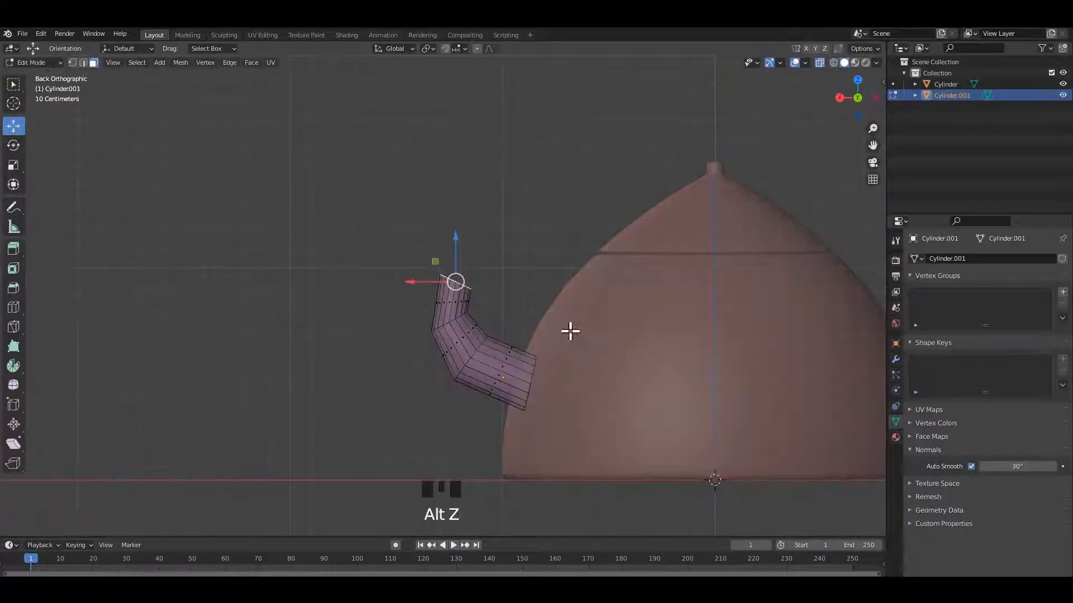
left_click_drag(516, 465, 517, 463)
key("s")
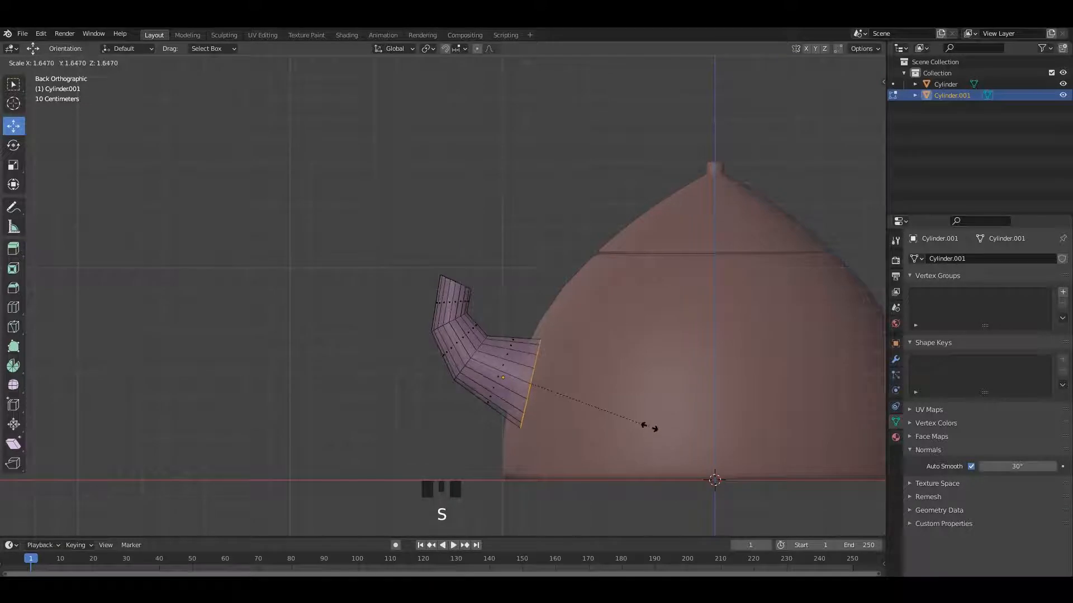
left_click(637, 427)
Step: Extrude the spout's tip into a further section and angle its end face outward, away from the body
middle_click_drag(544, 359, 514, 335, "shift")
scroll(491, 335, "up", 2)
left_click(462, 335, "alt")
key("e")
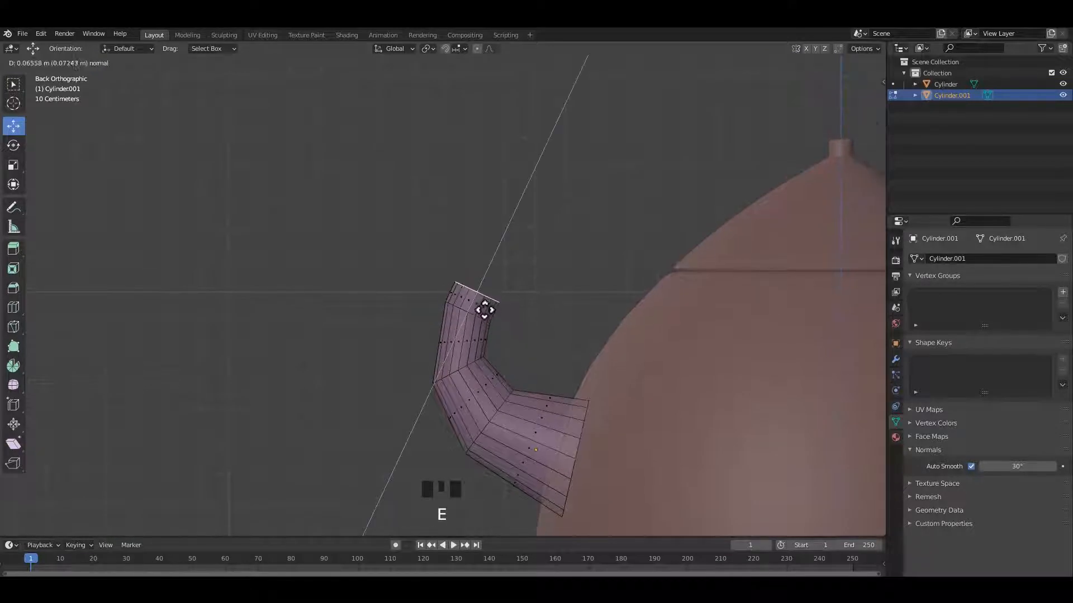
left_click(479, 292)
left_click_drag(478, 292, 448, 261)
key("r")
left_click(467, 240)
middle_click_drag(448, 262, 480, 296, "shift")
Step: Extrude a short final section at the spout's tip and rotate its end face 23°
key("e")
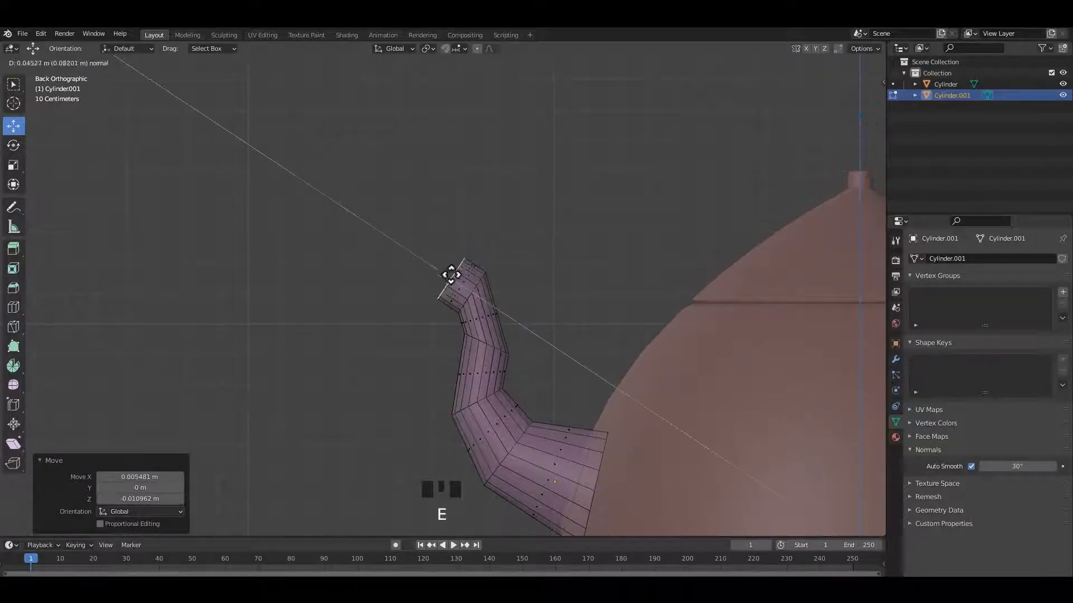
left_click(445, 276)
left_click_drag(445, 275, 449, 276)
key("r")
left_click(561, 361)
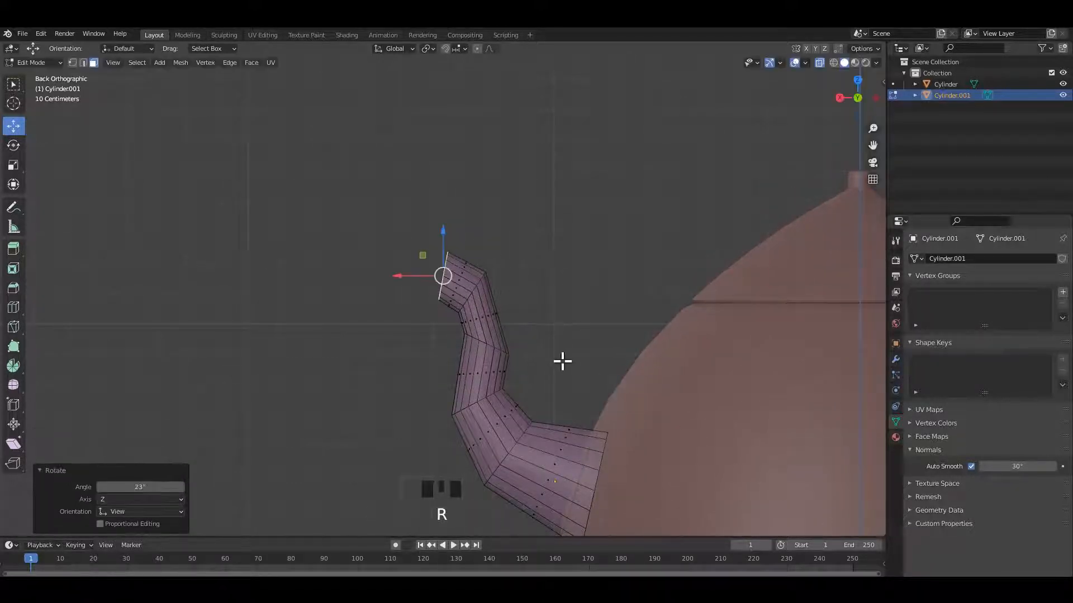
Step: Rotate the edge loop in the spout's upper bend by 24.9° to level it
scroll(518, 359, "up", 2)
middle_click_drag(517, 359, 510, 359, "shift")
left_click(511, 358)
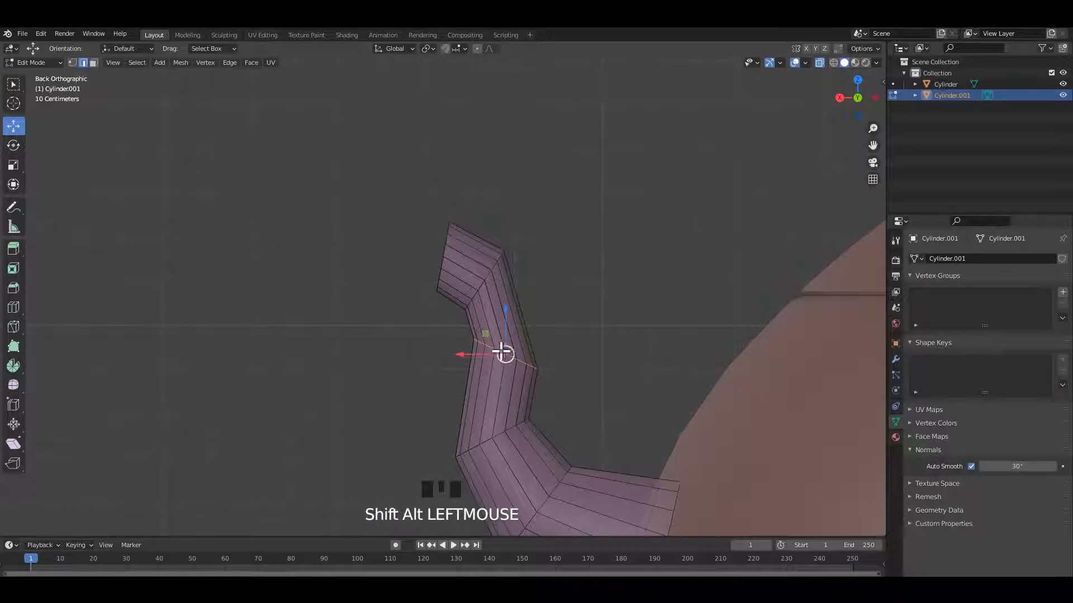
key("r")
left_click(592, 341)
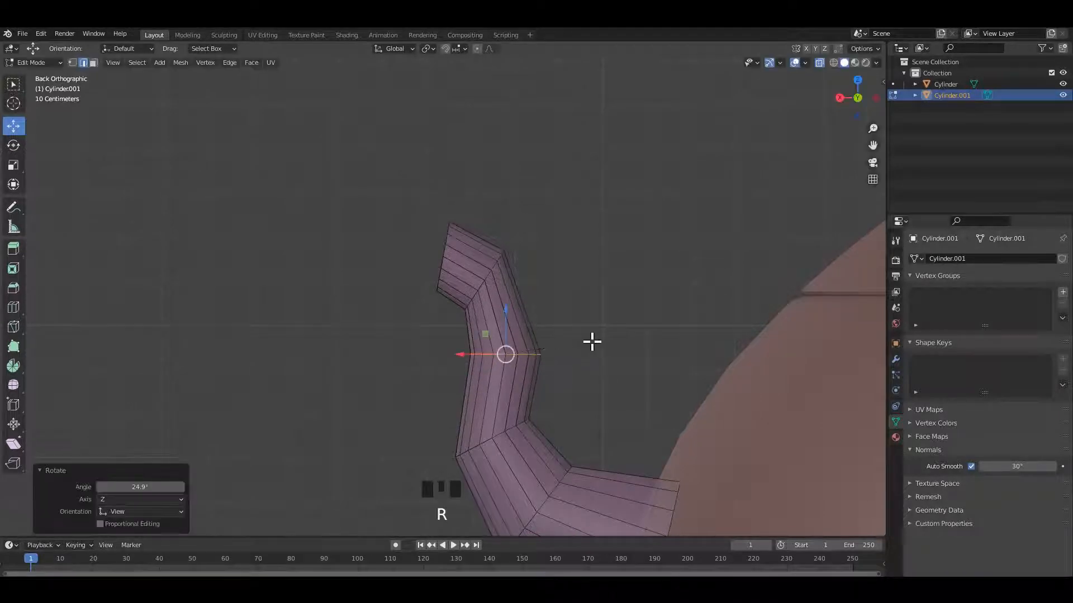
Step: Save the file and add a level 1 Subdivision Surface to the spout
key("Tab")
scroll(559, 357, "down", 3)
key("ctrl+s")
key("ctrl+1")
Step: Delete the face closing the spout's base inside the kettle body
key("Tab")
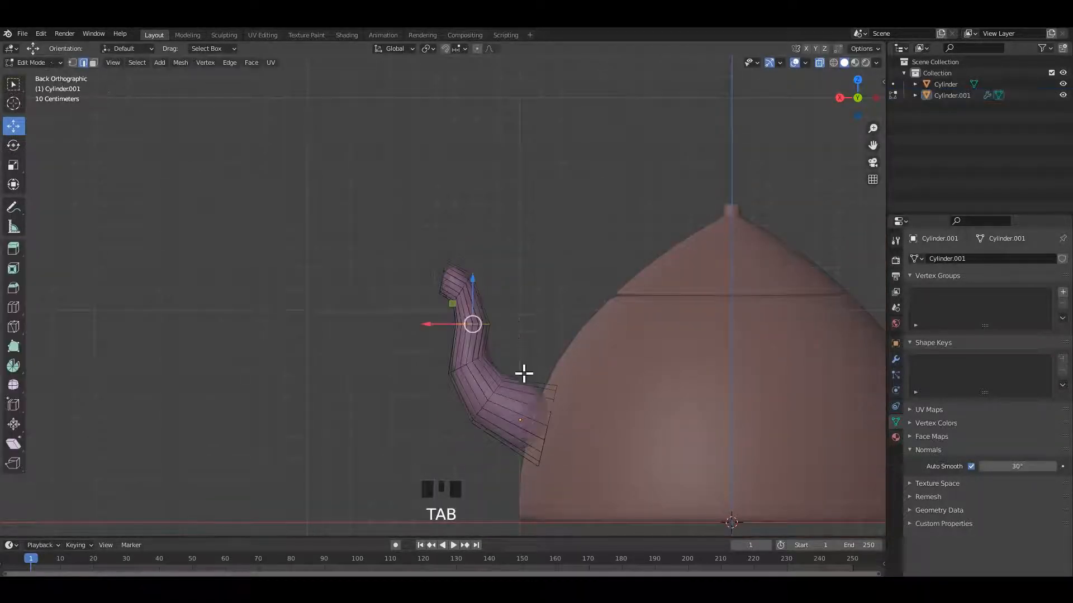
key("alt+z")
left_click_drag(594, 364, 533, 509)
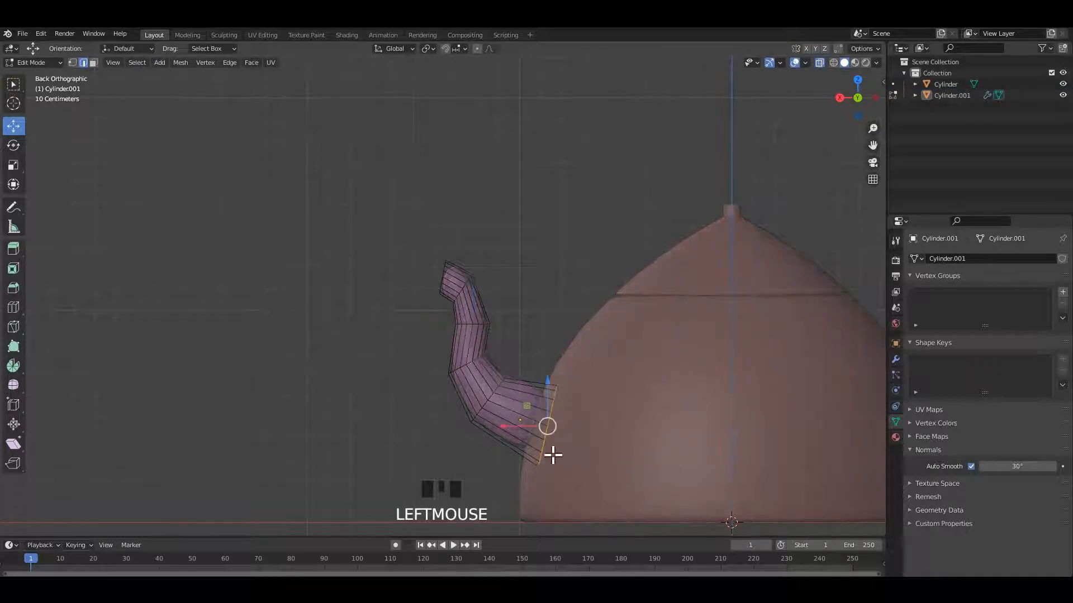
key("x")
left_click(558, 460)
key("alt+z")
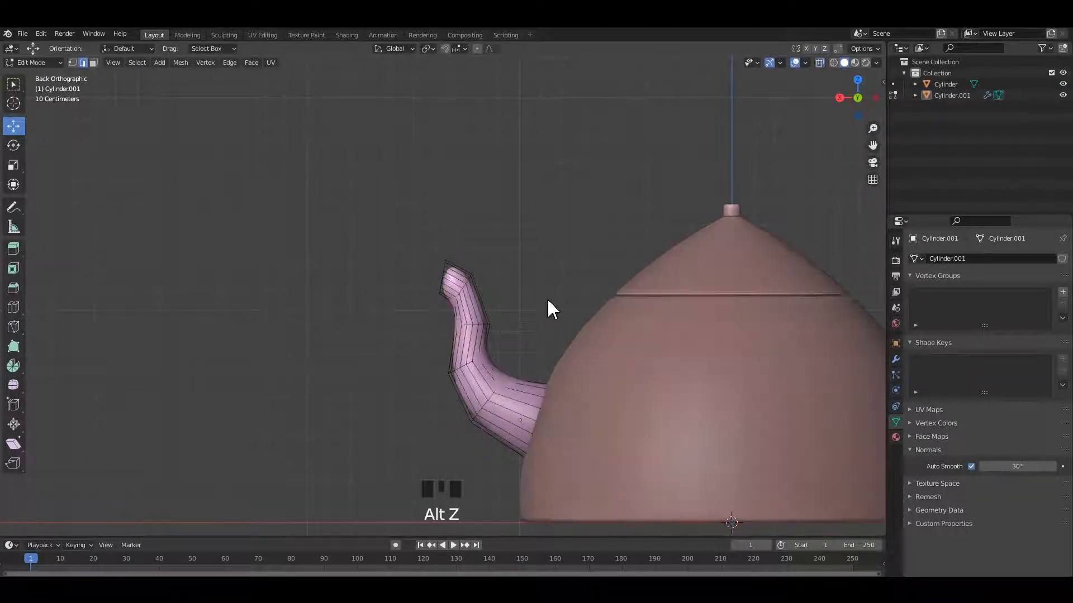
key("Tab")
scroll(545, 331, "down", 3)
Step: Inset the end face at the spout's tip by about 0.06 m
key("Tab")
scroll(437, 303, "up", 3)
scroll(498, 285, "up", 2)
middle_click_drag(436, 304, 501, 296)
scroll(500, 294, "up", 1)
key("3")
left_click(514, 311)
scroll(588, 318, "up", 2)
middle_click_drag(589, 318, 620, 335, "shift")
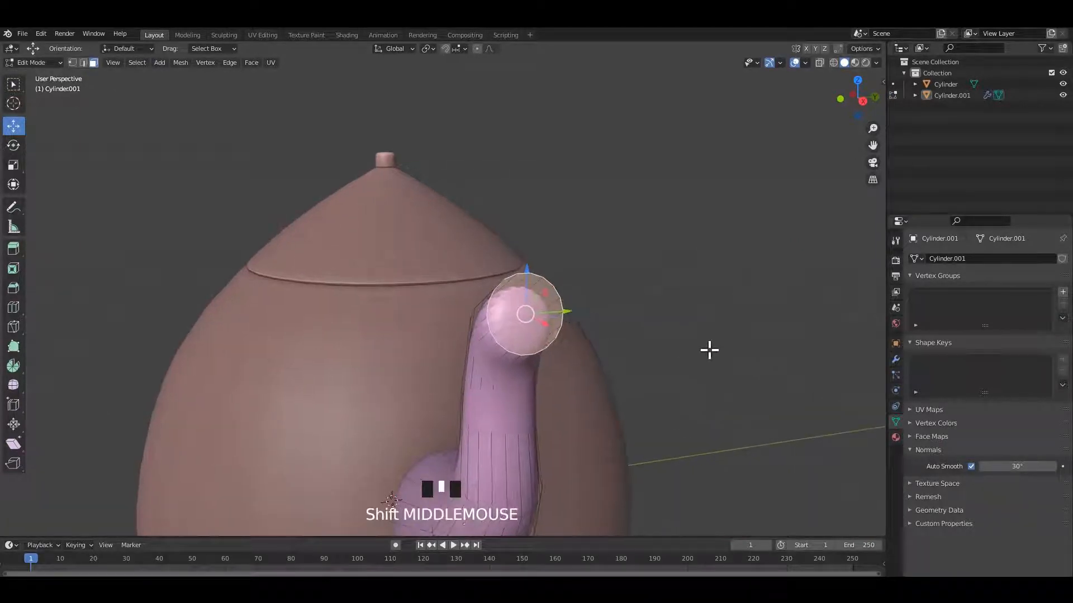
key("i")
left_click(705, 350)
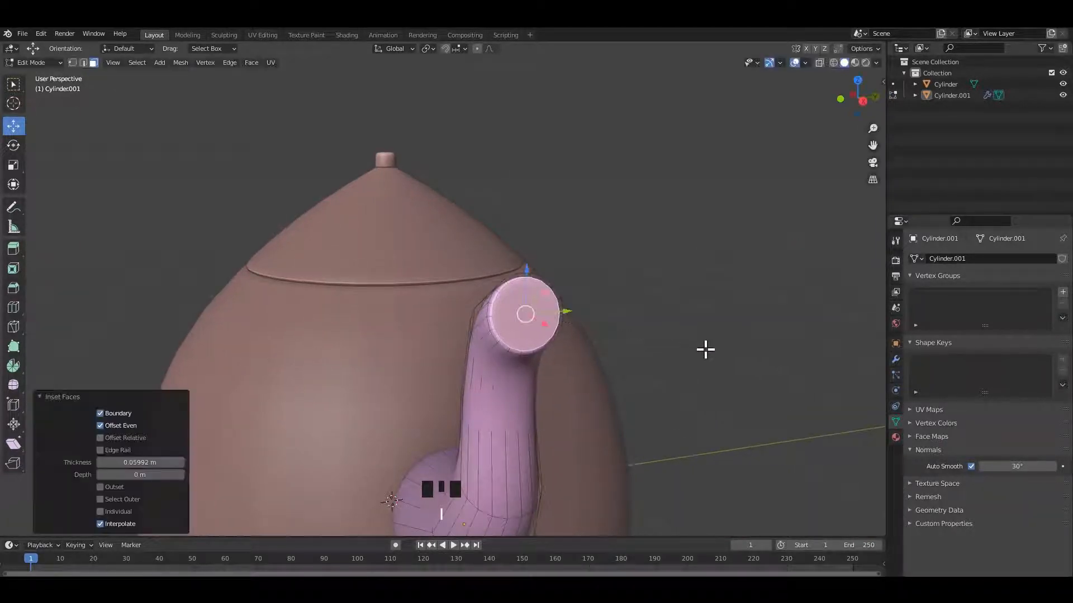
Step: Extrude the inset tip face slightly inward and delete it to open the spout's mouth
scroll(648, 346, "up", 2)
middle_click_drag(634, 347, 530, 353)
key("e")
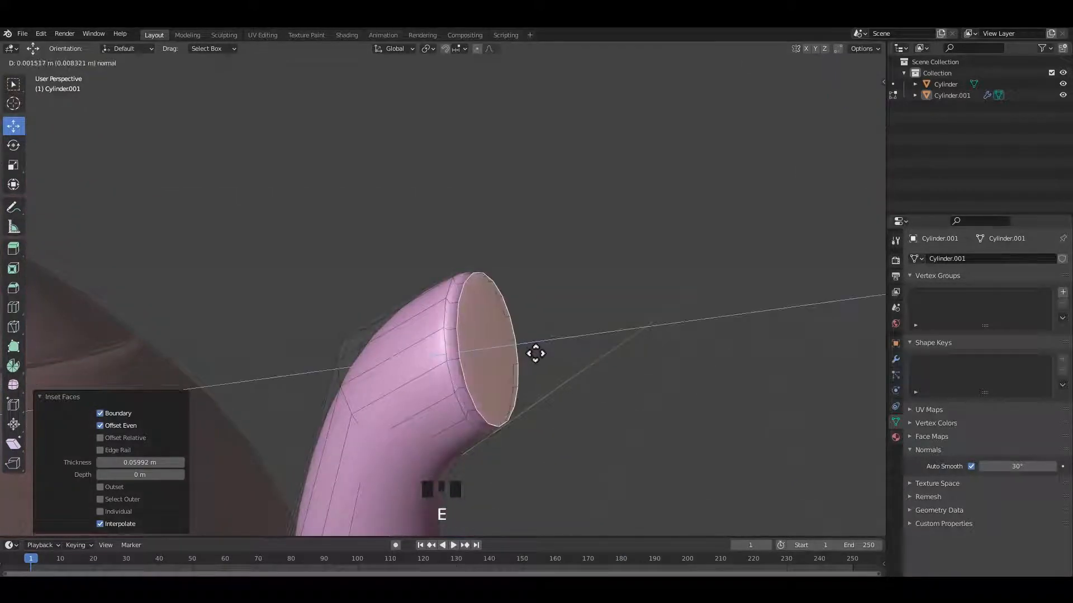
left_click(526, 354)
key("x")
left_click(551, 347)
key("Tab")
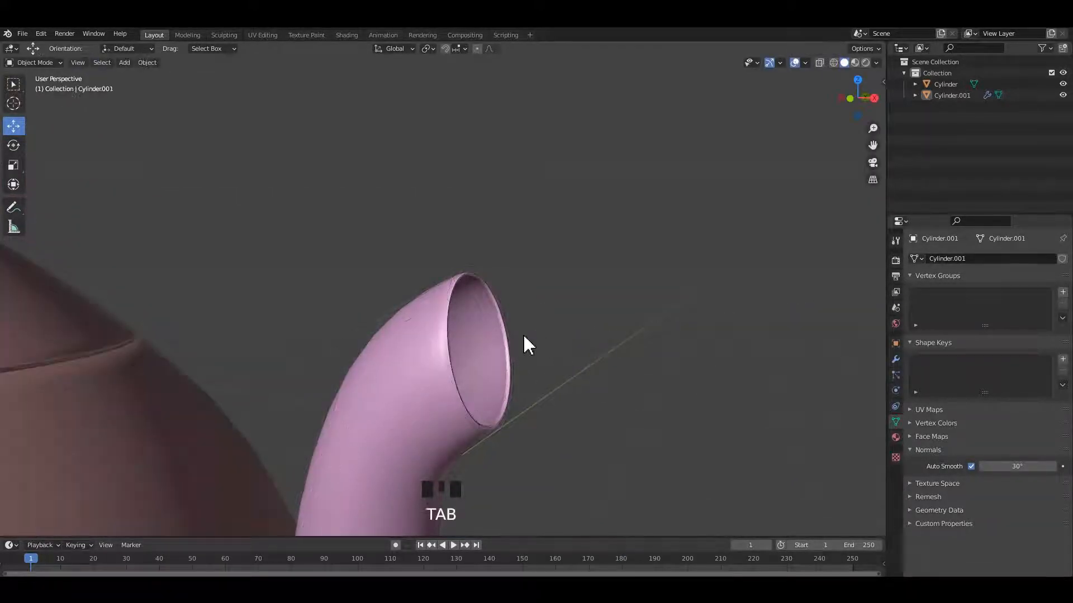
Step: Add one centred loop cut around the spout's rim and bevel it to sharpen the mouth's edges
key("Tab")
mouse_move(525, 343)
middle_mouse_down()
mouse_move(505, 350)
mouse_move(534, 325)
middle_mouse_up()
scroll(581, 278, "up", 1)
key("ctrl+r")
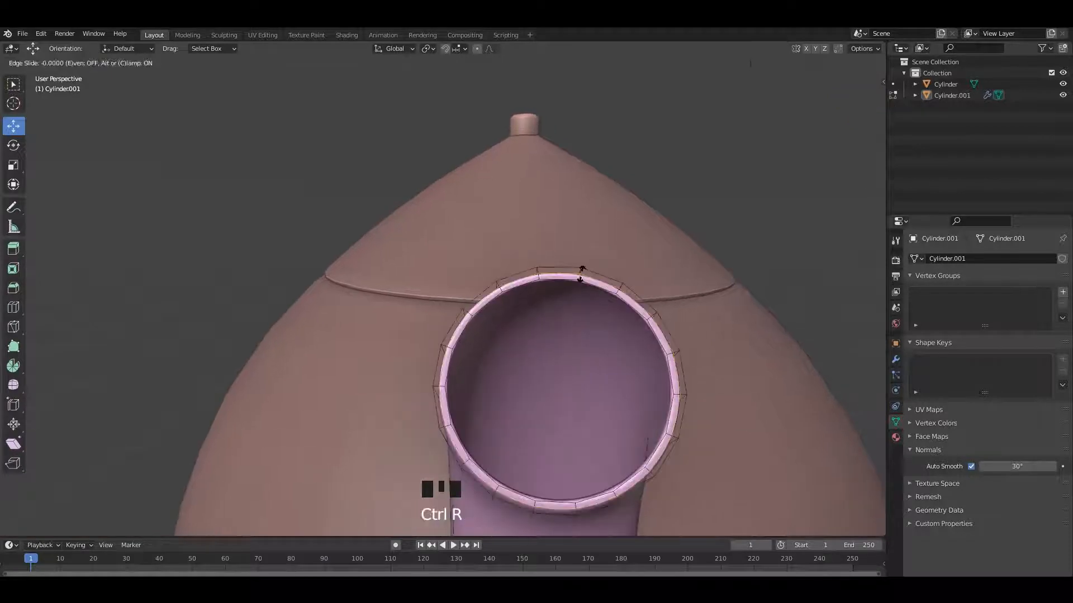
left_click(580, 277)
right_click(580, 277)
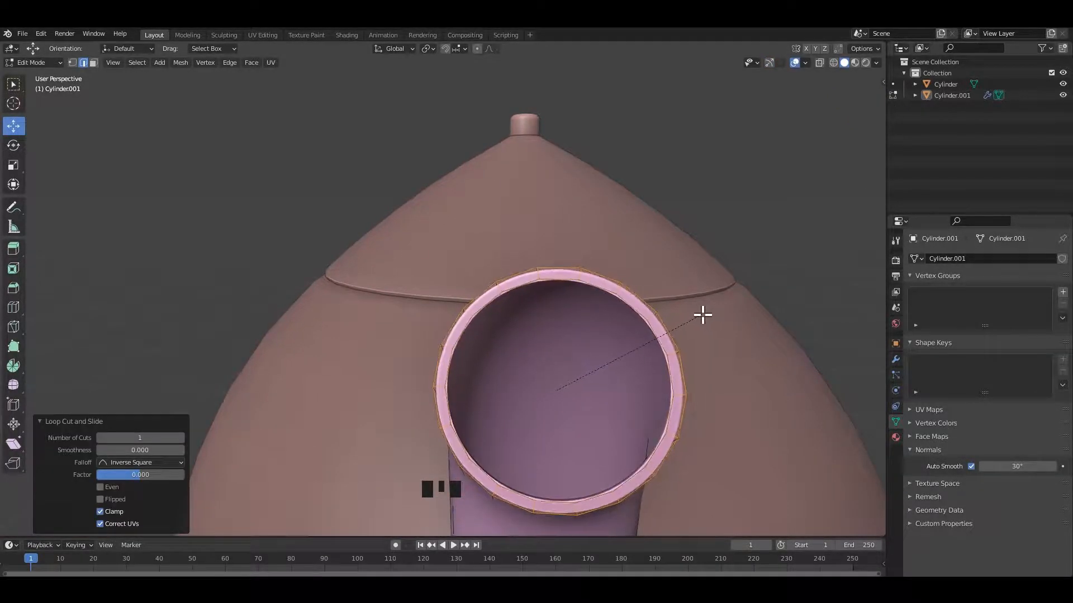
left_click(702, 316)
Step: Save the file and check the finished spout's shape against the kettle body in the back view
key("Tab")
middle_click_drag(754, 230, 582, 307, "alt")
key("ctrl+s")
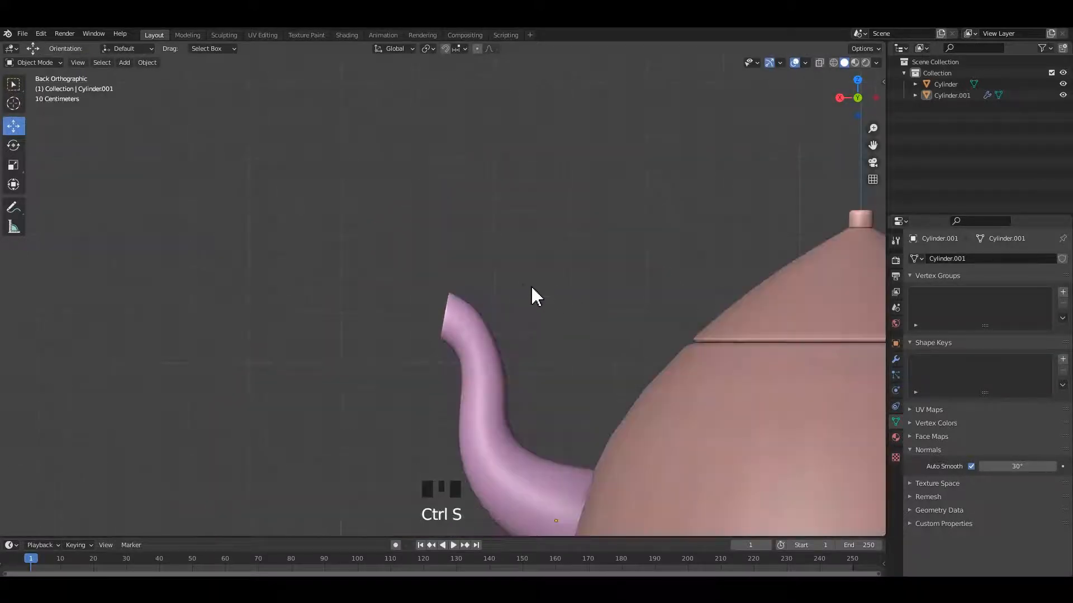
scroll(518, 351, "down", 5)
key("ctrl+s")
key("Tab")
scroll(478, 340, "up", 1)
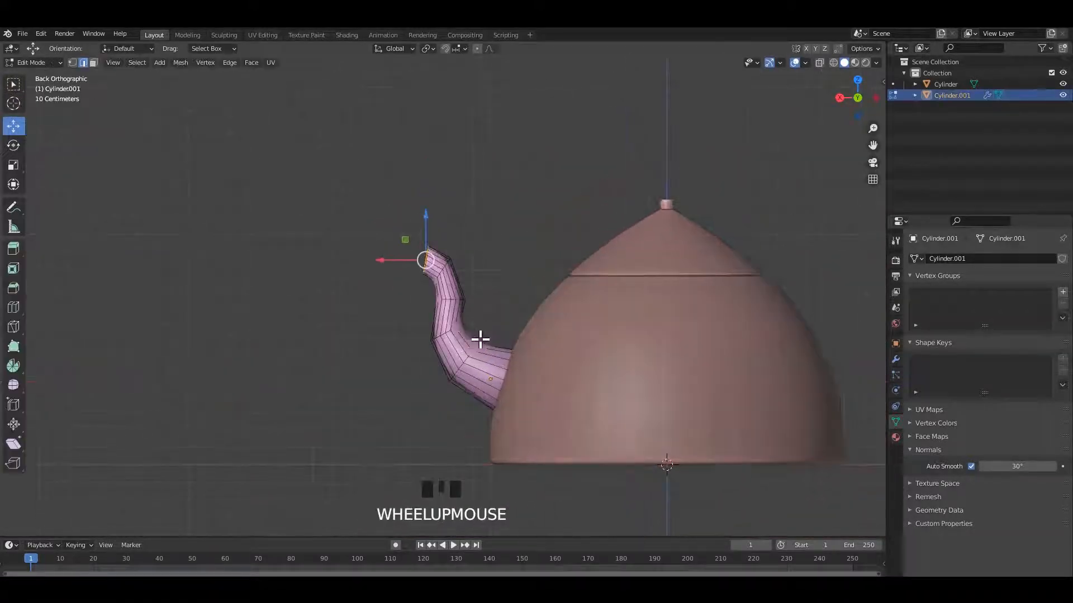
key("alt+z")
key("Tab")
scroll(598, 341, "down", 3)
key("ctrl+s")
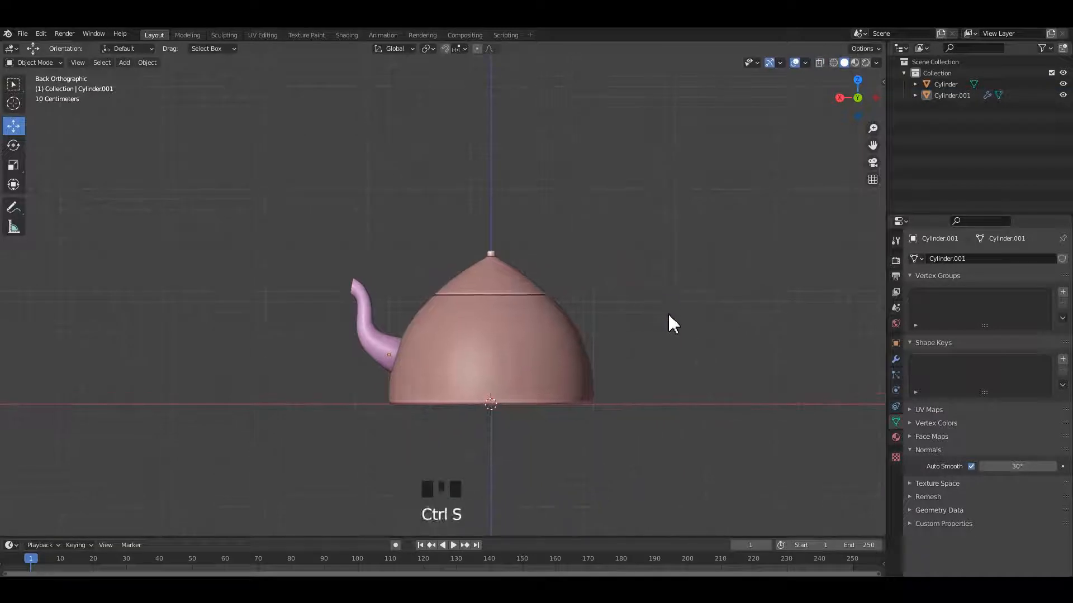
middle_click_drag(553, 304, 657, 296, "shift")
key("ctrl+s")
key("ctrl+s")
middle_click_drag(612, 261, 462, 269, "shift")
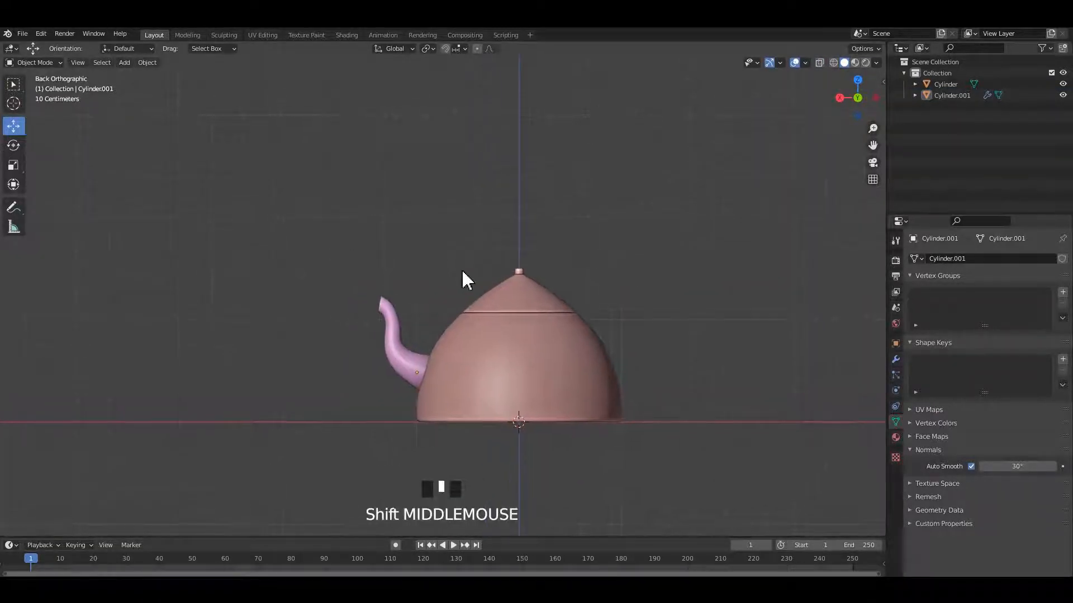
Step: Add a NURBS Path curve and raise it about 1.91 m so it lies above the lid's knob
left_click(529, 298)
left_click(226, 166)
key("shift+a")
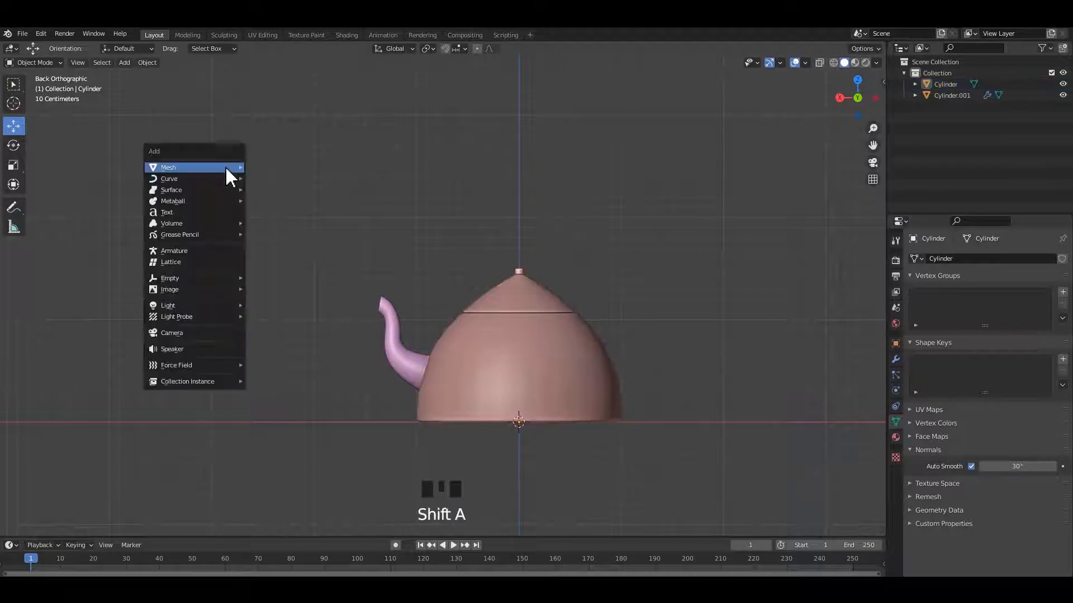
mouse_move(189, 177)
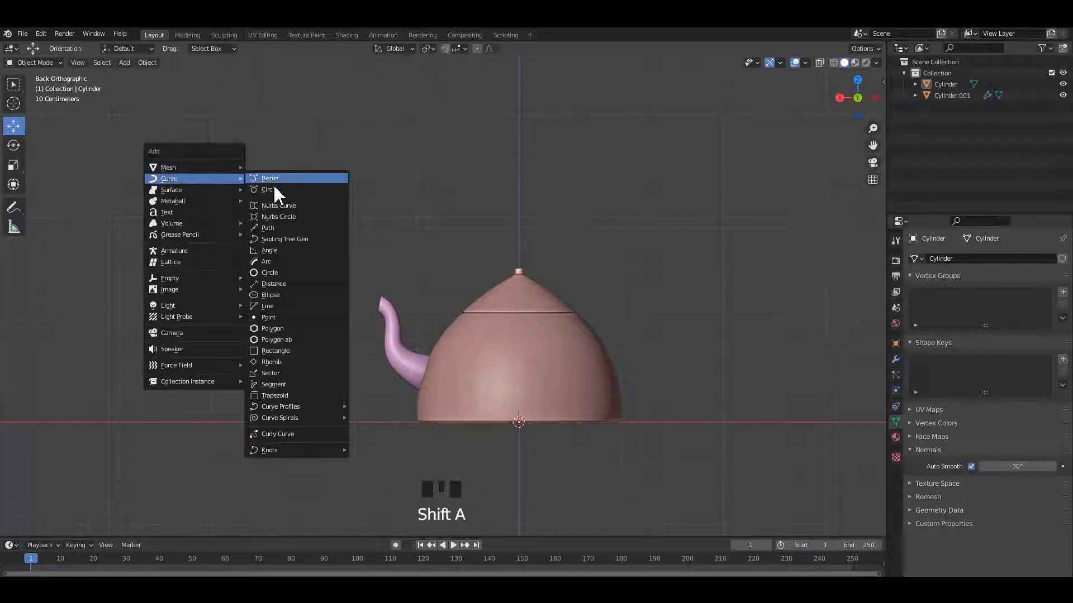
left_click(288, 229)
left_click(581, 207)
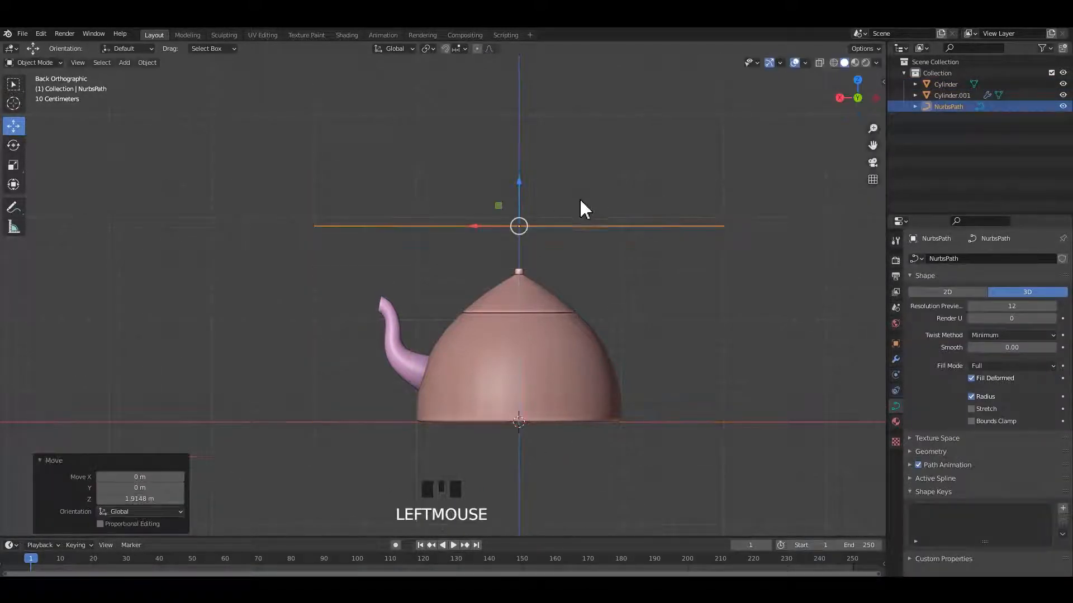
Step: Scale the path to about 0.526, raise it and shift it sideways so one end starts on the centre axis
key("Tab")
left_click_drag(211, 186, 790, 334)
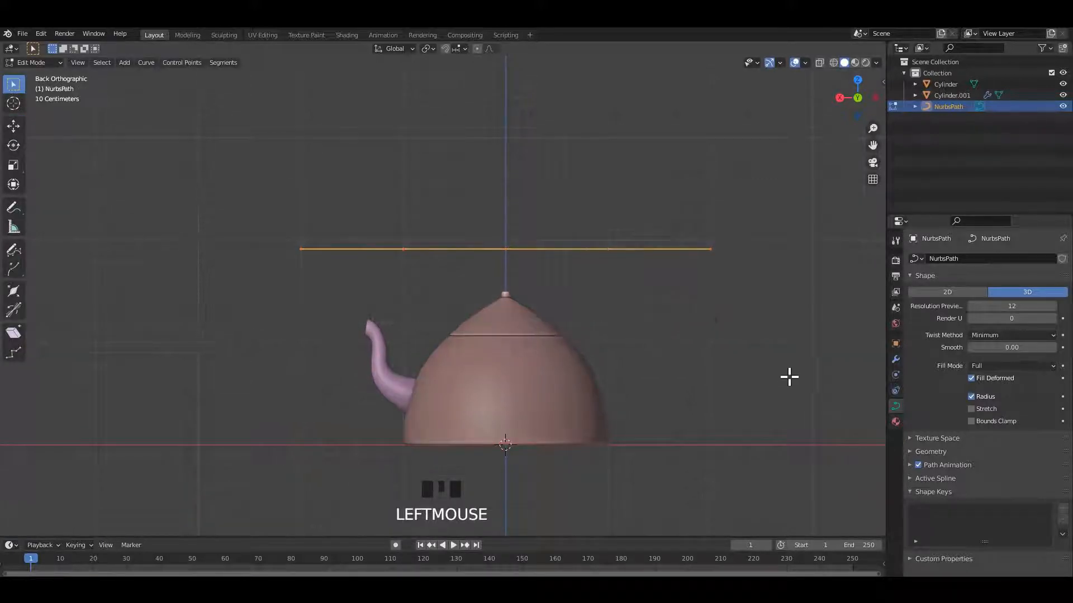
key("s")
left_click(654, 318)
left_click(13, 126)
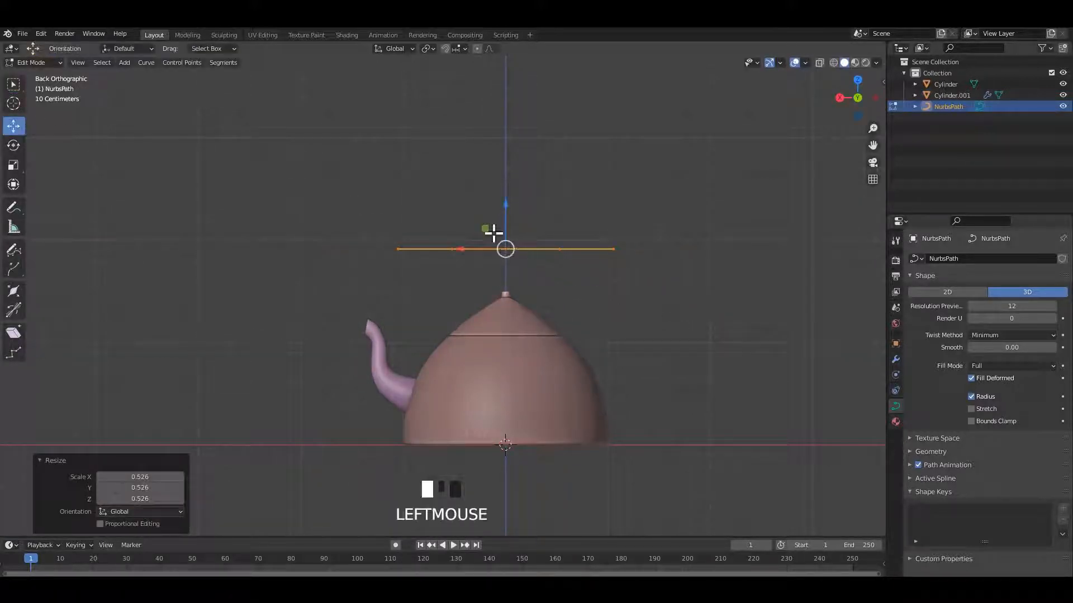
left_click_drag(507, 205, 509, 173)
left_click_drag(462, 217, 574, 217)
Step: Bend the path's outer half downward by moving its control points so the end reaches the kettle body's shoulder
left_click(718, 217)
left_click_drag(719, 216, 618, 343)
left_click(663, 216)
left_click_drag(663, 216, 615, 246)
left_click_drag(579, 182, 642, 233)
left_click_drag(612, 217, 619, 217)
left_click_drag(638, 234, 609, 260)
left_click_drag(616, 246, 593, 269)
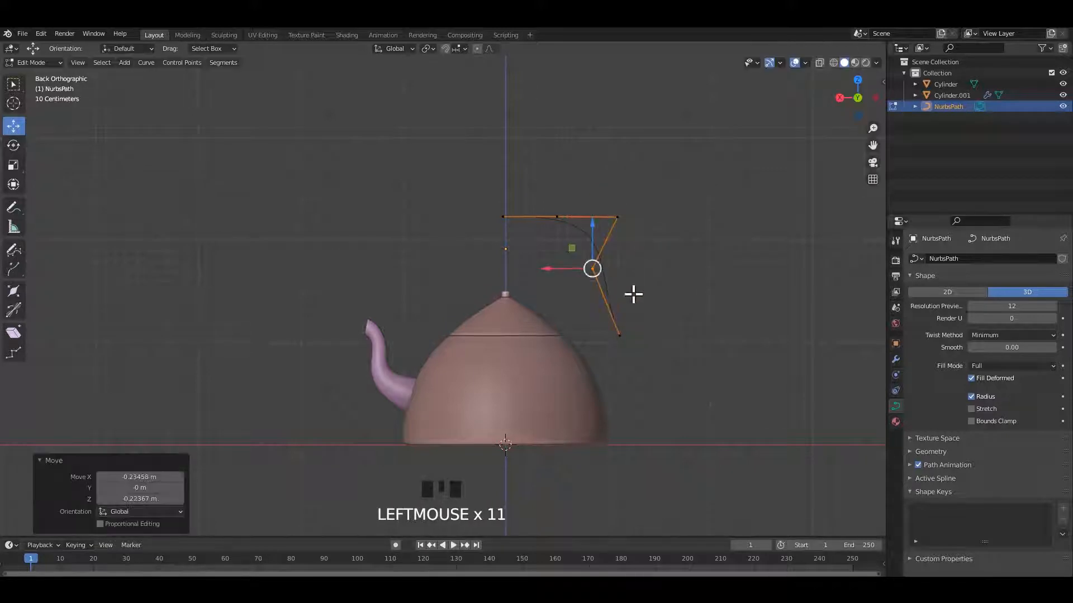
left_click_drag(635, 296, 579, 356)
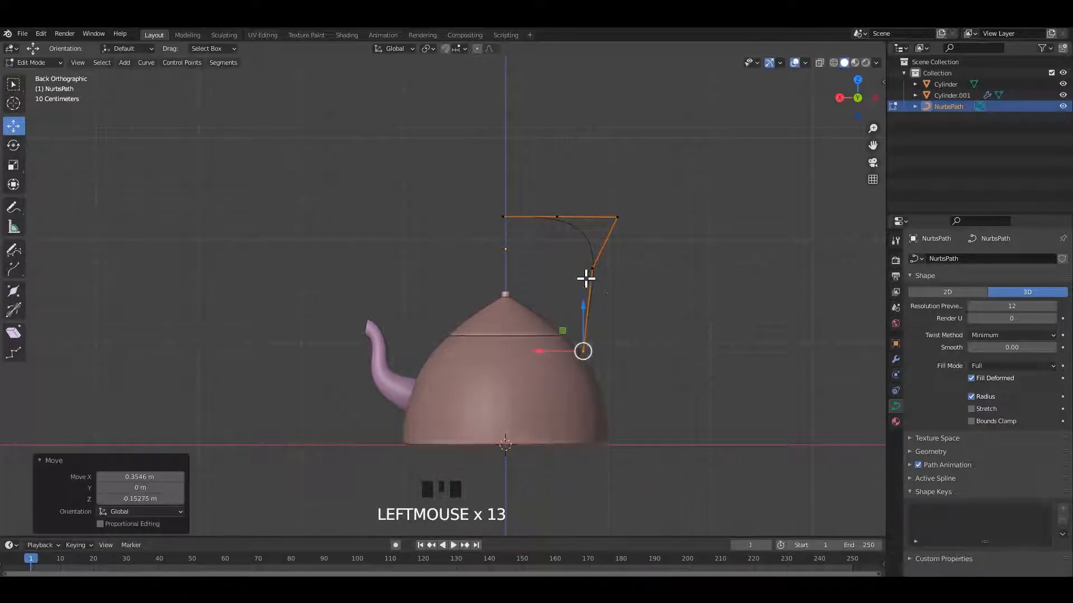
Step: Reposition the control points to round the handle's upper corner and pull its lower end in above the lid seam
left_click(591, 268)
left_click_drag(592, 268, 553, 304)
scroll(668, 182, "up", 1)
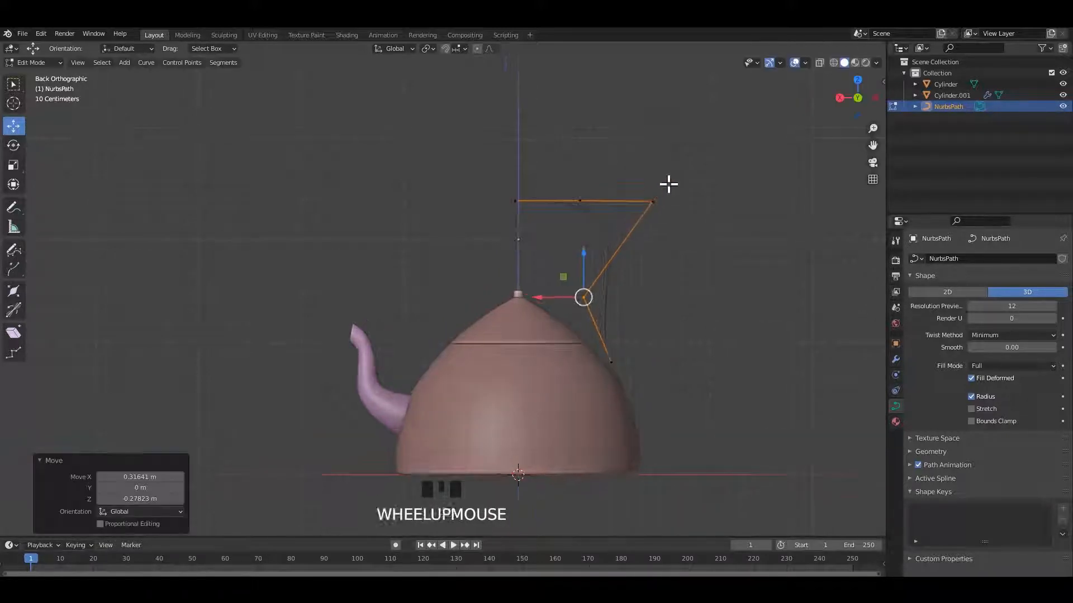
left_click(652, 204)
left_click_drag(651, 203, 648, 248)
left_click(572, 205)
left_click_drag(572, 205, 588, 188)
left_click_drag(563, 282, 620, 290)
left_click_drag(592, 322, 636, 385)
left_click_drag(611, 361, 599, 312)
Step: Extrude three more control points from the curve's lower end down along the side of the kettle body
key("e")
left_click(603, 347)
key("e")
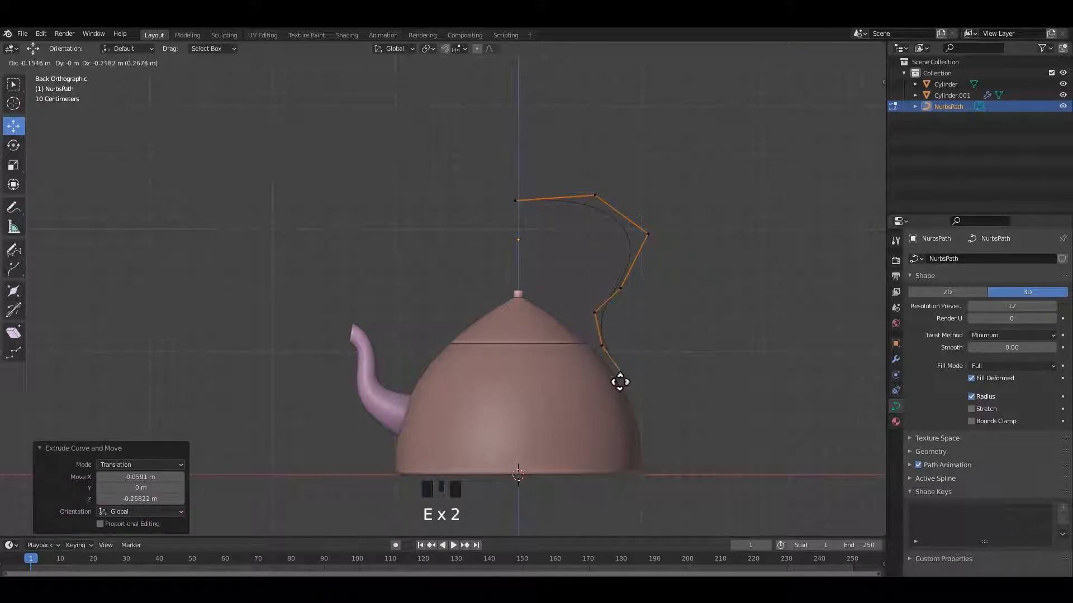
left_click(617, 378)
key("e")
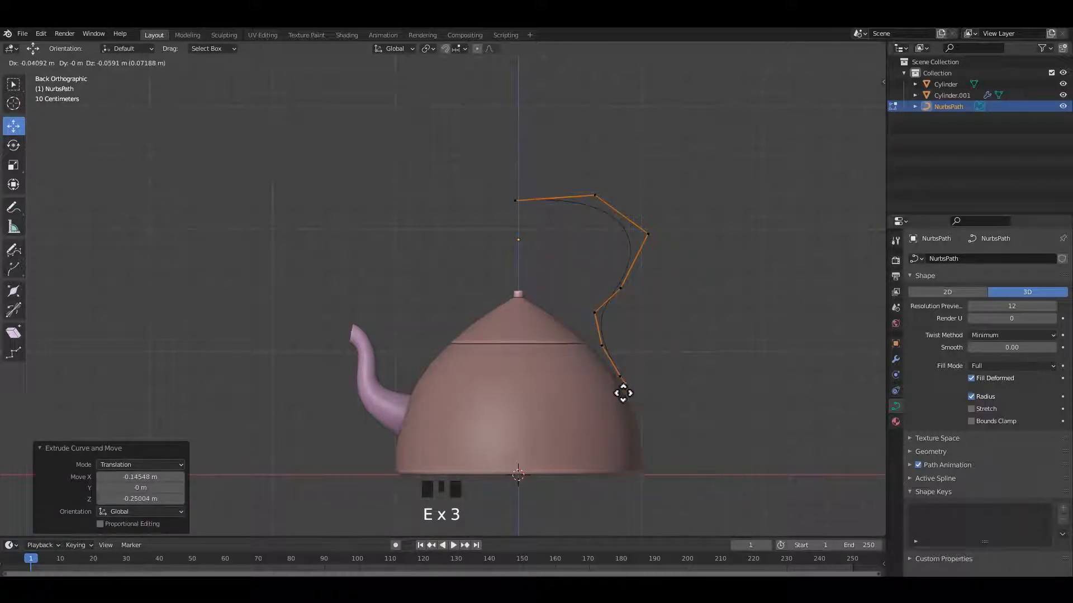
left_click(623, 392)
Step: Move the lowest control points closer to the body and kick the curve's end outward as a foot
scroll(629, 396, "up", 3)
middle_click_drag(614, 396, 458, 329, "shift")
scroll(617, 405, "up", 1)
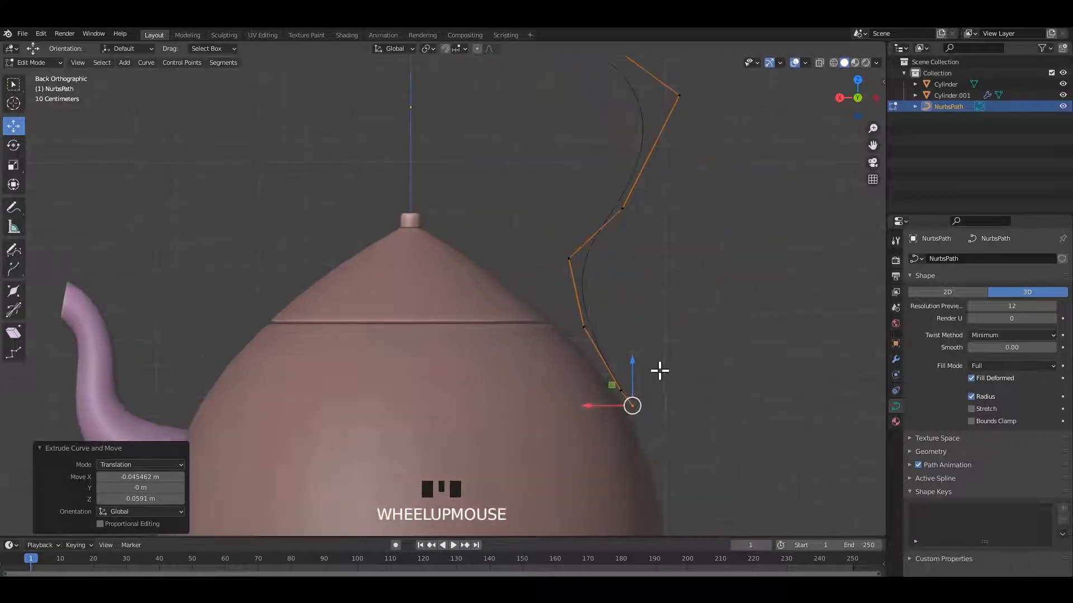
left_click(620, 390)
left_click(607, 396)
left_click(588, 332)
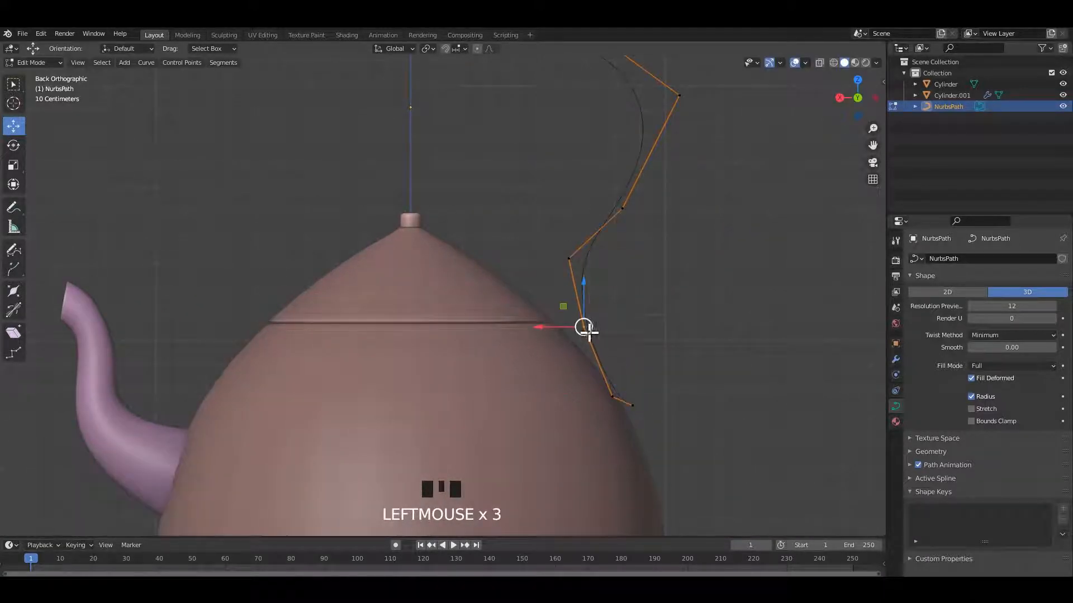
left_click_drag(590, 338, 562, 322)
left_click_drag(615, 357, 591, 370)
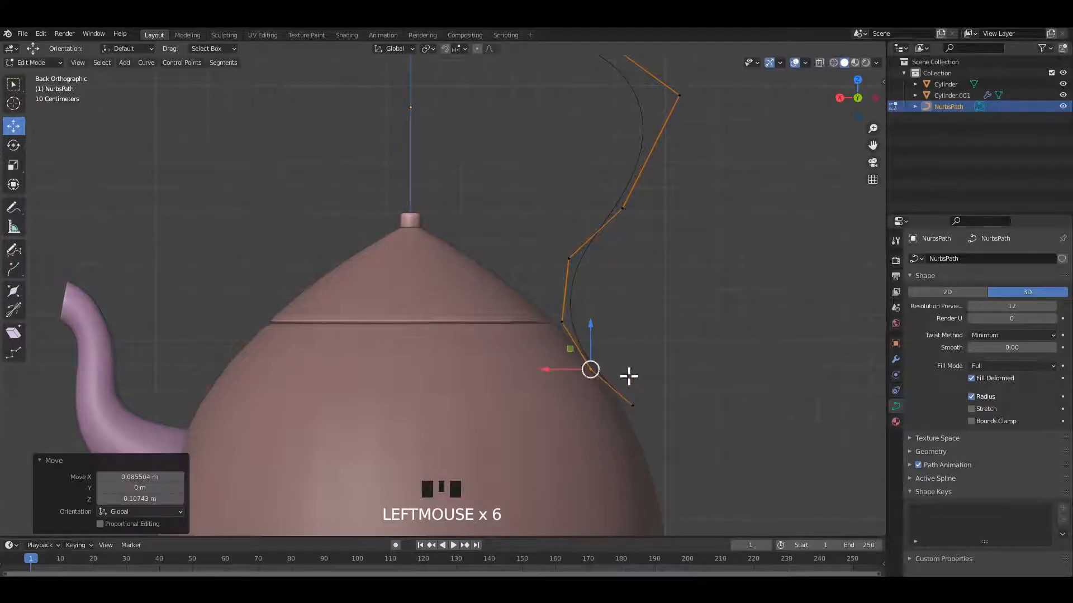
left_click(631, 405)
left_click_drag(632, 405, 618, 364)
Step: Fine-tune the foot's corner point and the two points above it so the lower bend hugs the kettle body
left_click_drag(575, 356, 606, 396)
left_click_drag(591, 370, 588, 373)
left_click_drag(582, 309, 554, 342)
left_click_drag(560, 331, 560, 334)
left_click_drag(540, 240, 586, 279)
left_click_drag(570, 258, 564, 267)
Step: Adjust the handle's middle, top and outer corner control points to smooth its upper bend
middle_click_drag(601, 239, 597, 344, "shift")
left_click_drag(601, 271, 640, 338)
left_click_drag(620, 315, 622, 330)
middle_click_drag(649, 307, 635, 360, "shift")
left_click(545, 184)
left_click_drag(554, 171, 553, 180)
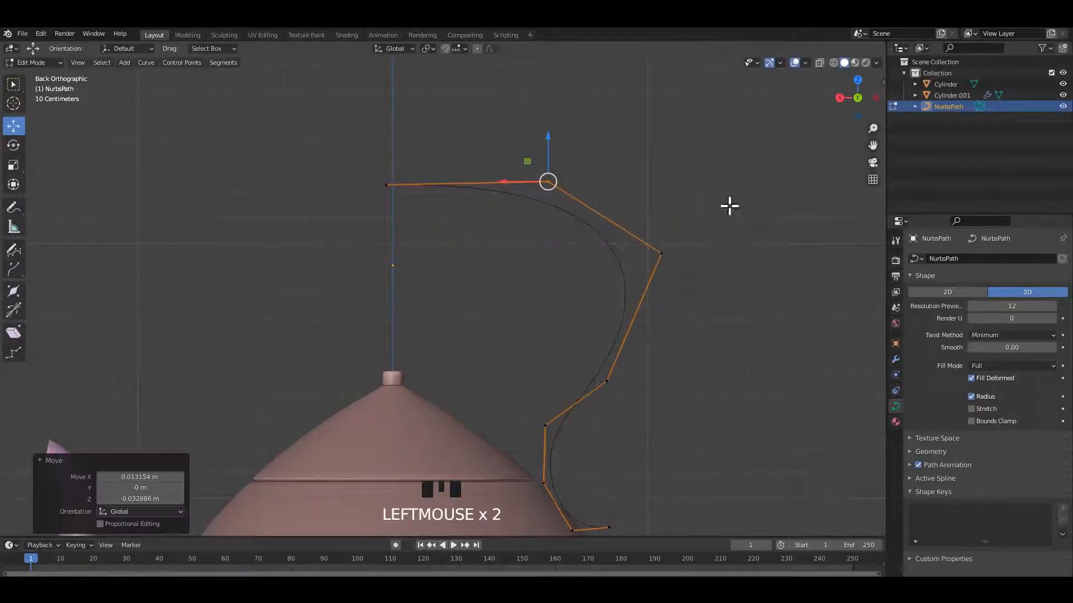
left_click_drag(728, 207, 635, 304)
left_click_drag(668, 248, 666, 224)
Step: Finish editing the handle curve and save the file
scroll(681, 234, "down", 4)
key("Tab")
left_click(680, 235)
scroll(615, 263, "down", 2)
middle_click_drag(570, 285, 575, 262, "shift")
scroll(571, 249, "up", 3)
key("ctrl+s")
left_click(562, 232)
key("ctrl+s")
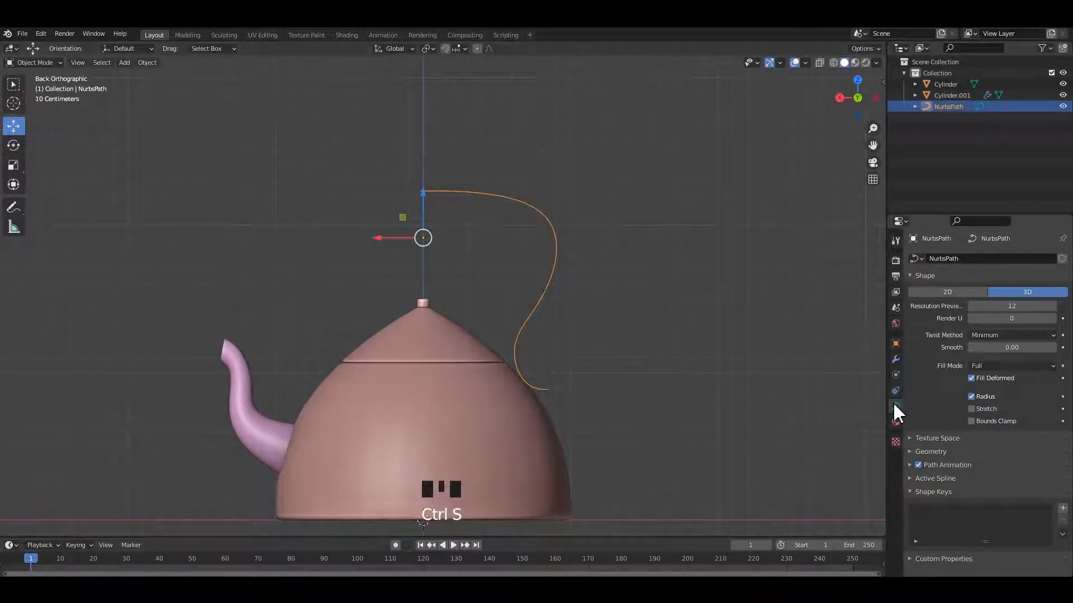
Step: Give the curve a Profile bevel with a depth of 0.04 m
left_click(930, 452)
scroll(934, 447, "down", 2)
left_click(1040, 494)
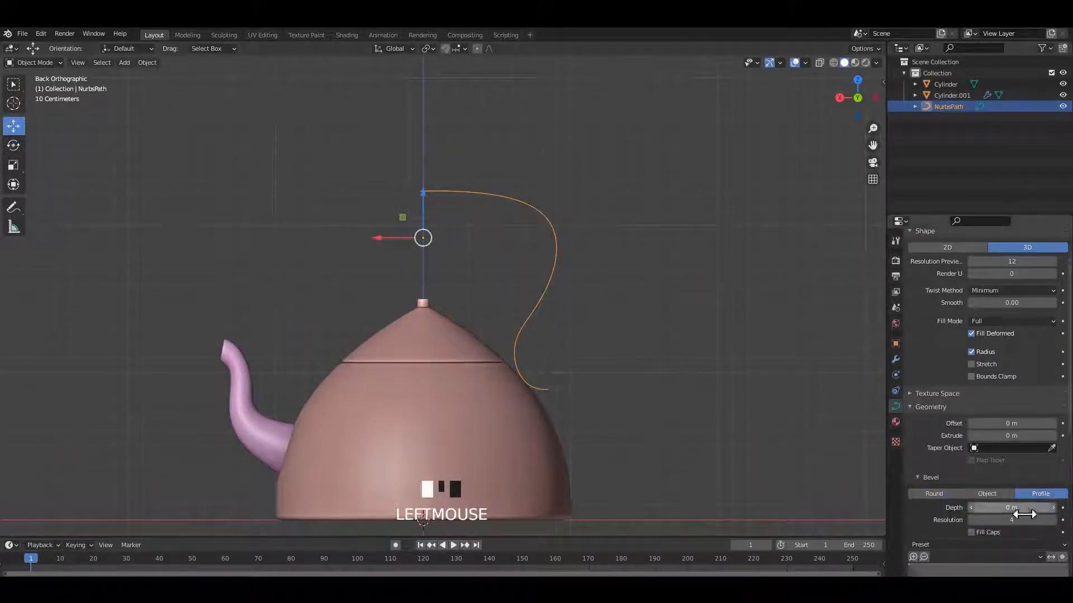
left_click_drag(1015, 507, 1027, 508)
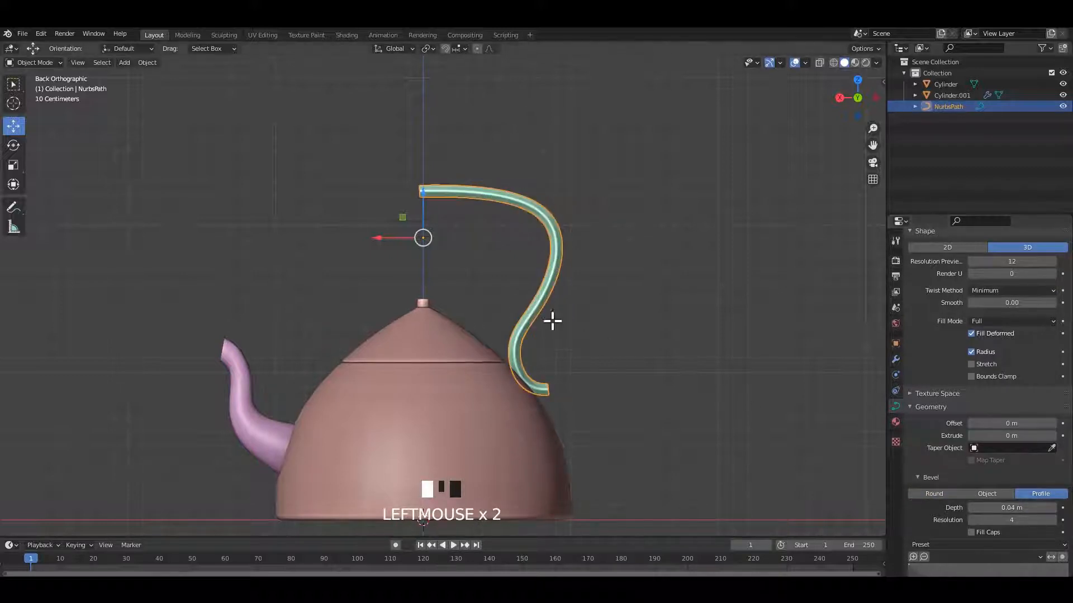
Step: Shift the handle tube's middle control points outward, leave curve editing and save the file
key("Tab")
scroll(520, 323, "up", 2)
left_click_drag(548, 349, 557, 349)
left_click_drag(593, 308, 613, 296)
left_click(661, 254)
scroll(658, 240, "down", 1)
key("ctrl+s")
key("Tab")
left_click(651, 229)
left_click(584, 253)
key("ctrl+s")
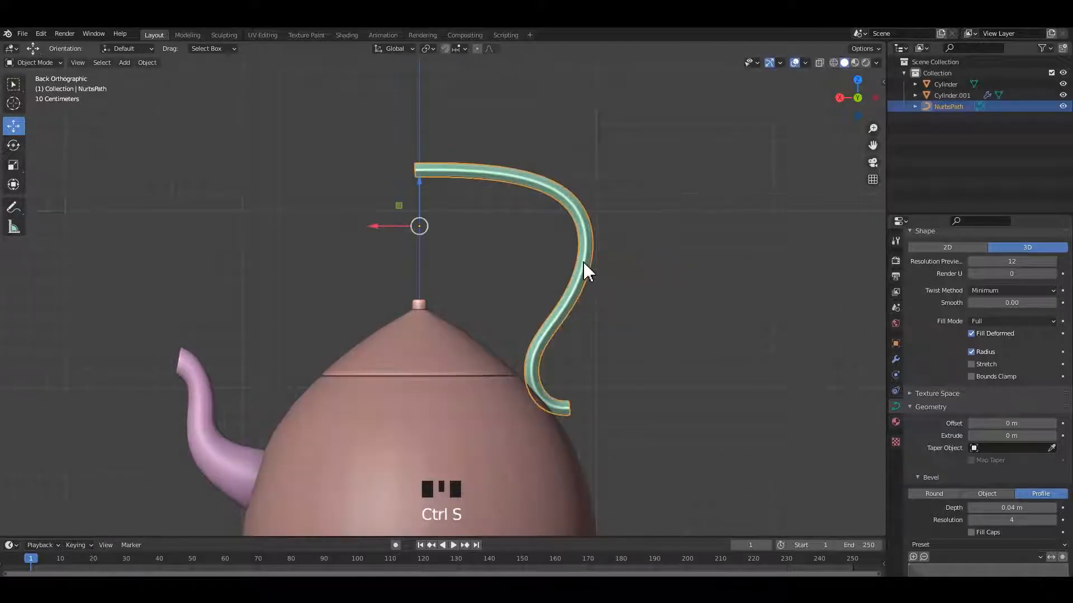
Step: Add a Mirror modifier on the X axis to complete the handle on the spout side
left_click(896, 359)
left_click(944, 259)
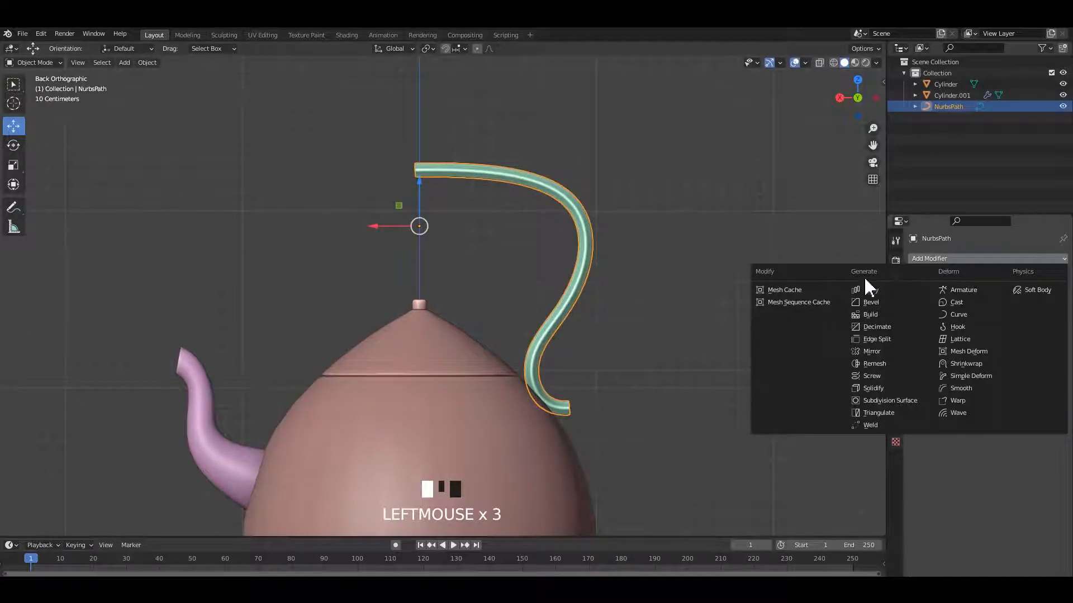
left_click(883, 352)
scroll(591, 263, "down", 5)
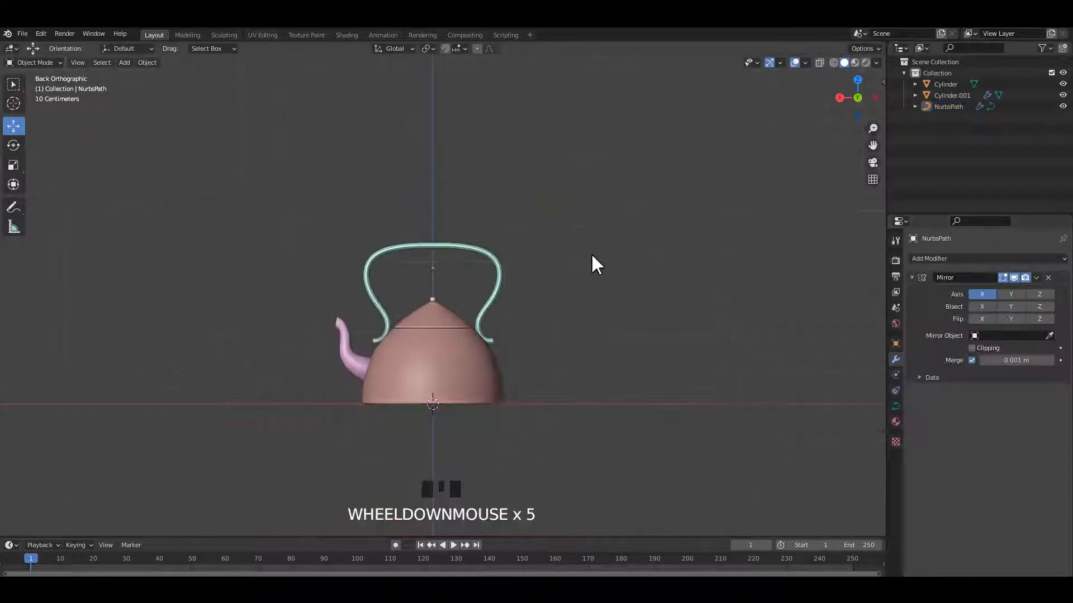
Step: Flatten the handle's grip by scaling its three upper control points to 0 along Z
left_click(673, 257, "ctrl")
scroll(575, 242, "up", 2)
key("Tab")
middle_click_drag(575, 242, 582, 255, "shift")
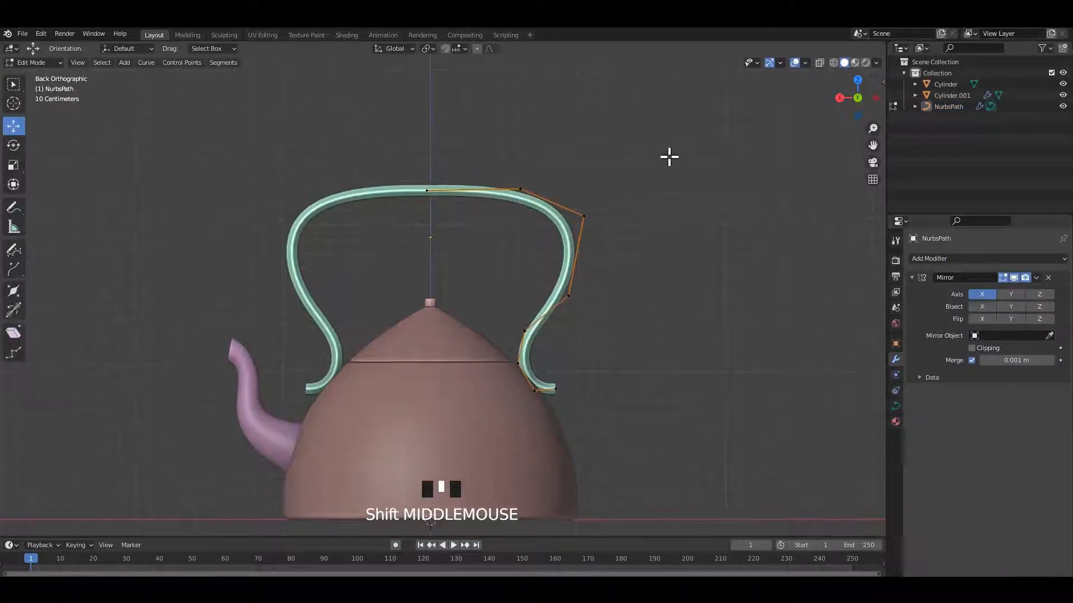
key("alt+z")
key("alt+z")
left_click_drag(680, 145, 498, 451)
scroll(556, 358, "up", 1)
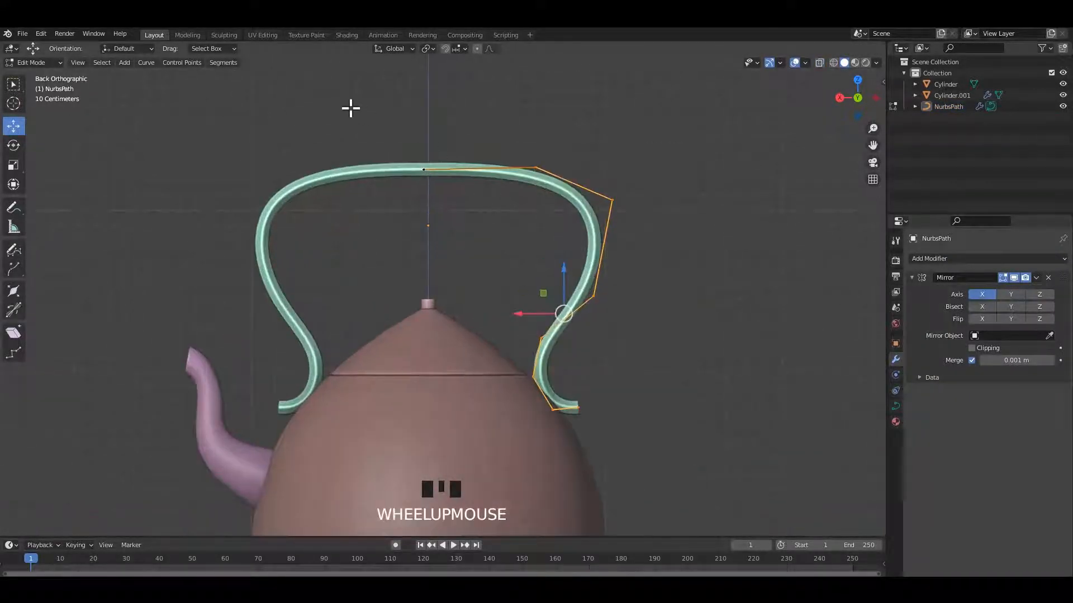
left_click_drag(350, 105, 659, 232)
key("s")
key("z")
key("0")
key("Return")
key("s")
key("z")
key("0")
key("Return")
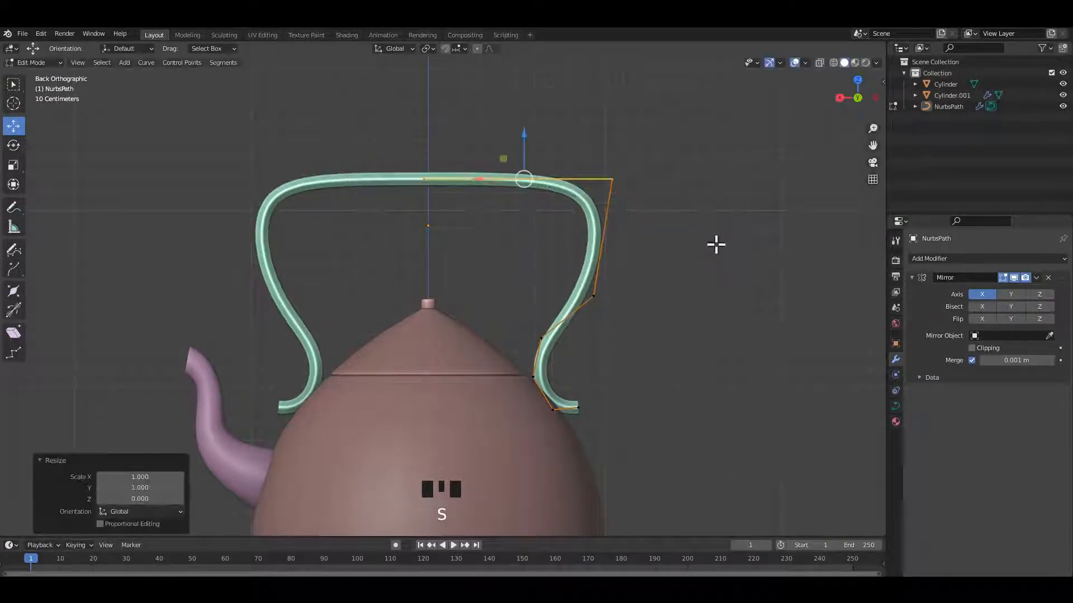
key("Tab")
key("Tab")
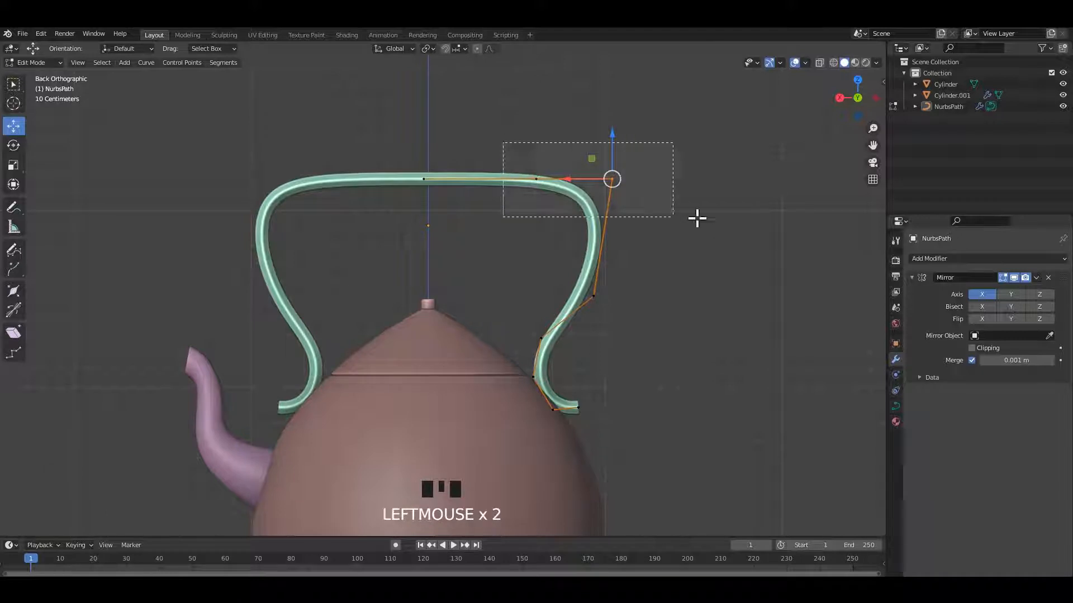
Step: Narrow the handle by moving its outer top points, side point and neck point inward
left_click_drag(531, 181, 497, 180)
left_click(603, 308)
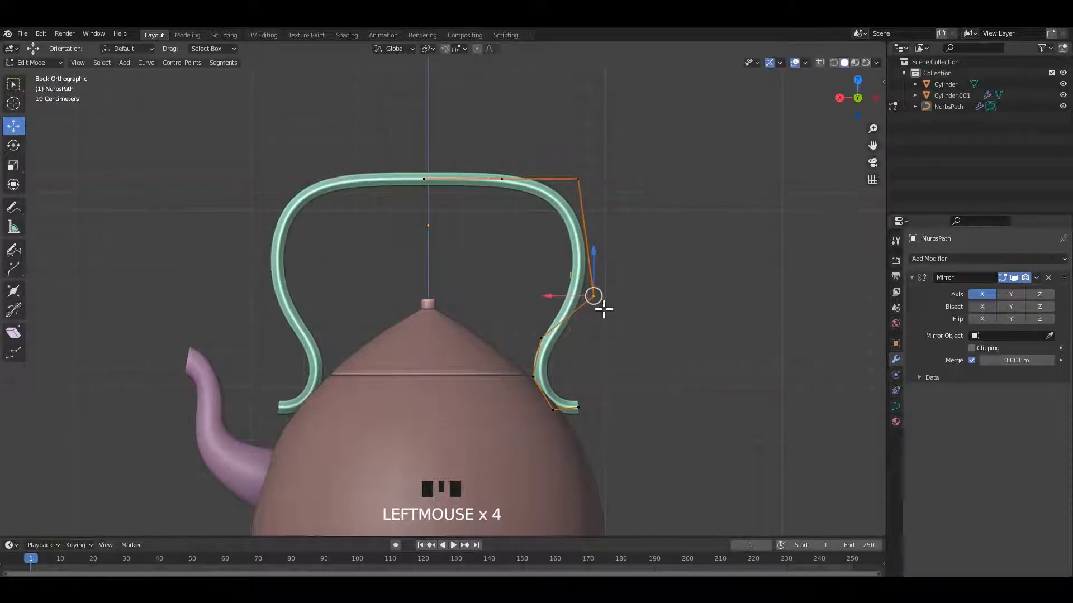
left_click_drag(592, 297, 579, 289)
left_click(538, 337)
left_click_drag(538, 337, 527, 339)
Step: Extend the handle's foot slightly outward, set its corner point against the body and tilt its tip upward
middle_click_drag(527, 340, 558, 357, "shift")
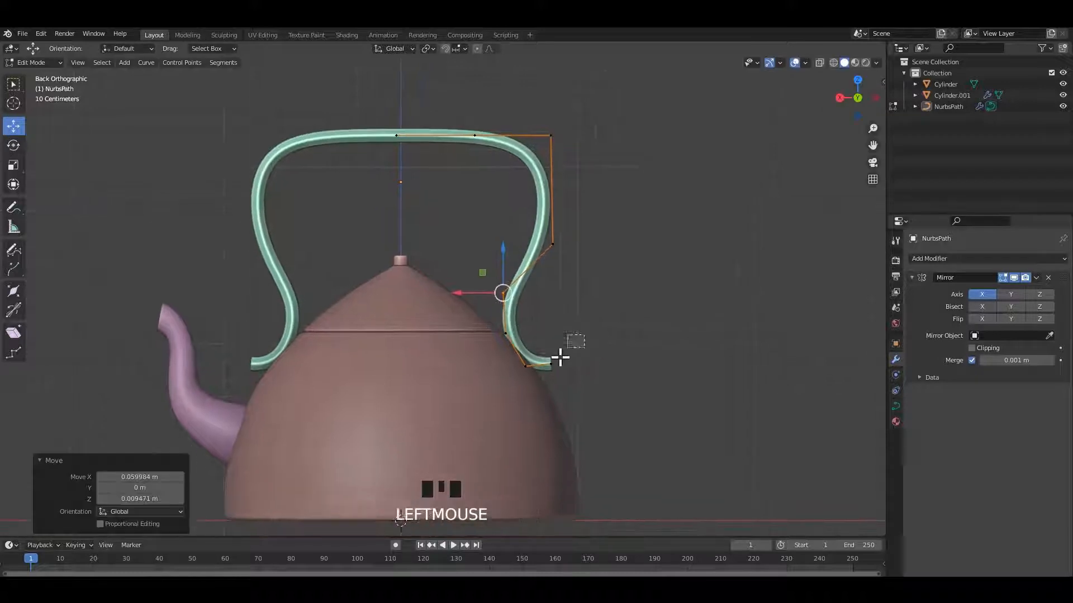
left_click(551, 366)
left_click_drag(551, 366, 561, 362)
middle_click_drag(560, 384, 555, 363, "shift")
scroll(554, 361, "up", 2)
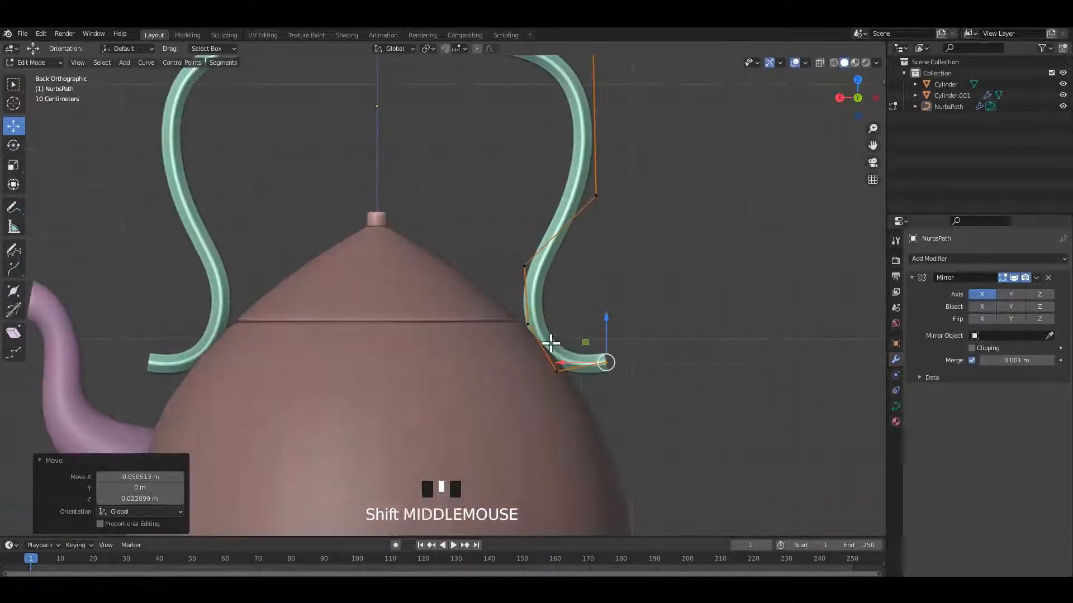
left_click(528, 328)
left_click_drag(546, 391, 546, 392)
left_click_drag(551, 373, 548, 376)
left_click_drag(623, 329, 596, 378)
left_click_drag(603, 362, 604, 354)
Step: Shift the neck and lower bend points outward and rotate the foot's two end points so the tip turns up
left_click(520, 264)
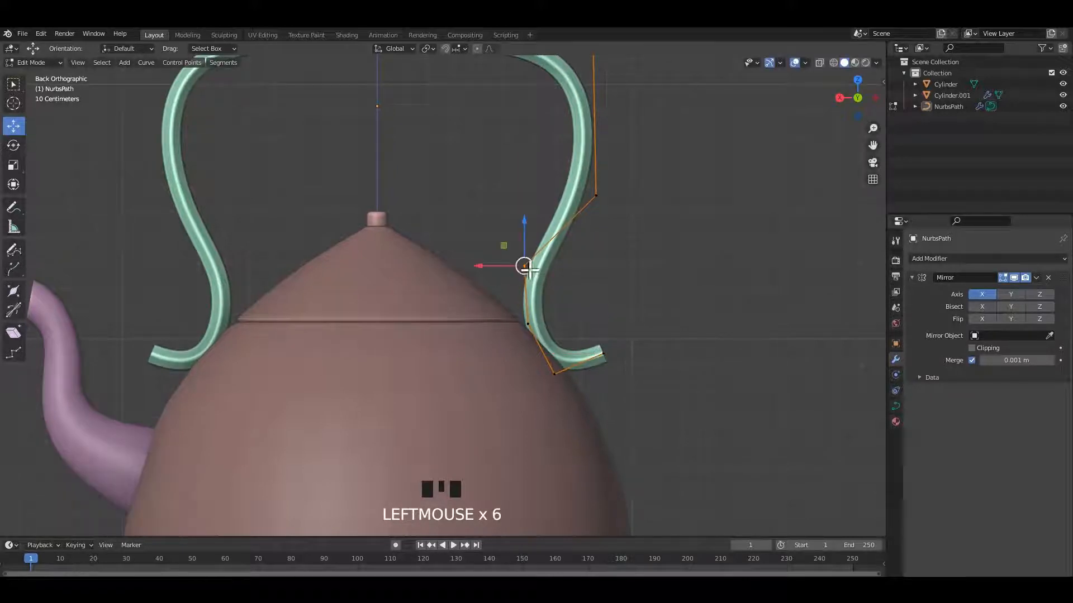
left_click_drag(521, 263, 536, 268)
left_click(527, 325)
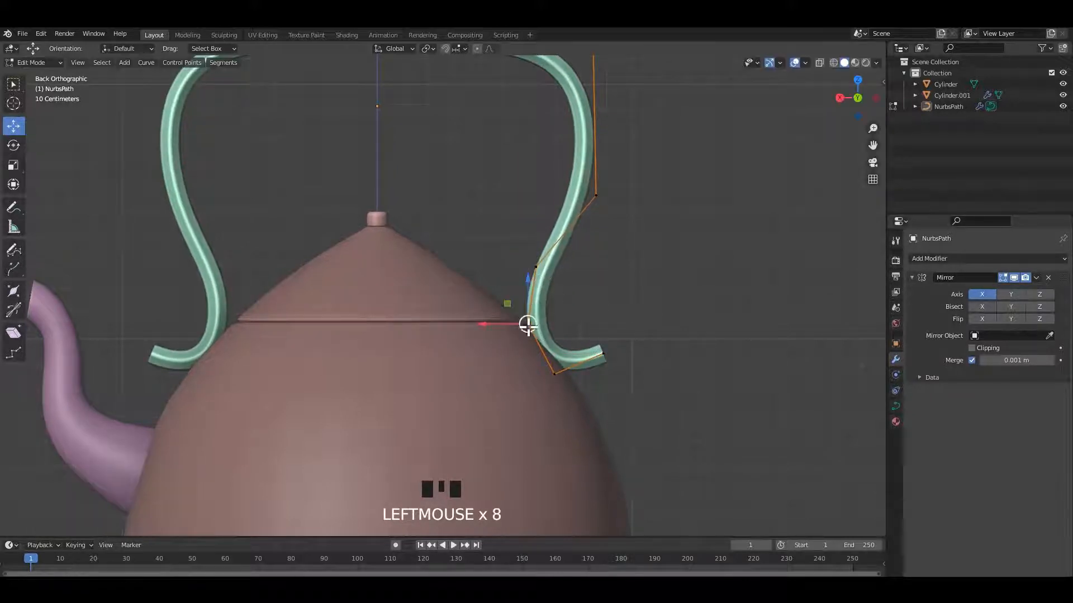
left_click_drag(585, 358, 571, 353)
key("r")
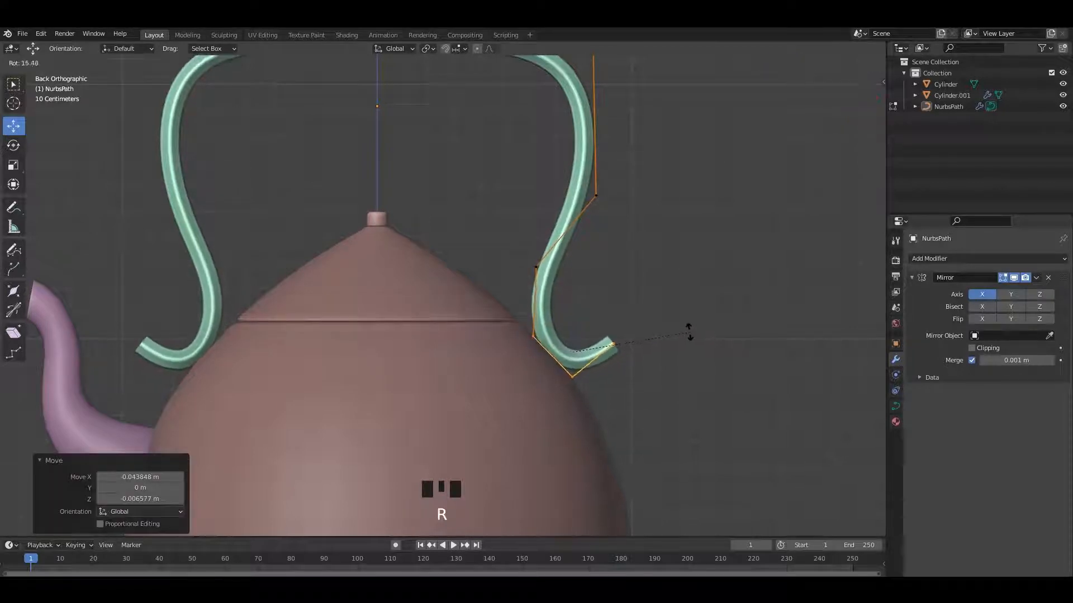
left_click(615, 347)
left_click(616, 347)
key("ctrl+z")
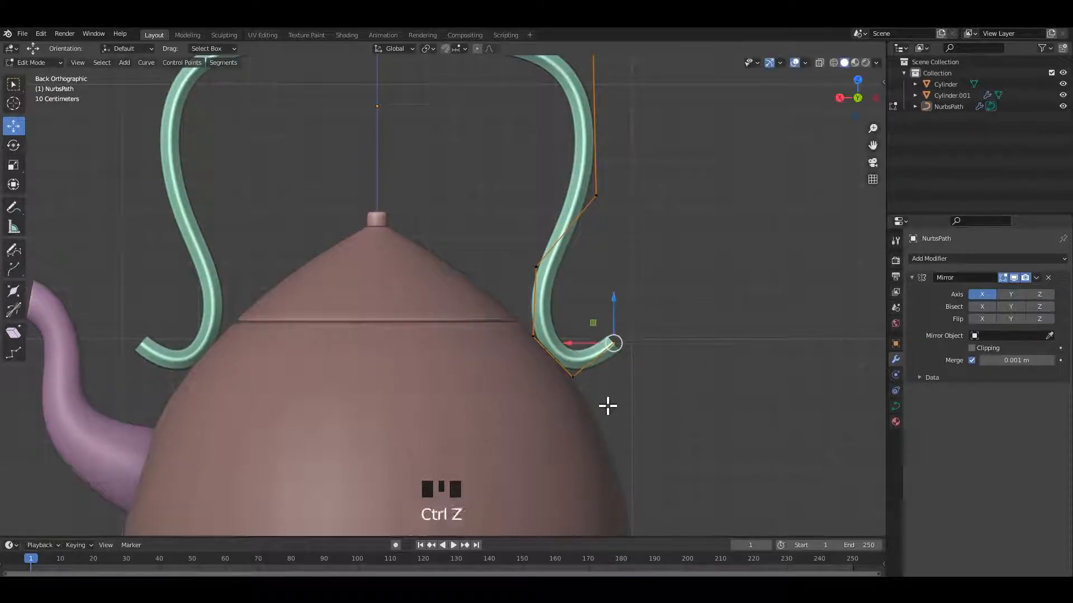
Step: Refine the foot's corner, the neck point and the side point to smooth the handle's S-curve
left_click_drag(573, 378, 569, 380)
left_click_drag(522, 247, 553, 302)
left_click_drag(533, 268, 538, 276)
middle_click_drag(599, 218, 587, 295, "shift")
left_click(585, 274)
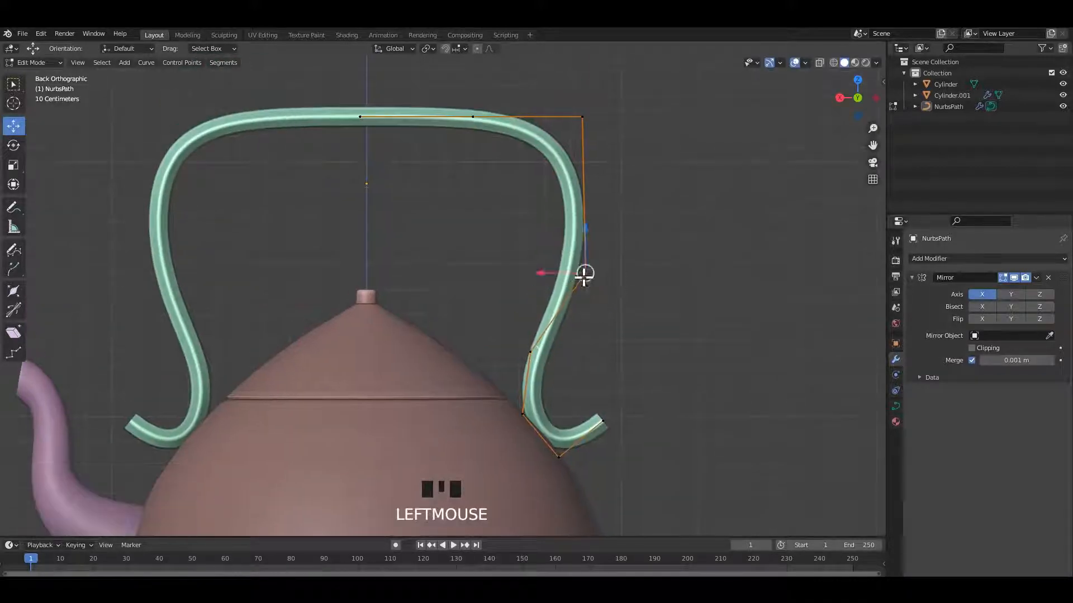
mouse_move(590, 276)
left_mouse_down()
mouse_move(599, 291)
mouse_move(591, 266)
mouse_move(592, 282)
left_mouse_up()
left_click(531, 352)
left_click_drag(534, 355, 537, 363)
Step: Lower the foot's tip and extrude four control points from it into an inward-curling scroll
middle_click_drag(615, 369, 620, 329, "shift")
left_click_drag(638, 345, 594, 401)
left_click_drag(606, 381, 602, 397)
key("e")
left_click(608, 373)
key("e")
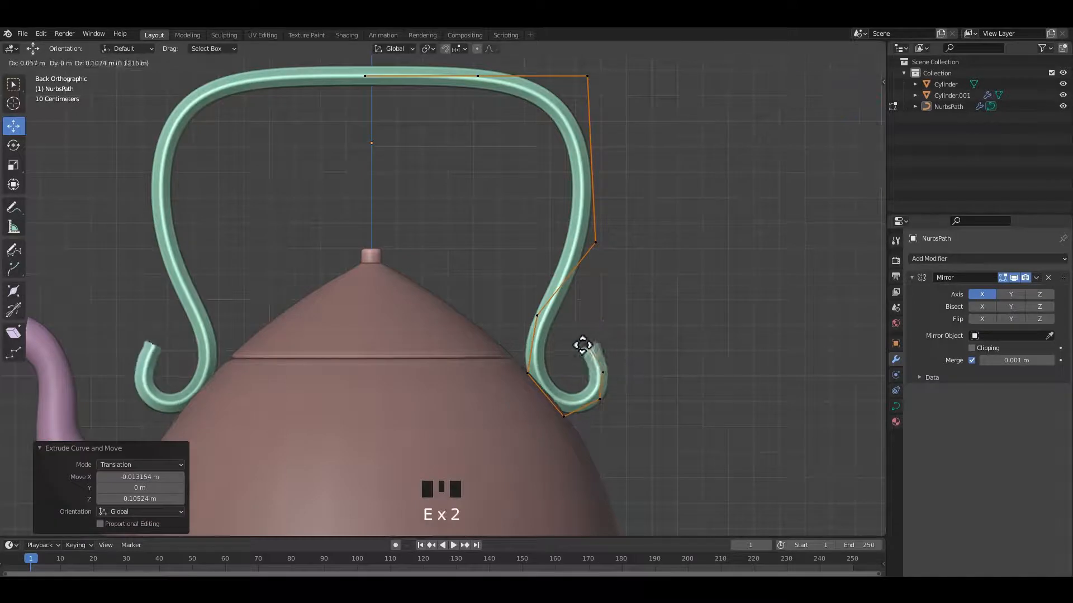
left_click(582, 354)
key("e")
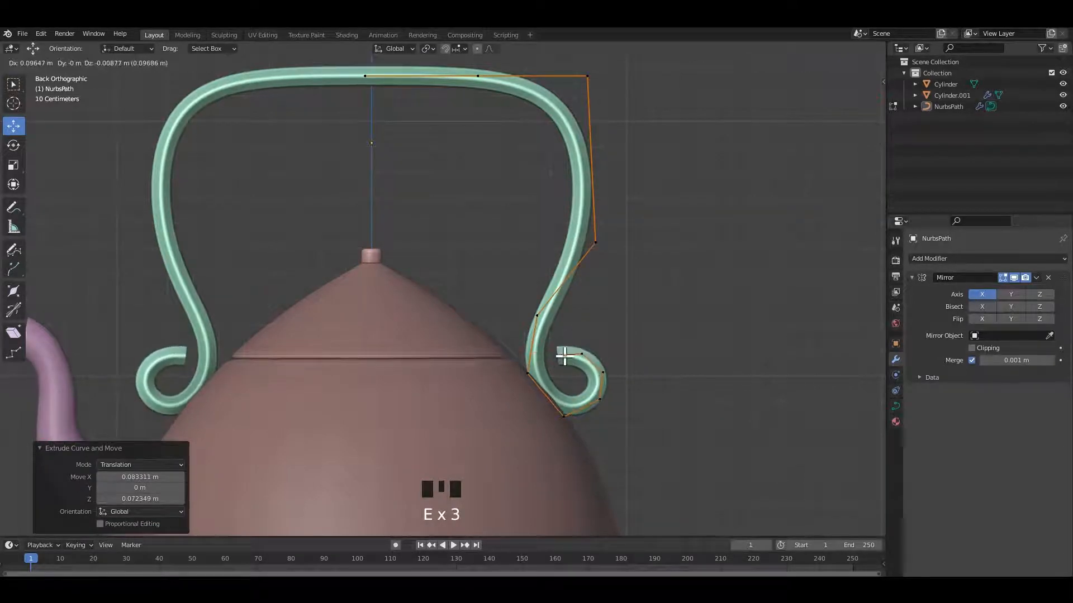
left_click(562, 356)
key("e")
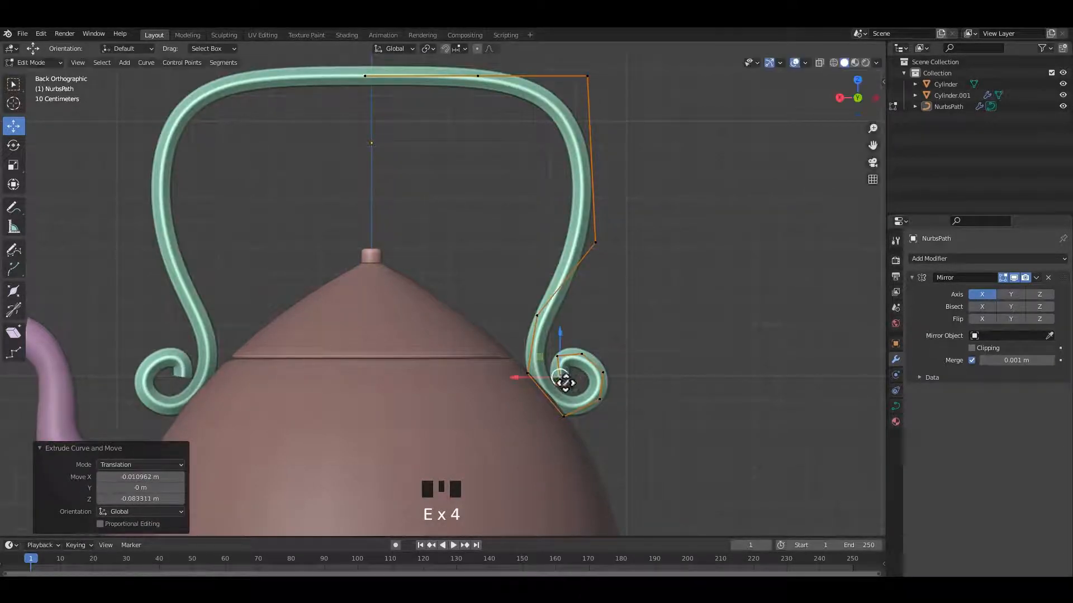
left_click(560, 377)
Step: Extrude one last point at the scroll's centre and shrink its radius so the tube tapers to a tip
key("e")
left_click(572, 385)
key("alt+s")
left_click(648, 410)
Step: Move the scroll's inner upper control point down about 0.03 m to tighten the curl
scroll(642, 407, "up", 2)
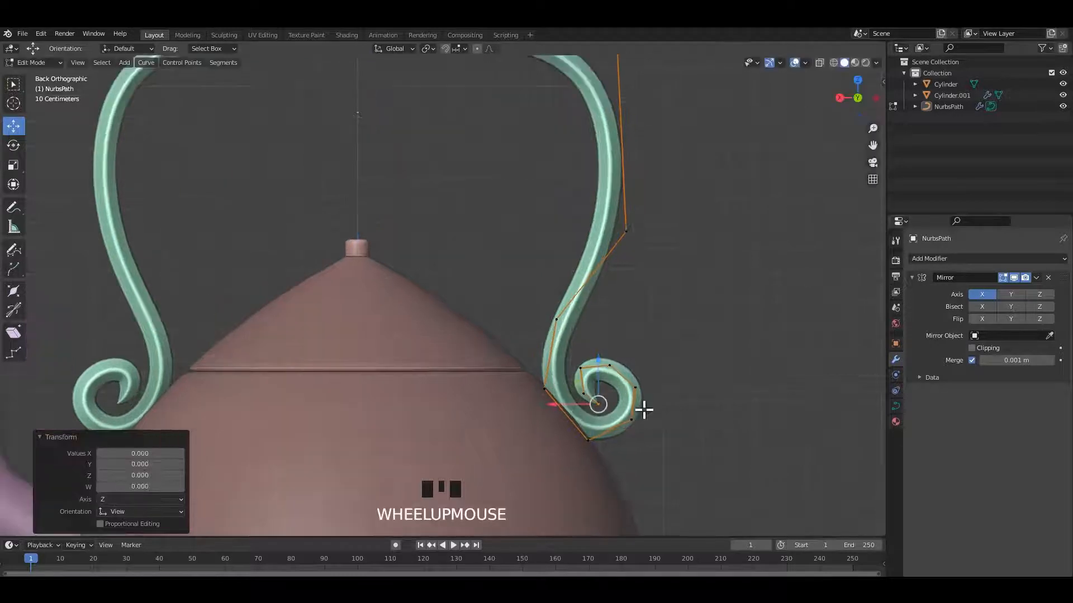
middle_click_drag(641, 408, 562, 320, "shift")
left_click(552, 298)
left_click_drag(553, 298, 558, 312)
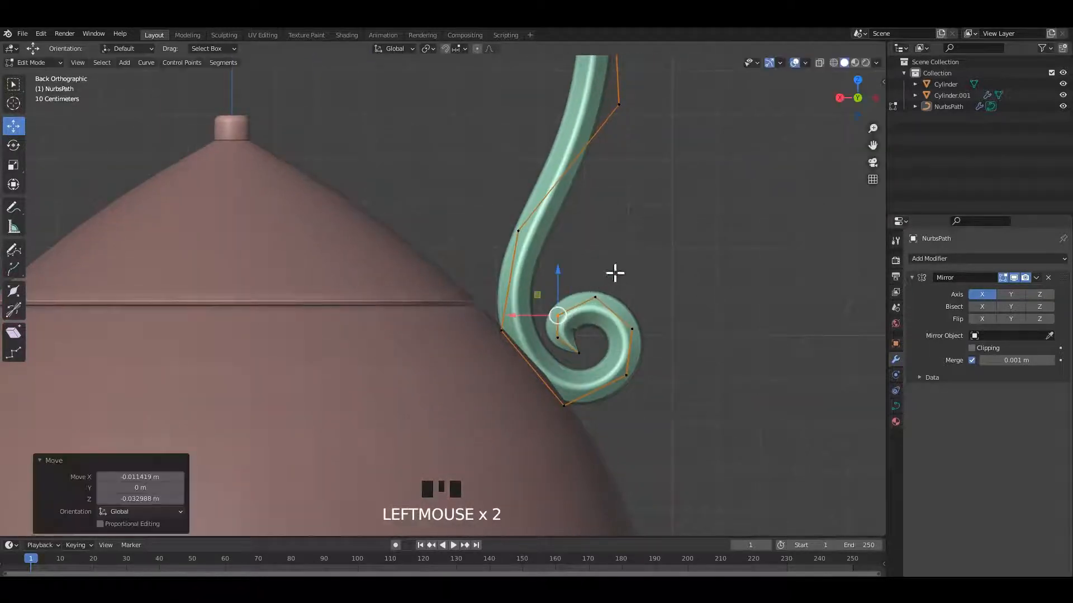
Step: Nudge the inner control points of the handle's scroll to refine the start of its curl
left_click(596, 298)
scroll(665, 363, "up", 3)
middle_click_drag(636, 359, 550, 306, "shift")
left_click_drag(555, 334, 585, 363)
left_click(592, 343)
left_click_drag(575, 301, 577, 303)
left_click_drag(561, 279, 563, 280)
Step: Nudge the scroll's upper and outer control points to round the curl, and save the file
left_click(619, 253)
left_click_drag(615, 250, 610, 254)
left_click_drag(666, 276, 753, 336)
left_click_drag(683, 303, 674, 302)
left_click_drag(653, 360, 683, 399)
left_click_drag(678, 384, 675, 377)
scroll(675, 377, "down", 3)
key("Tab")
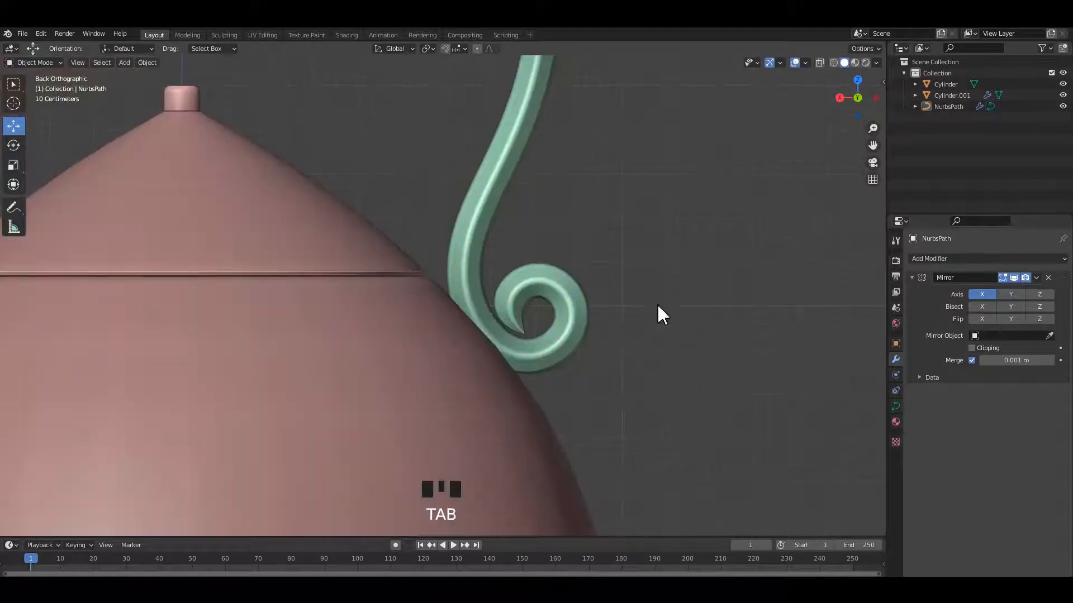
scroll(549, 258, "down", 6)
middle_click_drag(549, 259, 595, 278, "shift")
scroll(617, 284, "up", 1)
key("ctrl+s")
Step: Move the handle's side control point outward and up by about 0.05 m in X and 0.07 m in Z
left_click(619, 284)
scroll(492, 288, "down", 2)
middle_click_drag(492, 286, 577, 331)
scroll(467, 246, "up", 1)
scroll(467, 246, "up", 1)
middle_click_drag(467, 246, 532, 280, "shift")
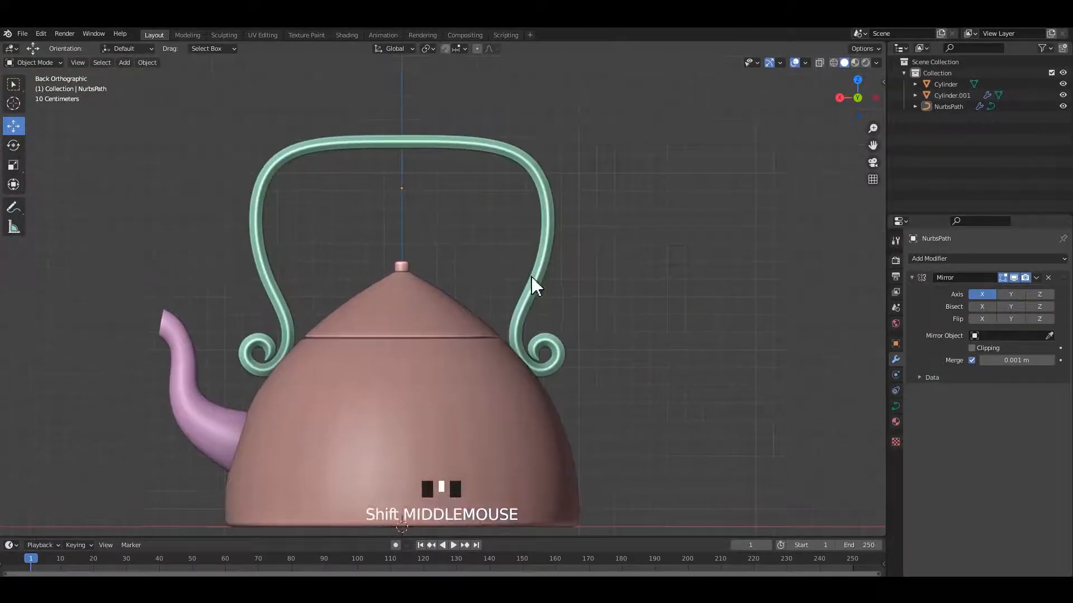
left_click(541, 204)
key("Tab")
middle_click_drag(505, 210, 519, 224, "shift")
scroll(629, 218, "up", 1)
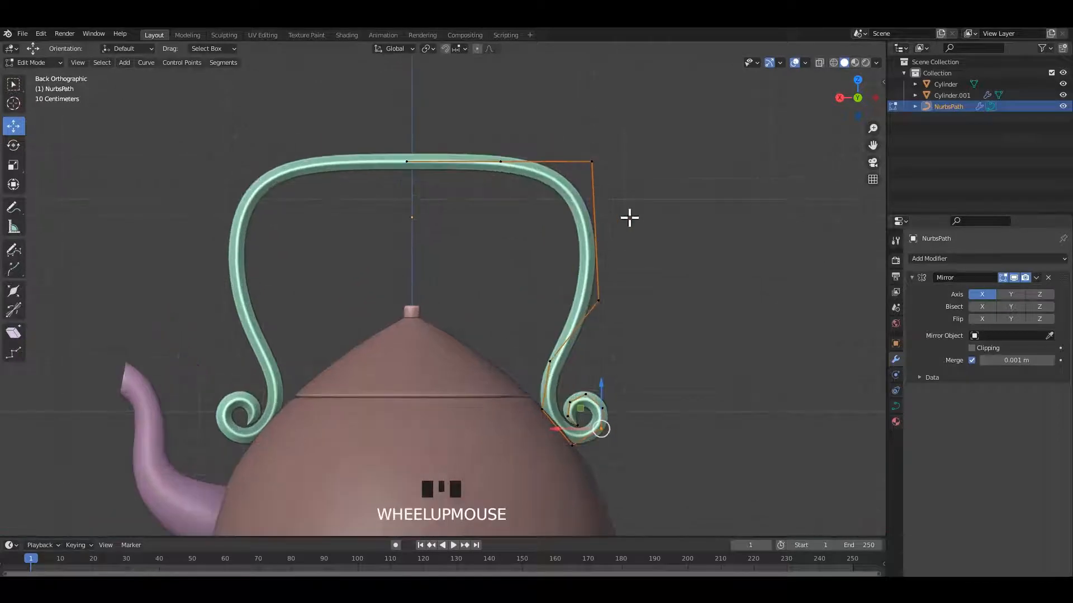
left_click_drag(598, 297, 608, 282)
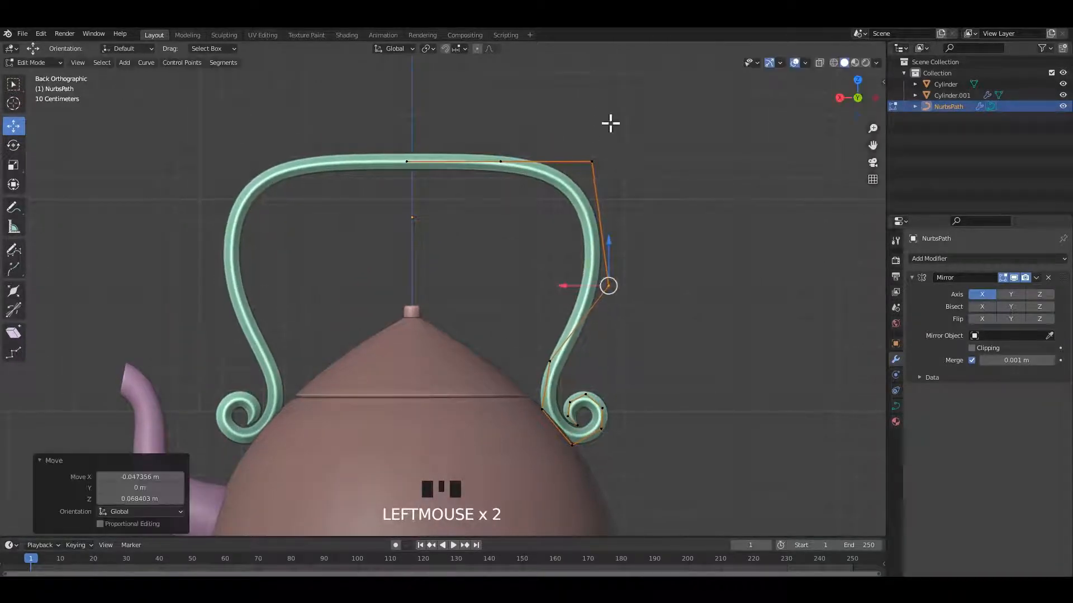
left_click(593, 161)
left_click_drag(502, 164, 502, 150)
key("ctrl+z")
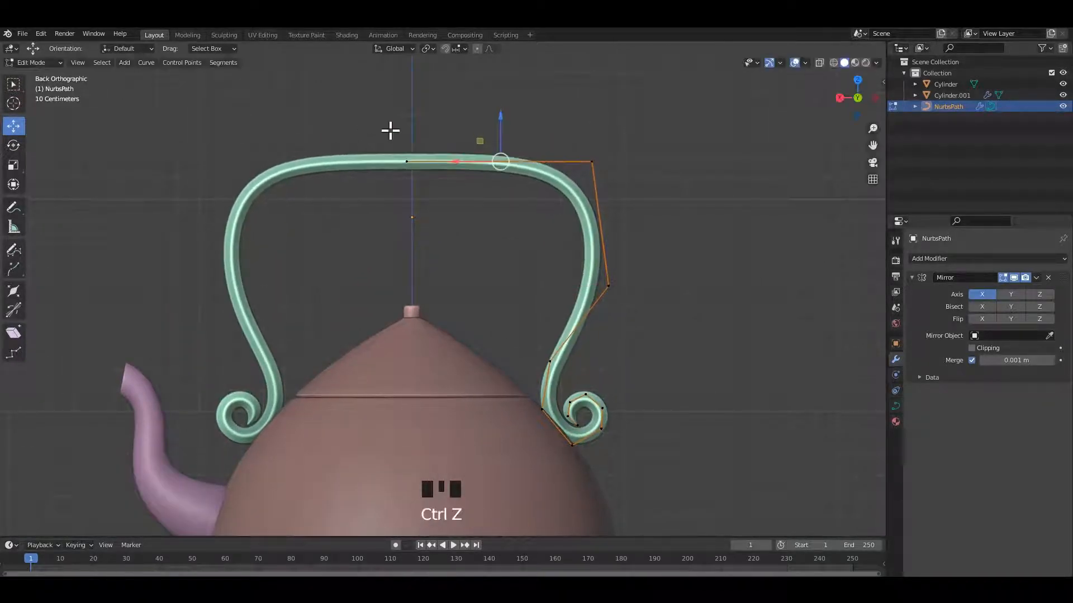
Step: Shift the handle's top inner end point slightly along X toward the mirror centre and save the file
left_click(407, 162)
mouse_move(370, 164)
left_mouse_down()
mouse_move(408, 173)
mouse_move(374, 173)
left_mouse_up()
key("ctrl+s")
left_click_drag(415, 128, 413, 130)
key("Tab")
key("Tab")
key("Tab")
scroll(646, 240, "down", 2)
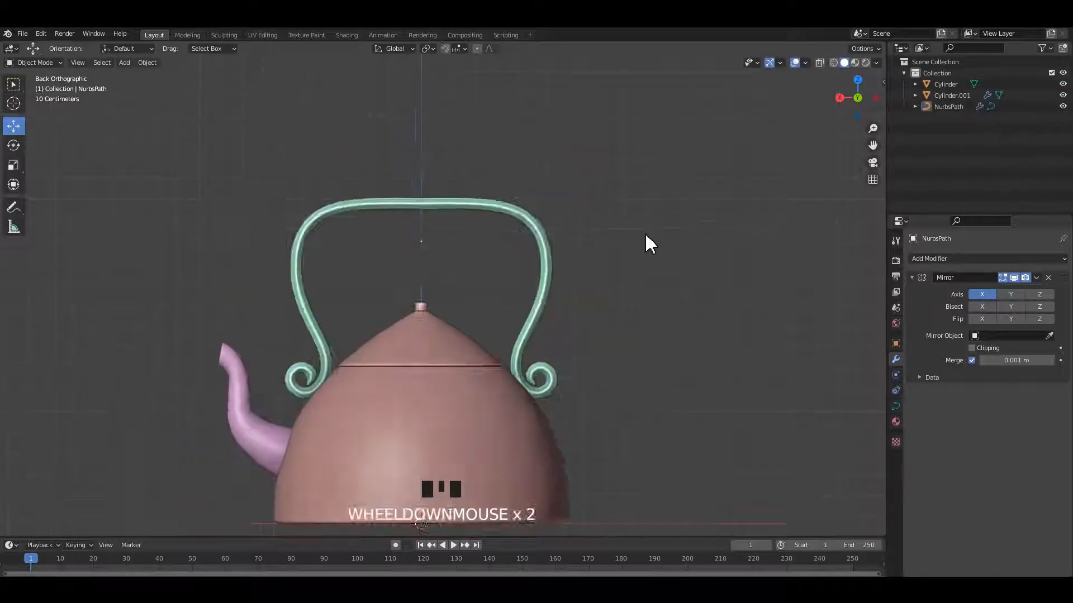
left_click_drag(646, 240, 578, 299, "ctrl")
middle_click_drag(577, 299, 635, 306, "shift")
key("ctrl+s")
Step: Apply all transforms to the handle curve
left_click(517, 282)
middle_click_drag(518, 281, 480, 278)
left_click(542, 251)
key("ctrl+a")
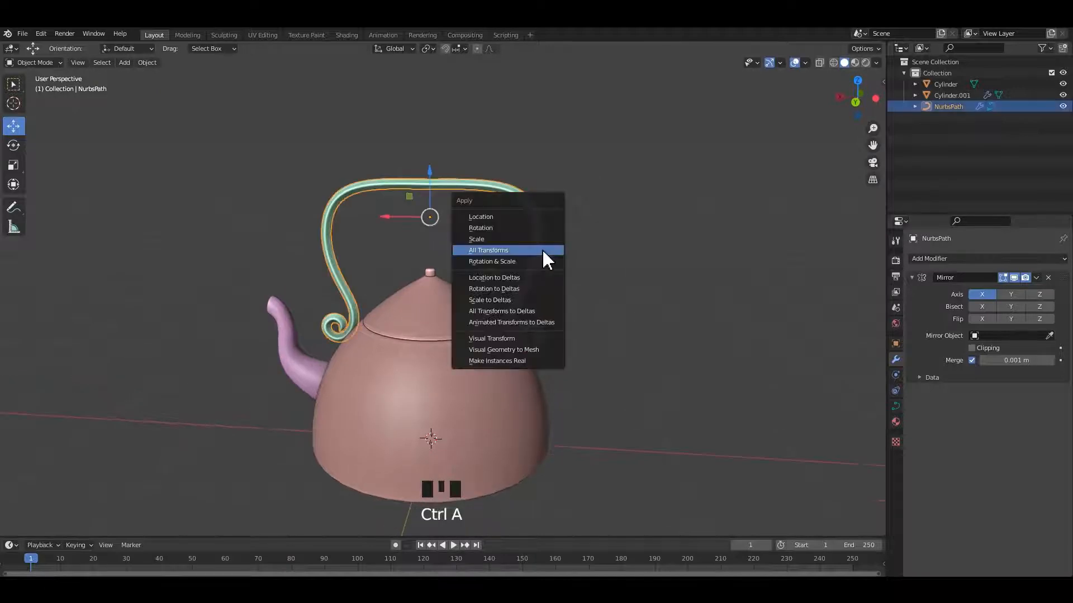
left_click(542, 250)
left_click(585, 253)
left_click(539, 257)
Step: Add a Bezier circle of 1 m radius inside the handle curve and rotate it 90° in the back view to stand upright
key("Tab")
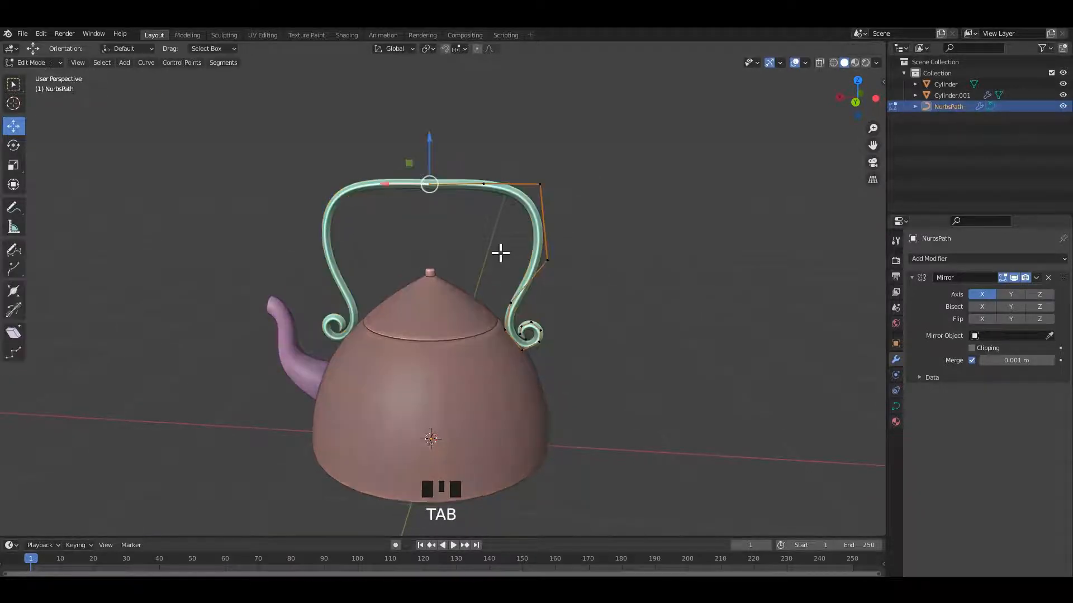
key("Tab")
key("Tab")
key("shift+a")
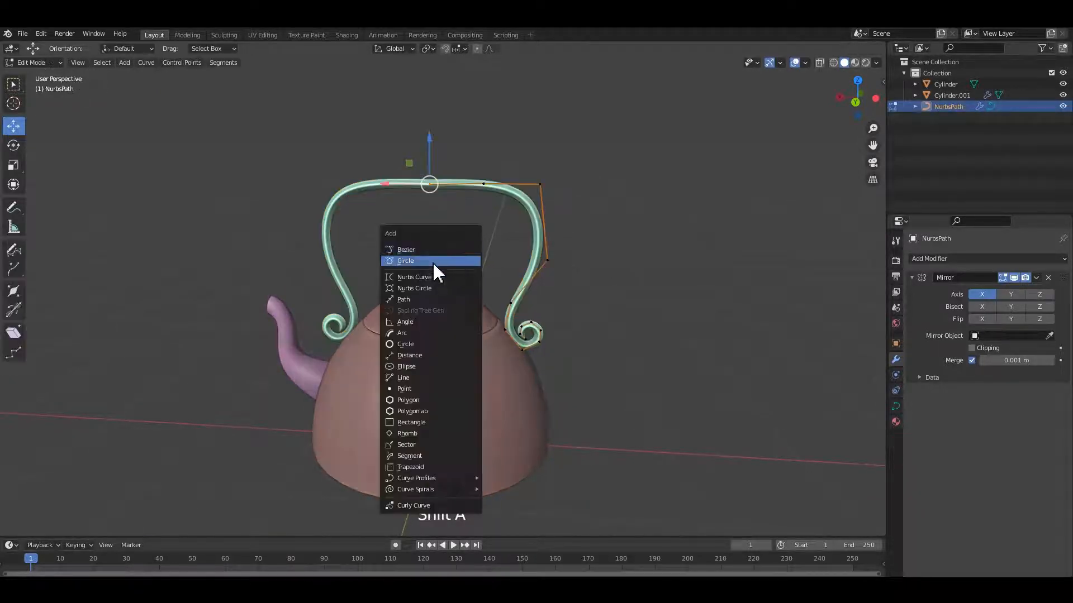
left_click(436, 261)
middle_click_drag(408, 379, 599, 371, "shift")
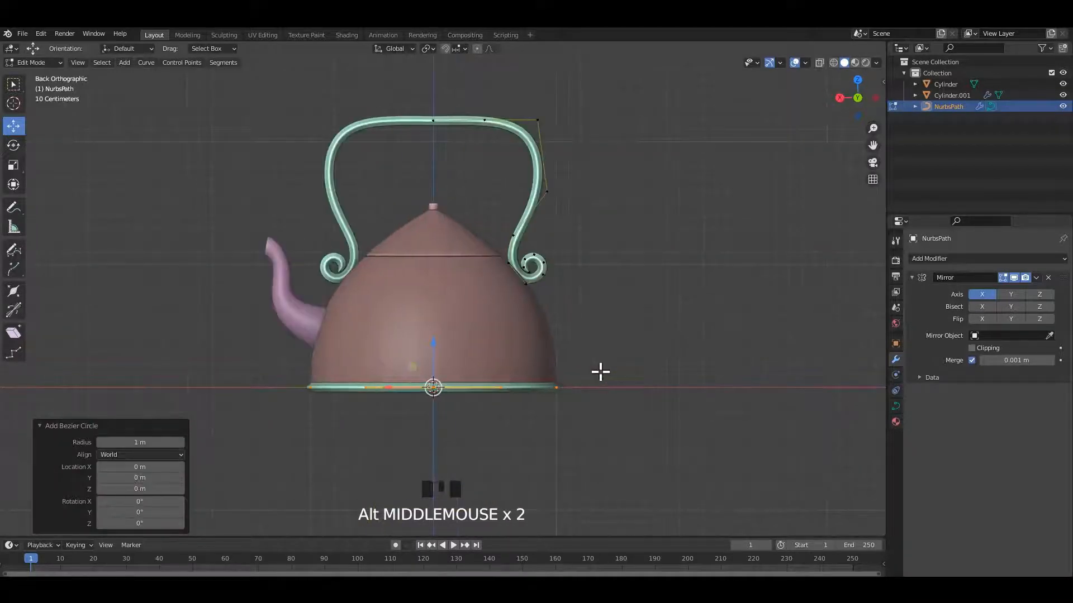
type("r90")
key("Return")
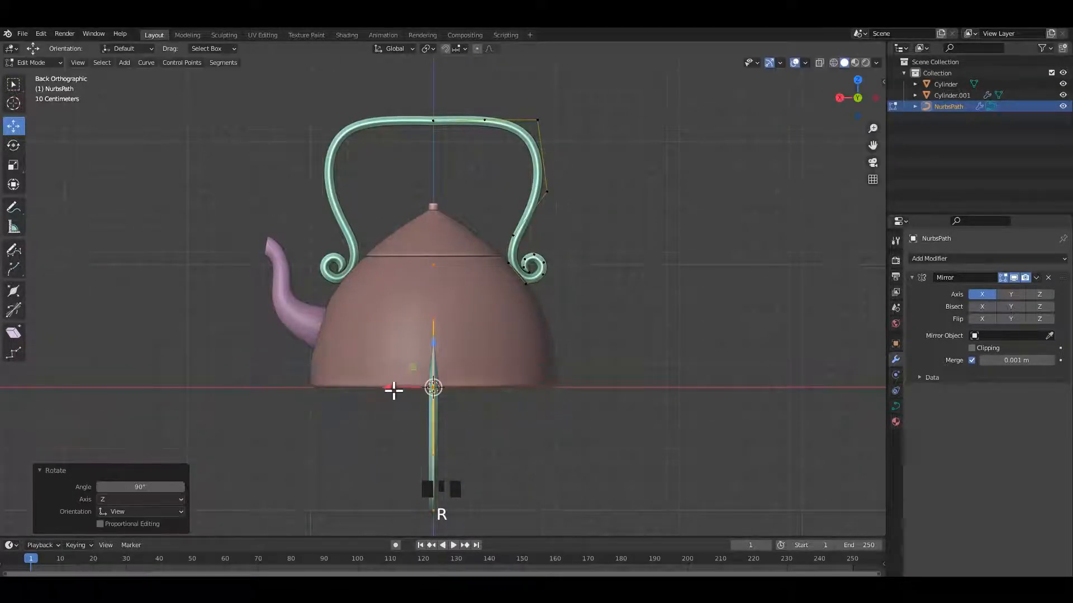
Step: Move the circle about 0.87 m along X beneath the handle's scroll, shrink it to a small ring and raise it toward the scroll
left_click_drag(393, 390, 508, 378)
middle_click_drag(508, 378, 510, 412)
key("s")
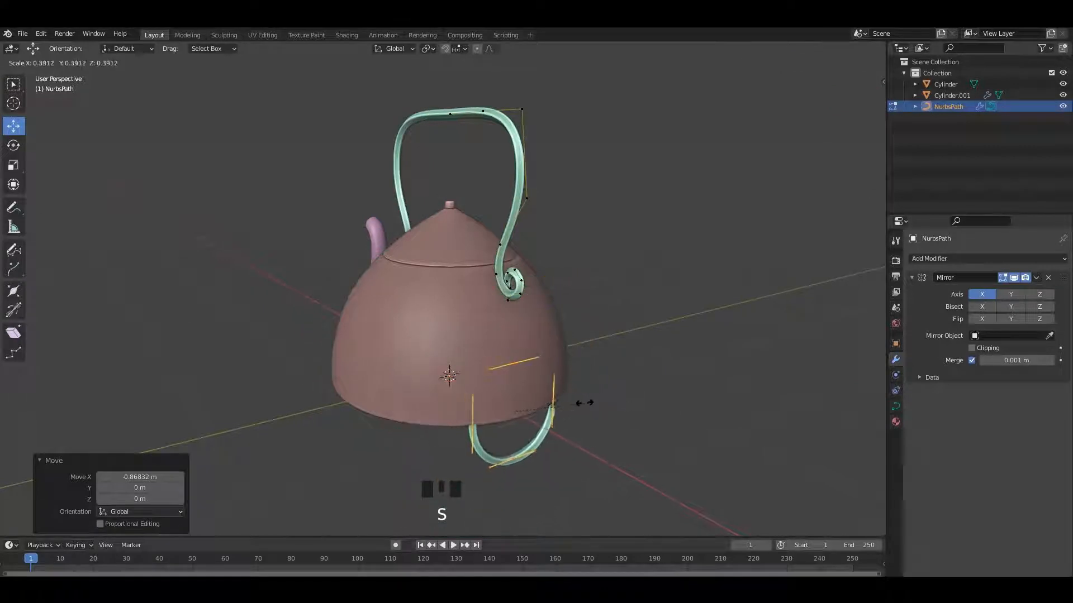
left_click(531, 393)
left_click_drag(514, 375, 514, 282)
Step: Rotate the small ring about 68° in the side view
scroll(569, 342, "up", 3)
middle_click_drag(555, 335, 565, 336, "alt")
key("r")
left_click(498, 403)
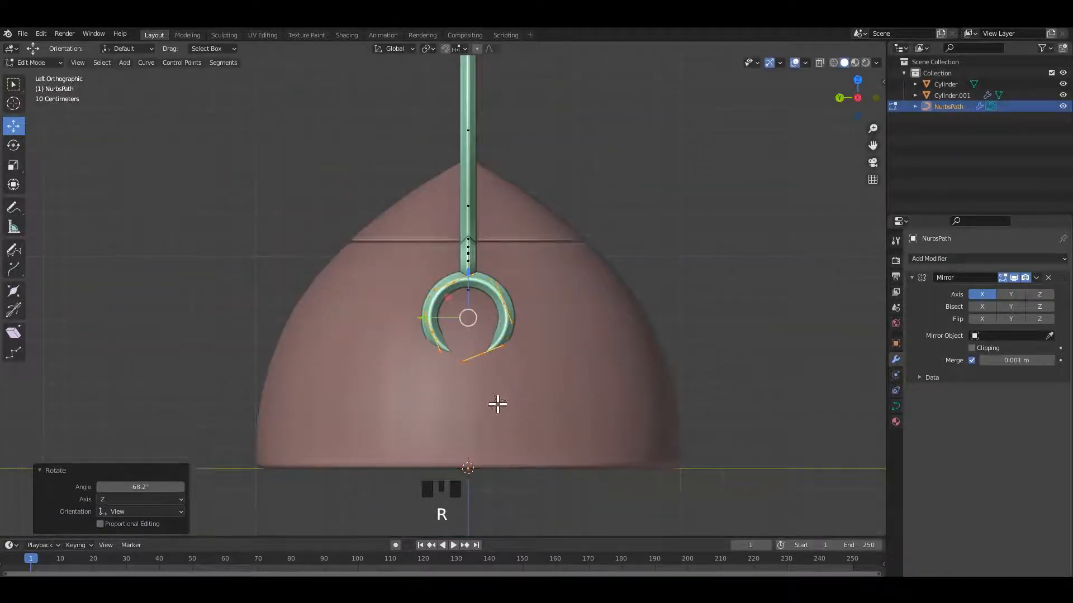
middle_click_drag(498, 402, 537, 380, "alt")
scroll(547, 363, "up", 1, "alt")
scroll(555, 354, "up", 1)
scroll(569, 357, "up", 1)
scroll(605, 367, "up", 1, "shift")
Step: Raise the ring about 0.13 m to the scroll's base and tilt it in the back view to stand off the kettle body
left_click_drag(605, 367, 562, 293)
key("r")
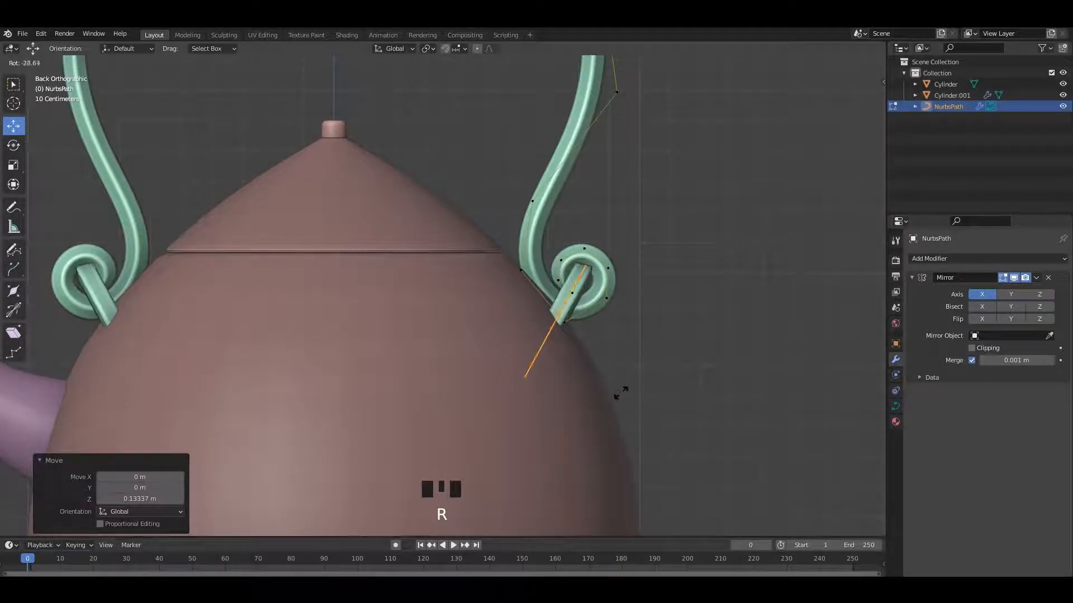
right_click(674, 388)
key("r")
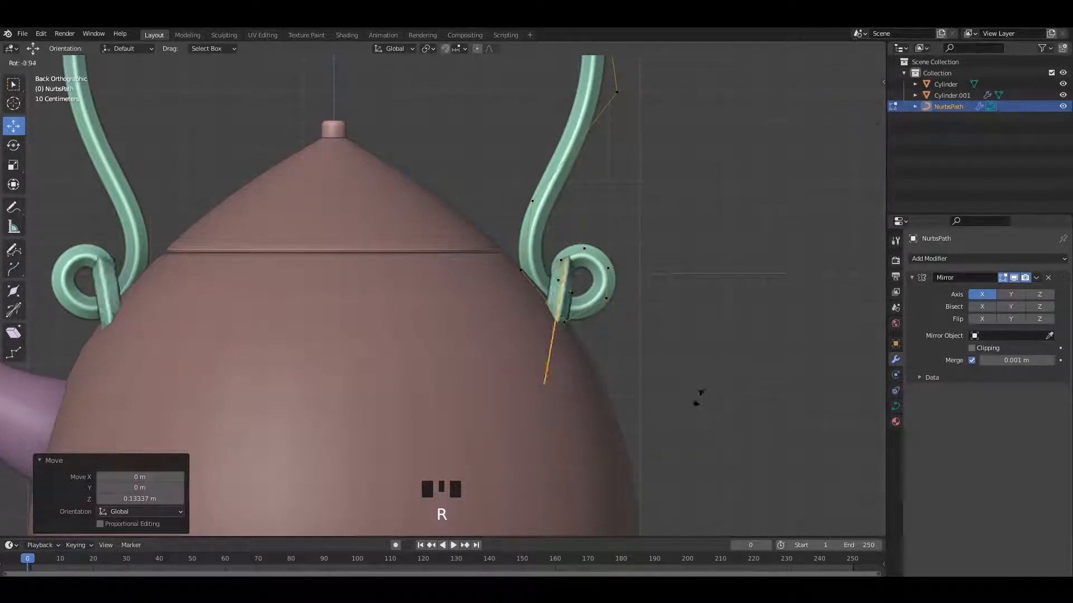
left_click(622, 412)
Step: Scale the ring by 0.787, move it slightly up and into the body, and shrink it a little more
key("s")
left_click(724, 417)
middle_click_drag(725, 418, 682, 363, "alt")
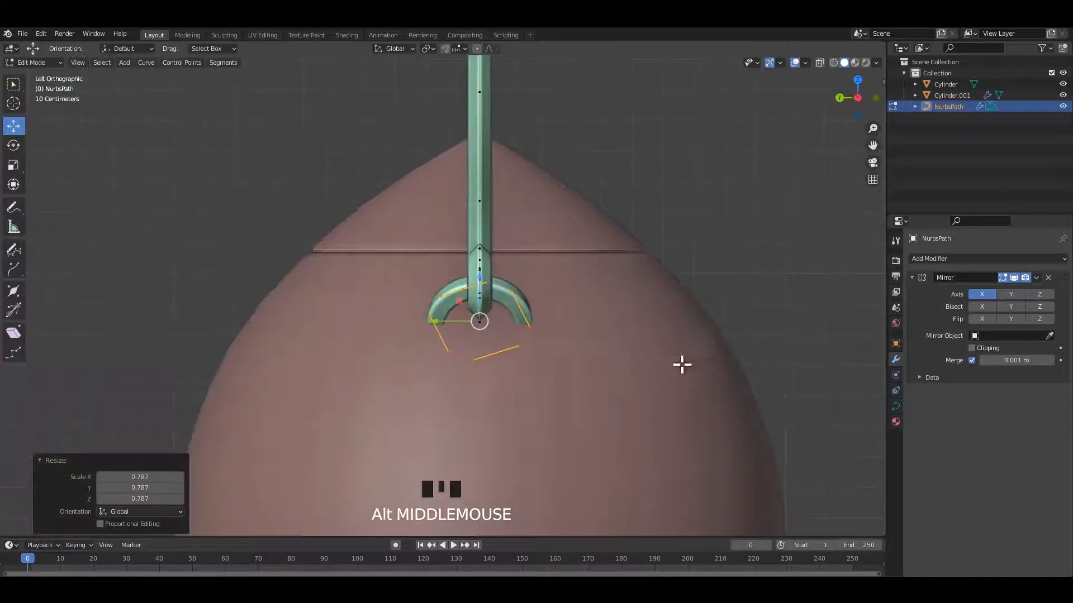
scroll(522, 367, "up", 3, "shift")
middle_click_drag(521, 367, 575, 383, "alt")
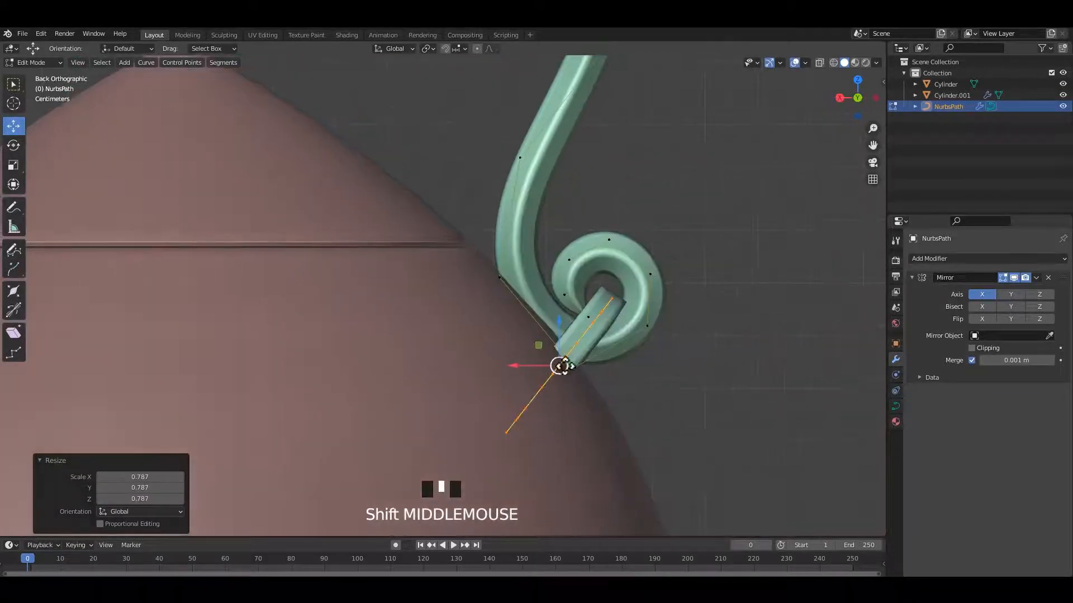
left_click_drag(564, 366, 553, 360)
key("s")
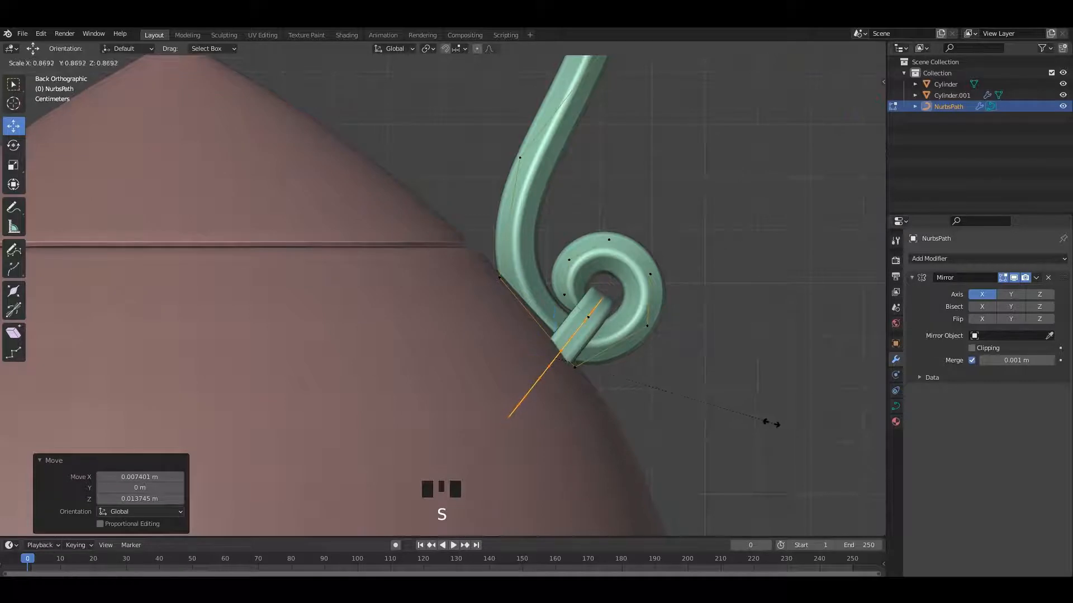
left_click(766, 421)
Step: Thin the ring's tube by a radius factor of 0.662 and nudge the ring so it hooks around the scroll's base
middle_click_drag(767, 422, 596, 364)
key("alt+s")
left_click(682, 390)
scroll(618, 364, "up", 2)
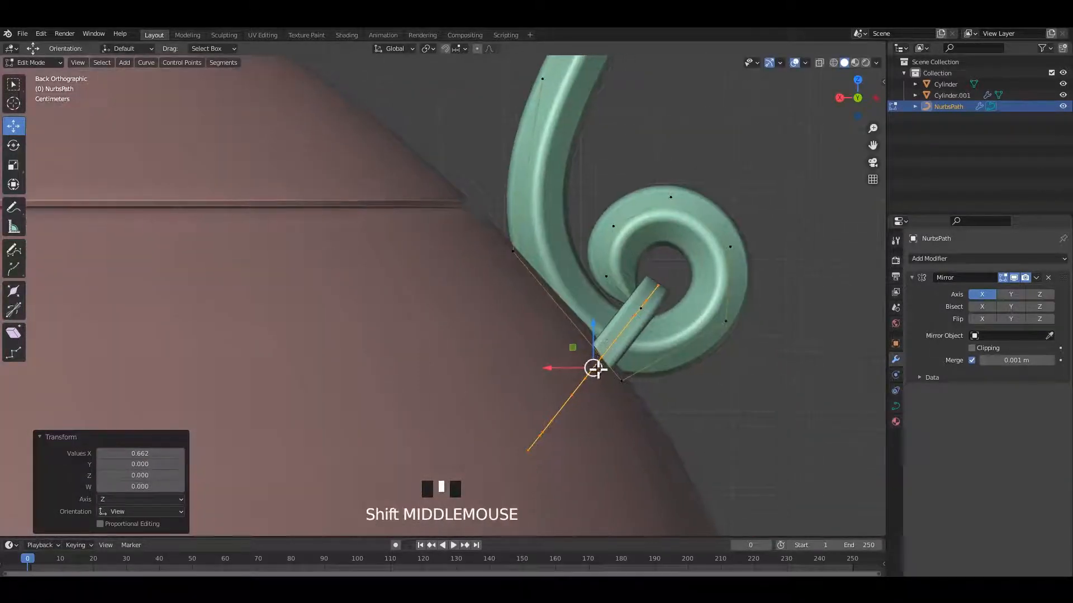
mouse_move(596, 364)
left_mouse_down()
mouse_move(621, 362)
mouse_move(609, 376)
left_mouse_up()
scroll(613, 289, "up", 1)
middle_click_drag(614, 290, 629, 296, "shift")
left_click_drag(642, 353, 642, 354)
Step: Move the scroll's inner upper control point up about 0.01 m
left_click_drag(649, 338, 641, 318)
key("ctrl+z")
left_click(649, 342)
left_click(616, 239)
left_click_drag(616, 239, 614, 230)
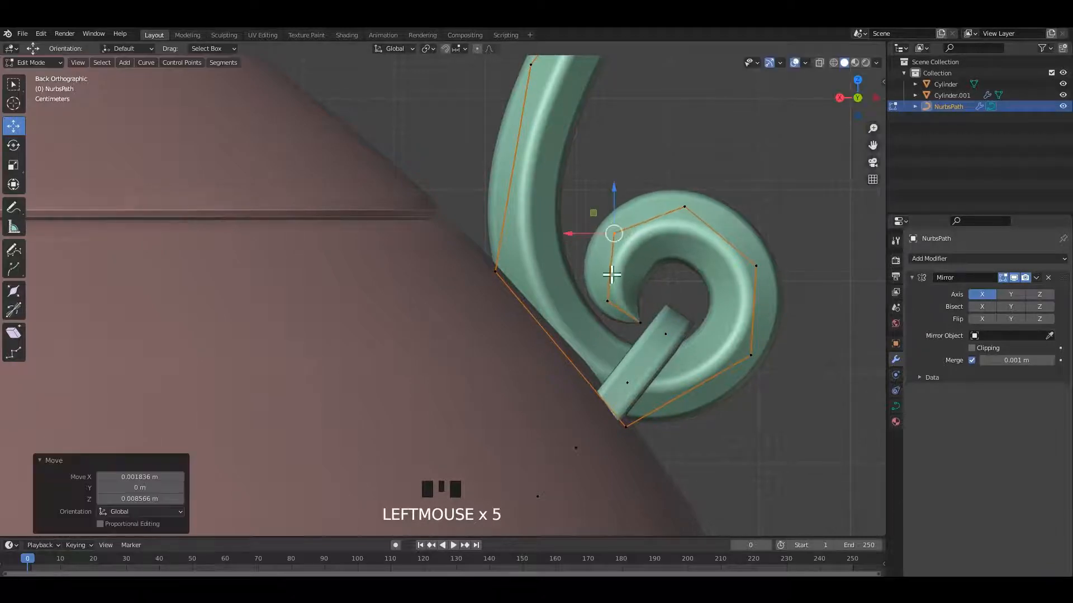
left_click(612, 297)
mouse_move(612, 297)
left_mouse_down()
mouse_move(601, 271)
mouse_move(603, 292)
left_mouse_up()
left_click(614, 233)
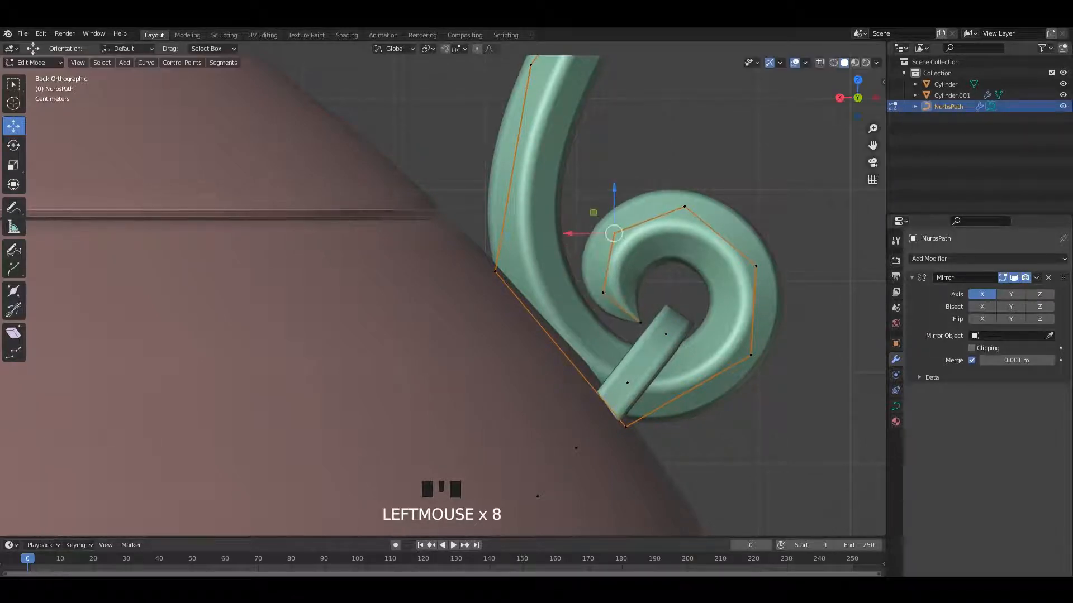
key("alt+s")
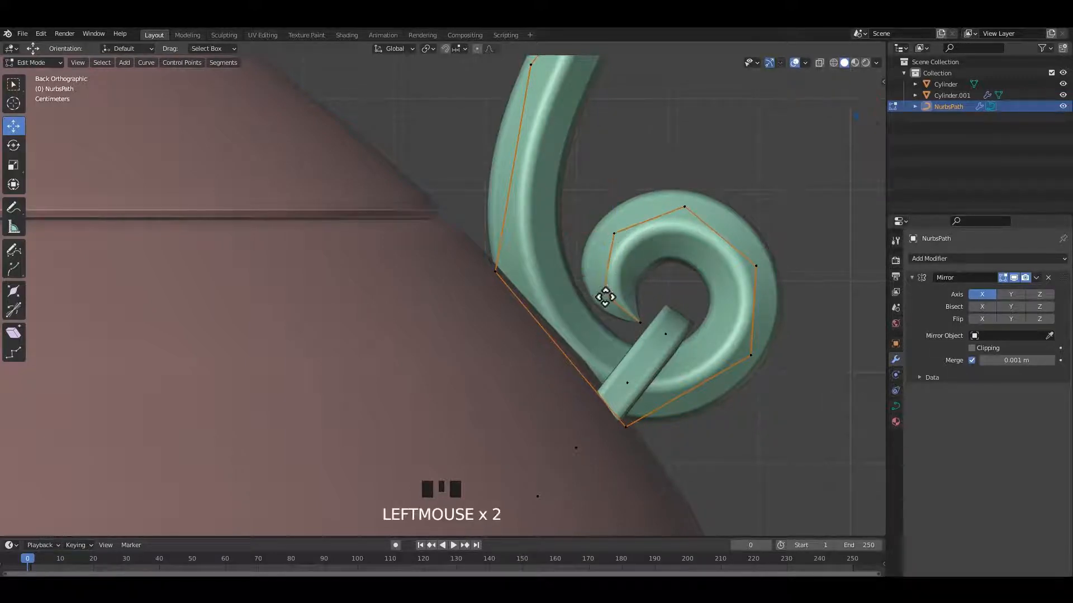
key("ctrl+z")
left_click_drag(691, 210, 686, 205)
left_click(755, 266)
key("ctrl+z")
key("ctrl+z")
key("ctrl+z")
key("ctrl+z")
key("ctrl+z")
key("ctrl+z")
key("ctrl+z")
key("ctrl+z")
key("ctrl+z")
key("ctrl+z")
key("ctrl+z")
key("ctrl+z")
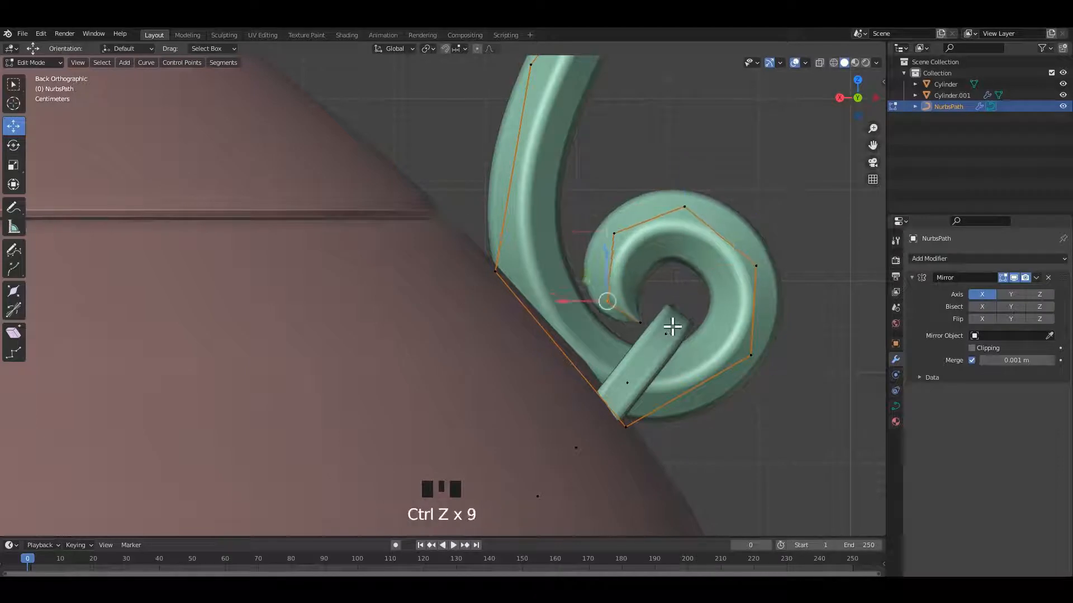
Step: Finish editing the handle curve, review the whole kettle and save the file
key("Tab")
scroll(702, 319, "down", 4)
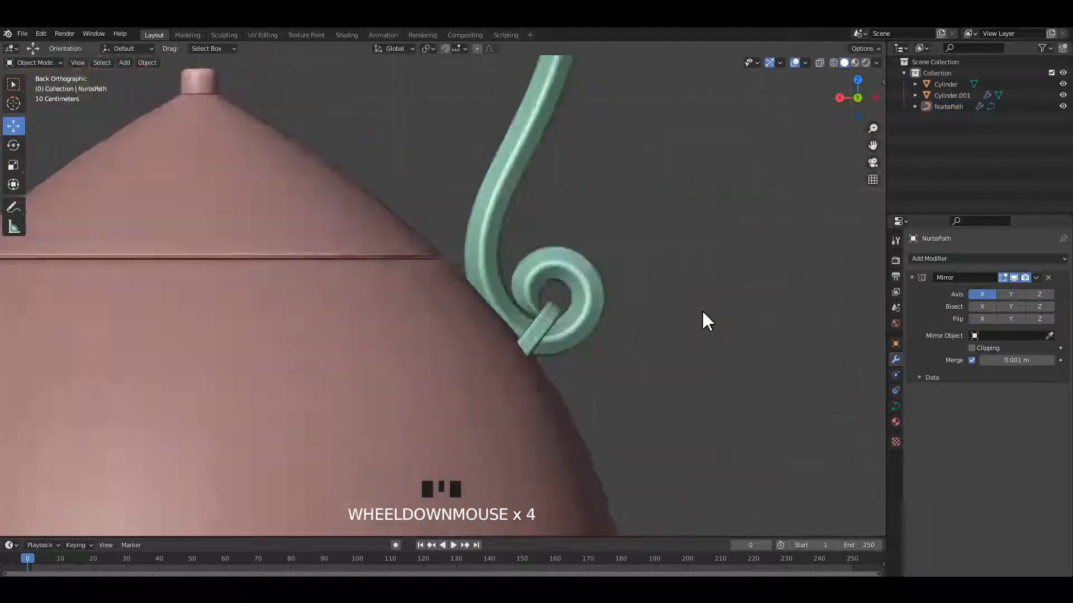
middle_click_drag(702, 321, 648, 314)
scroll(643, 312, "down", 3)
mouse_move(620, 301)
middle_mouse_down("shift")
mouse_move(635, 307)
mouse_move(620, 295)
mouse_move(633, 293)
mouse_move(609, 297)
middle_mouse_up("shift")
key("ctrl+s")
middle_click_drag(609, 297, 698, 307, "alt")
Step: Join the spout into the kettle body and add a Subdivision modifier with viewport level 1 and render level 2
left_click(283, 362)
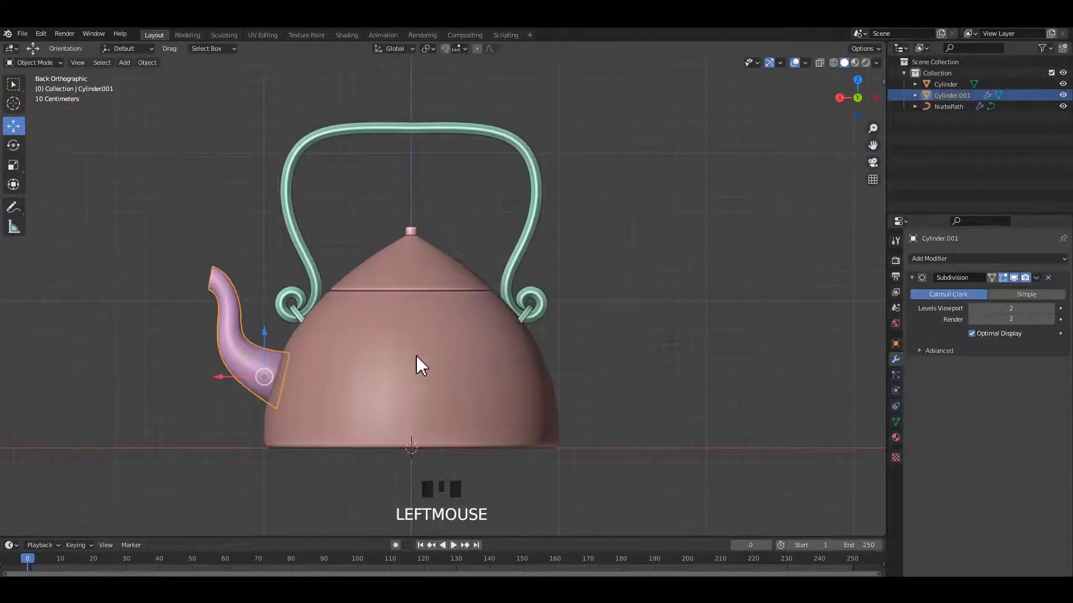
left_click(475, 318, "shift")
key("ctrl+j")
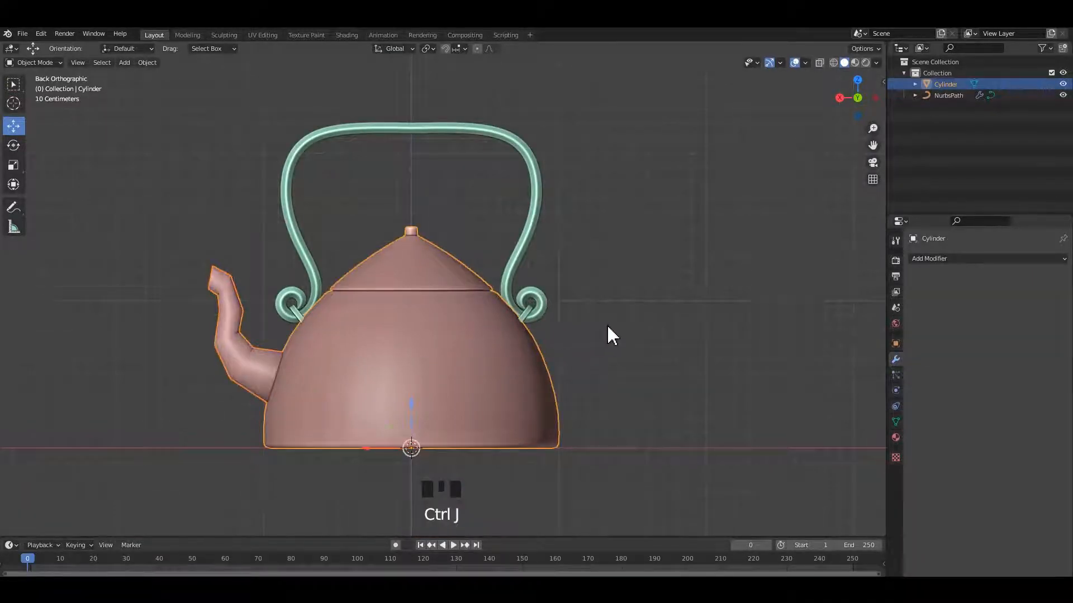
key("ctrl+2")
left_click(640, 319)
key("ctrl+s")
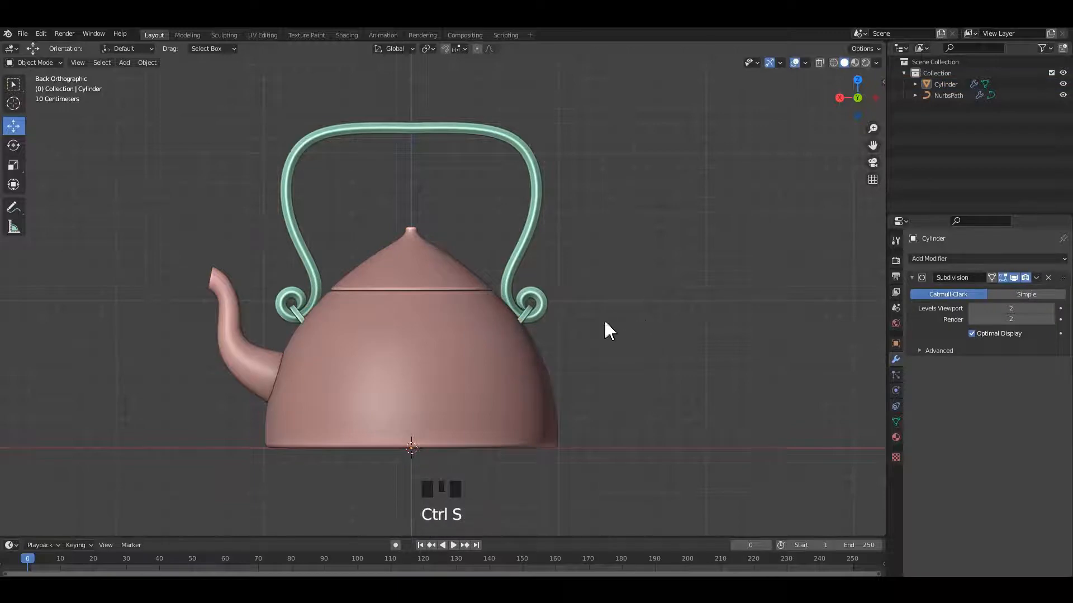
left_click(598, 330)
key("ctrl+1")
Step: Add an edge loop on the lid's slope and slide it up tight against the base of the knob
left_click(439, 255)
scroll(453, 267, "up", 3)
middle_click_drag(439, 255, 453, 335)
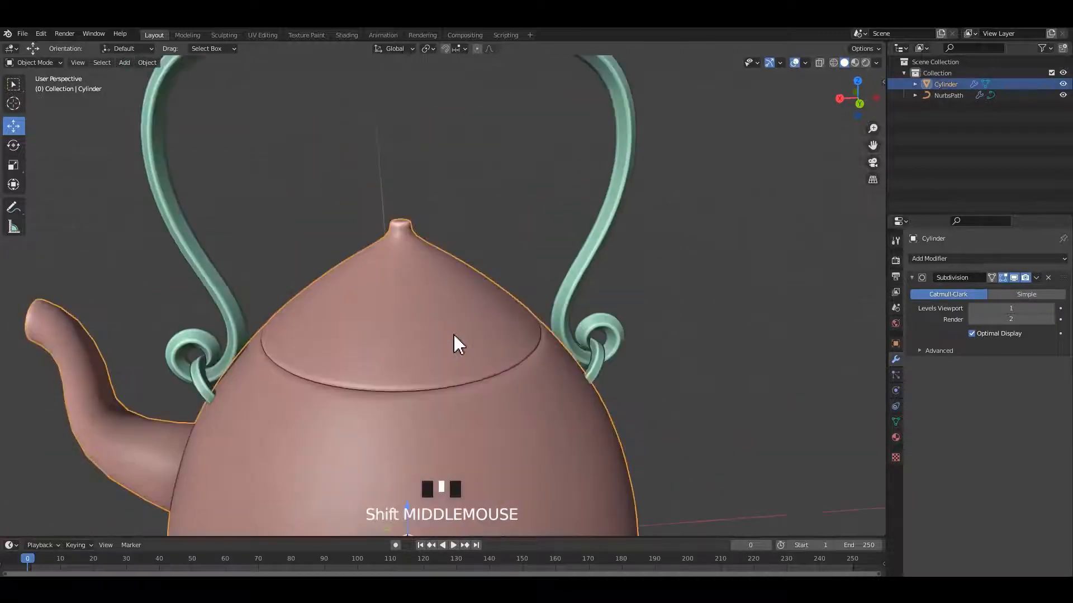
key("Tab")
scroll(419, 263, "up", 4)
middle_click_drag(419, 263, 412, 330, "shift")
key("alt+z")
scroll(495, 344, "up", 3)
middle_click_drag(496, 345, 504, 339, "shift")
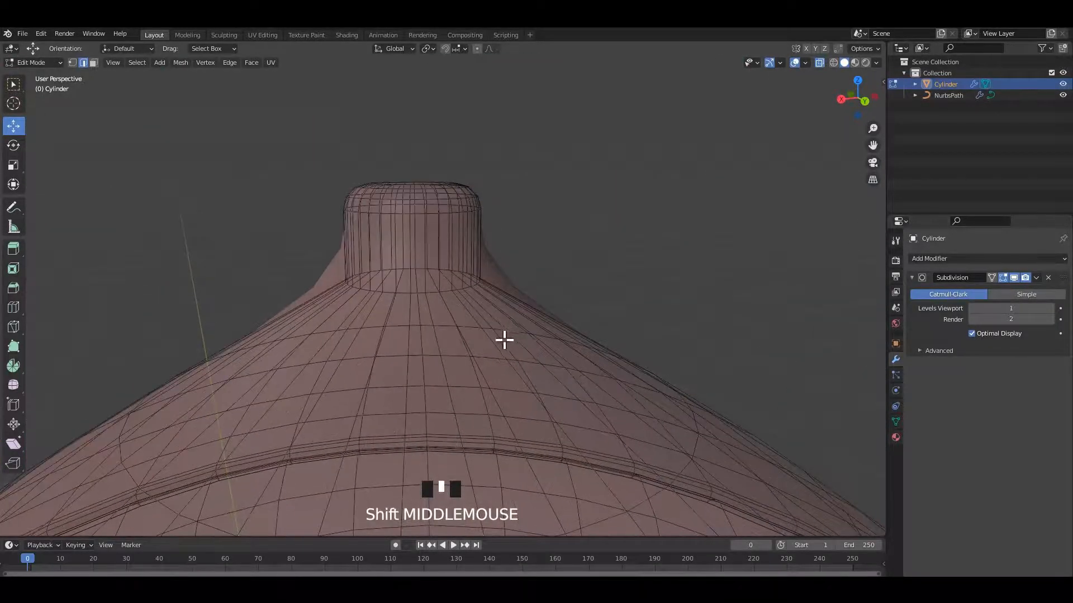
key("ctrl+r")
left_click(520, 342)
left_click(403, 267)
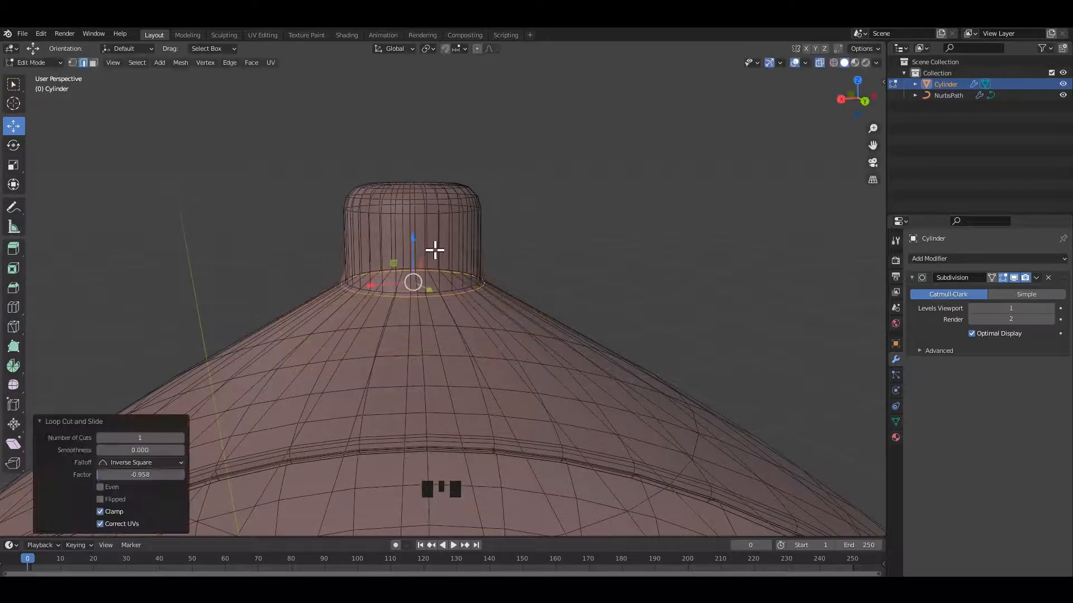
Step: Add a second edge loop on the knob's wall close to its base, leave mesh editing and save the file
key("ctrl+r")
left_click(436, 251)
left_click(438, 283)
key("alt+z")
key("Tab")
left_click(558, 234)
scroll(544, 231, "down", 4)
scroll(543, 230, "down", 3)
middle_click_drag(543, 230, 659, 294, "alt")
key("ctrl+s")
scroll(660, 293, "down", 4)
middle_click_drag(492, 417, 481, 349, "shift")
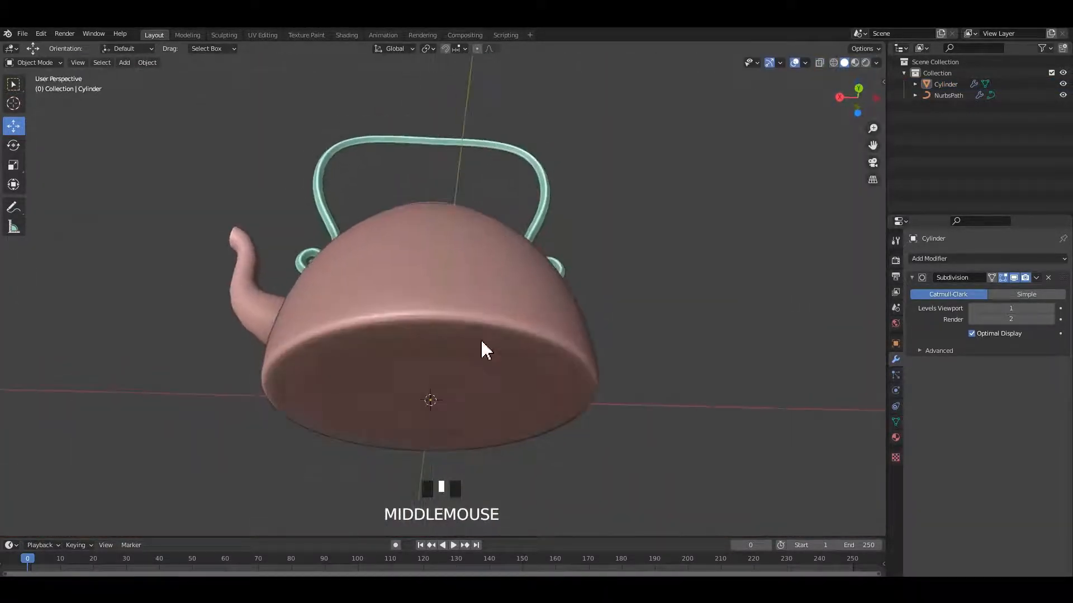
Step: Inset the kettle's flat bottom face by about 0.064 m
key("Tab")
left_click(501, 374)
middle_click_drag(499, 390, 659, 377)
left_click(494, 359)
key("i")
left_click(696, 378)
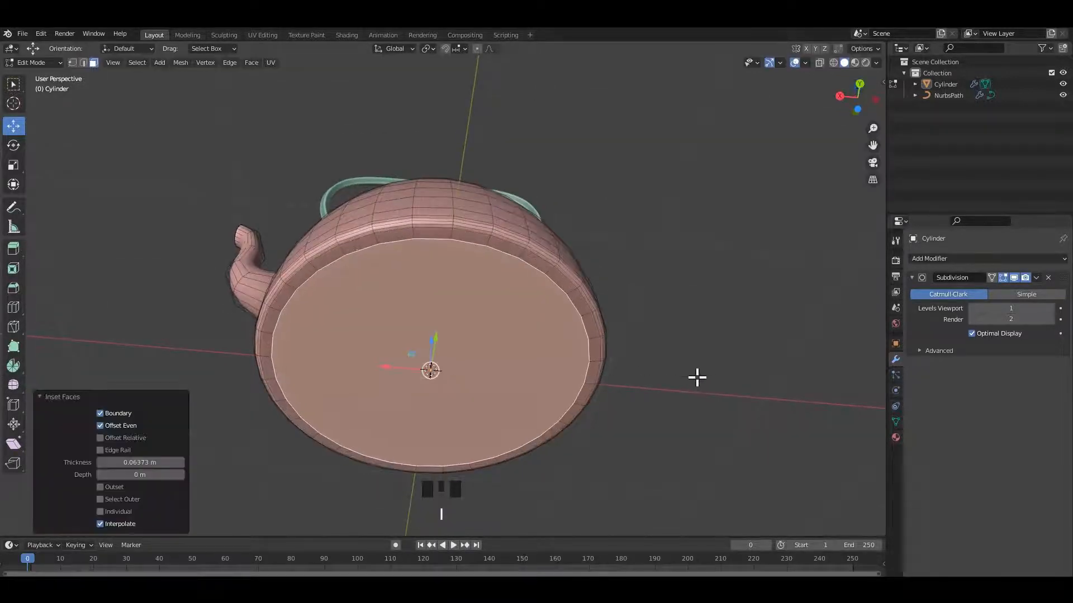
Step: Inset the bottom face again and merge the inner face at its center, then leave mesh editing and save the file
key("i")
left_click(677, 380)
key("m")
left_click(678, 378)
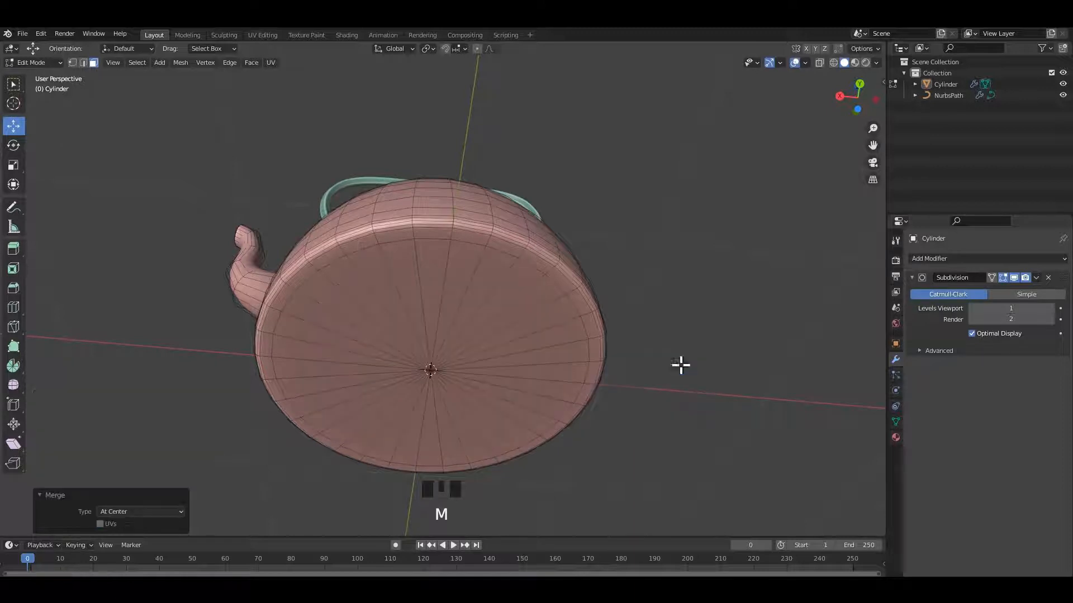
key("Tab")
left_click(668, 287)
scroll(668, 286, "down", 3)
middle_click_drag(512, 243, 612, 324)
middle_click_drag(612, 324, 591, 321, "alt")
left_click(600, 303)
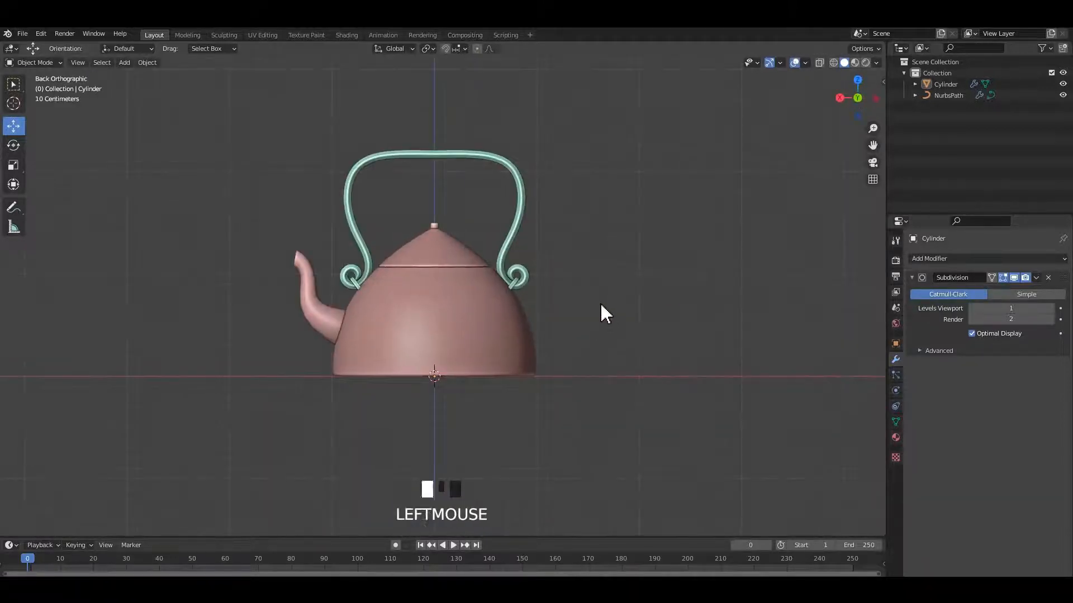
mouse_move(463, 276)
middle_mouse_down("shift")
mouse_move(464, 296)
mouse_move(546, 337)
mouse_move(605, 270)
mouse_move(445, 277)
middle_mouse_up("shift")
key("ctrl+s")
Step: Raise the kettle body's Subdivision viewport level to 3 and save the file
left_click(309, 342)
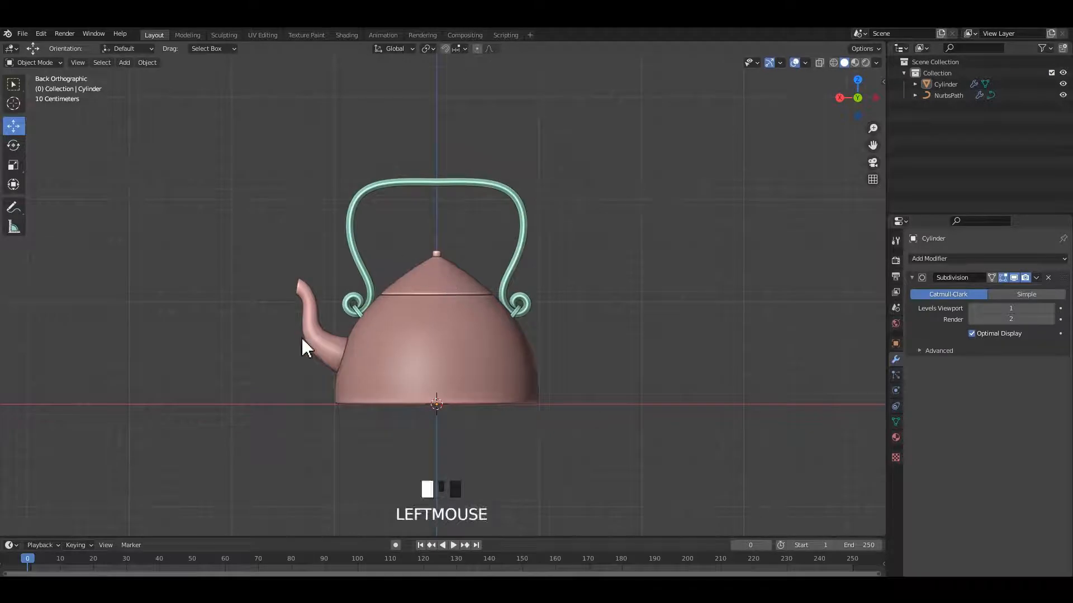
scroll(302, 340, "up", 2)
key("Tab")
key("Tab")
left_click(266, 358)
key("ctrl+2")
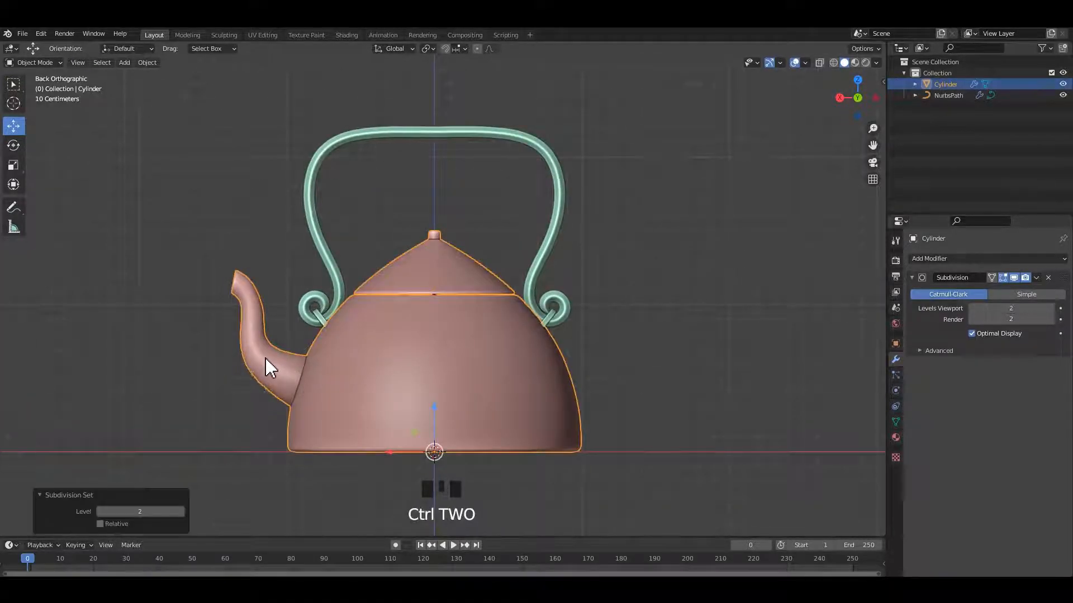
key("ctrl+3")
scroll(564, 347, "down", 2)
middle_click_drag(565, 347, 430, 318, "shift")
key("ctrl+s")
middle_click_drag(609, 324, 632, 330, "alt")
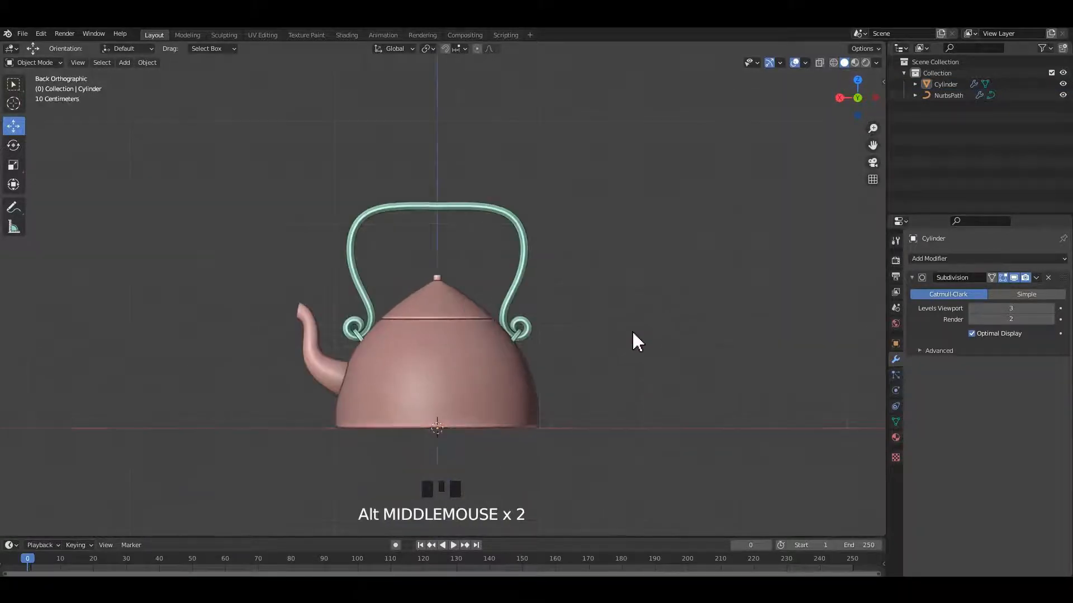
Step: Add a mesh cylinder with 18 vertices and rotate it 90° so it lies horizontally
middle_click_drag(430, 276, 497, 297, "shift")
key("shift+a")
mouse_move(235, 216)
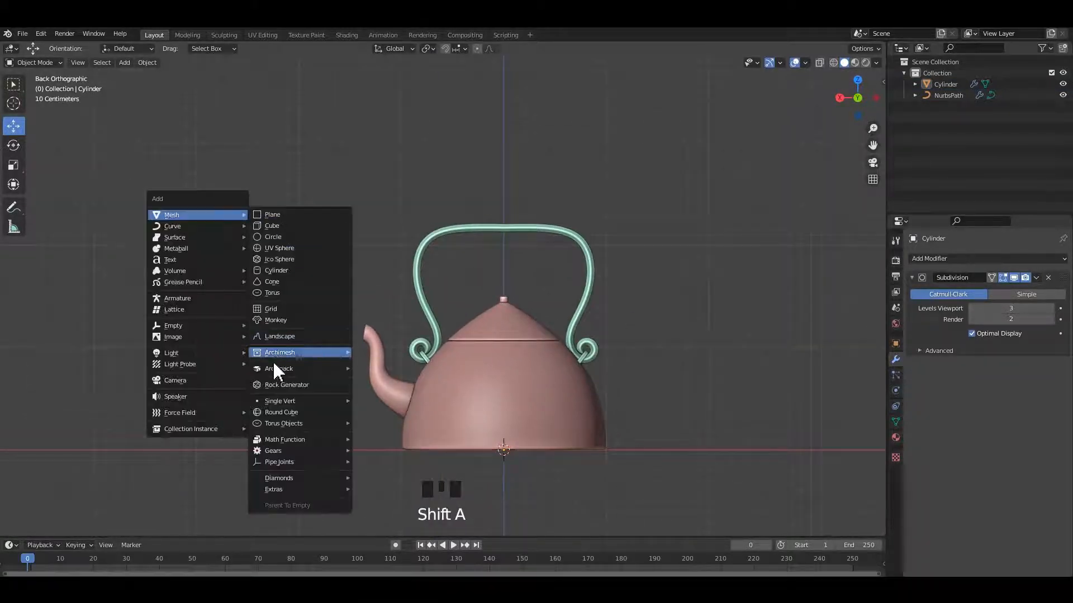
left_click(274, 269)
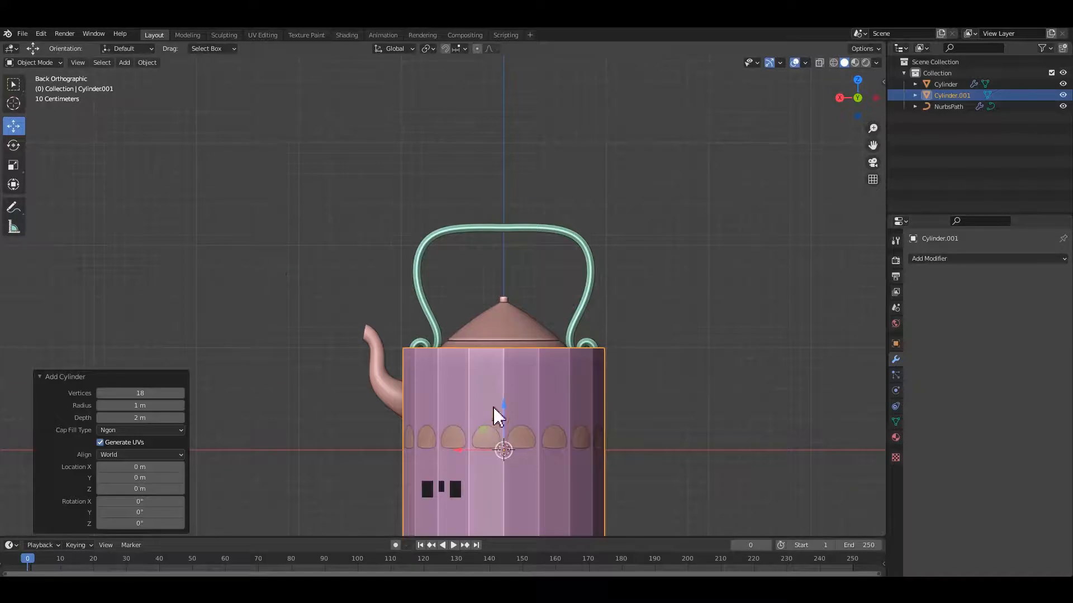
middle_click_drag(495, 414, 497, 351, "shift")
key("r")
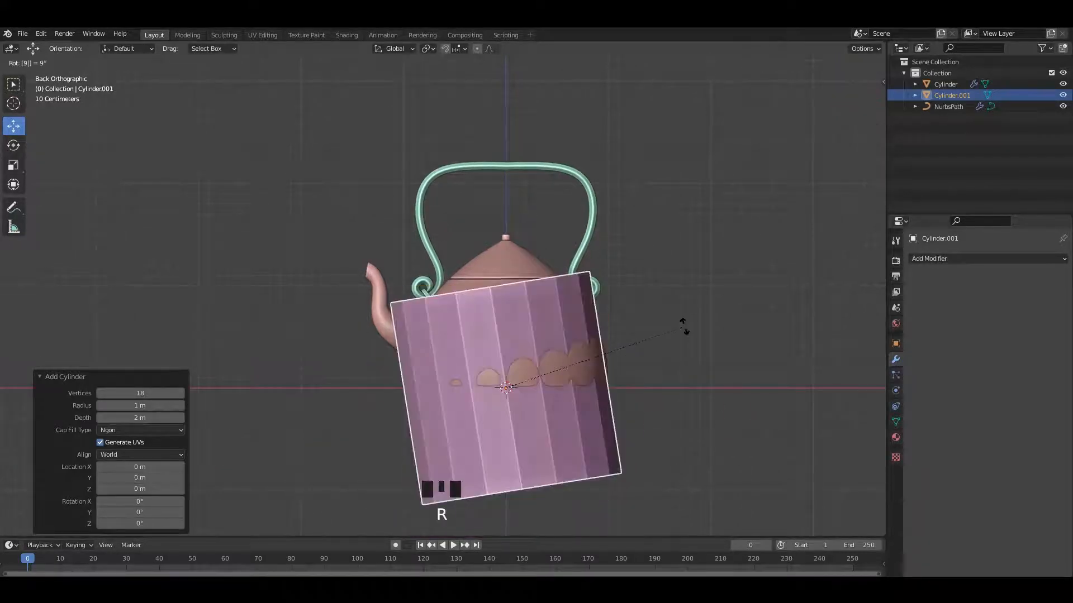
left_click(689, 335)
Step: Raise the cylinder about 2 m to the top of the handle and scale it to 0.230
left_click_drag(511, 349, 527, 125)
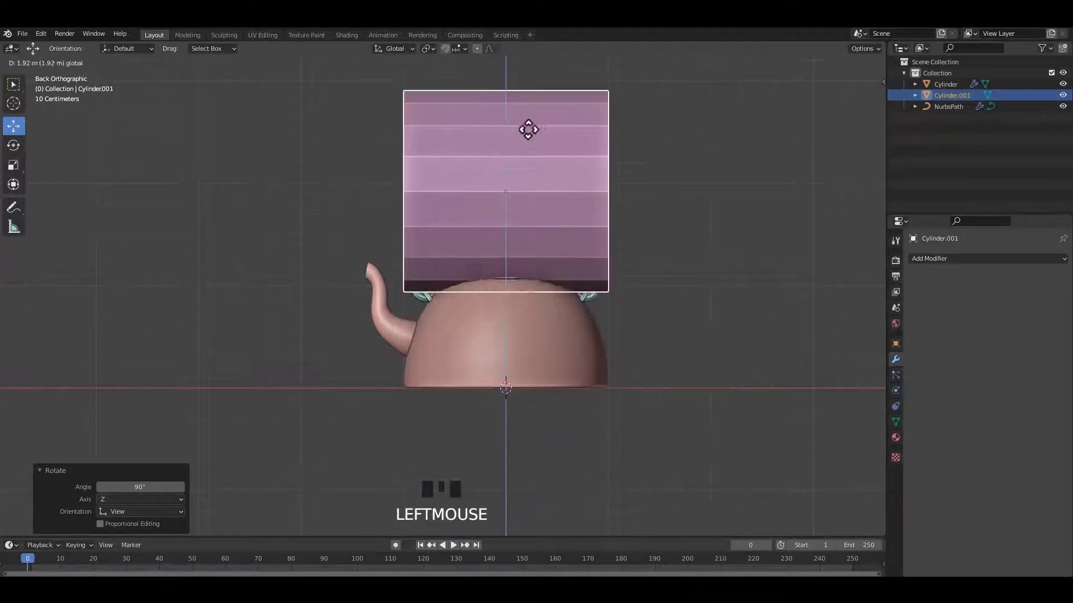
right_click(540, 146)
left_click(537, 140)
key("s")
left_click(575, 225)
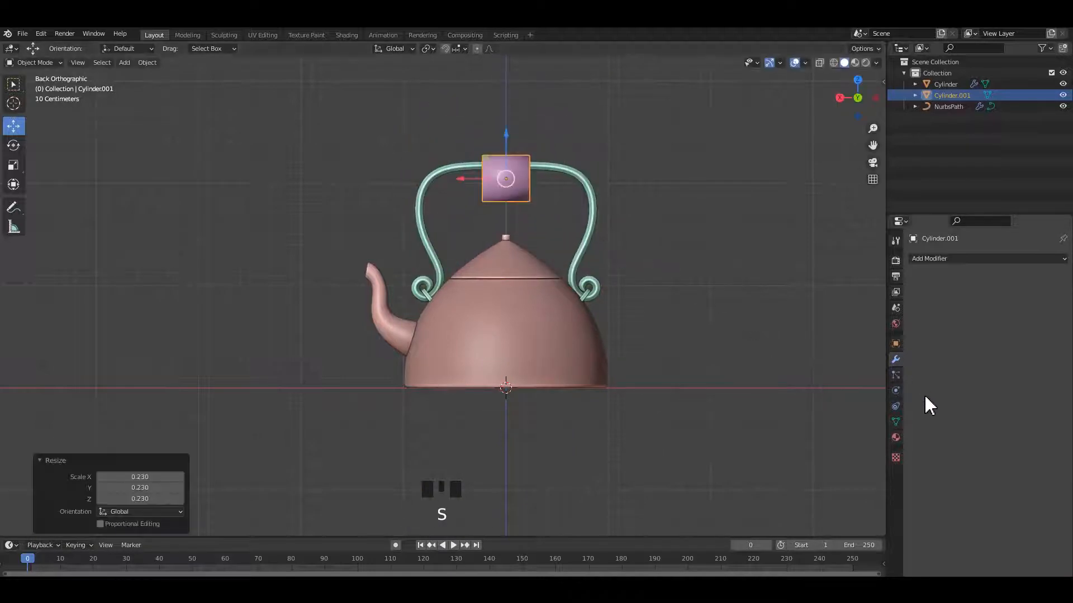
Step: Enable Auto Smooth at 30° for the cylinder's normals
left_click(897, 373)
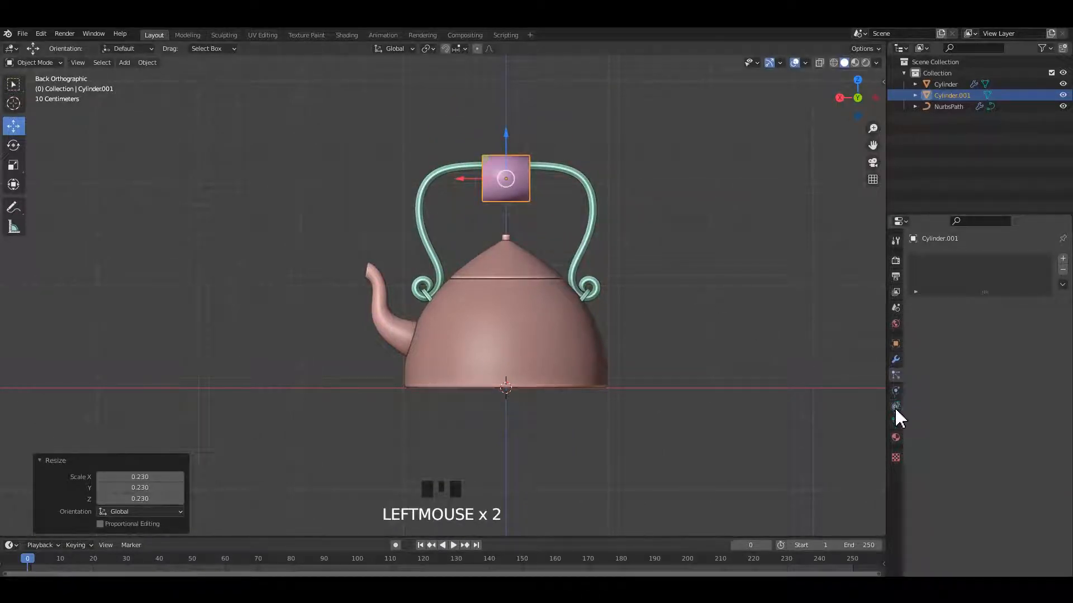
left_click(895, 421)
left_click(971, 466)
scroll(558, 285, "up", 3, "shift")
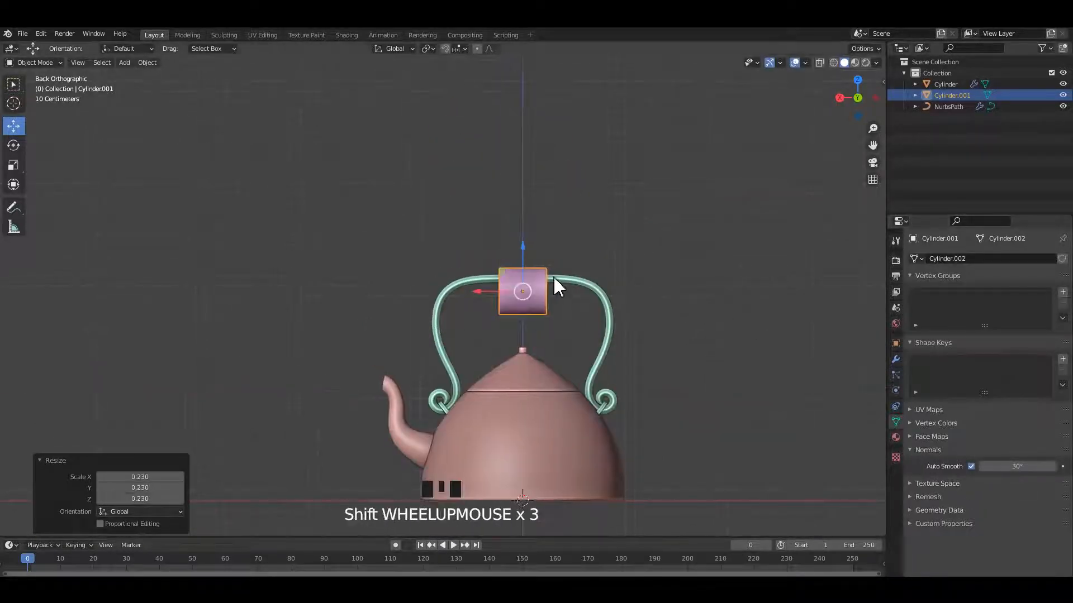
Step: Shrink the cylinder further and raise it about 0.129 m to center it on the handle's top bar
scroll(601, 332, "up", 3)
key("s")
left_click(583, 331)
scroll(578, 328, "up", 3)
middle_click_drag(547, 273, 491, 306, "shift")
left_click_drag(491, 321, 494, 271)
scroll(537, 317, "up", 3)
middle_click_drag(603, 314, 561, 321, "alt")
scroll(585, 337, "down", 6)
scroll(587, 334, "up", 1)
scroll(592, 333, "down", 2)
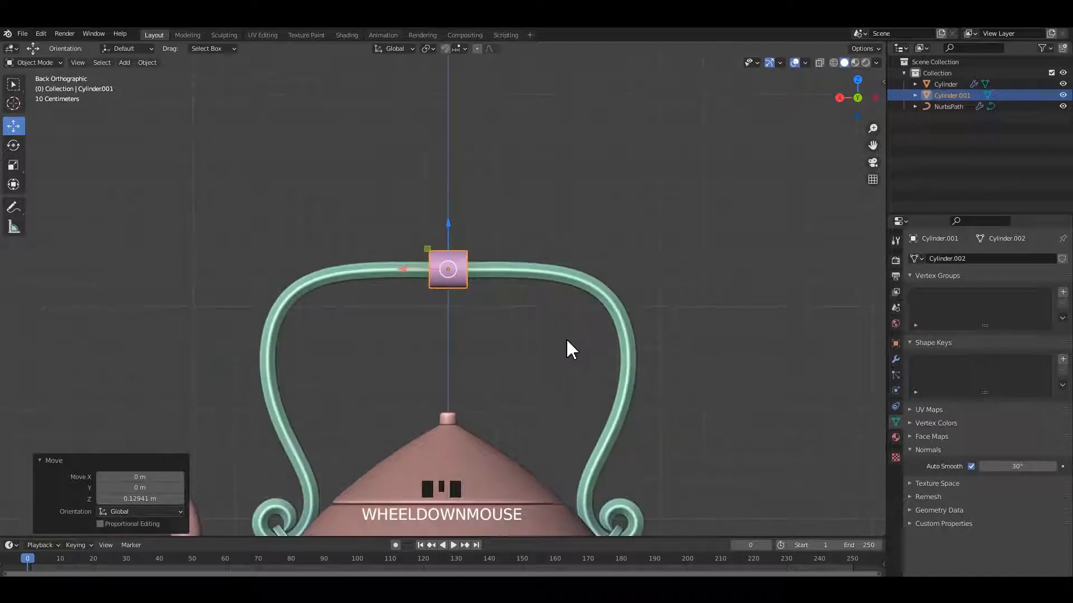
Step: Stretch the cylinder along X by about 6.05 into a long grip and lower it slightly over the handle bar
key("s")
key("x")
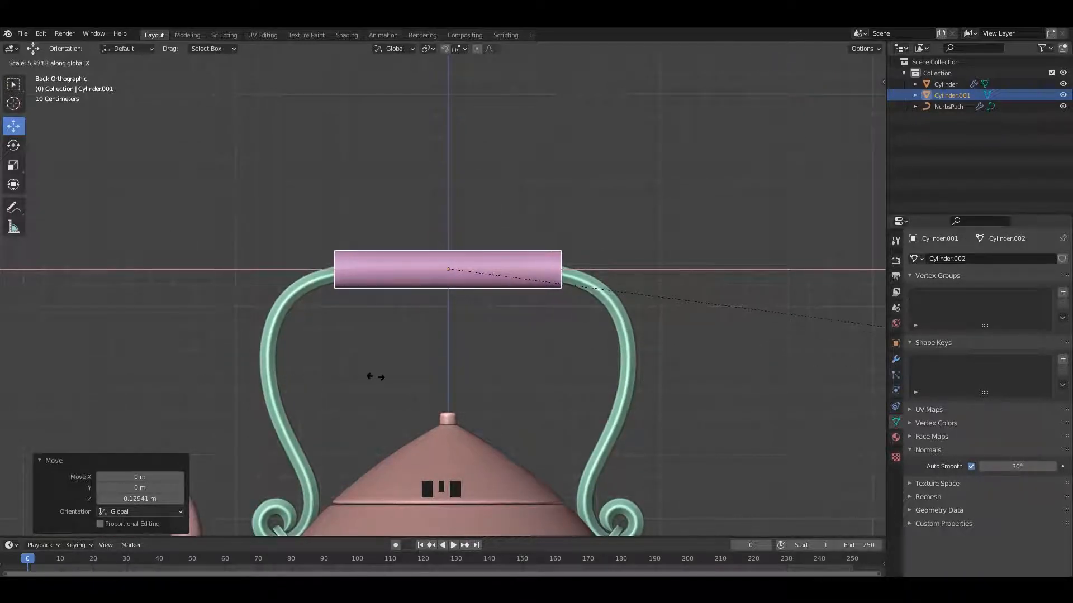
left_click(387, 373)
scroll(453, 254, "down", 4)
left_click(491, 224)
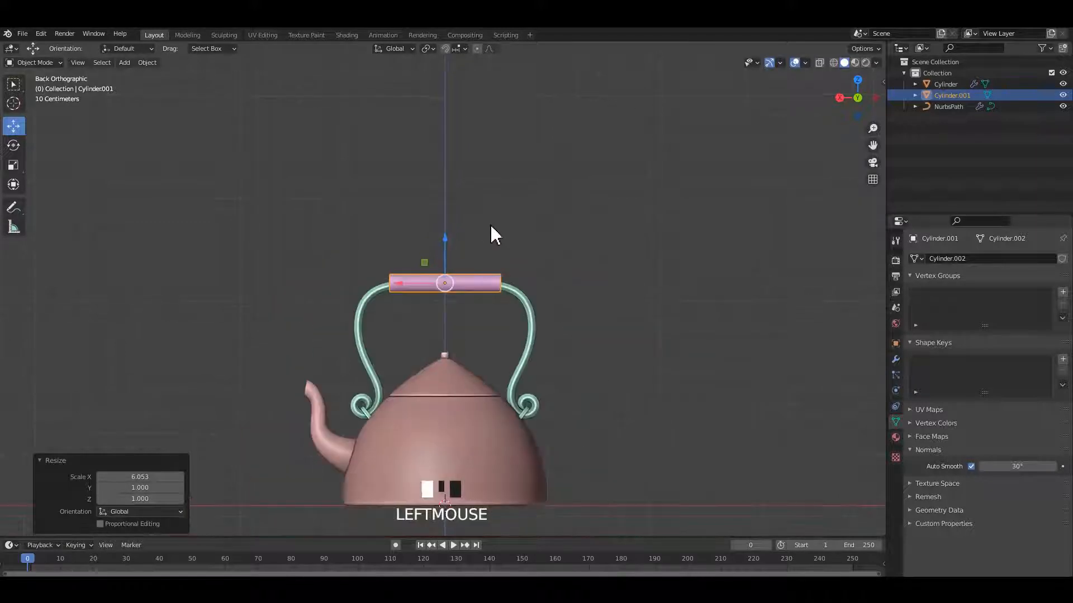
middle_click_drag(486, 255, 525, 270)
left_click(492, 267)
scroll(439, 274, "up", 2)
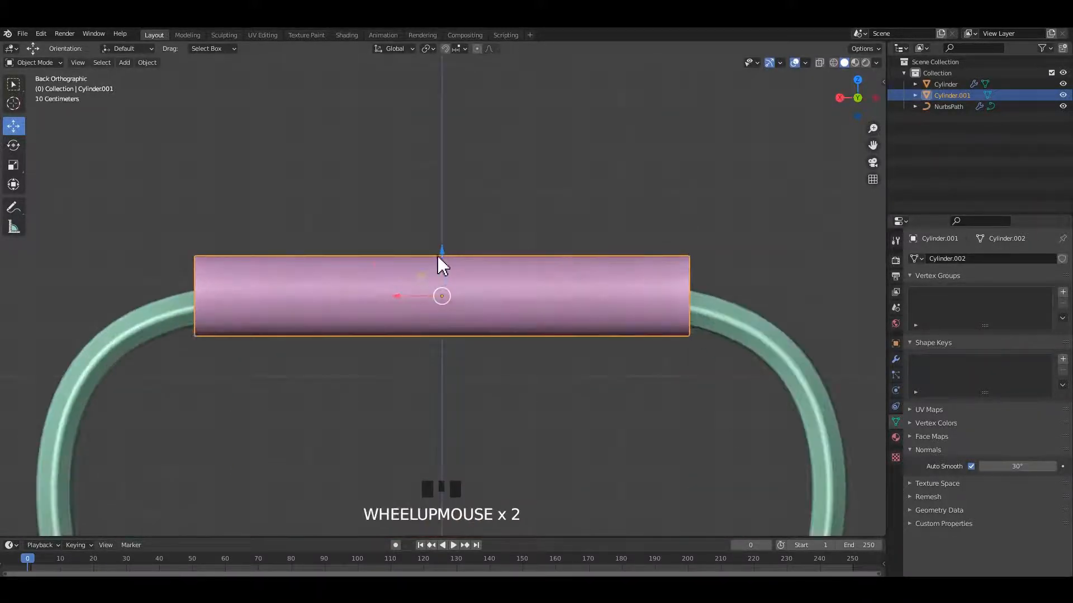
left_click_drag(441, 258, 442, 262)
left_click(576, 246)
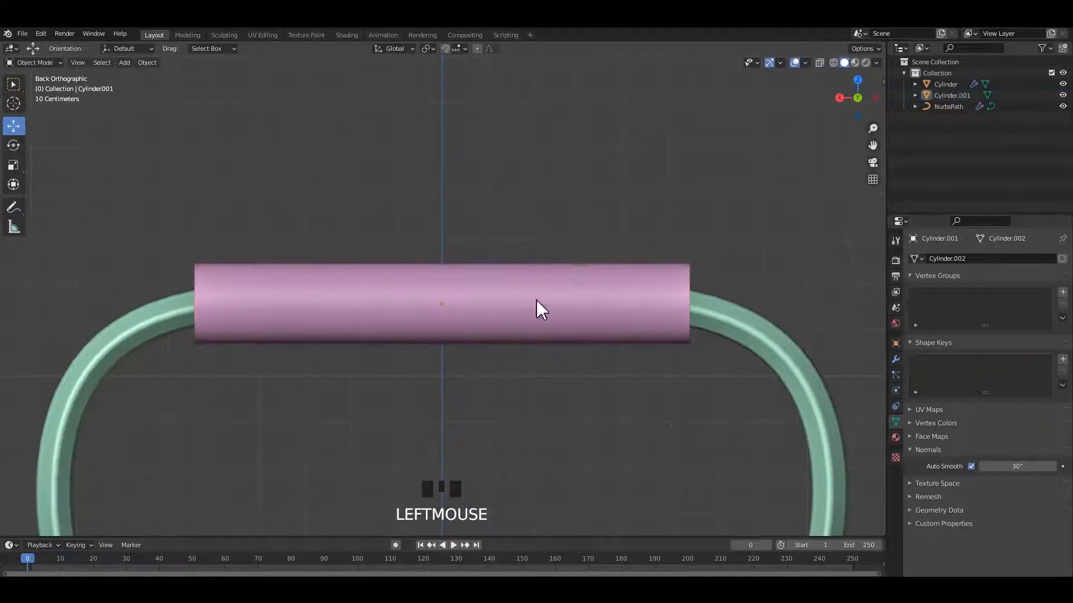
Step: Select the grip cylinder and open its mesh for editing
middle_click_drag(536, 300, 503, 312)
left_click(547, 297)
key("Tab")
key("ctrl+r")
left_click(544, 283)
right_click(543, 284)
key("ctrl+z")
Step: Add a centered edge loop around the grip and bevel it 0.782 m wide into two loops near the ends
key("ctrl+r")
left_click(455, 288)
right_click(455, 287)
key("ctrl+b")
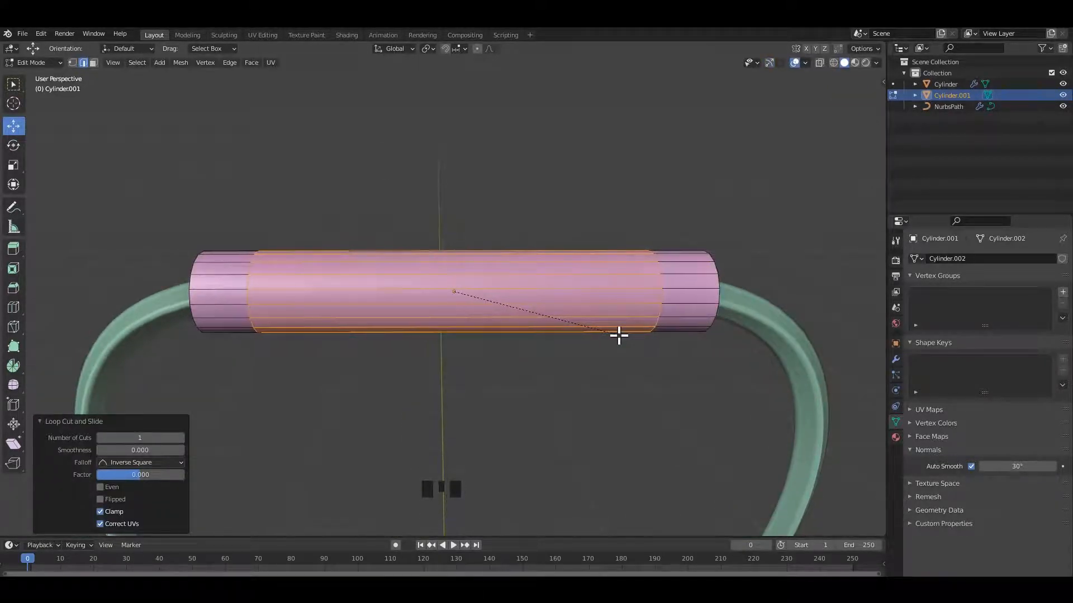
left_click(618, 335)
middle_click_drag(527, 295, 557, 288)
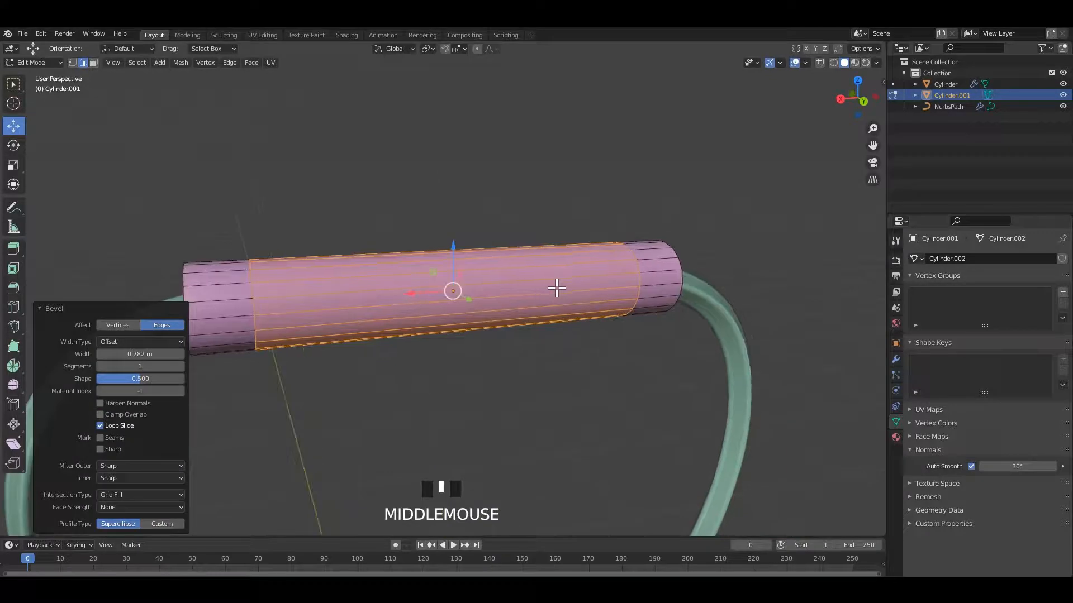
left_click(637, 271)
Step: Add an edge loop around the middle of the grip and scale it outward to widen the center
key("ctrl+r")
left_click(454, 292)
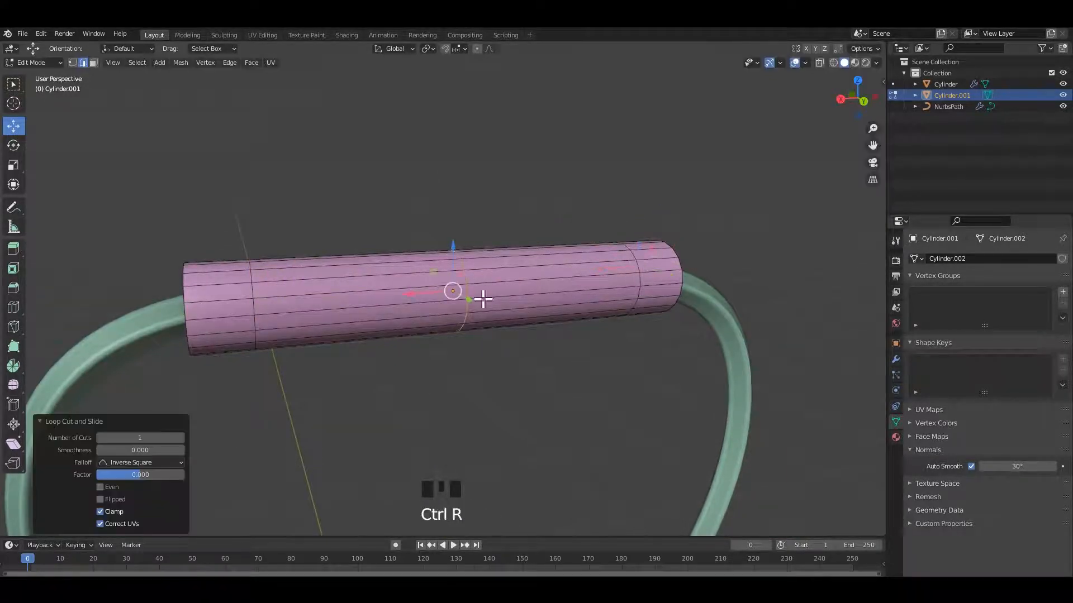
middle_click_drag(455, 292, 462, 292)
key("s")
left_click(565, 343)
Step: Bevel the grip's middle loop 0.845 m wide with 9 segments to round the bulge
key("ctrl+b")
left_click(529, 319)
middle_click_drag(564, 343, 550, 312)
key("ctrl+b")
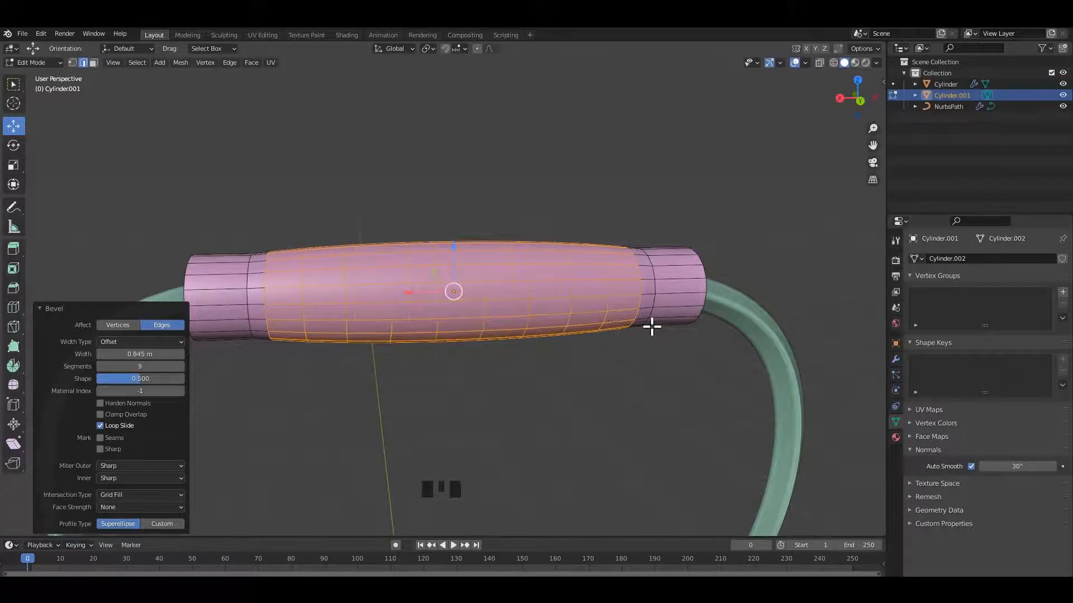
Step: Select both end caps of the grip, set the pivot point to Individual Origins and scale the caps by 1.591
middle_click_drag(651, 327, 439, 299)
left_click(596, 321)
left_click(429, 350, "shift")
key("ctrl+s")
left_click(428, 49)
left_click(436, 86)
key("d")
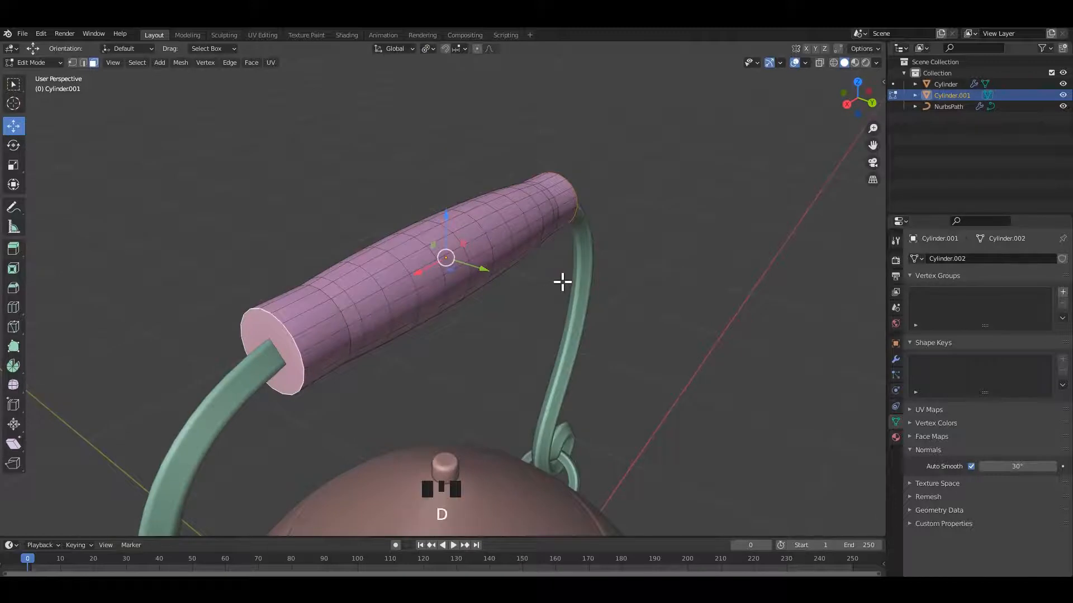
key("s")
left_click(564, 292)
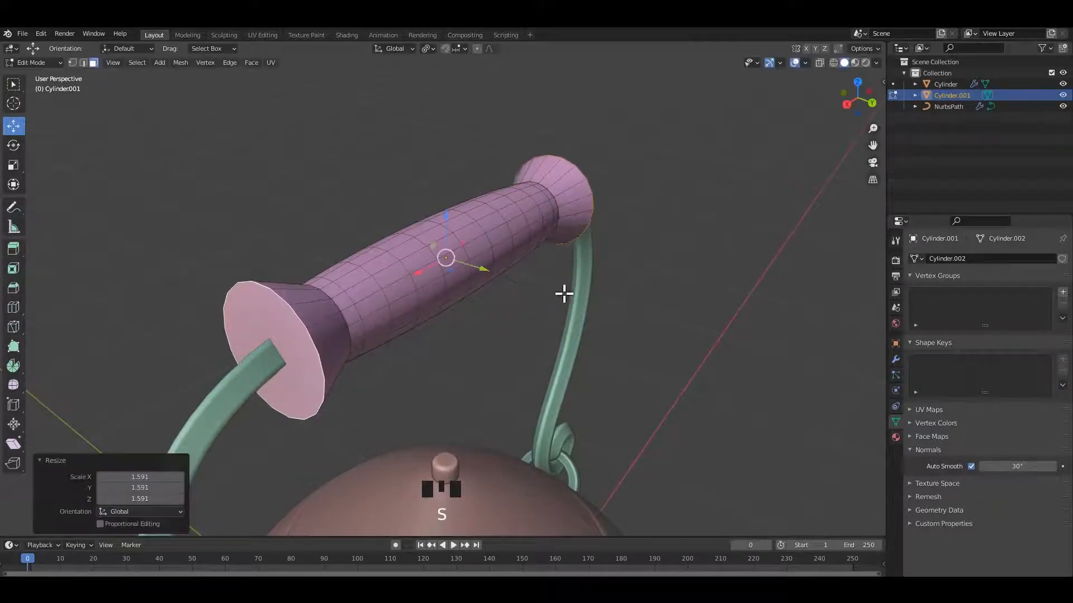
middle_click_drag(565, 293, 545, 272)
key("ctrl+b")
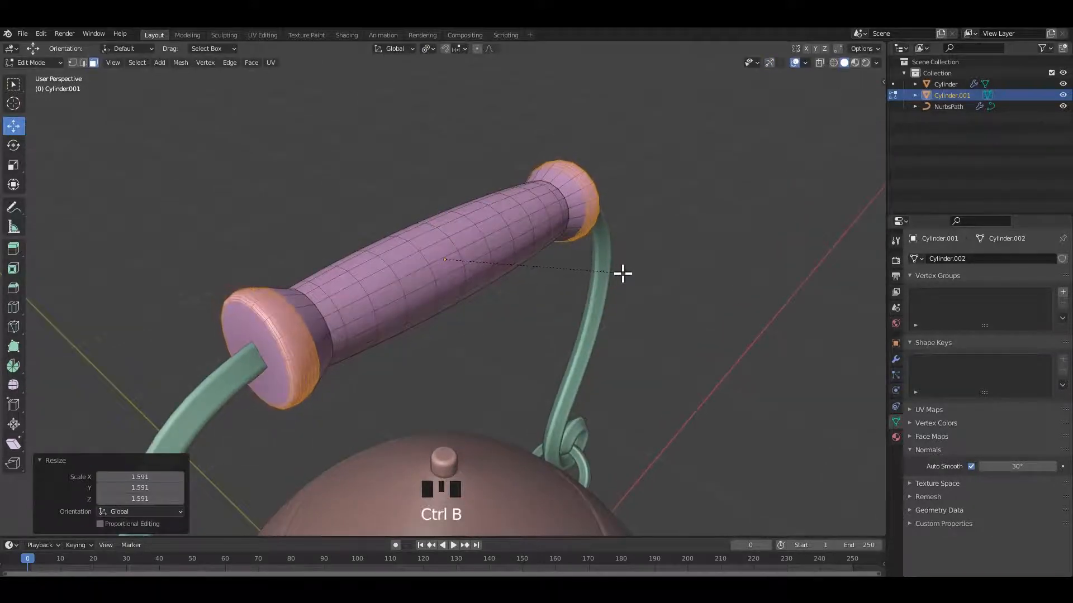
right_click(621, 274)
Step: Apply the grip object's scale and return to editing its mesh
key("Tab")
key("ctrl+a")
left_click(543, 233)
key("Tab")
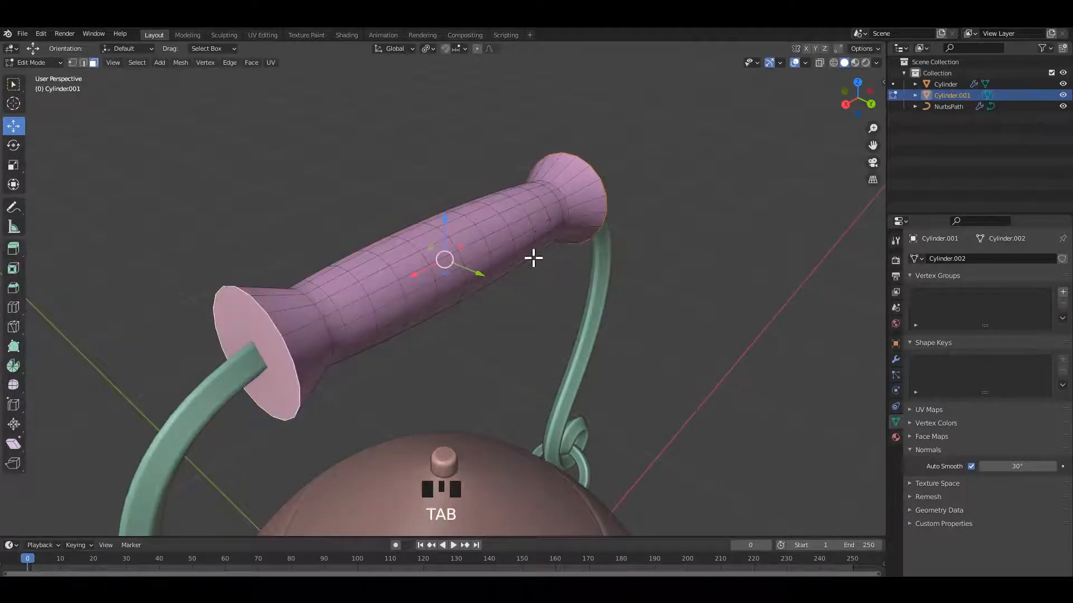
Step: Bevel the rims of both flared grip ends into rounded collars and leave mesh editing
key("ctrl+b")
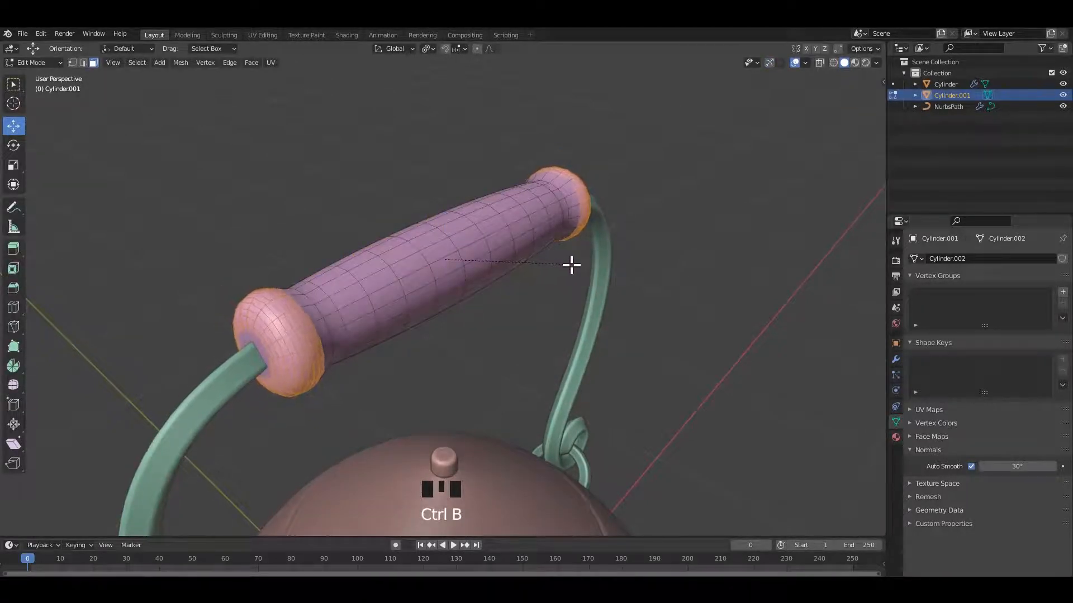
left_click(571, 265)
key("Tab")
left_click(629, 239)
scroll(629, 240, "down", 1)
middle_click_drag(629, 239, 593, 243, "alt")
middle_click_drag(592, 243, 520, 291, "alt")
Step: Select the edge loops at the necks beside both end collars and scale them in to about 0.75
left_click(514, 257)
key("Tab")
scroll(525, 291, "up", 2)
middle_click_drag(570, 284, 489, 298, "shift")
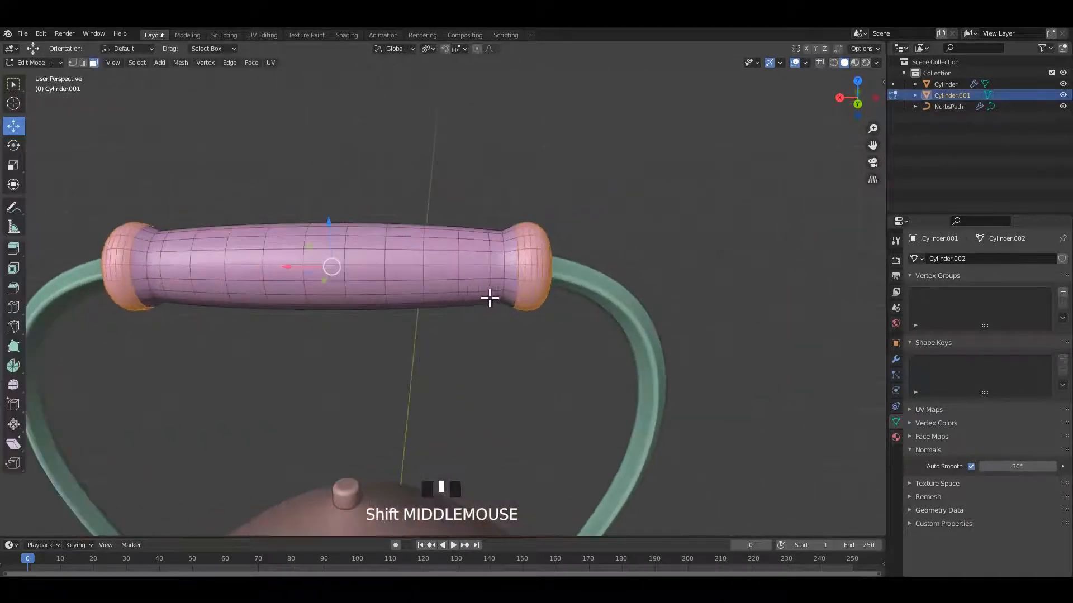
scroll(503, 291, "up", 3)
key("2")
left_click(535, 264)
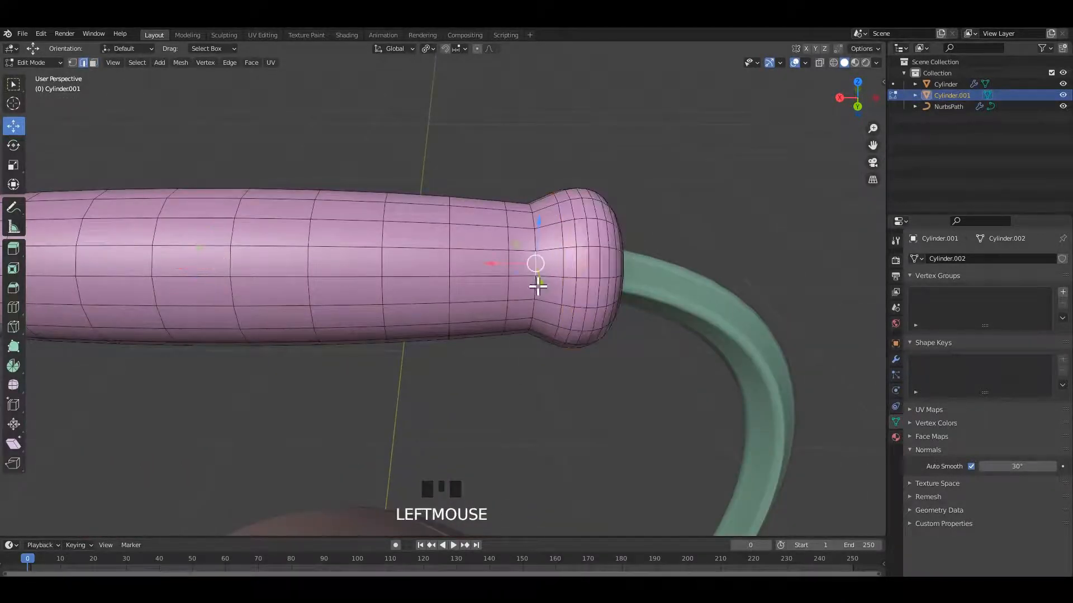
middle_click_drag(554, 296, 618, 384)
key("s")
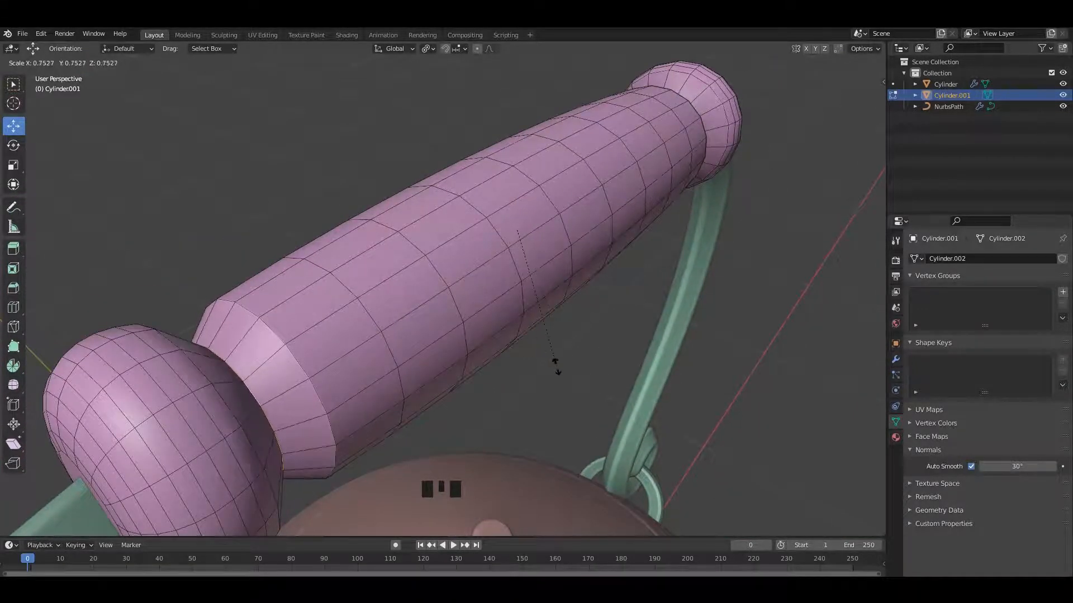
left_click(554, 363)
Step: Select the shoulder edge loops next to both necks of the grip and try scaling them along X
left_click(302, 362, "alt+shift")
middle_click_drag(321, 366, 472, 309)
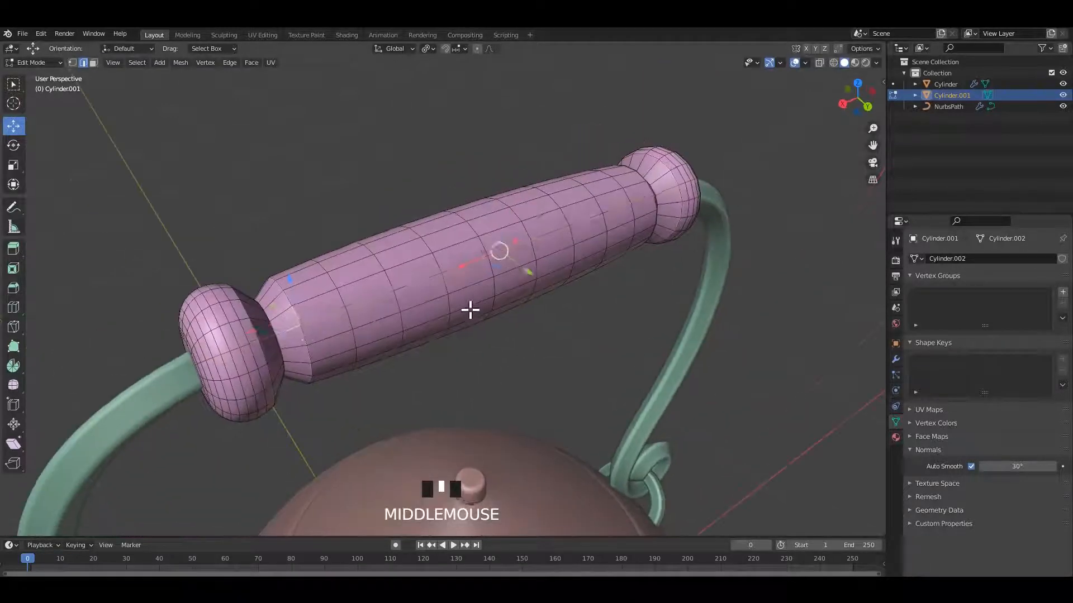
key("ctrl+z")
middle_click_drag(304, 338, 596, 316)
scroll(562, 314, "up", 2)
key("s")
key("x")
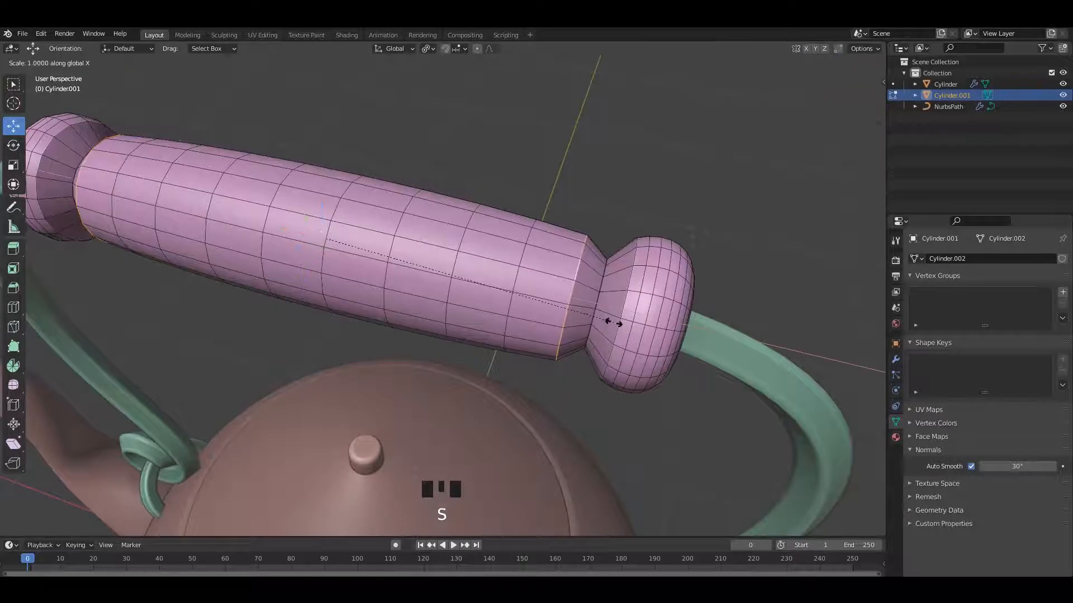
left_click(595, 318)
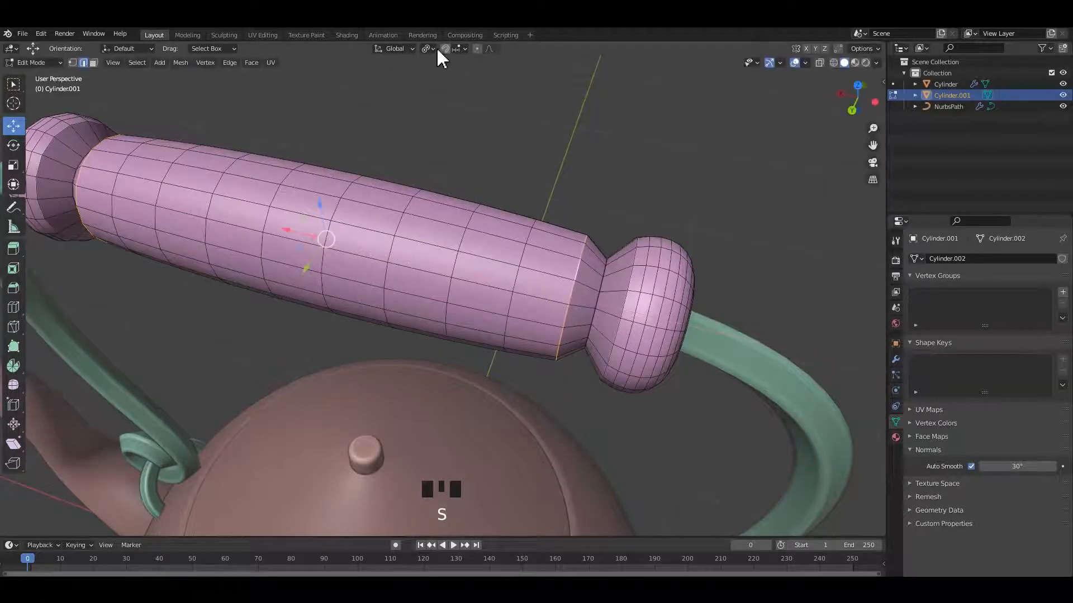
Step: Set the transform pivot to Median Point and scale the grip's shoulder edge loops inward along X to about 0.93
left_click(433, 48)
left_click(447, 86)
left_click(445, 48)
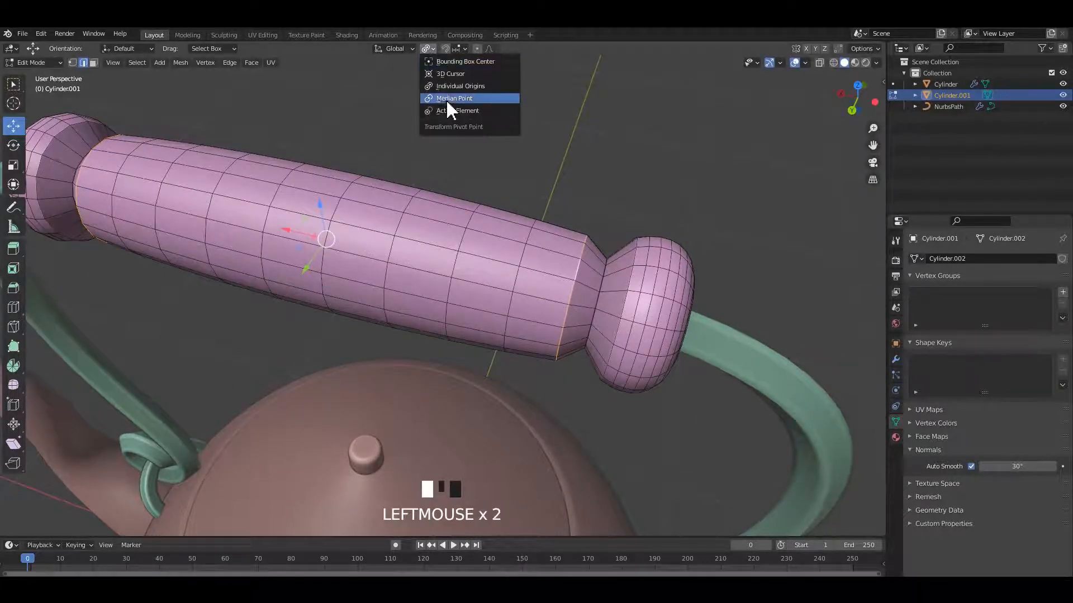
left_click(446, 98)
middle_click_drag(562, 284, 581, 283)
key("s")
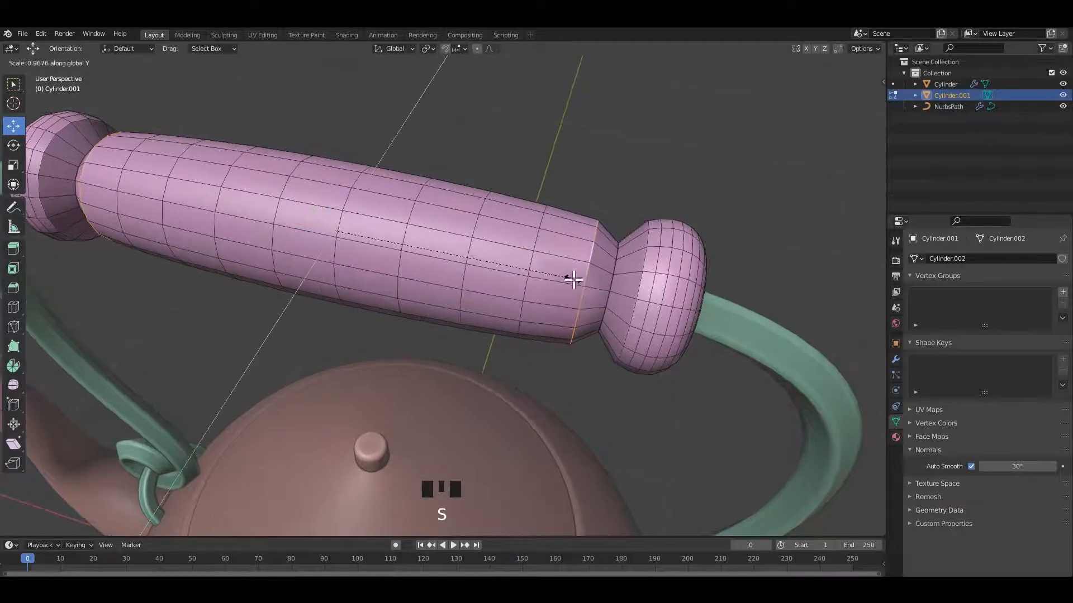
key("s")
key("x")
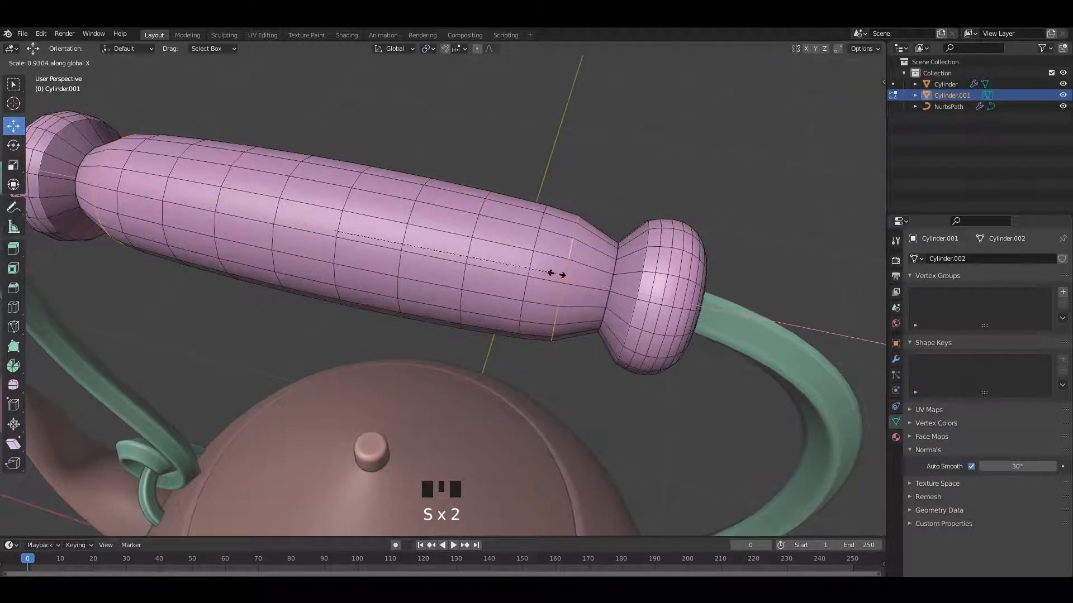
left_click(560, 274)
Step: Select the neck edge loops at both ends of the grip and scale them about Individual Origins to 1.073
key("Tab")
scroll(618, 180, "down", 3)
middle_click_drag(618, 182, 593, 233)
key("Tab")
scroll(593, 233, "up", 3)
middle_click_drag(592, 232, 547, 259, "shift")
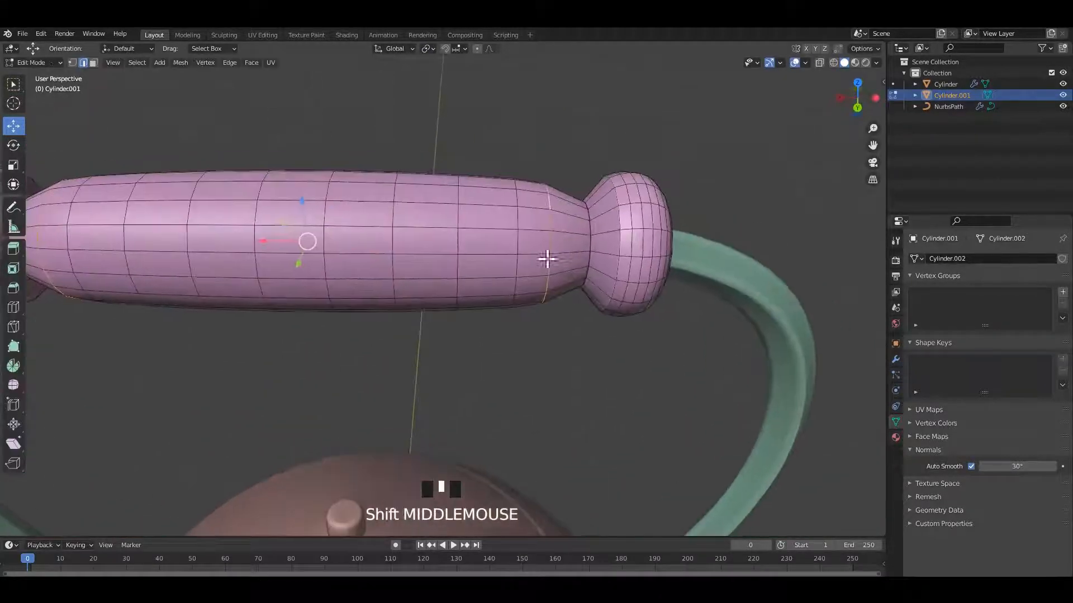
left_click(591, 227)
middle_click_drag(359, 230, 253, 257, "shift")
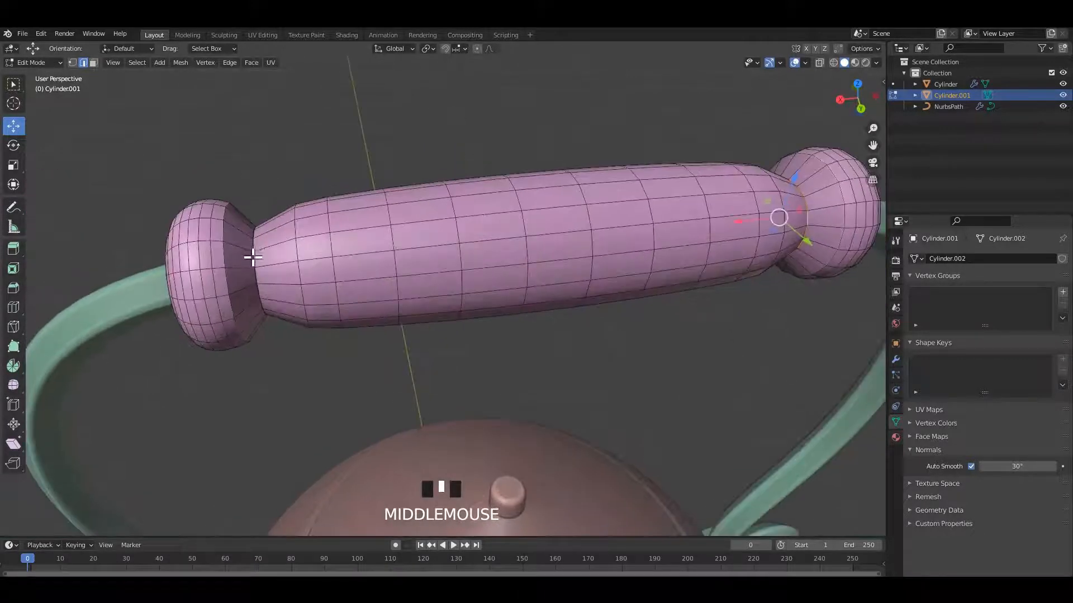
left_click(458, 48)
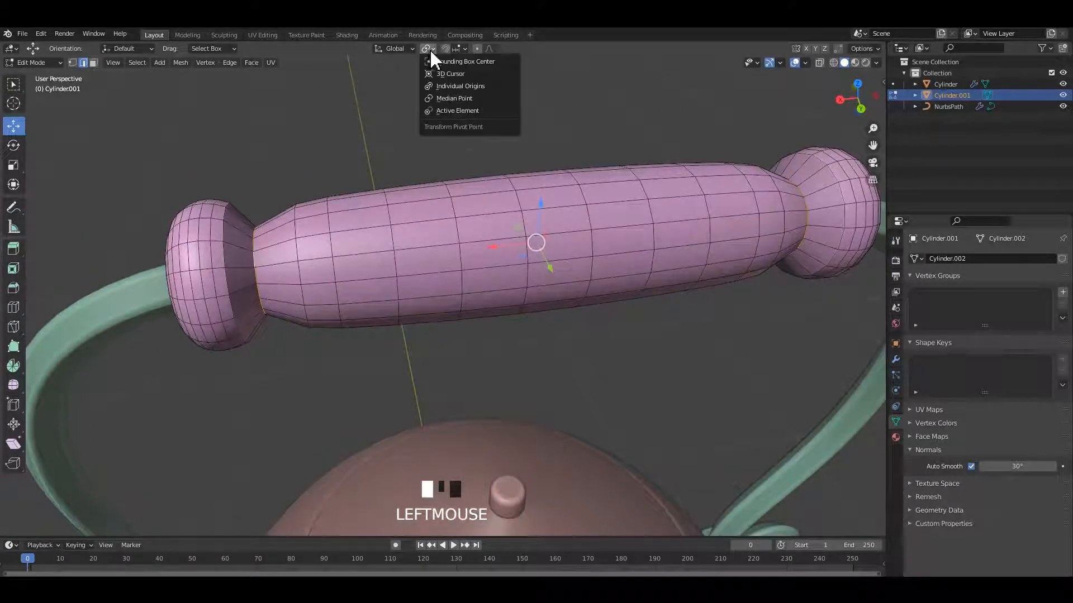
left_click(442, 85)
key("s")
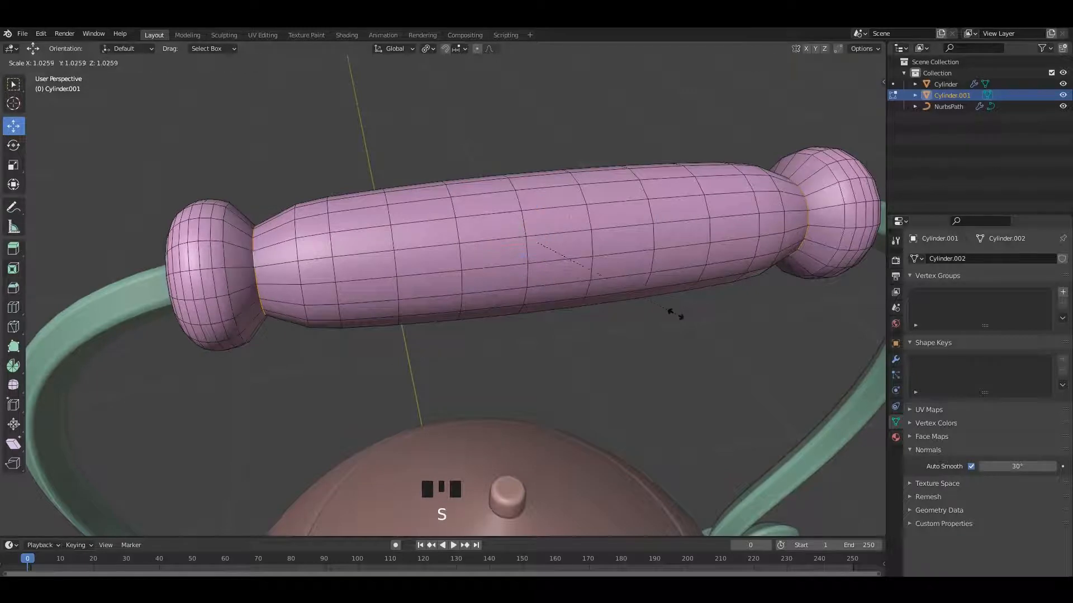
left_click(683, 315)
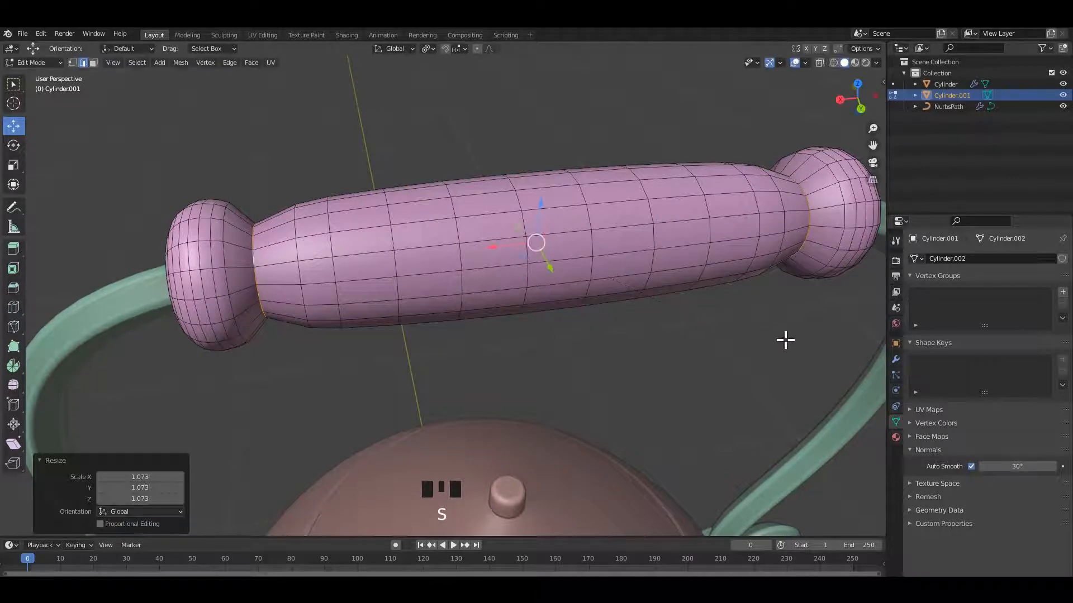
Step: Bevel both neck edge loops into smooth curved transitions and leave mesh editing
key("ctrl+b")
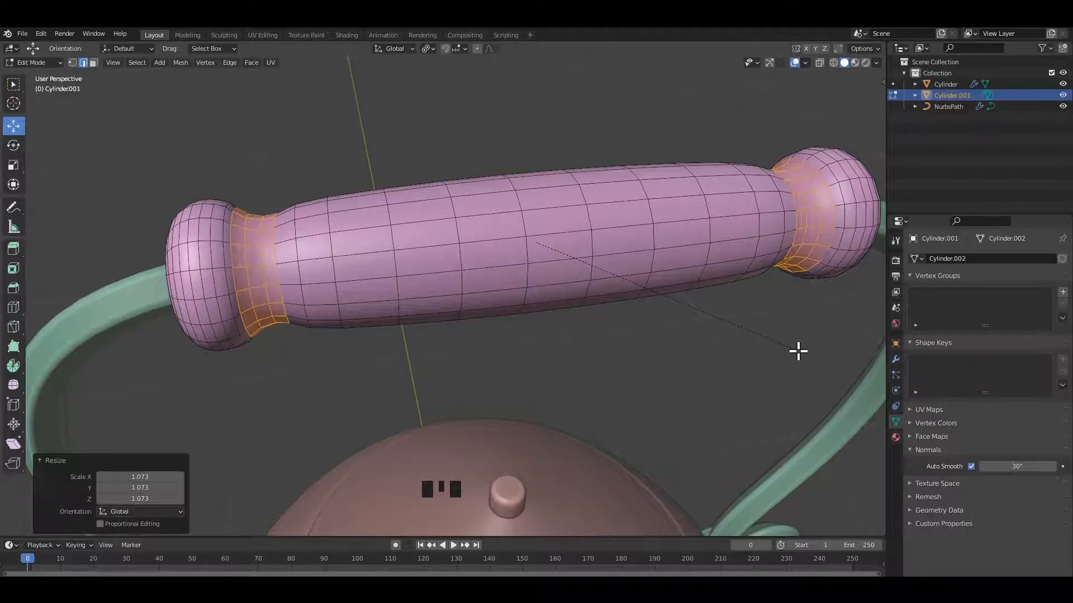
key("Tab")
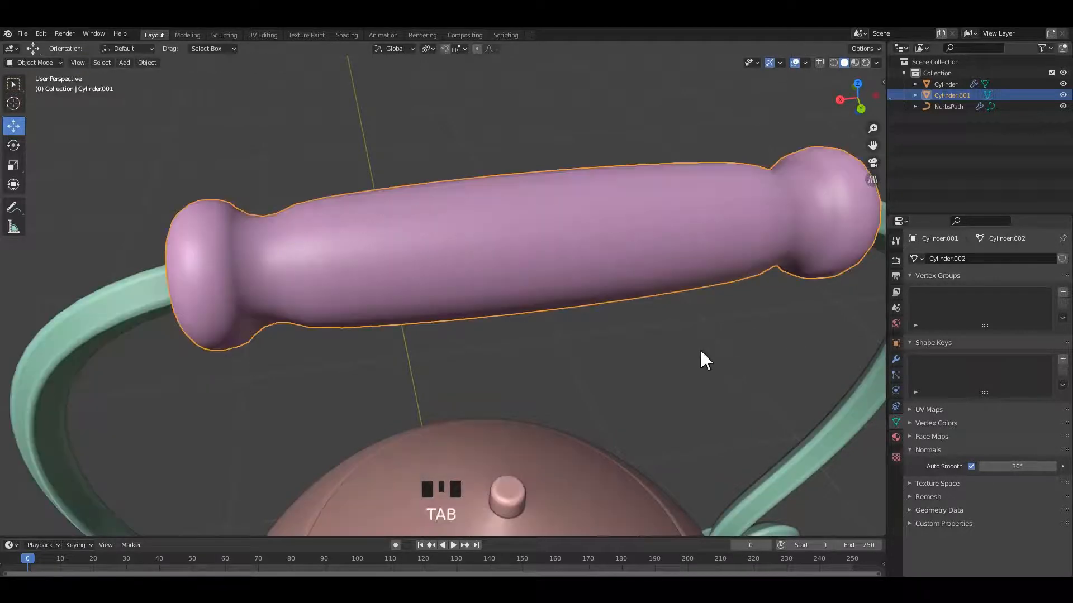
middle_click_drag(699, 348, 552, 260, "alt")
Step: Apply the object transforms of the handle curve and of the grip
left_click(670, 246)
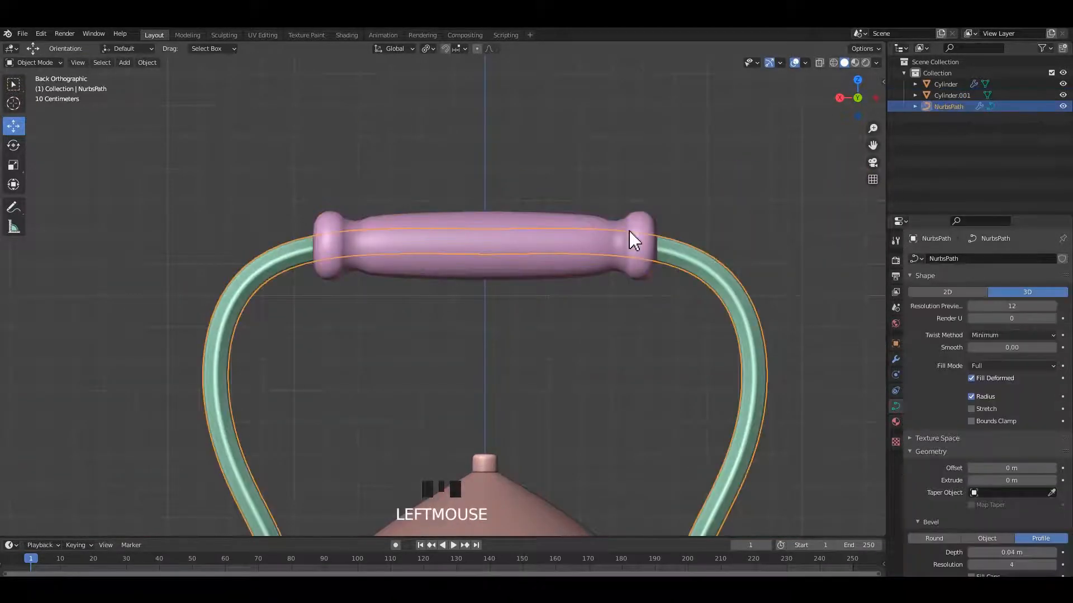
key("ctrl+a")
left_click(629, 230)
left_click(591, 250)
key("ctrl+a")
left_click(590, 244)
left_click(575, 256)
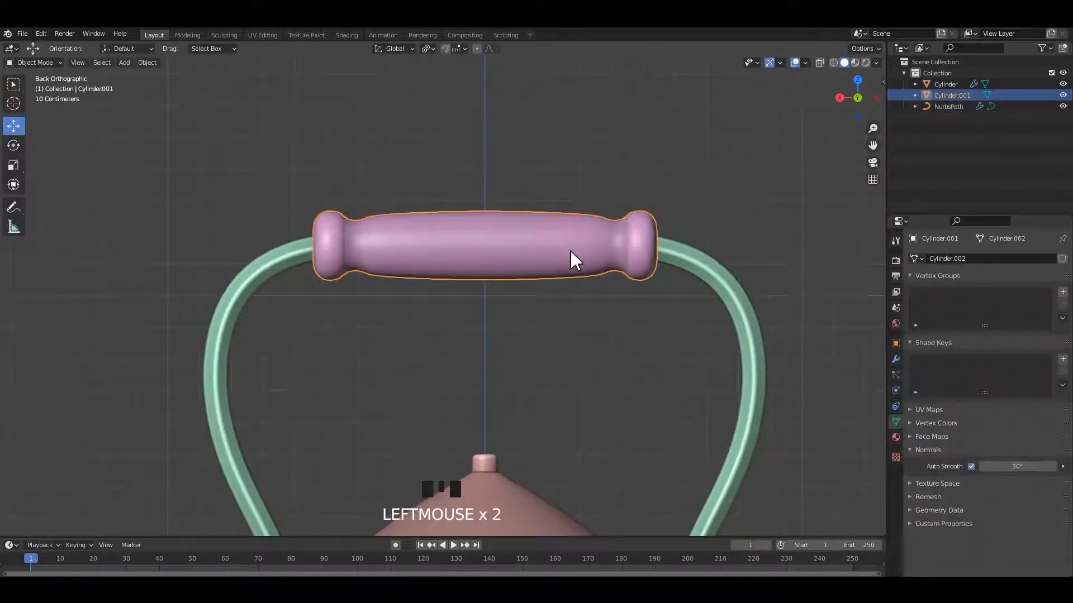
Step: Join the grip into the kettle body object
scroll(546, 273, "down", 4)
middle_click_drag(527, 297, 501, 231, "shift")
left_click(645, 195)
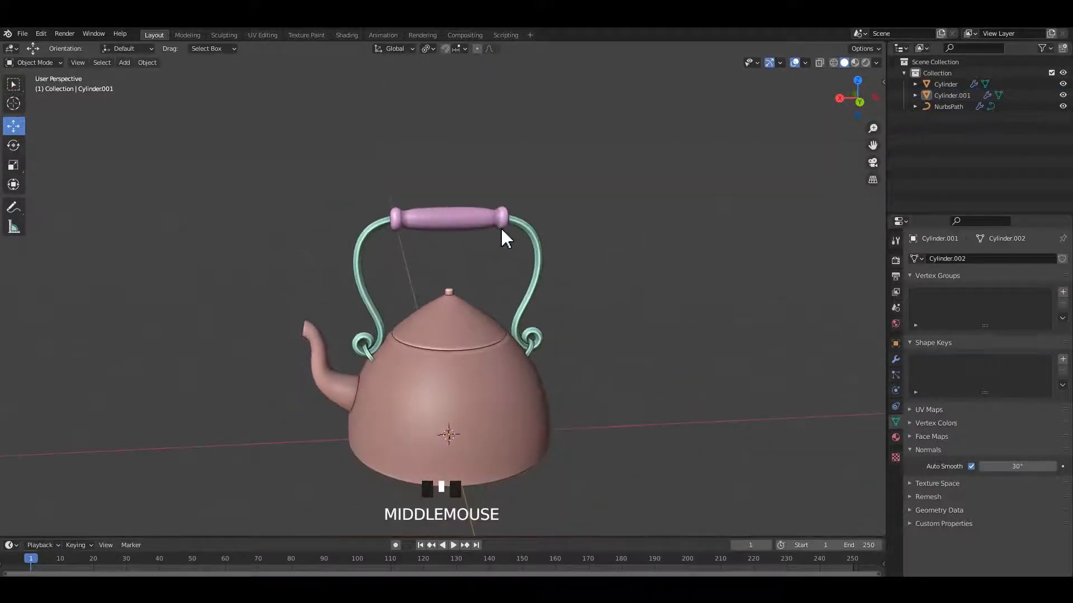
left_click(507, 347, "shift")
middle_click_drag(588, 290, 580, 274, "shift")
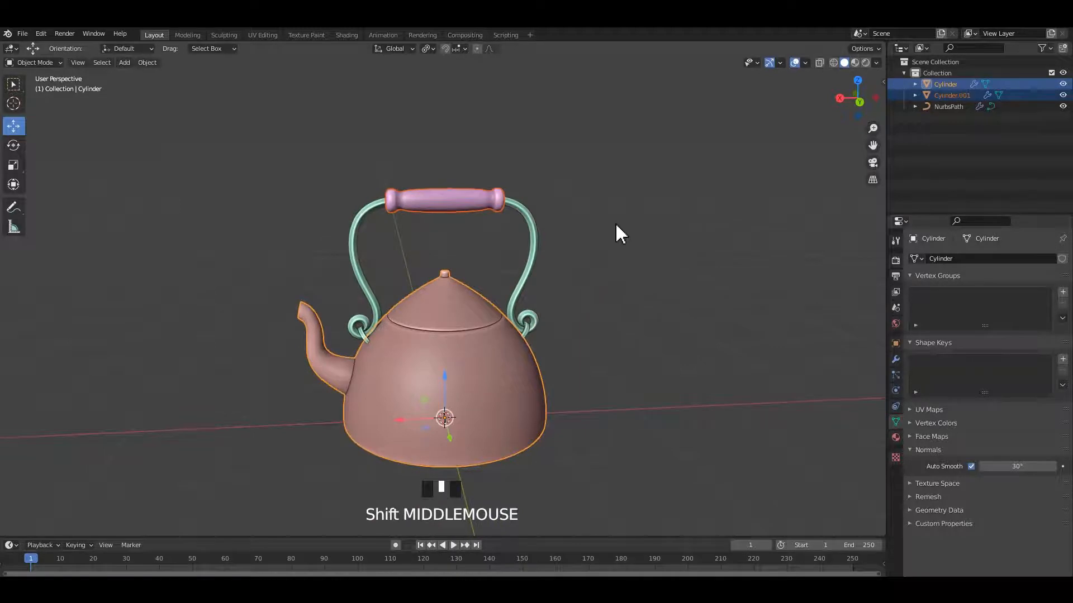
key("ctrl+j")
middle_click_drag(615, 222, 504, 296)
left_click(555, 252)
left_click(567, 270)
Step: Examine the spout and its open mouth up close, including its mesh
scroll(520, 249, "up", 1)
scroll(595, 296, "up", 2)
scroll(504, 296, "up", 2)
scroll(504, 297, "up", 1)
left_click(489, 246)
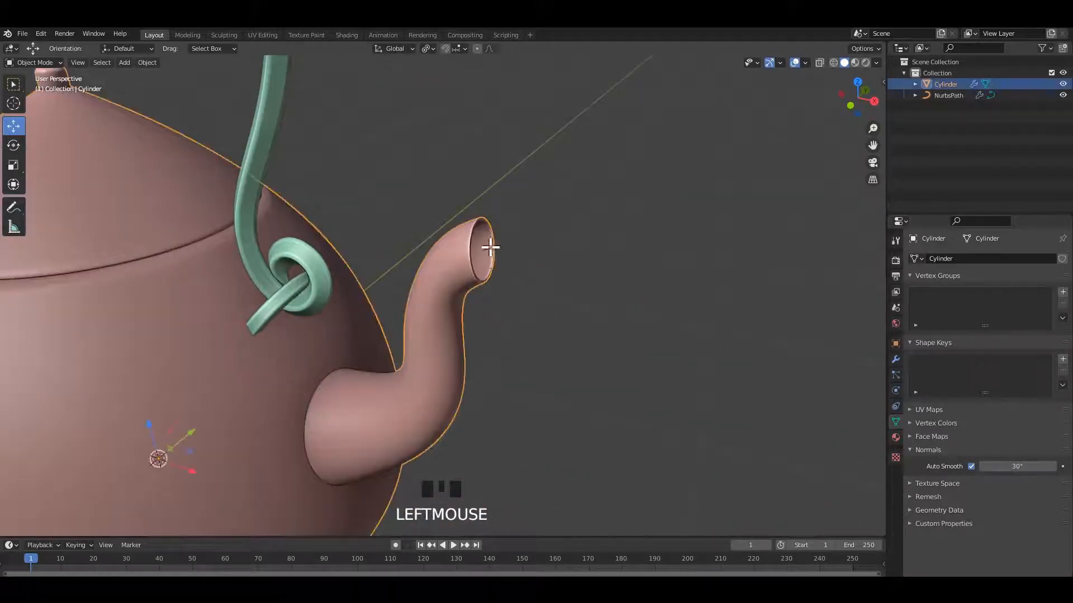
key("Tab")
scroll(489, 246, "up", 1)
middle_click_drag(488, 246, 484, 248)
middle_click_drag(484, 248, 387, 292, "shift")
scroll(433, 262, "up", 2)
scroll(433, 262, "up", 3)
scroll(436, 254, "down", 4)
key("Tab")
scroll(514, 274, "down", 2)
key("ctrl+KP_1")
Step: Add a UV sphere and shade it smooth
left_click(382, 311)
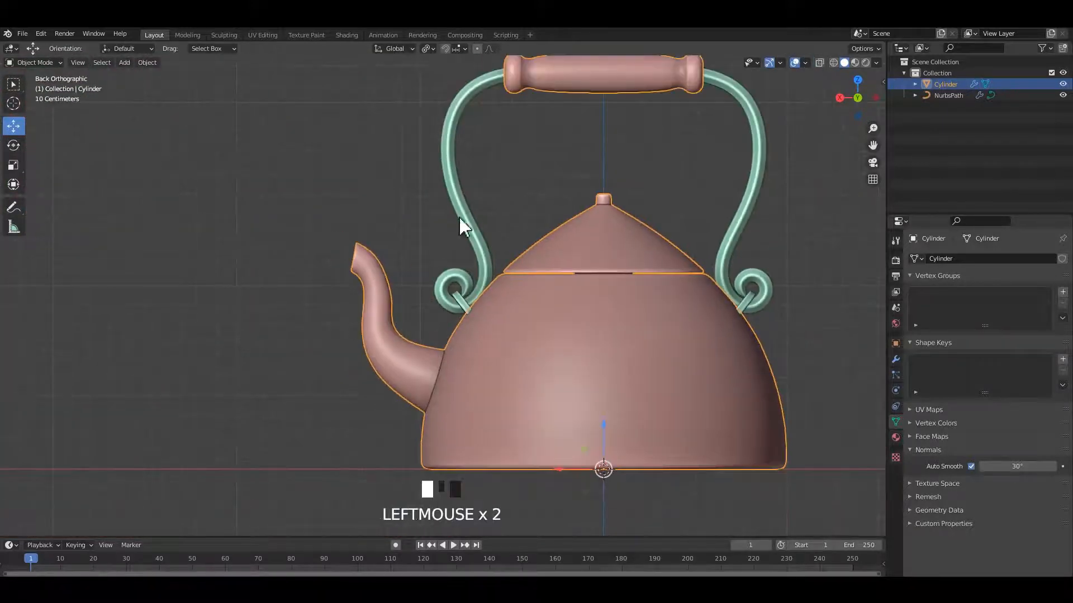
left_click(551, 177)
key("shift+a")
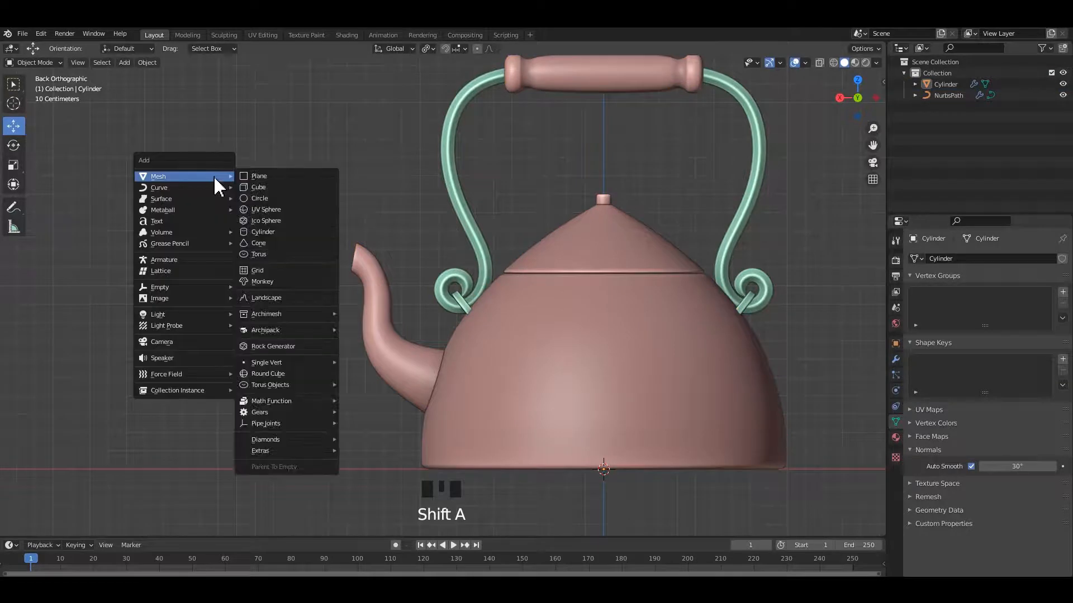
mouse_move(176, 187)
left_click(259, 209)
scroll(588, 407, "down", 2)
right_click(598, 391)
left_click(597, 389)
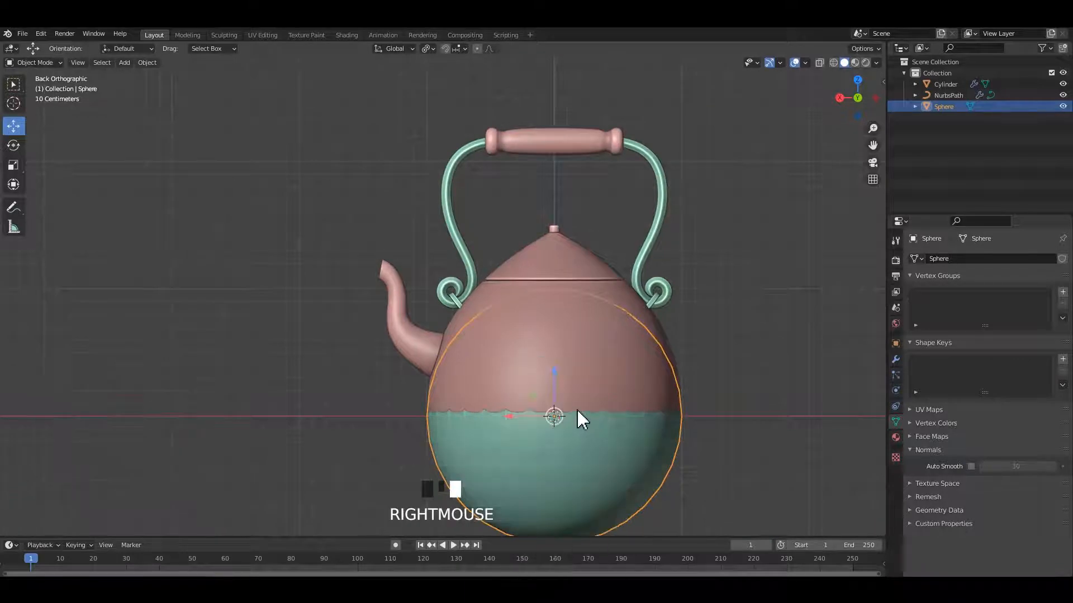
Step: Raise the sphere about 1.5 m, scale it down to knob size and seat it on the stub atop the lid
left_click(546, 367)
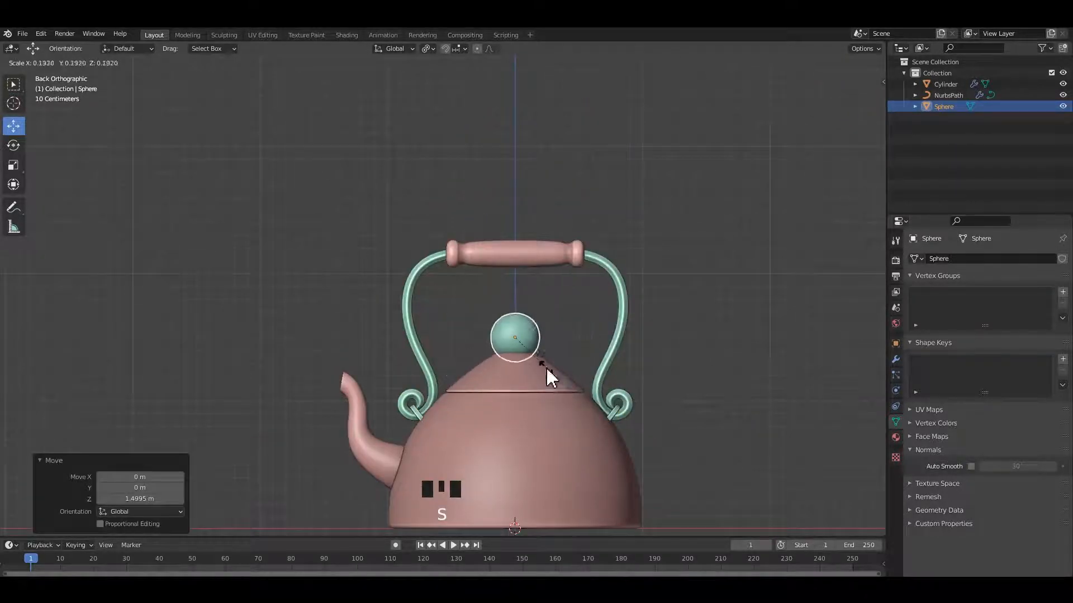
scroll(569, 348, "up", 5)
scroll(568, 347, "up", 2)
left_click_drag(539, 357, 499, 297)
scroll(659, 428, "down", 4)
key("s")
left_click(555, 358)
key("grave")
middle_click_drag(587, 366, 509, 317, "shift")
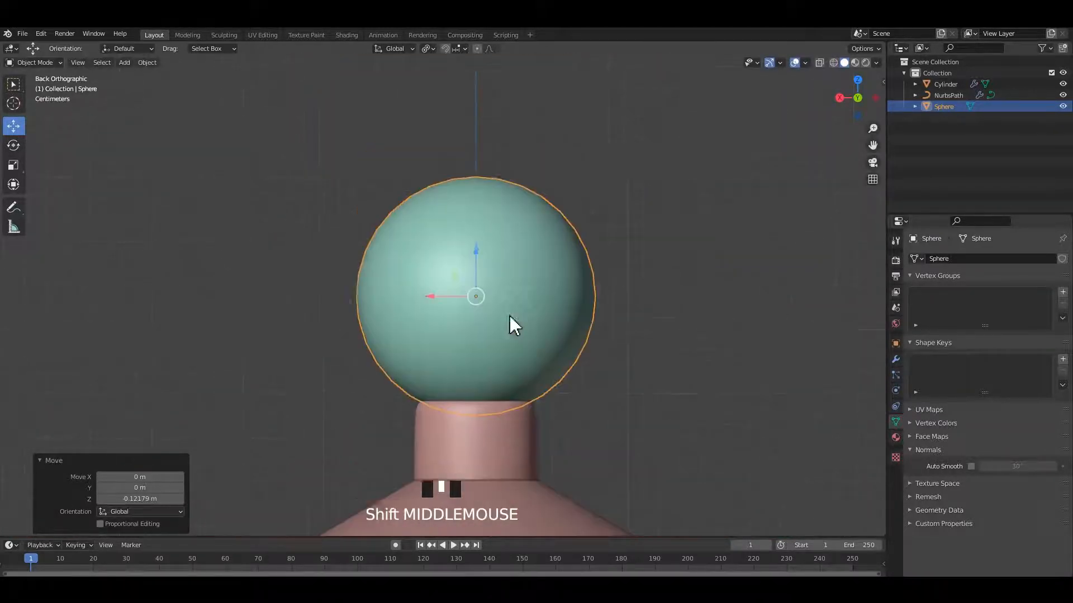
left_click_drag(492, 236, 492, 279)
scroll(556, 260, "down", 5)
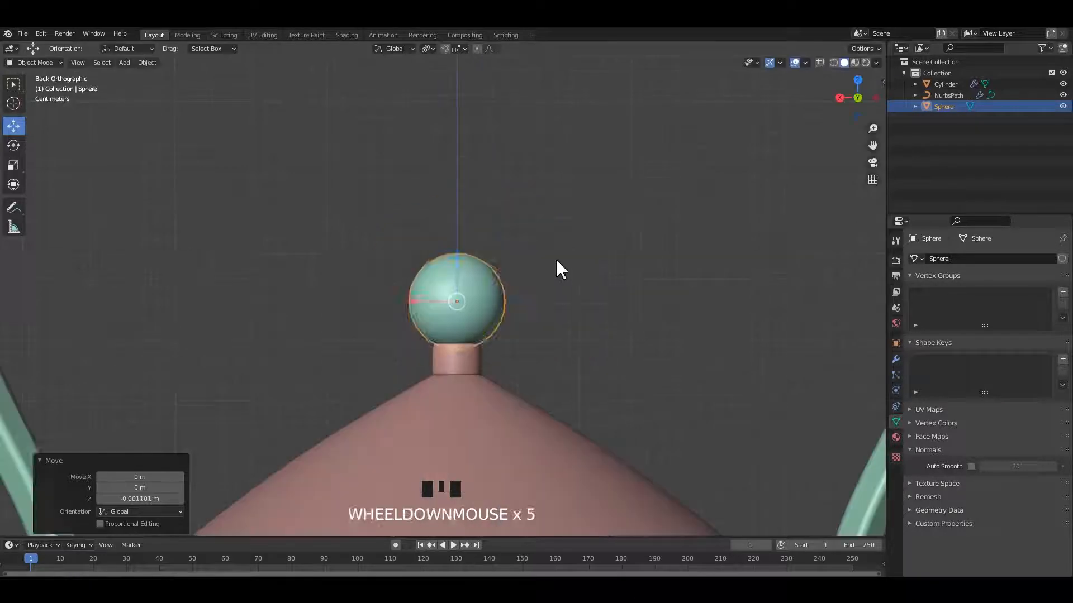
Step: Join the sphere knob into the kettle body object
left_click(556, 260)
left_click(480, 321)
left_click(484, 405, "shift")
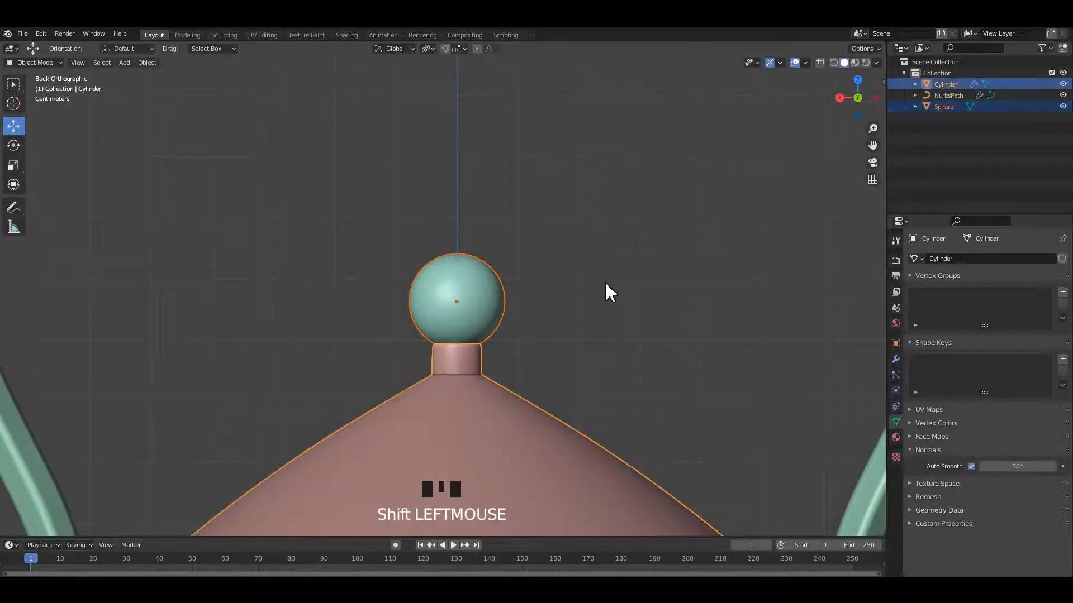
key("ctrl+j")
scroll(571, 280, "down", 4)
scroll(570, 276, "down", 3)
middle_click_drag(570, 276, 562, 268, "shift")
middle_click_drag(491, 329, 502, 290)
key("shift+a")
mouse_move(224, 225)
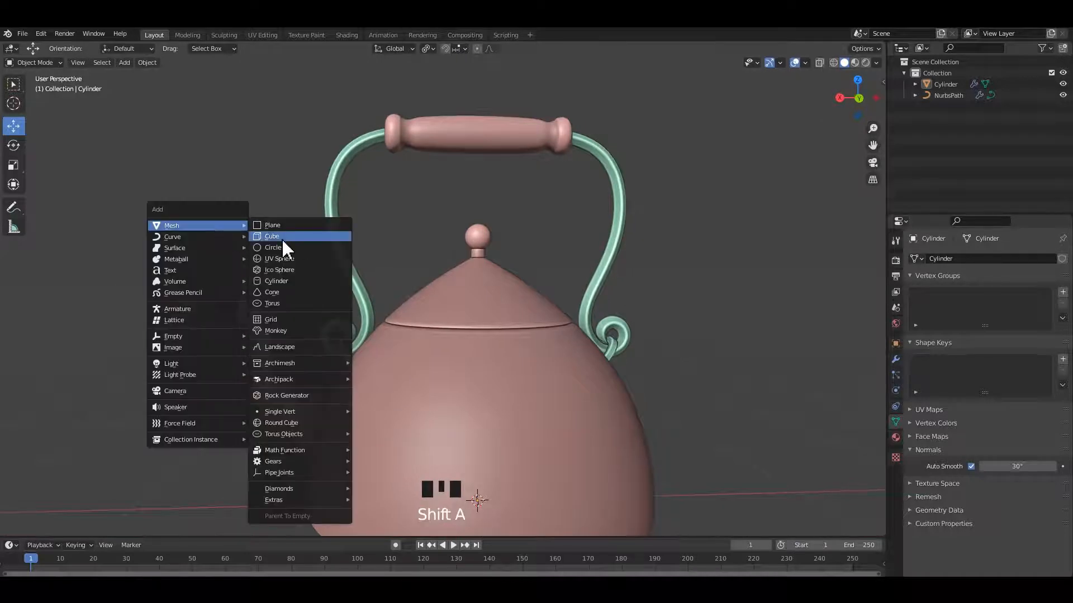
mouse_move(186, 236)
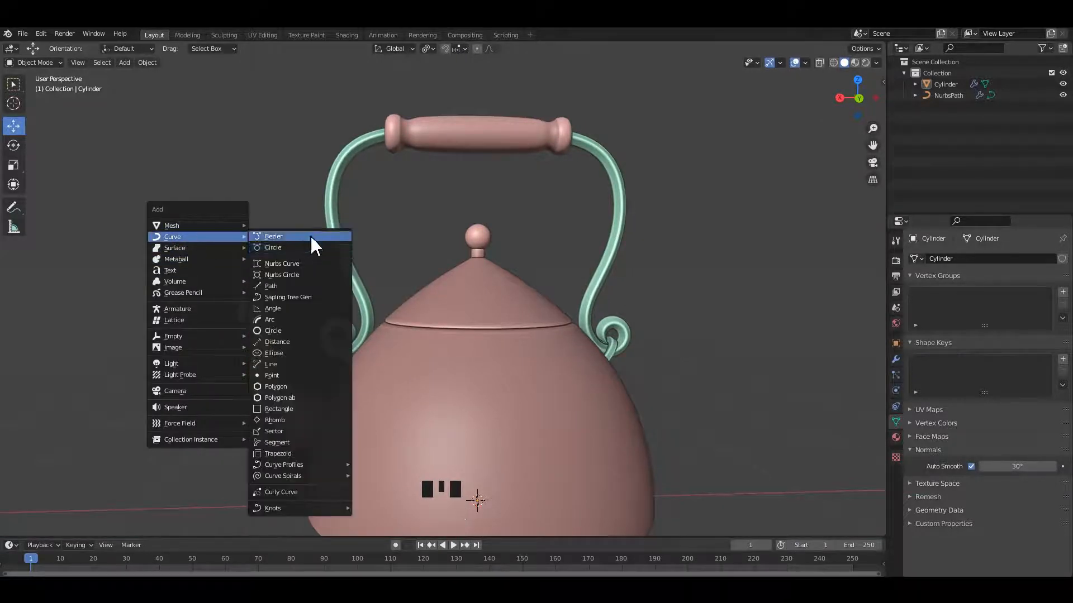
left_click(673, 353)
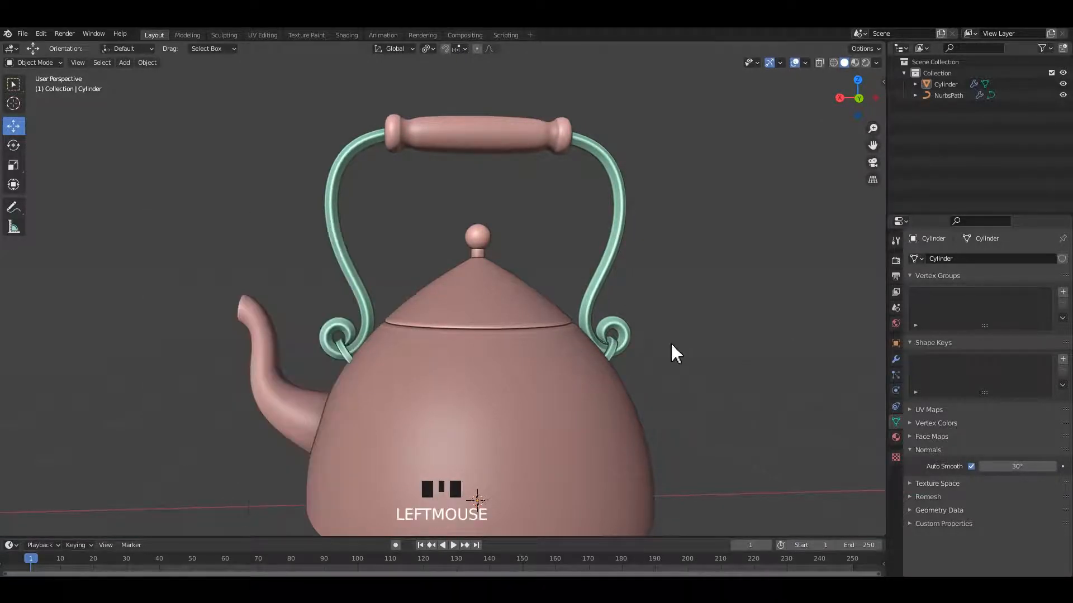
left_click(616, 351)
left_click(240, 217)
Step: Add a torus with 18 major segments
key("shift+a")
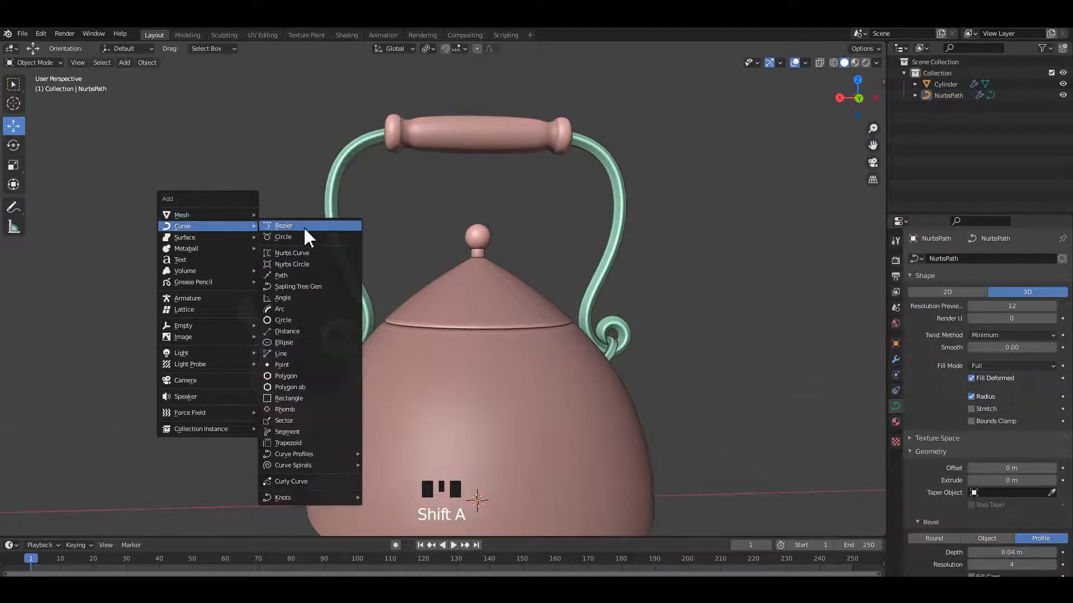
mouse_move(240, 215)
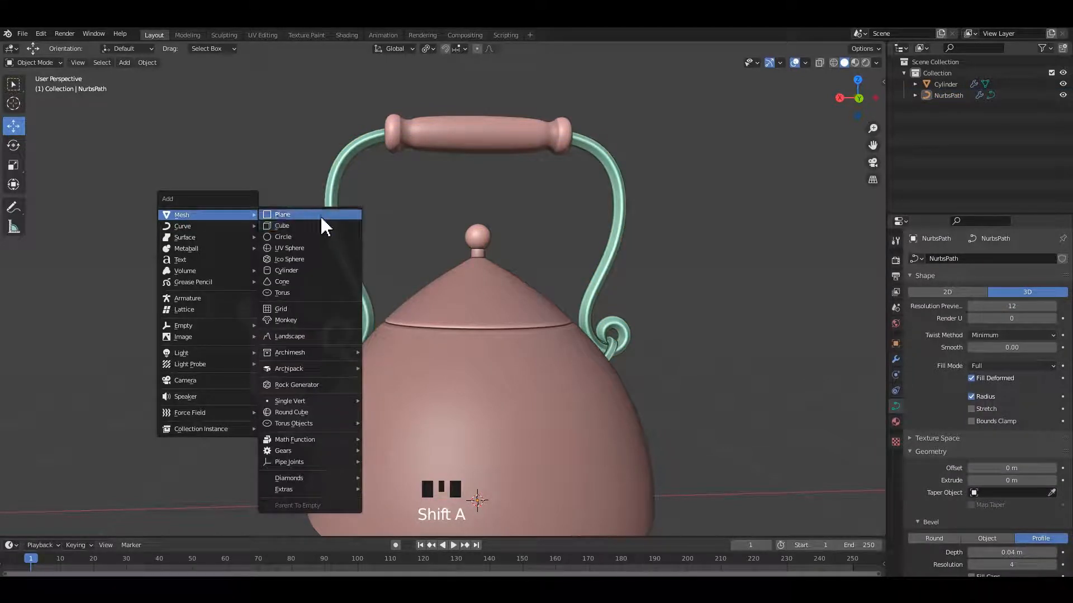
left_click(299, 291)
scroll(478, 351, "down", 4)
scroll(501, 360, "up", 1)
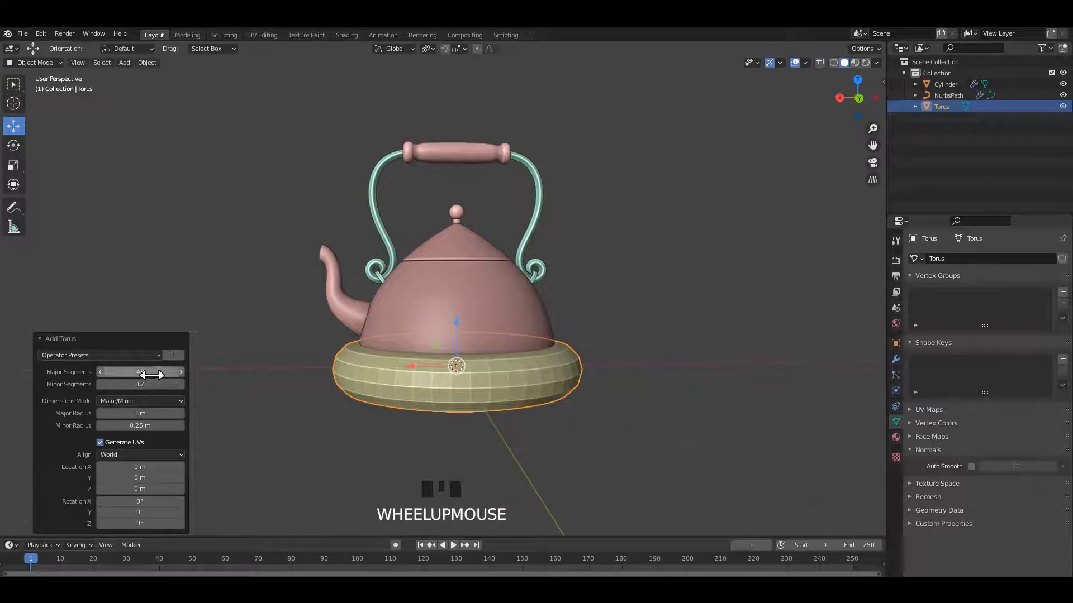
key("Return")
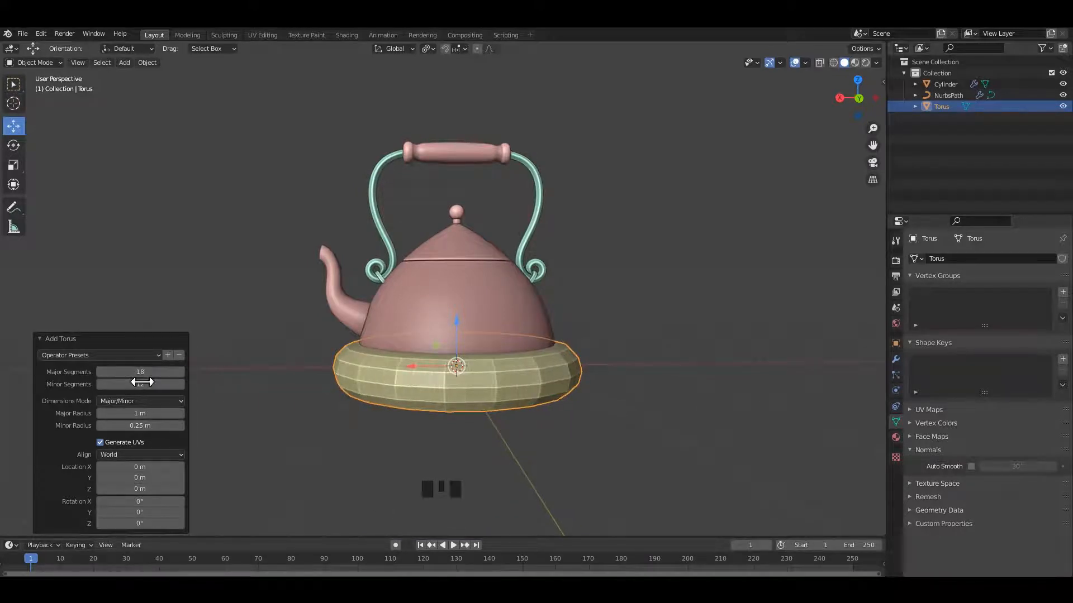
left_click(715, 417)
Step: Rotate the torus about 65° in the back view and scale it down to a small ring
middle_click_drag(572, 361, 542, 371, "alt")
left_click(536, 371)
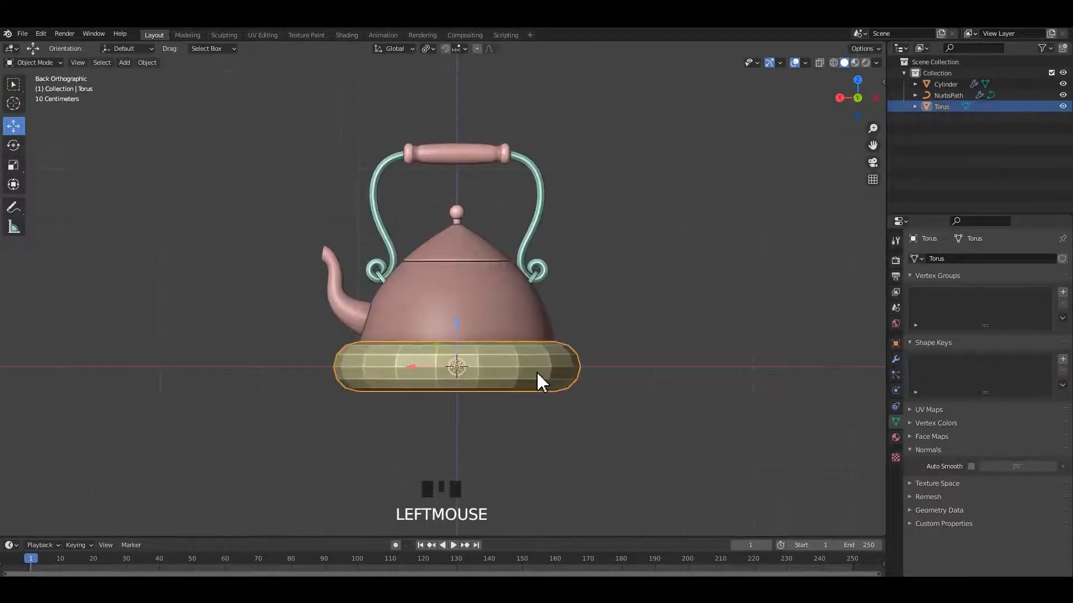
scroll(621, 400, "up", 1)
key("r")
left_click(553, 251)
key("s")
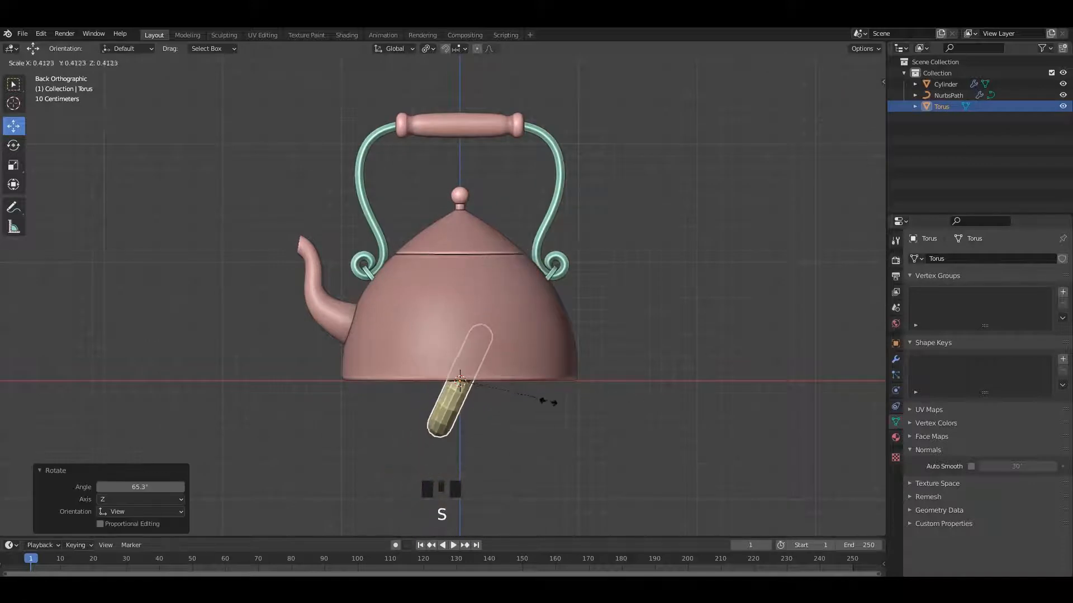
left_click(468, 387)
key("ctrl+s")
Step: Move the ring about 0.95 m in X and 0.47 m in Z to the spout's base and shrink it around the spout
left_click_drag(470, 391, 359, 352)
middle_click_drag(360, 352, 530, 357, "alt")
scroll(555, 359, "up", 4)
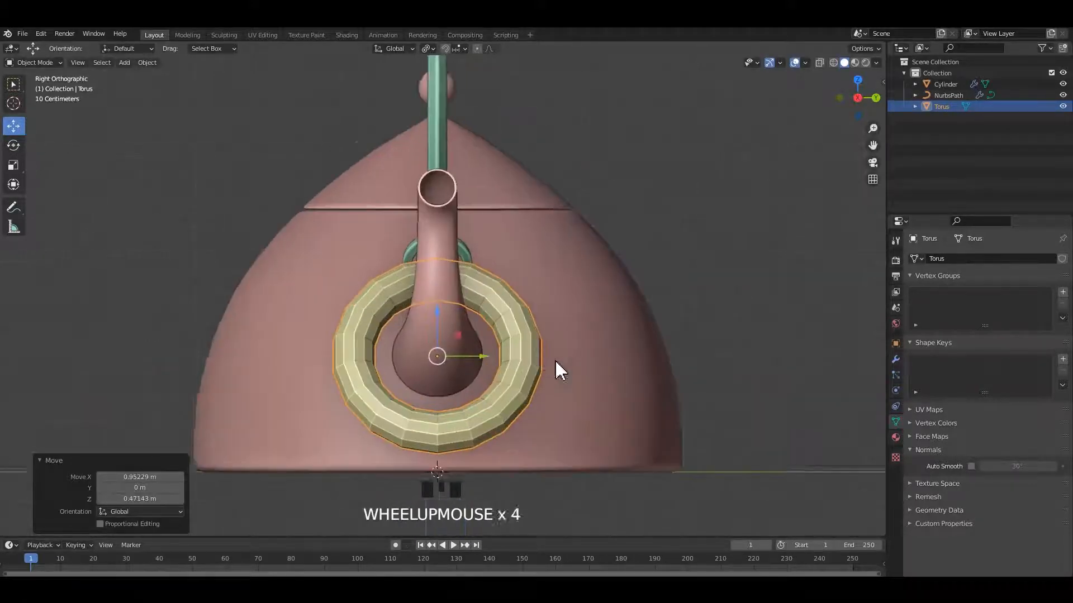
key("s")
left_click(518, 357)
Step: Shade the ring smooth and give it a level 1 subdivision
scroll(528, 366, "up", 2)
right_click(537, 367)
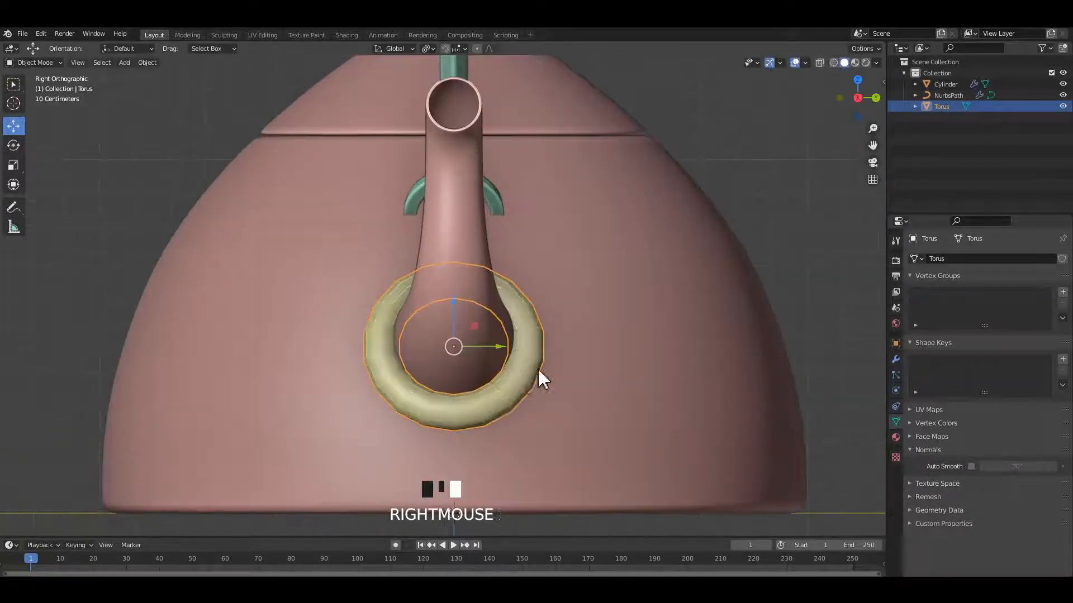
key("ctrl+1")
Step: Shift and tilt the ring in the front view to follow the joint between the spout and the body
middle_click_drag(484, 376, 618, 364, "alt")
left_click(763, 385)
left_click(628, 385)
scroll(643, 380, "up", 2)
mouse_move(618, 363)
left_mouse_down()
mouse_move(642, 336)
mouse_move(633, 352)
left_mouse_up()
key("r")
left_click(742, 398)
middle_click_drag(676, 369, 619, 360, "shift")
scroll(734, 417, "up", 2)
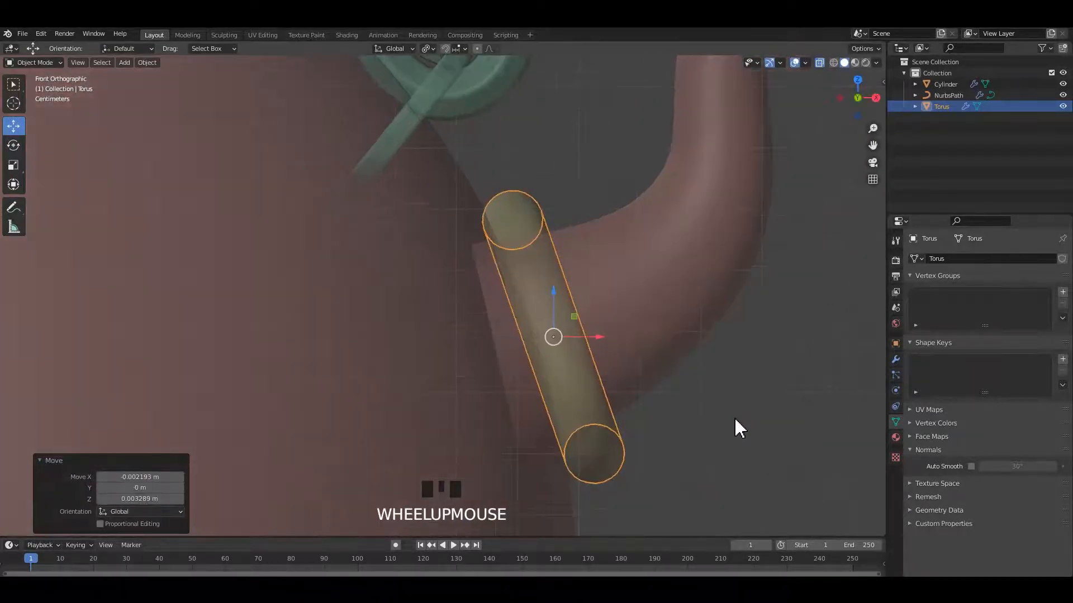
Step: Fine-tune the ring's rotation and position against the body around the spout's base, and turn off X-ray display
key("r")
left_click(734, 422)
left_click_drag(581, 352, 564, 339)
key("alt+z")
scroll(716, 351, "down", 8)
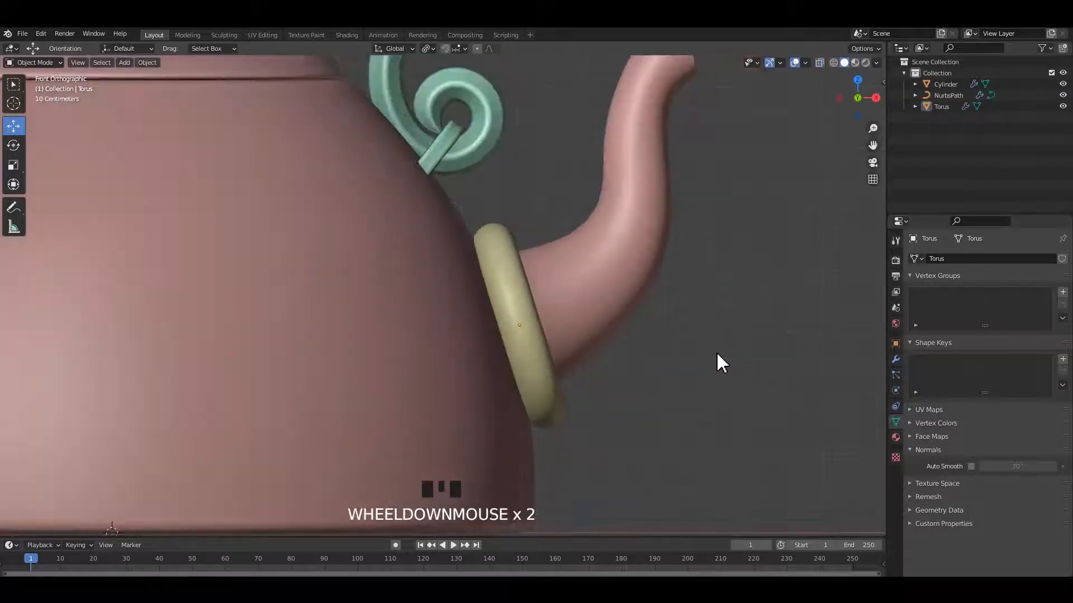
Step: Save the file, and thin the tube of the spout's base ring with Shrink/Fatten on its mesh
middle_click_drag(634, 328, 425, 333)
key("ctrl+s")
scroll(434, 329, "up", 2)
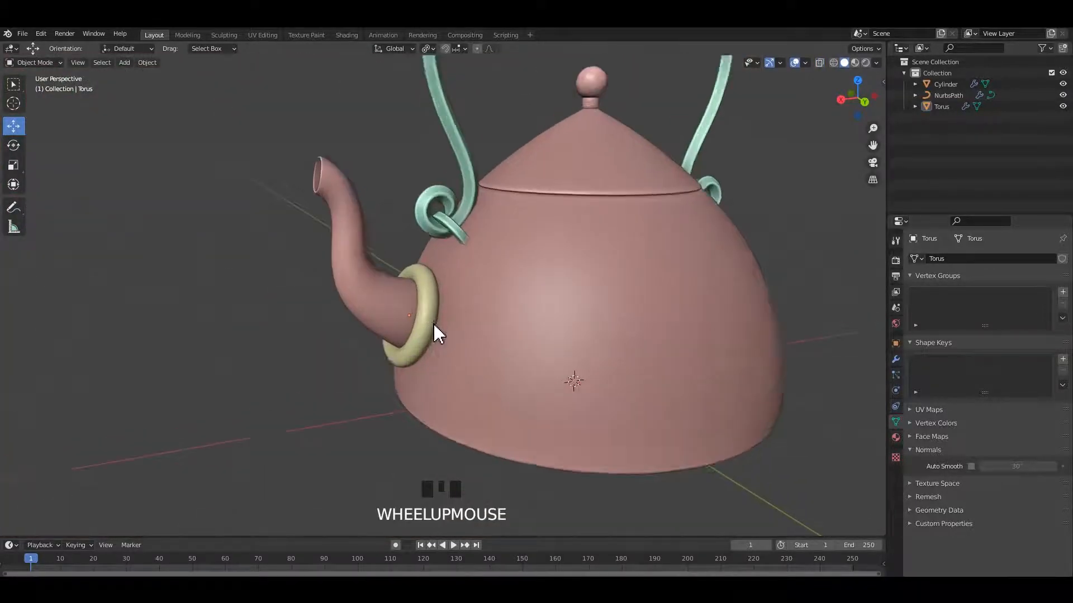
left_click(431, 334)
scroll(430, 335, "up", 4)
key("Tab")
scroll(498, 369, "up", 2)
key("alt+s")
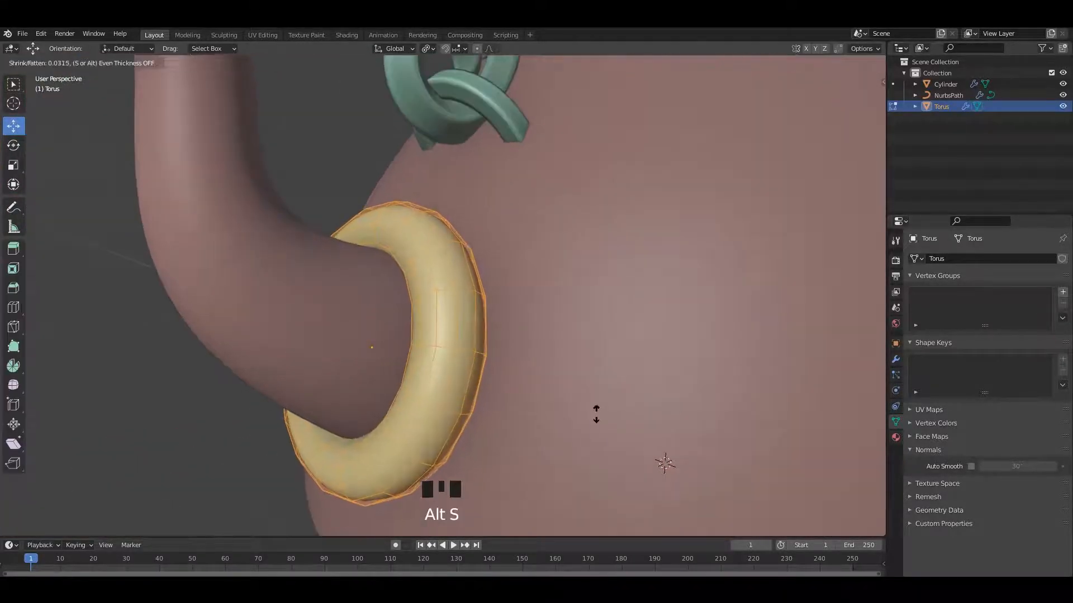
left_click(579, 439)
Step: Shift the ring's mesh slightly toward the body in the front view to follow the joint, and turn off X-ray display
middle_click_drag(579, 438, 586, 348, "alt")
left_click_drag(586, 348, 566, 359)
scroll(635, 374, "down", 2)
key("Tab")
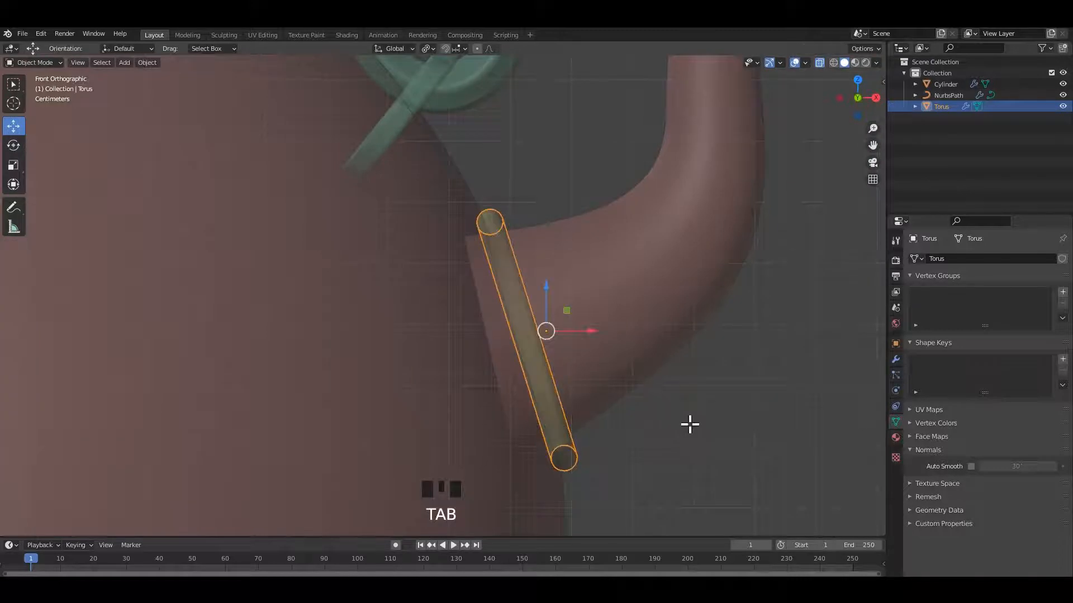
key("Tab")
key("Tab")
key("alt+z")
scroll(663, 364, "down", 2)
Step: Scale the ring slightly so it fits closely around the spout's base
middle_click_drag(664, 364, 541, 354)
left_click(541, 355)
left_click(541, 354)
middle_click_drag(592, 379, 643, 370, "shift")
key("s")
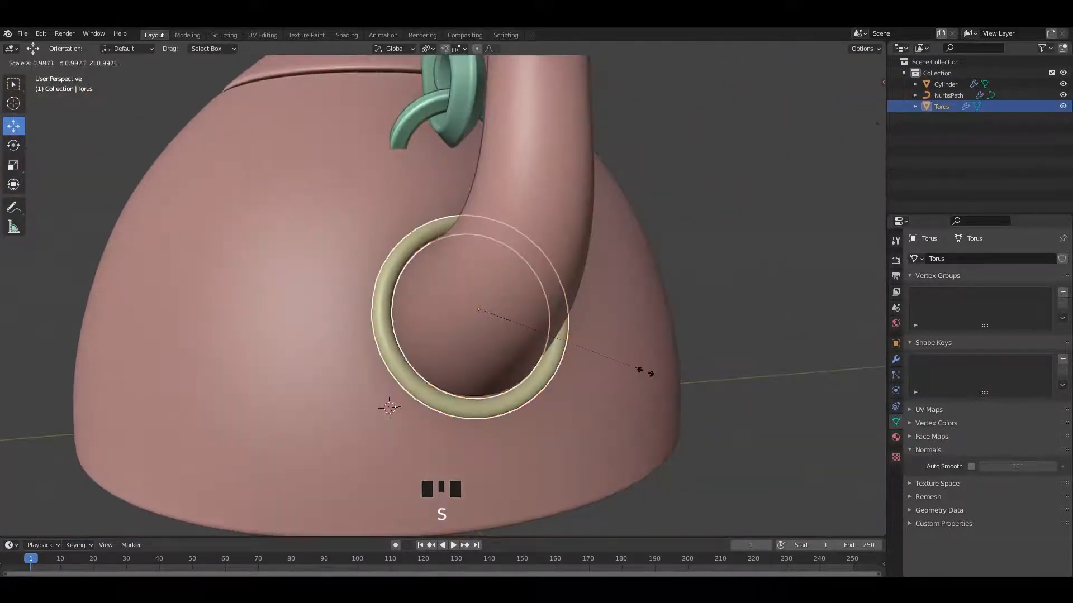
left_click(637, 369)
Step: Join the ring into the kettle body object and apply all transforms to it
middle_click_drag(457, 335, 515, 363)
scroll(594, 364, "down", 2)
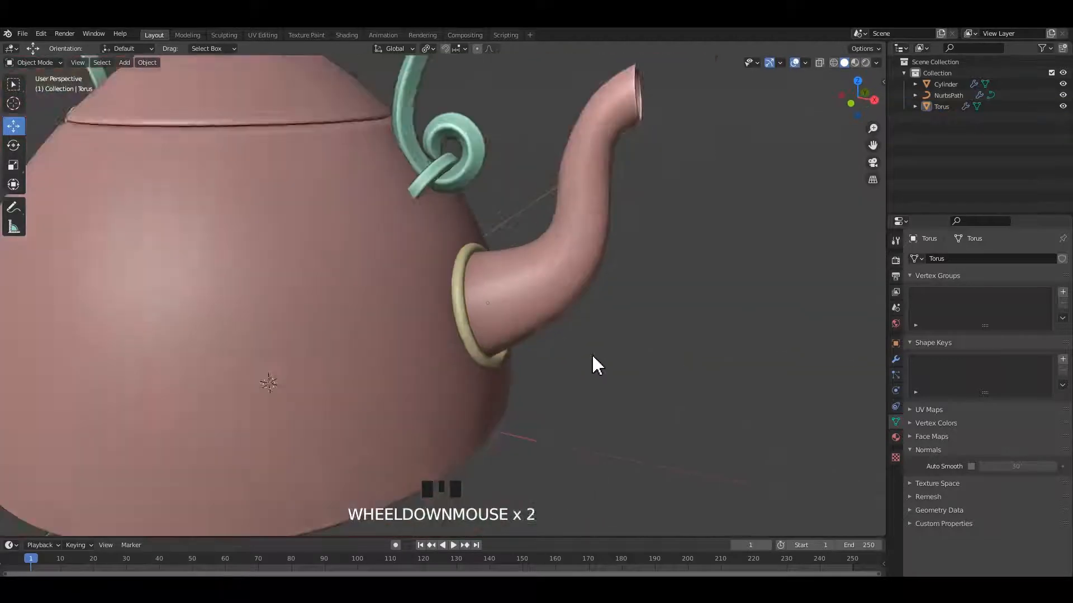
middle_click_drag(594, 364, 443, 327)
left_click(535, 304, "shift")
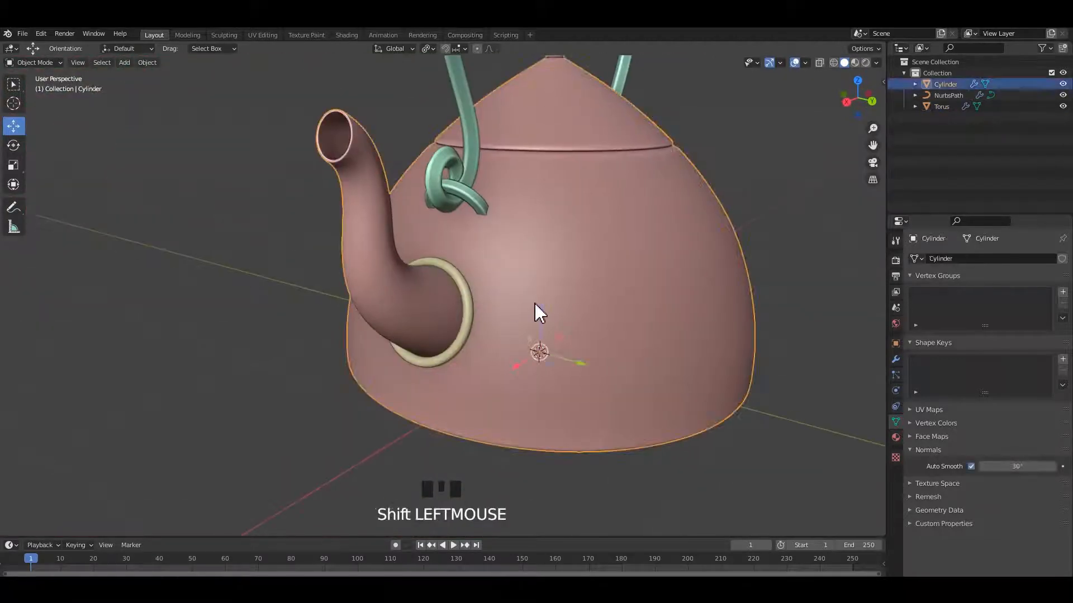
left_click(467, 315)
left_click(569, 322, "shift")
key("ctrl+j")
key("ctrl+a")
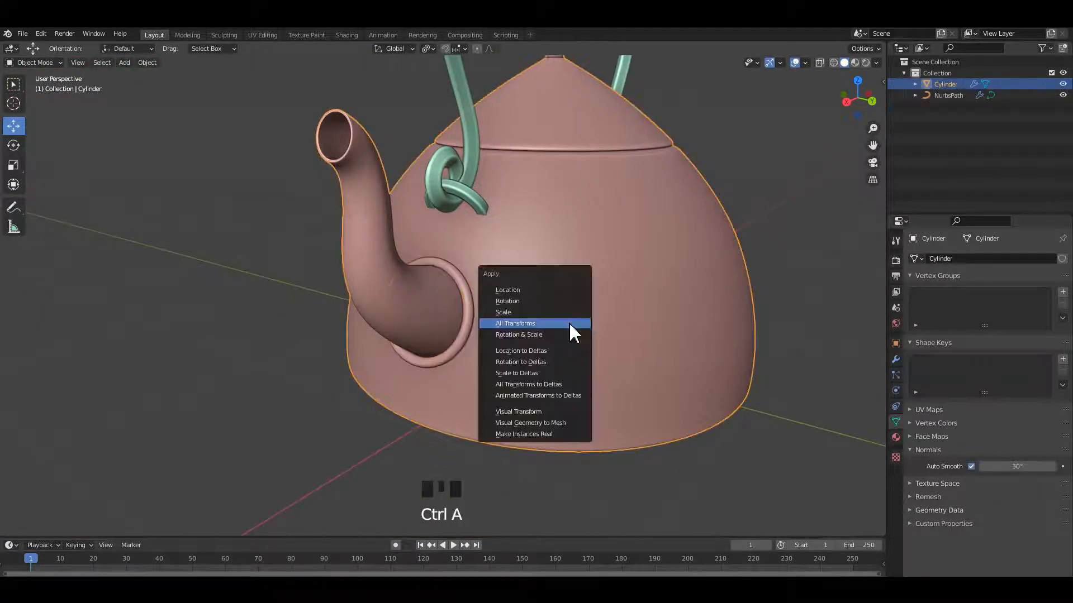
left_click(568, 323)
Step: Look over the whole kettle from several sides and save the file
middle_click_drag(830, 246, 736, 306, "alt")
scroll(736, 258, "down", 2)
middle_click_drag(604, 273, 485, 242)
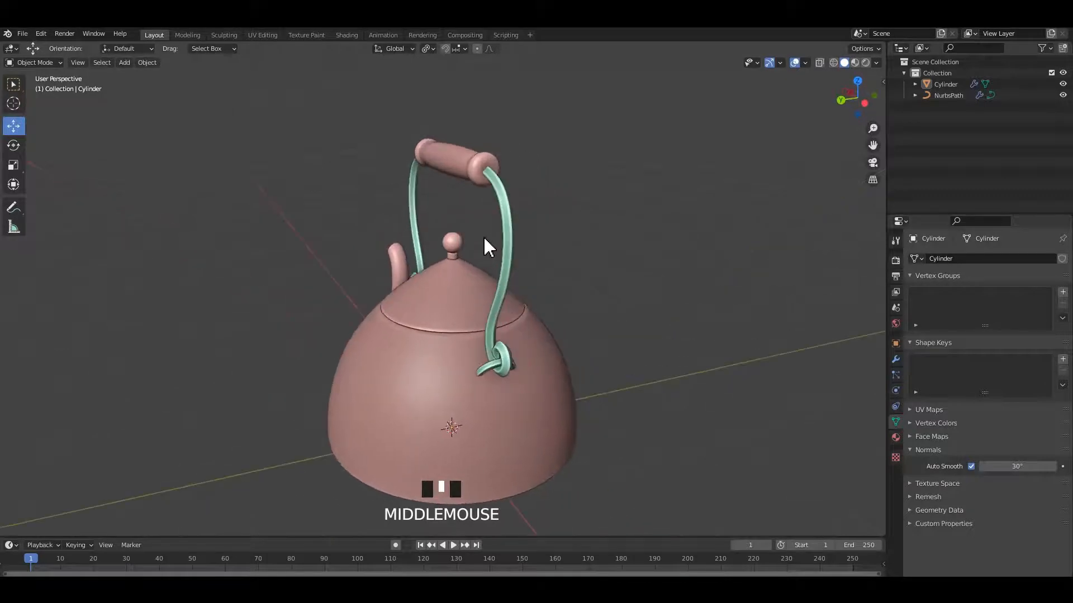
key("ctrl+s")
scroll(510, 199, "up", 3)
middle_click_drag(511, 200, 540, 244)
Step: Switch to the Animation workspace and shrink the Dope Sheet to enlarge the views above it
left_click(347, 34)
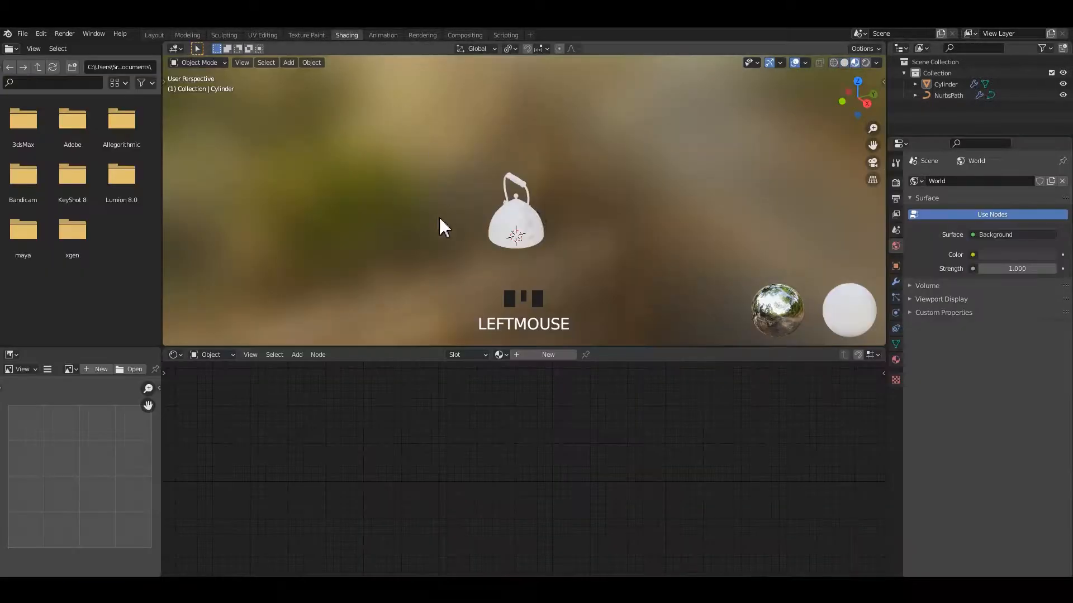
left_click(380, 34)
scroll(159, 218, "up", 2)
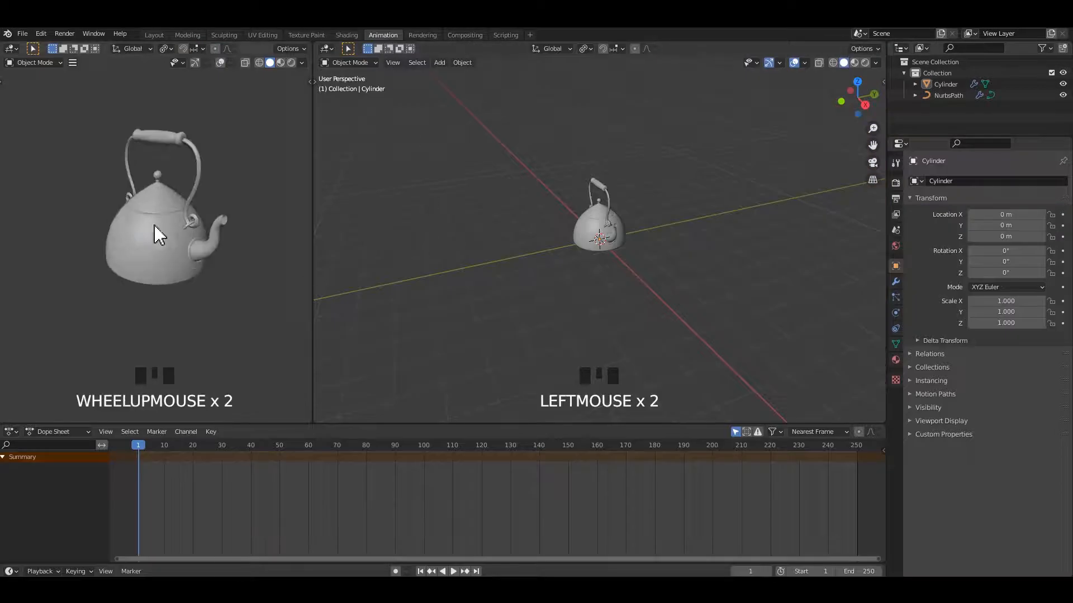
middle_click_drag(155, 226, 173, 213)
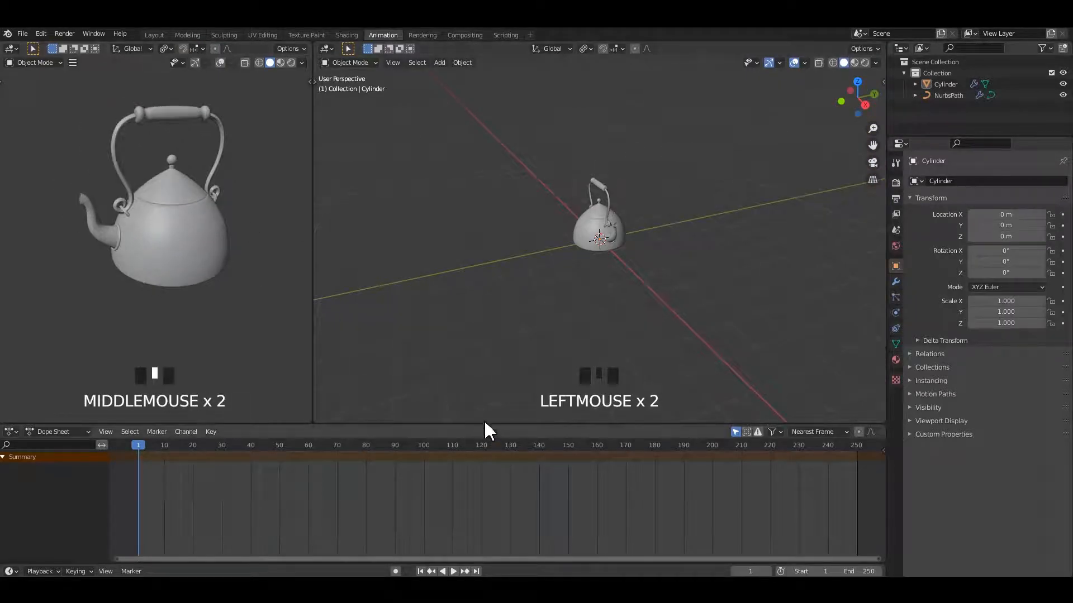
left_click_drag(484, 427, 484, 532)
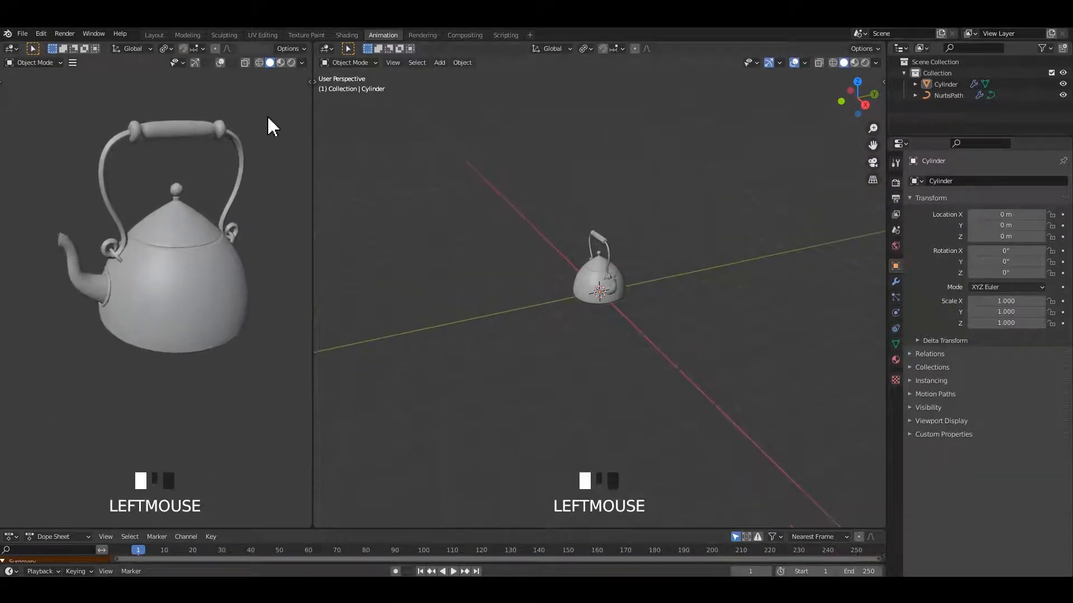
Step: Show the kettle in Material Preview in the smaller viewport, select its body and open the render settings
left_click(280, 62)
double_click(221, 145)
mouse_move(259, 145)
middle_mouse_down()
mouse_move(256, 200)
mouse_move(287, 244)
mouse_move(193, 244)
mouse_move(285, 233)
middle_mouse_up()
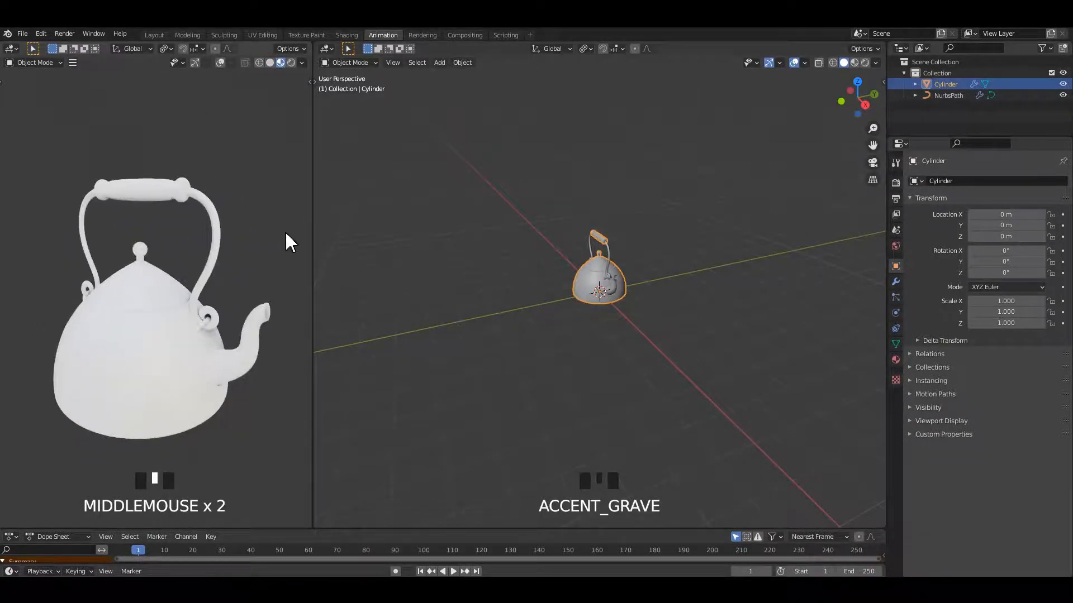
left_click(895, 183)
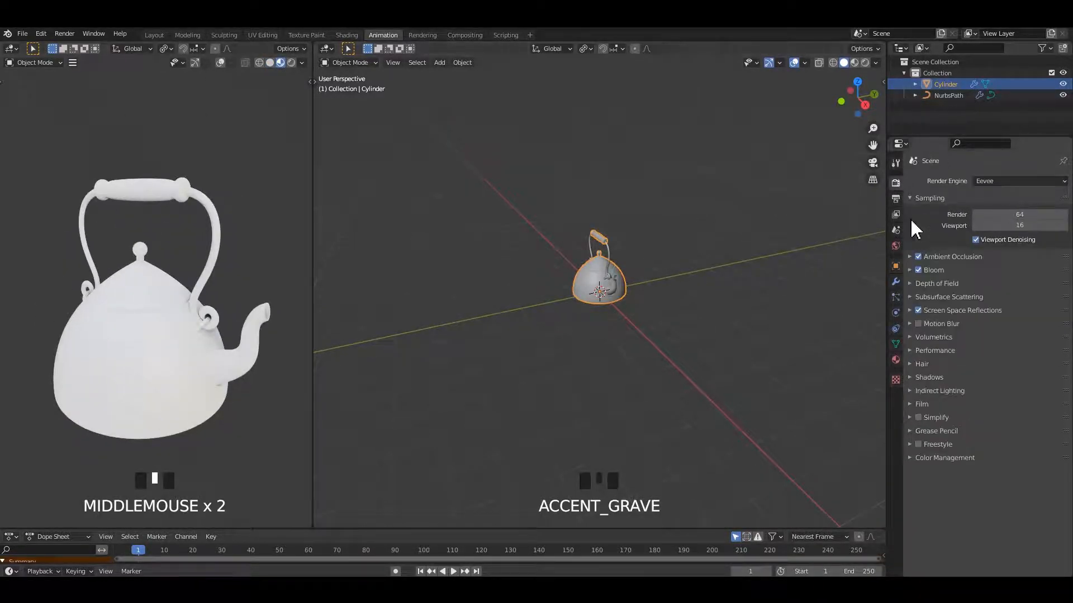
Step: Turn the larger viewport into a Shader Editor without its sidebar, and save the file
left_click(326, 49)
left_click(352, 152)
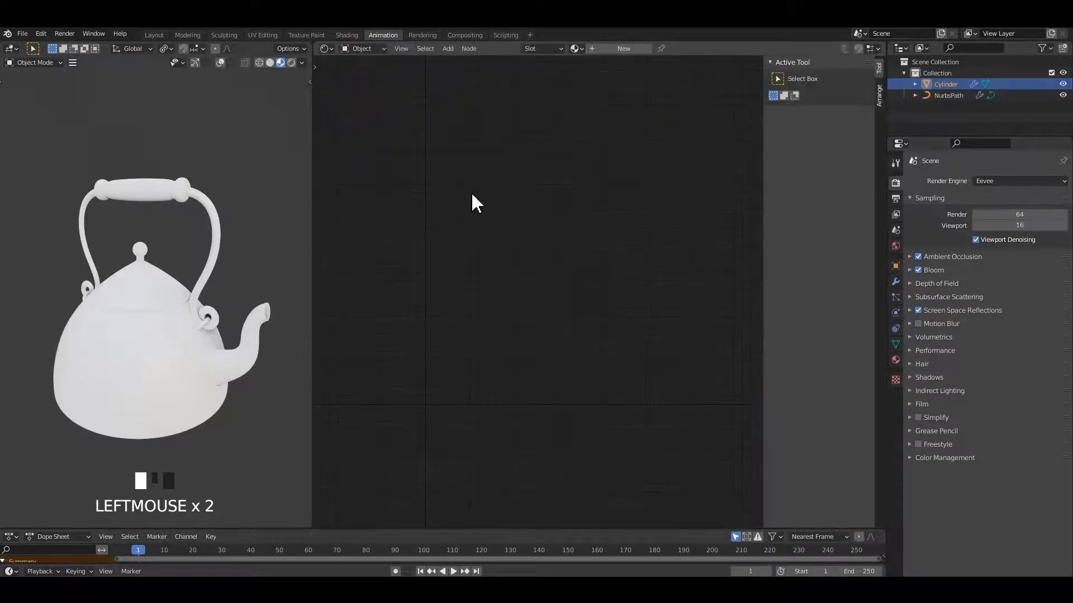
key("n")
middle_click_drag(145, 210, 173, 275, "shift")
key("ctrl+s")
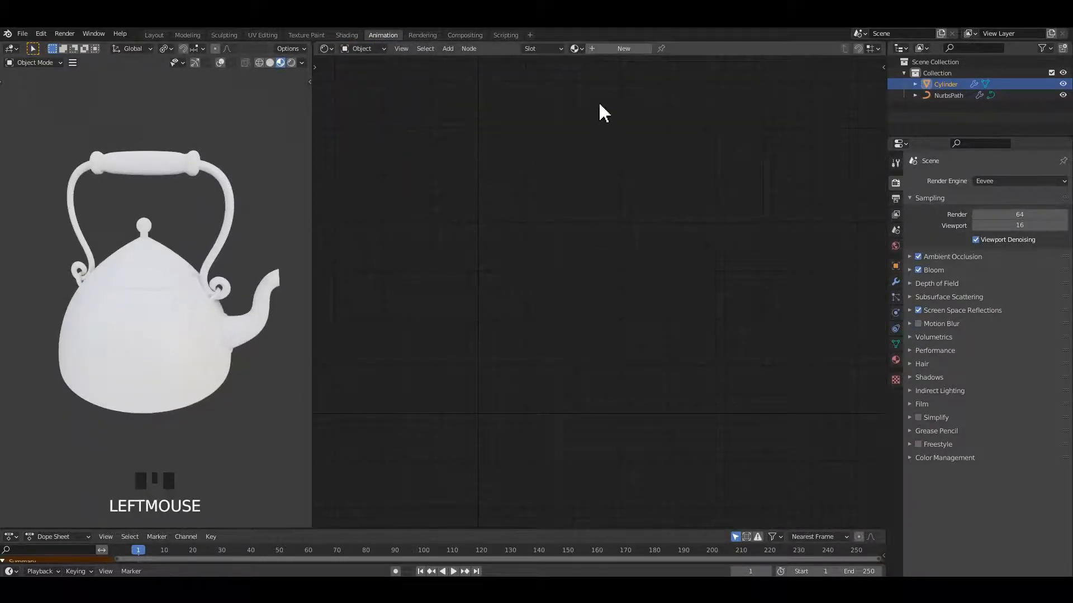
Step: Create a new Principled BSDF material for the kettle body
left_click(623, 49)
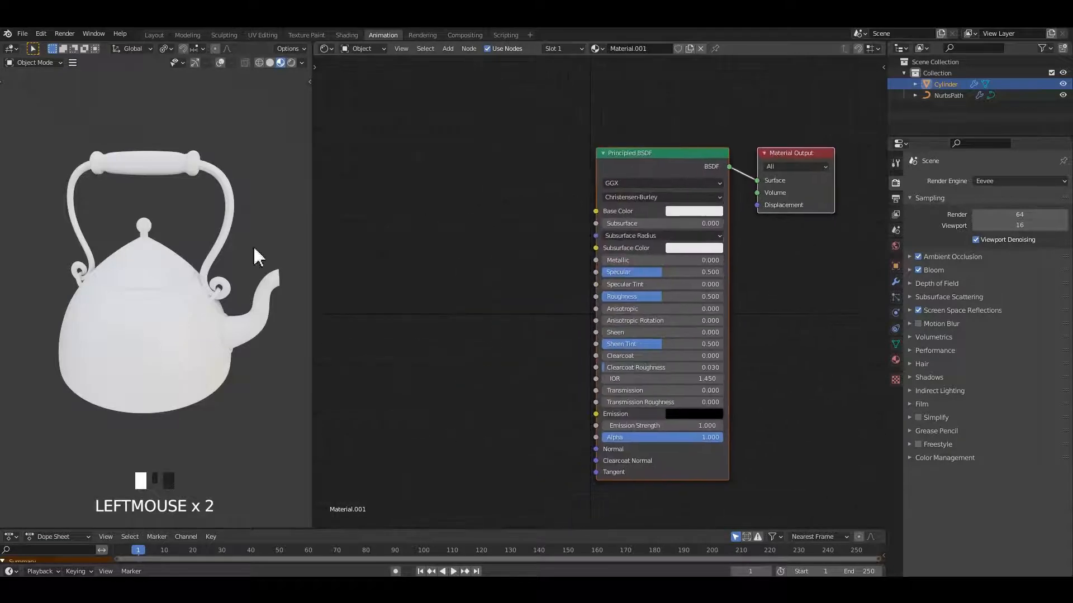
middle_click_drag(257, 256, 147, 260)
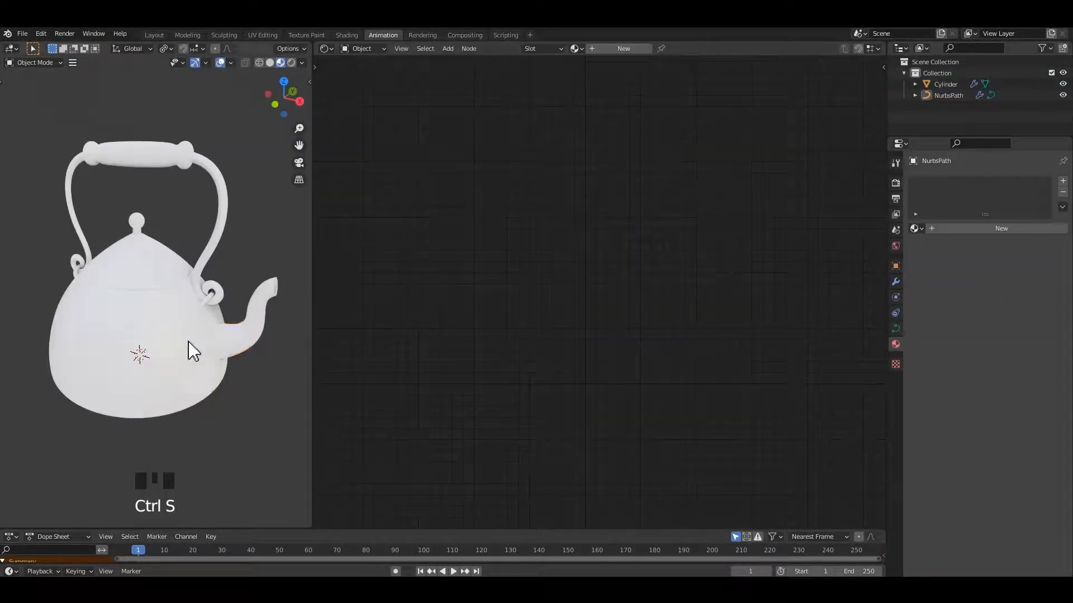
left_click(189, 345)
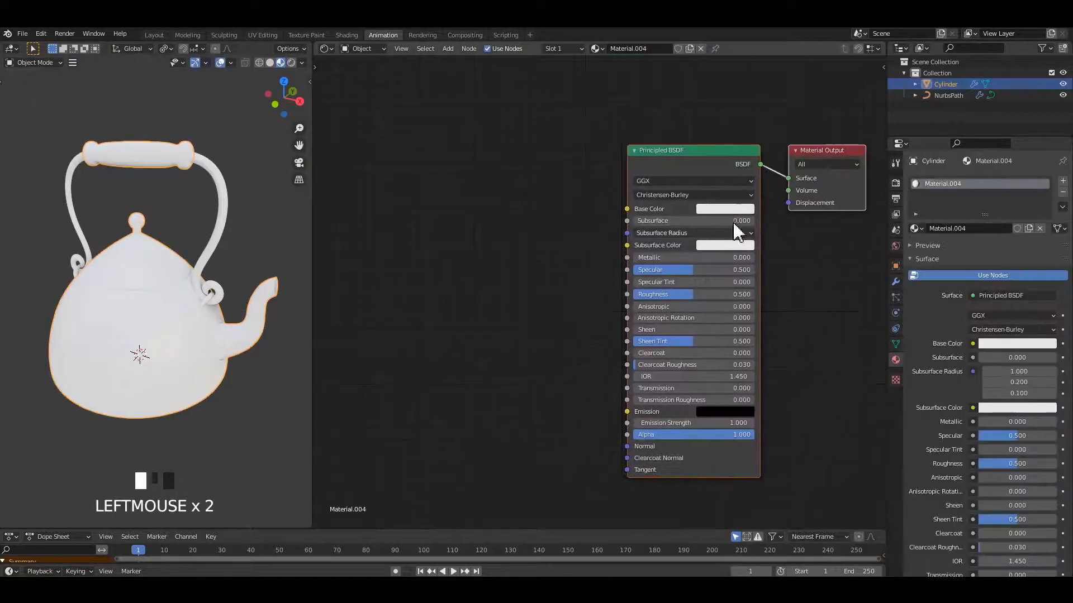
Step: Add an Image Texture node with linked Texture Coordinate and Mapping nodes, and delete only the Image Texture node
key("shift+a")
left_click(559, 237)
left_click(595, 255)
left_click(506, 213)
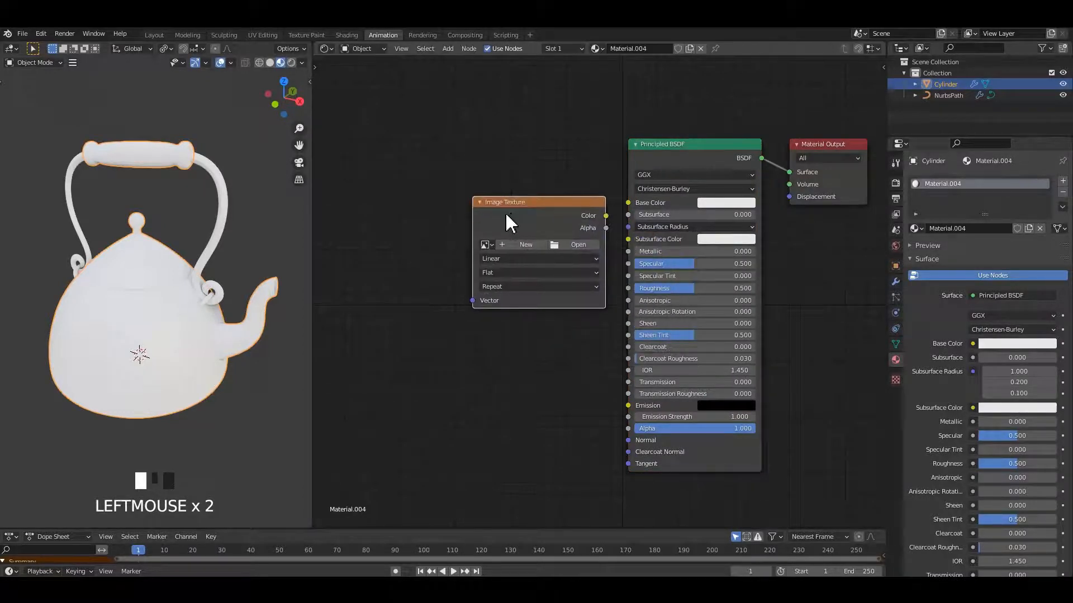
middle_click_drag(506, 213, 611, 263)
scroll(613, 266, "down", 2)
left_click_drag(622, 250, 600, 240)
key("ctrl+t")
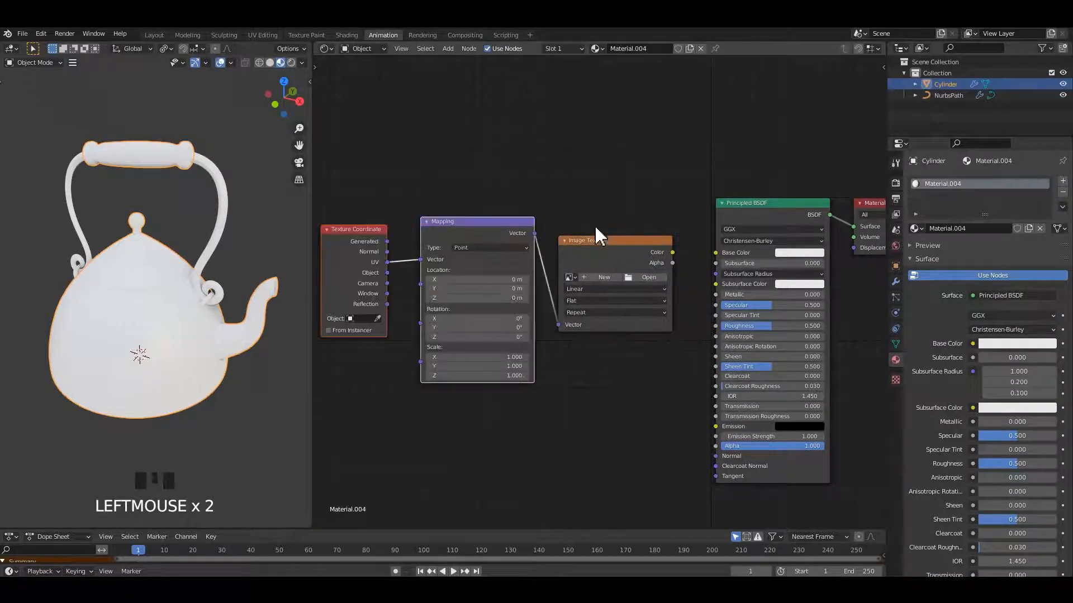
mouse_move(595, 224)
middle_mouse_down()
mouse_move(570, 206)
mouse_move(580, 215)
middle_mouse_up()
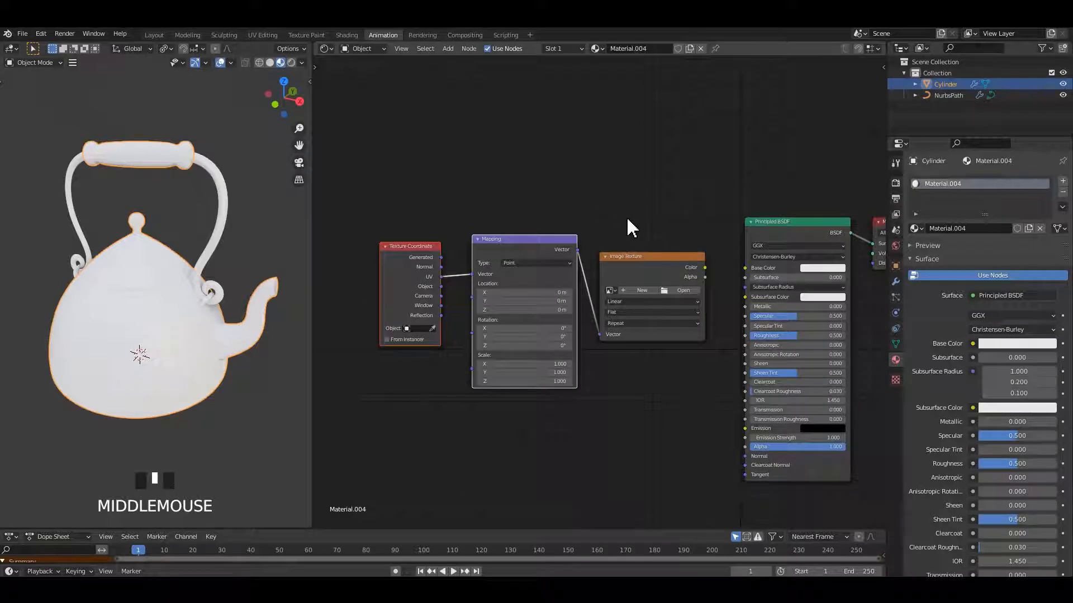
key("Delete")
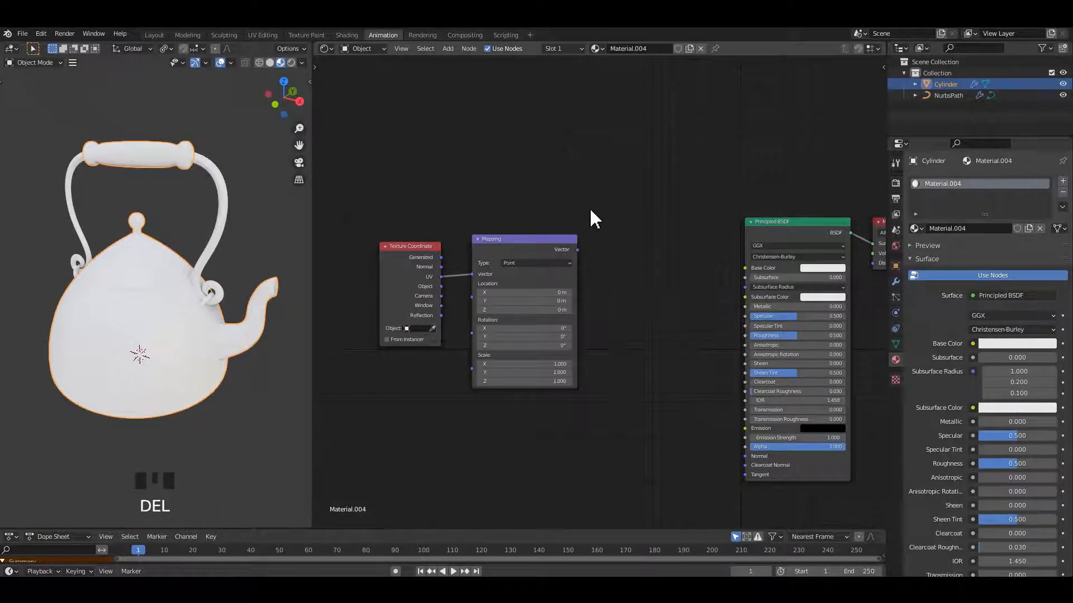
Step: Add a ColorRamp node before the Principled BSDF and spread out the Texture Coordinate and Mapping nodes
left_click(624, 238)
left_click(606, 218)
left_click_drag(394, 195, 531, 277)
left_click_drag(520, 241, 468, 230)
left_click_drag(639, 208, 657, 244)
middle_click_drag(594, 199, 672, 189)
scroll(672, 189, "up", 1)
left_click_drag(402, 162, 491, 225)
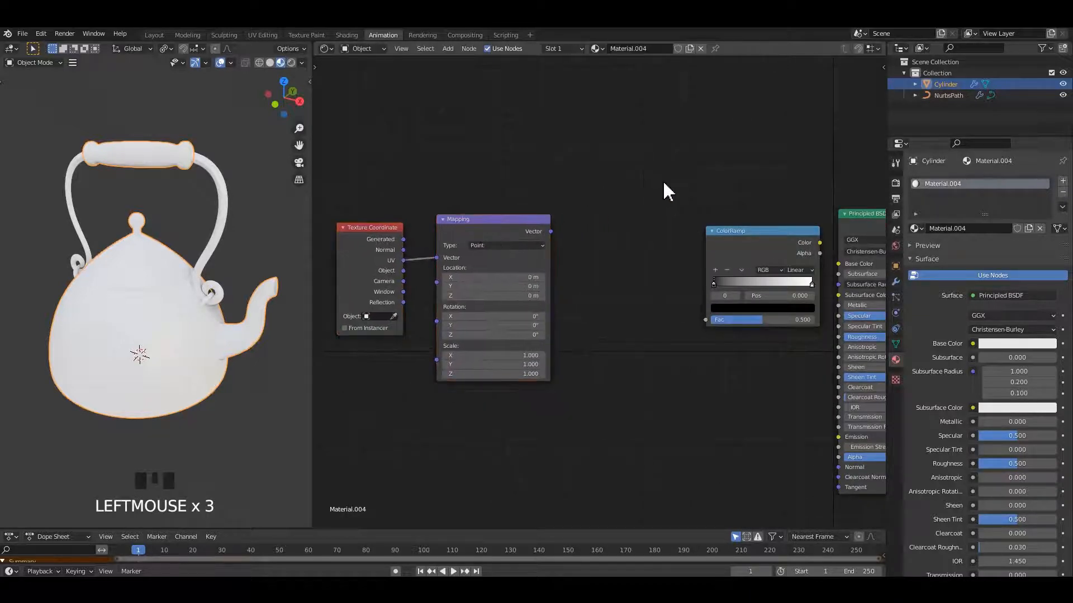
Step: Add a Separate XYZ node, link the Mapping vector into it and its X output to the ColorRamp's Fac
left_click_drag(763, 254, 744, 258)
middle_click_drag(600, 182, 626, 185)
key("shift+a")
left_click(628, 185)
type("xyz")
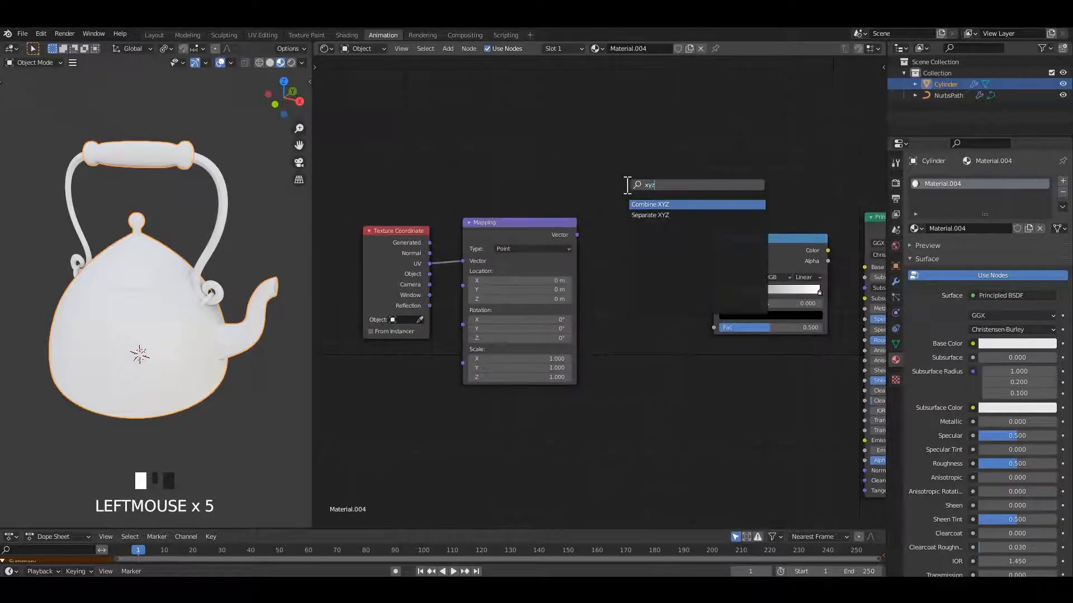
left_click(650, 215)
left_click(626, 246)
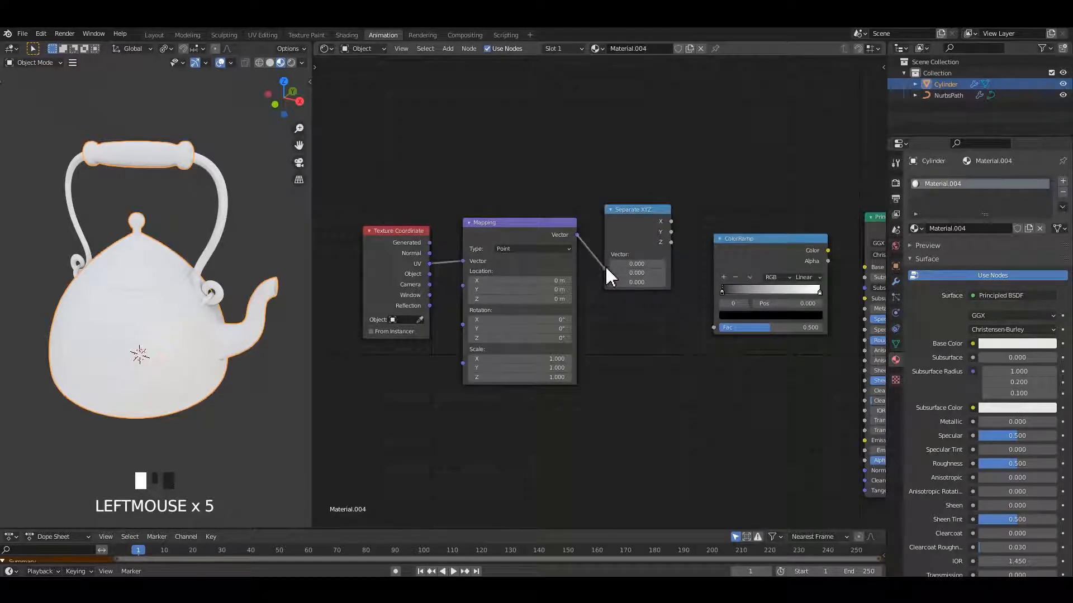
left_click_drag(610, 275, 611, 274)
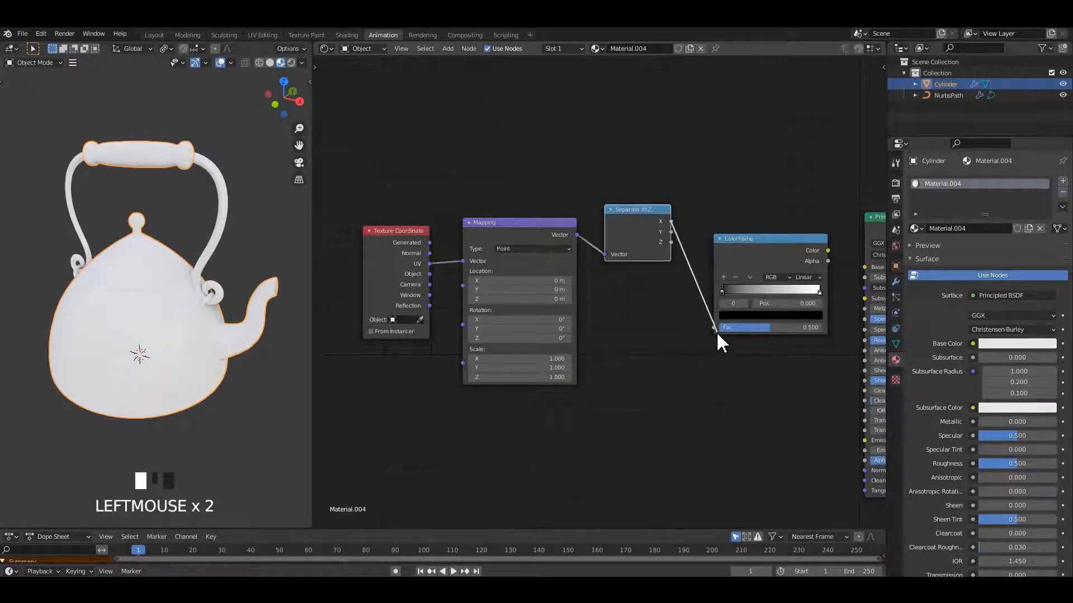
Step: Preview the ColorRamp on the kettle and drive its Fac with the Z output of Separate XYZ instead
left_click(761, 254, "ctrl+shift")
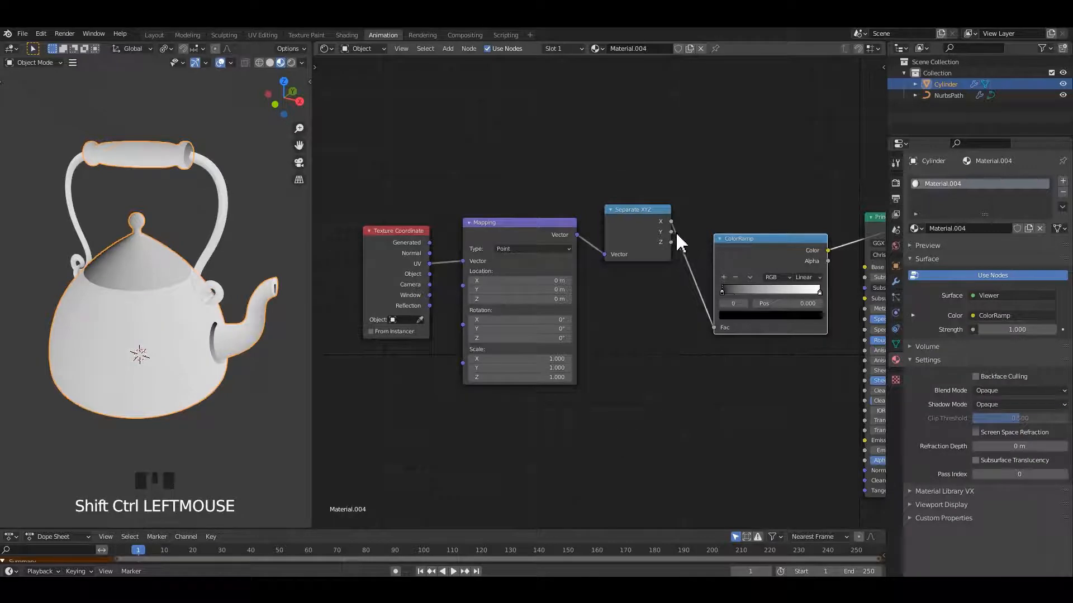
left_click_drag(716, 335, 718, 332)
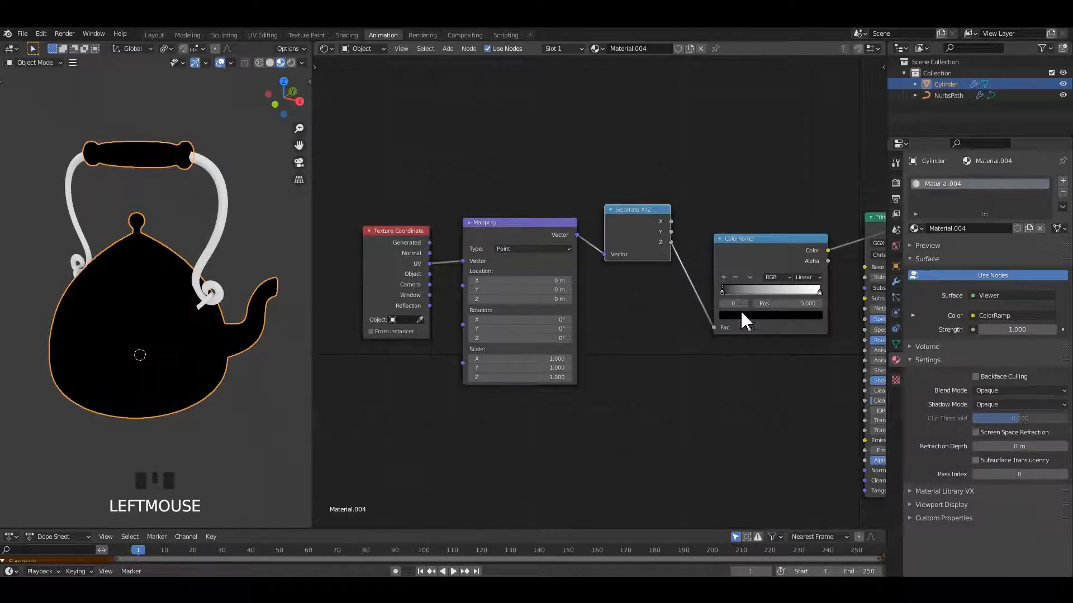
left_click(757, 260, "ctrl+shift")
middle_click_drag(224, 246, 263, 243)
scroll(739, 295, "down", 3)
Step: Restore the Principled BSDF as the material output and link the ColorRamp's Color to its Base Color
left_click(717, 285, "ctrl+shift")
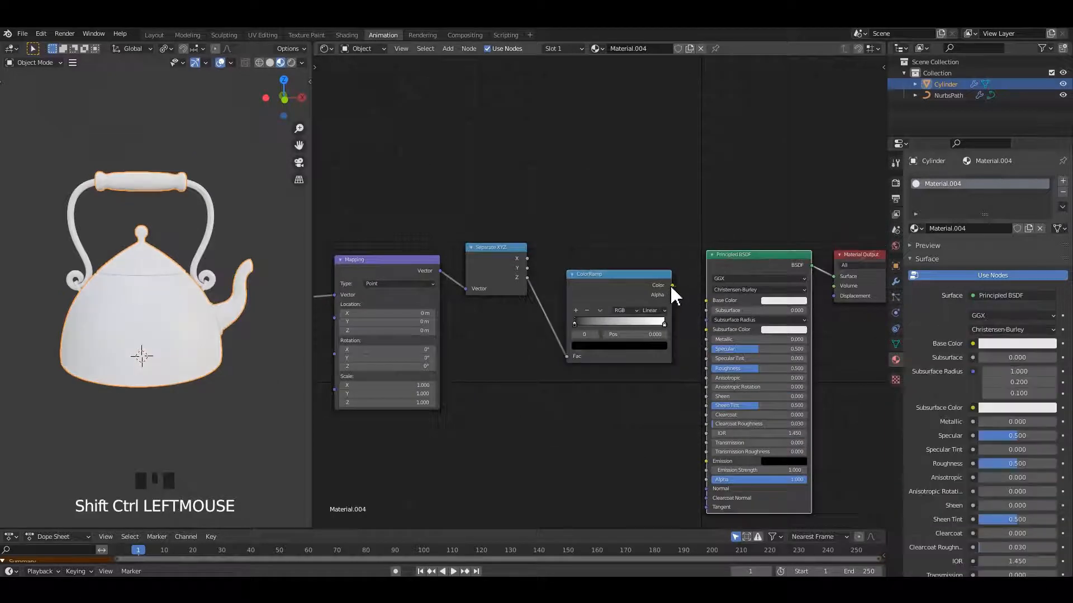
left_click_drag(672, 285, 712, 312)
mouse_move(93, 310)
middle_mouse_down()
mouse_move(211, 311)
mouse_move(101, 313)
middle_mouse_up()
middle_click_drag(493, 333, 589, 321)
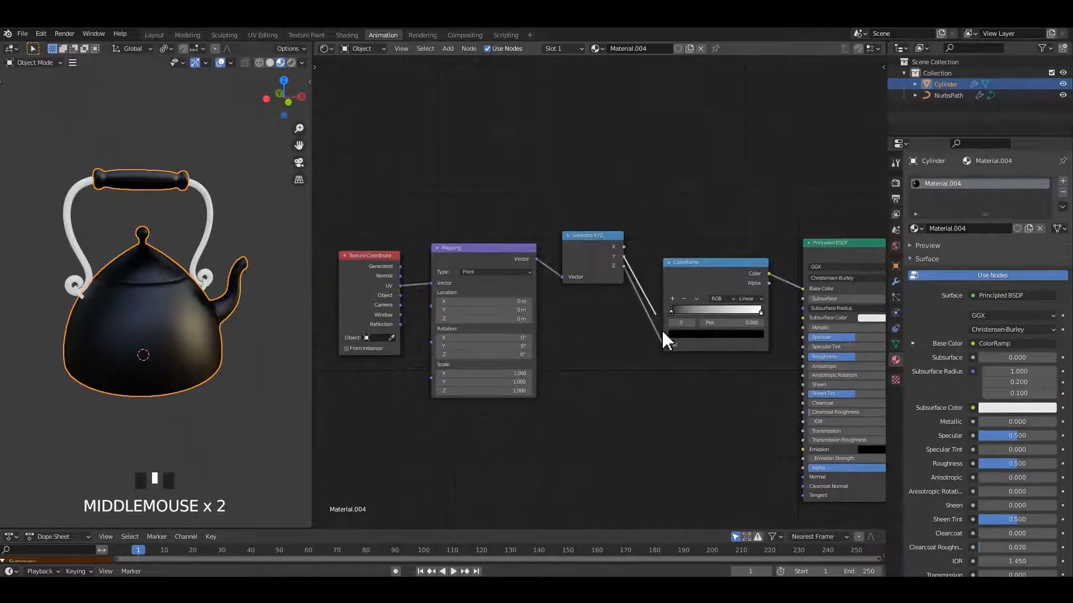
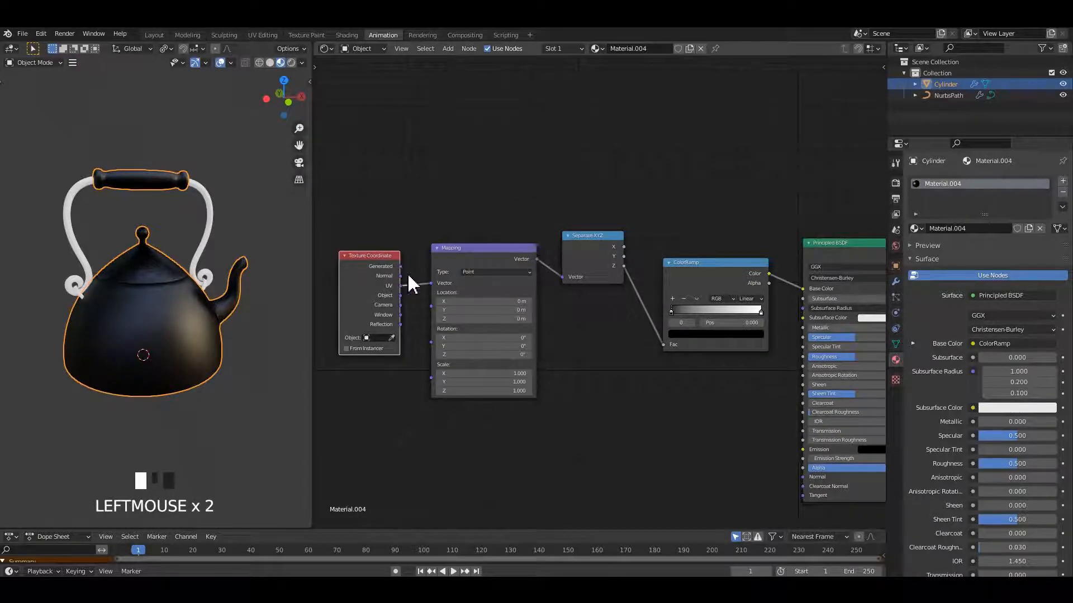
Step: Feed the Mapping node's Vector input from the Generated texture coordinates instead of UV
left_click_drag(408, 275, 431, 284)
middle_click_drag(209, 272, 157, 279)
scroll(157, 279, "up", 1)
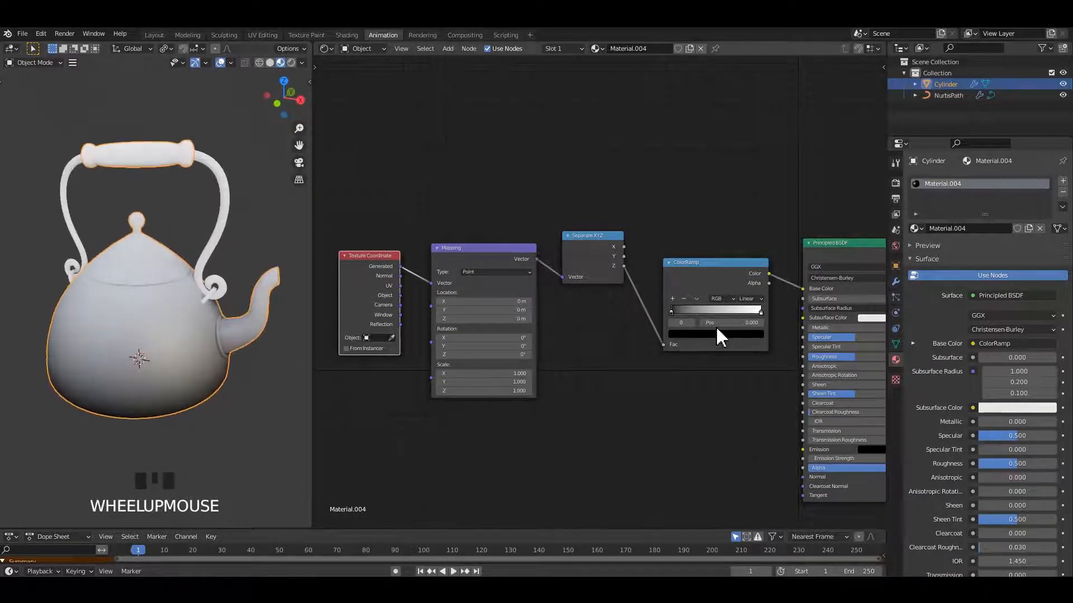
Step: Move the ColorRamp's black stop to position 0.005 and set the ramp's interpolation to B-Spline
scroll(721, 338, "up", 3)
mouse_move(607, 298)
left_mouse_down()
mouse_move(647, 304)
mouse_move(606, 314)
left_mouse_up()
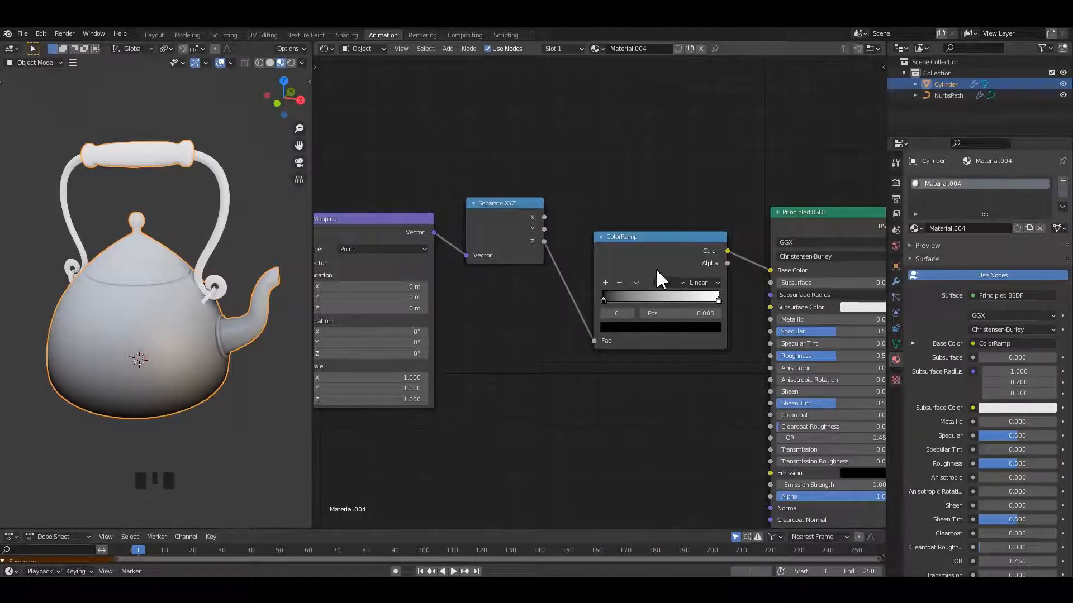
scroll(702, 292, "down", 1, "ctrl+shift")
scroll(703, 293, "down", 1, "ctrl")
scroll(704, 294, "up", 2, "ctrl")
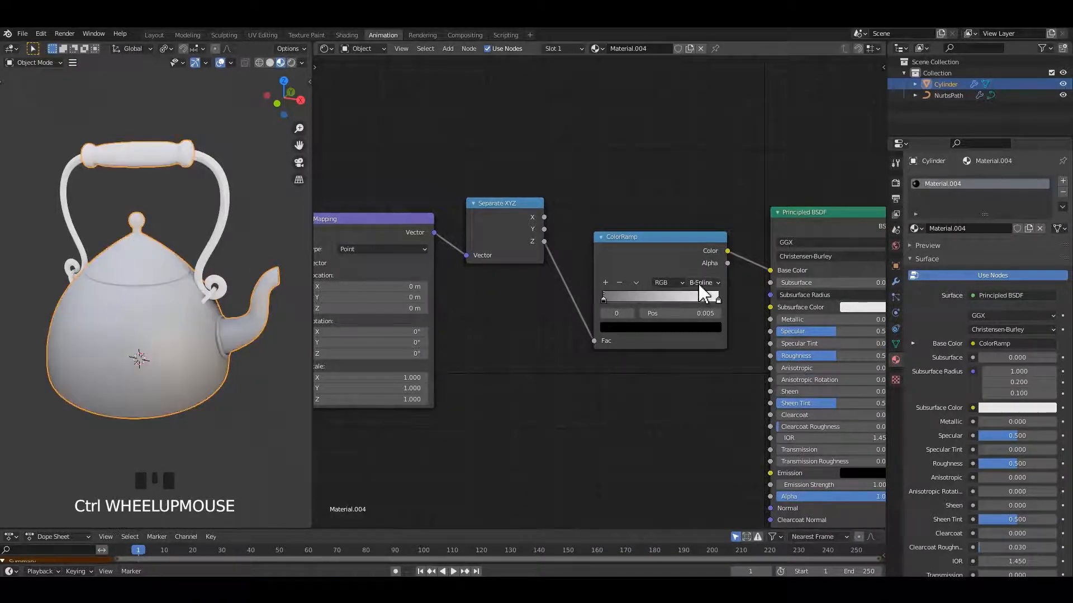
Step: Set the ColorRamp's interpolation to Ease and move its black stop to position 0.000
scroll(702, 287, "up", 2, "ctrl")
scroll(703, 288, "down", 3, "ctrl")
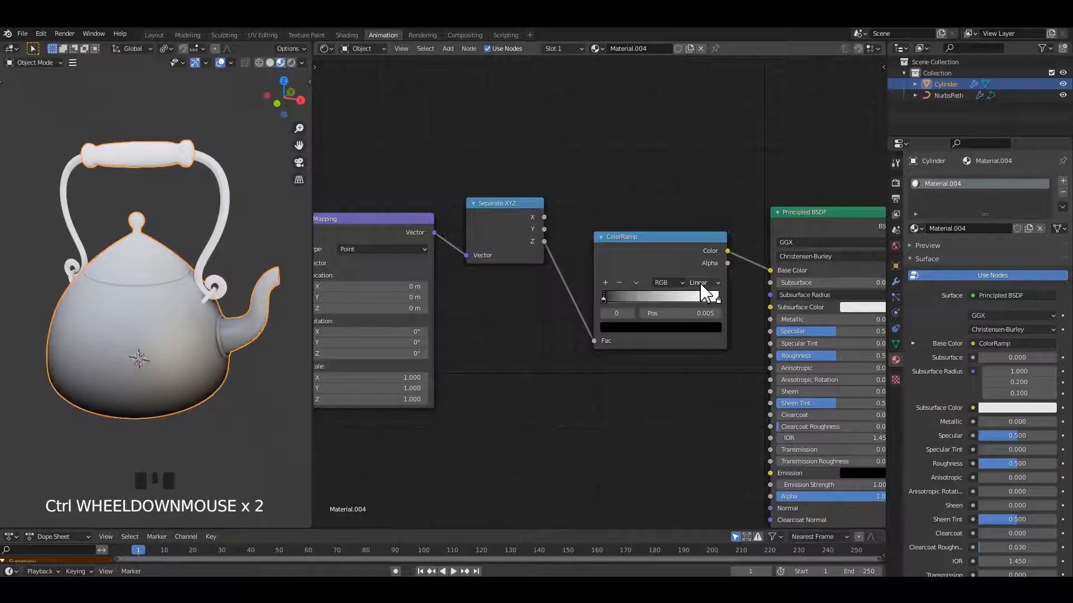
scroll(703, 290, "down", 5, "ctrl")
mouse_move(617, 300)
left_mouse_down()
mouse_move(636, 301)
mouse_move(601, 310)
left_mouse_up()
scroll(704, 282, "down", 2, "ctrl")
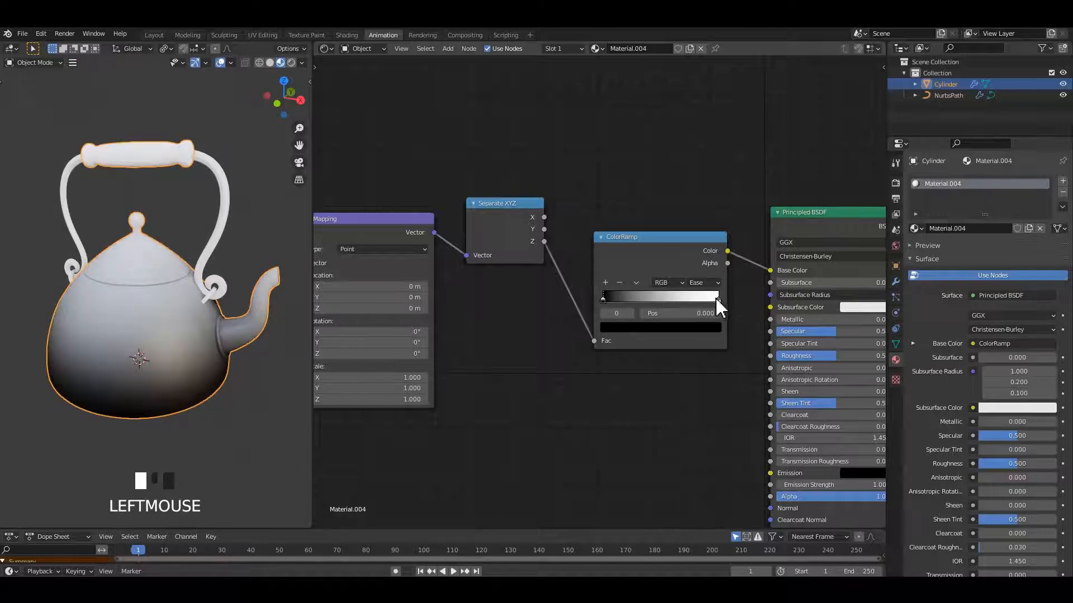
Step: Recolor the ColorRamp's white end stop to bright green with hue 0.306 and value 1.000
left_click(683, 329)
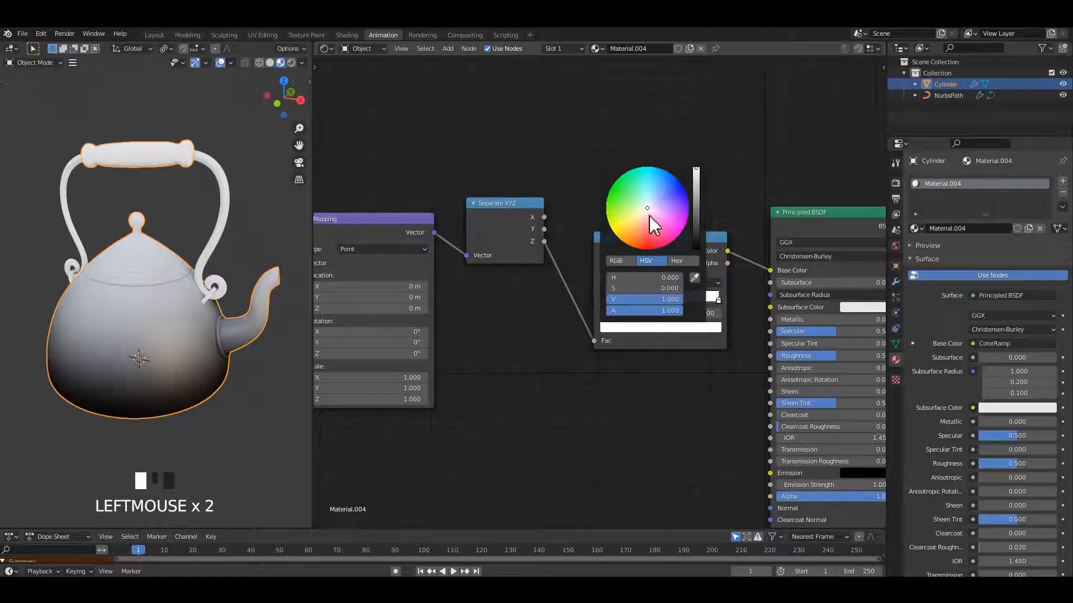
mouse_move(645, 216)
left_mouse_down()
mouse_move(608, 201)
mouse_move(632, 200)
mouse_move(619, 195)
left_mouse_up()
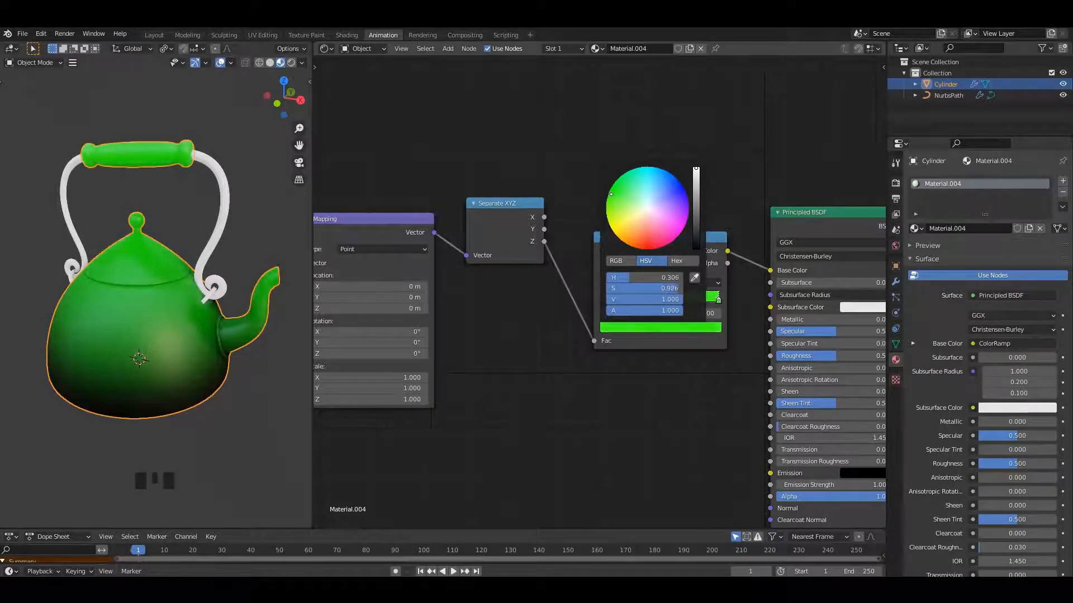
Step: Recolor the ColorRamp's black stop to dark green with hue 0.322, saturation 1.000 and value 0.371
left_click(603, 300)
left_click(627, 323)
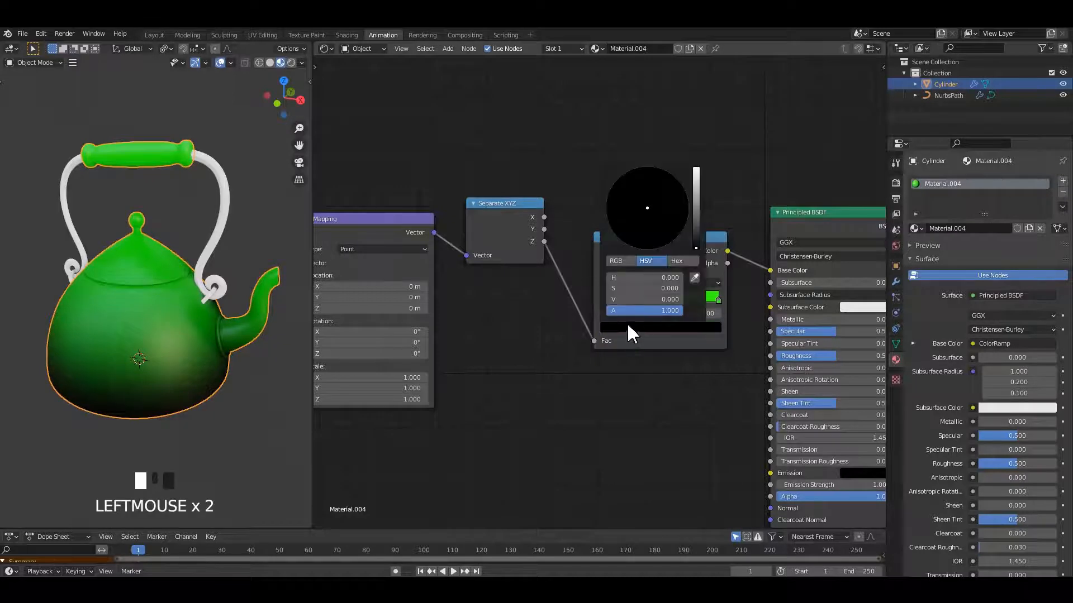
left_click_drag(696, 250, 610, 189)
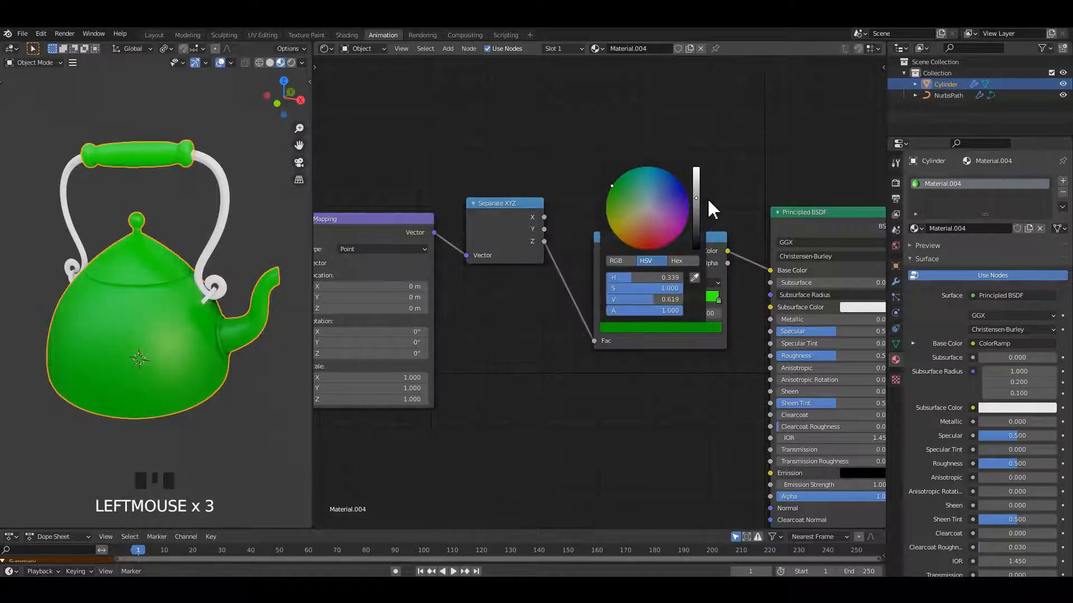
left_click_drag(696, 200, 697, 224)
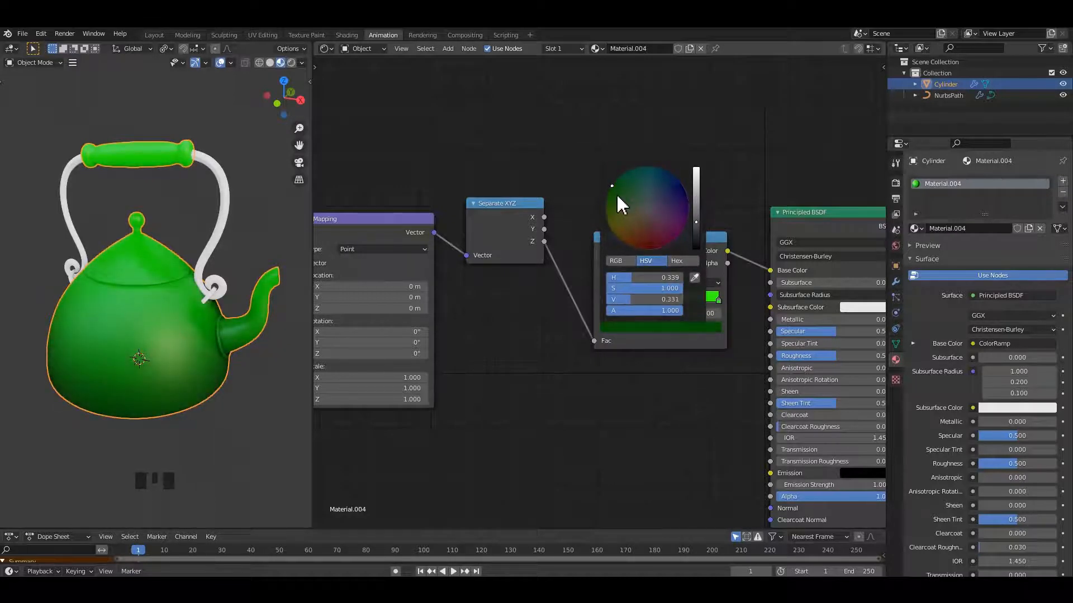
left_click_drag(617, 198, 610, 189)
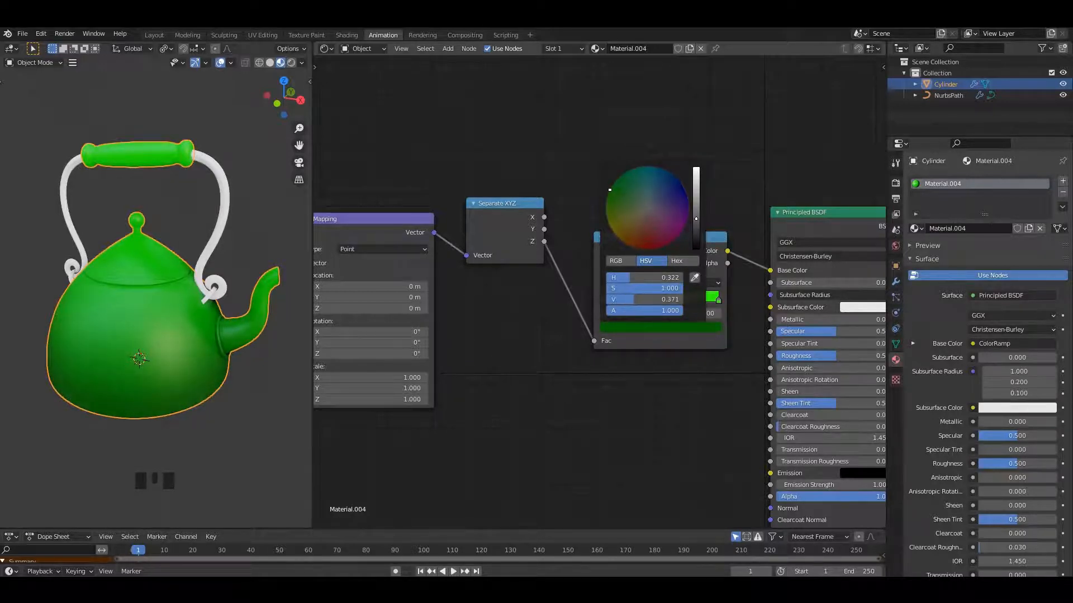
Step: Add a middle stop to the ColorRamp and place it at position 0.482
left_click(606, 283)
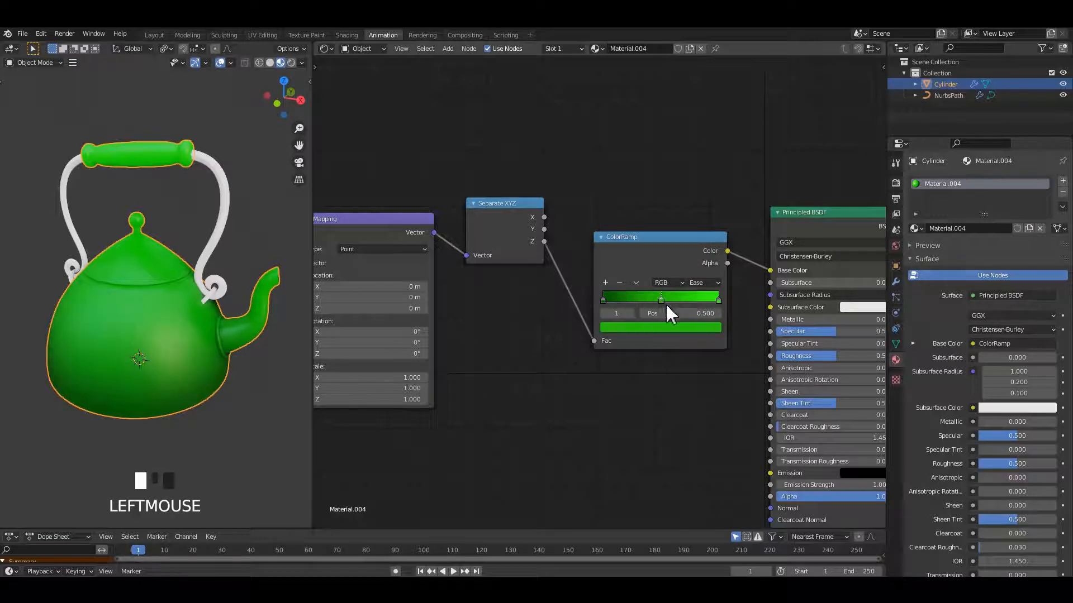
mouse_move(665, 302)
left_mouse_down()
mouse_move(637, 300)
mouse_move(659, 300)
left_mouse_up()
Step: Set the kettle material's Specular to 1.000 and Roughness to 0.3, then save the file
middle_click_drag(658, 383, 566, 368)
left_click_drag(752, 317, 796, 317)
left_click(767, 342)
type("0")
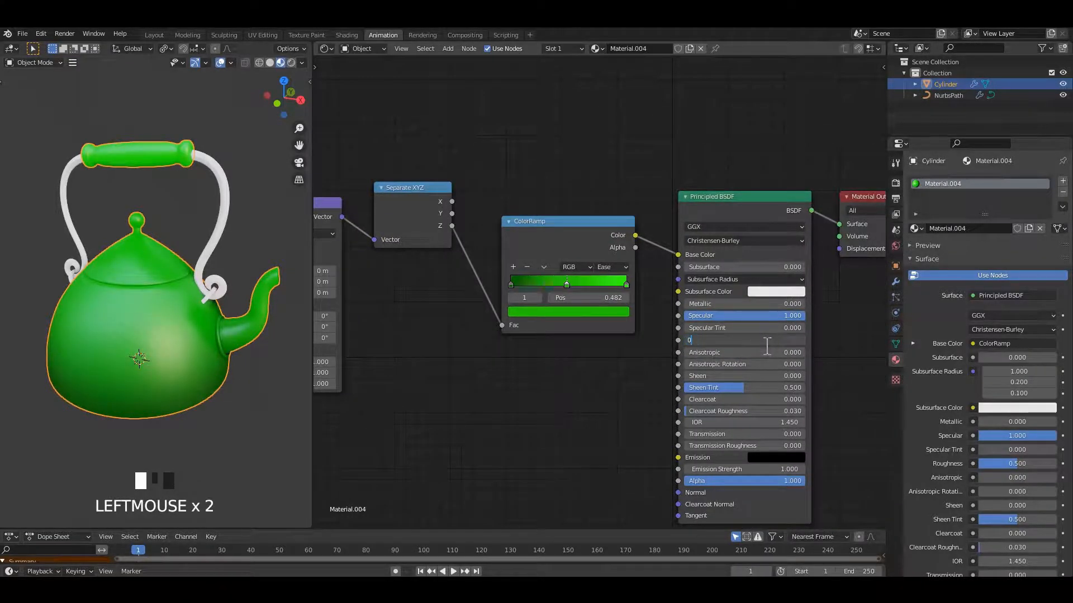
type(".3")
key("Return")
middle_click_drag(189, 342, 188, 296)
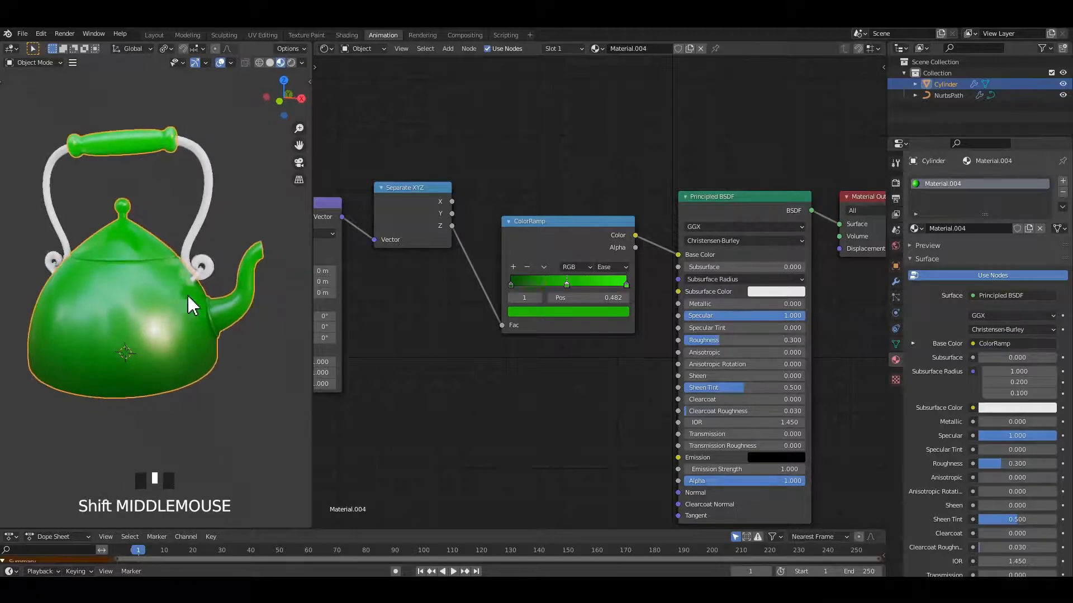
key("ctrl+s")
middle_click_drag(209, 257, 183, 315)
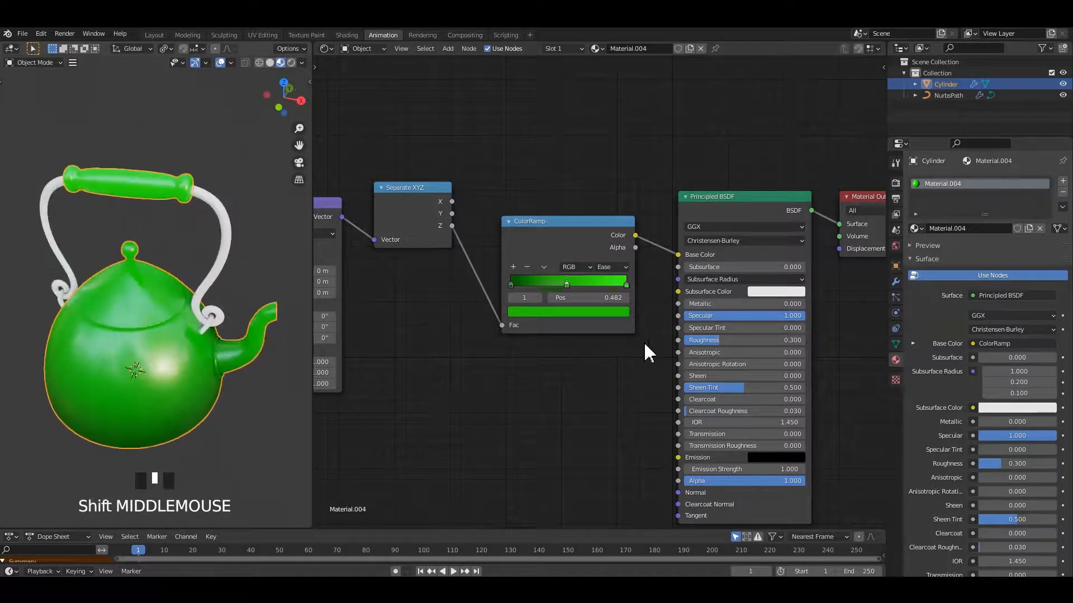
middle_click_drag(158, 252, 143, 226)
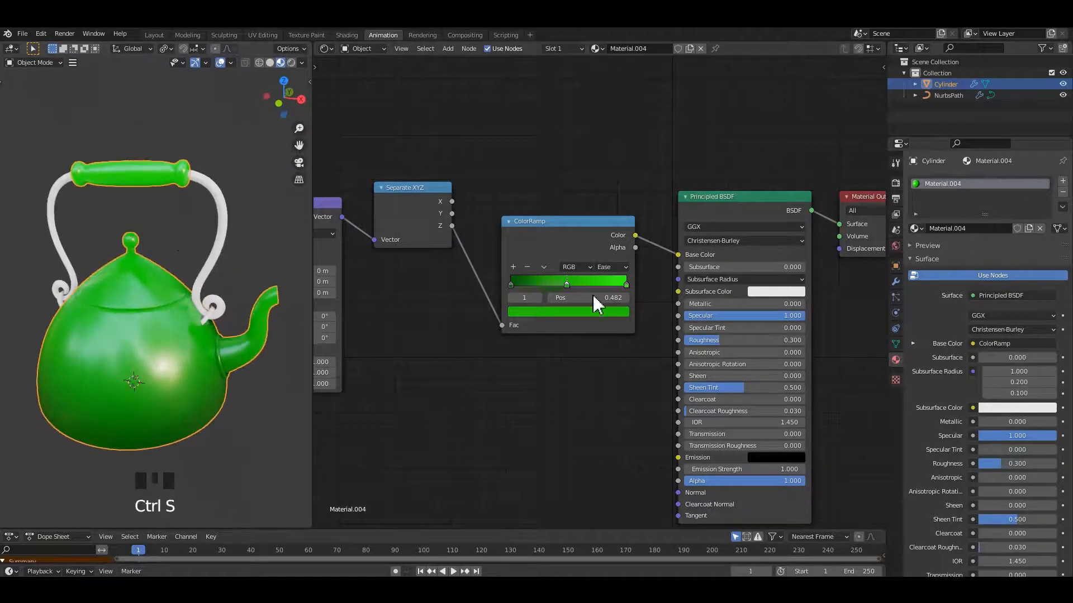
scroll(598, 305, "up", 1)
left_click(634, 283)
left_click_drag(635, 283, 613, 281)
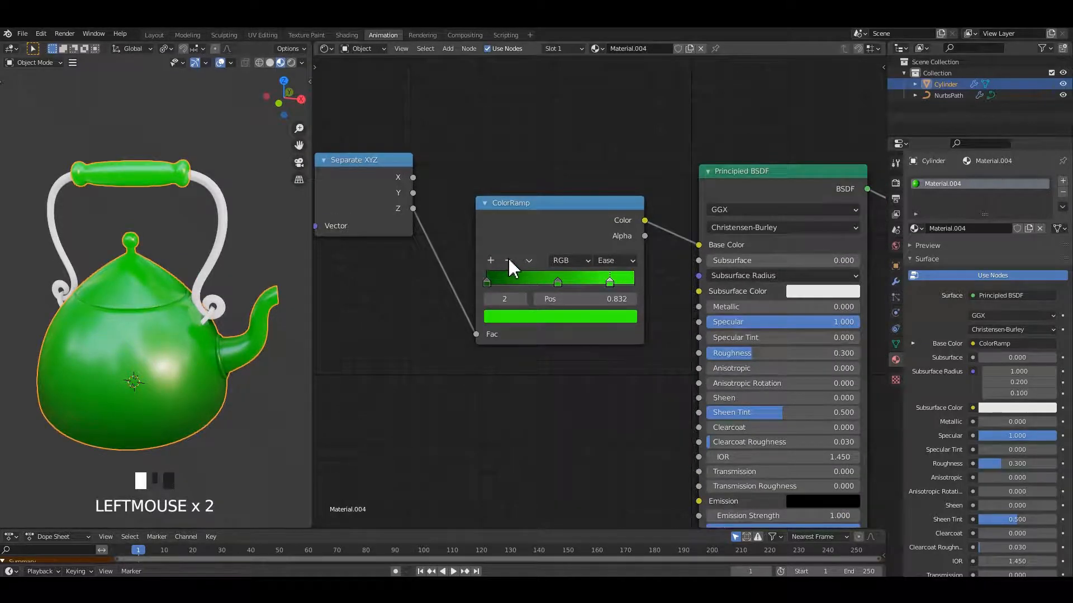
left_click(558, 282)
key("ctrl+z")
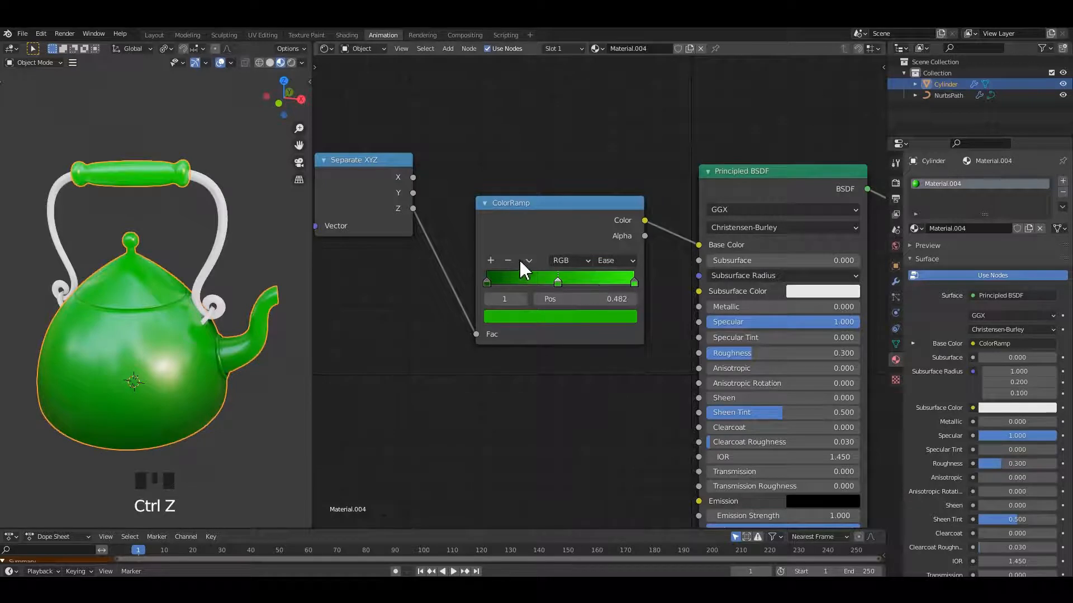
Step: Add a ColorRamp stop at position 0.800 and darken the end stop to green with hue 0.370, saturation 0.934 and value 0.535
left_click(633, 282)
left_click(491, 261)
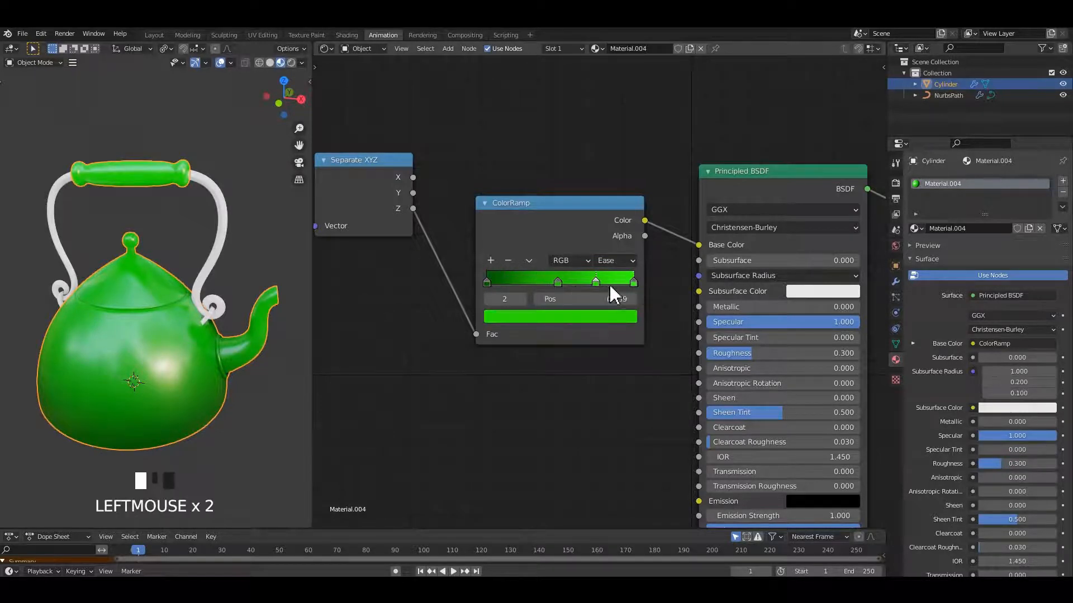
left_click(631, 281)
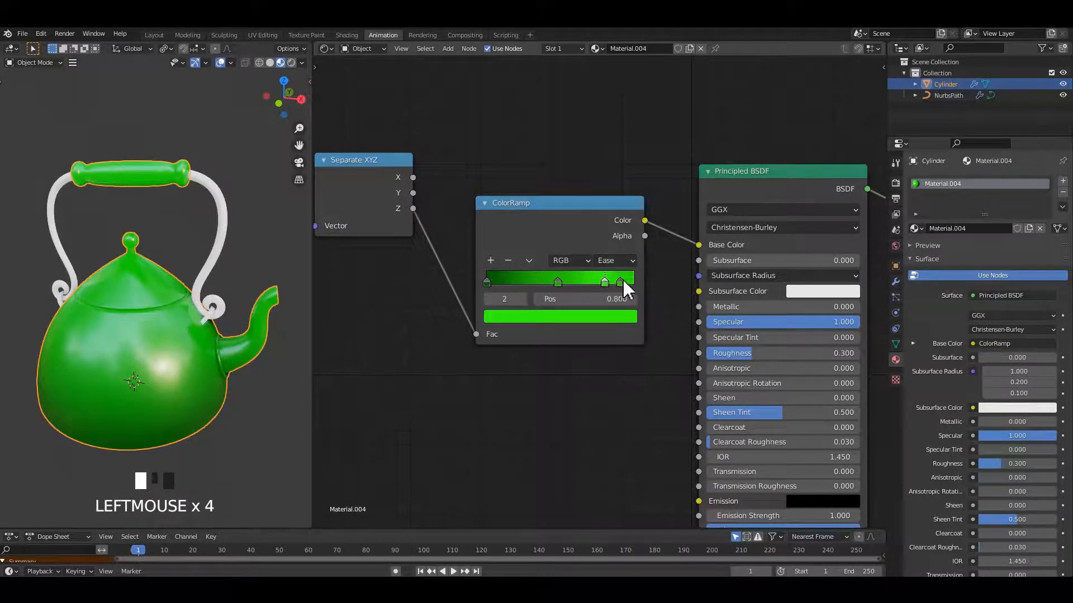
left_click(629, 316)
mouse_move(605, 139)
left_mouse_down()
mouse_move(603, 195)
mouse_move(605, 159)
left_mouse_up()
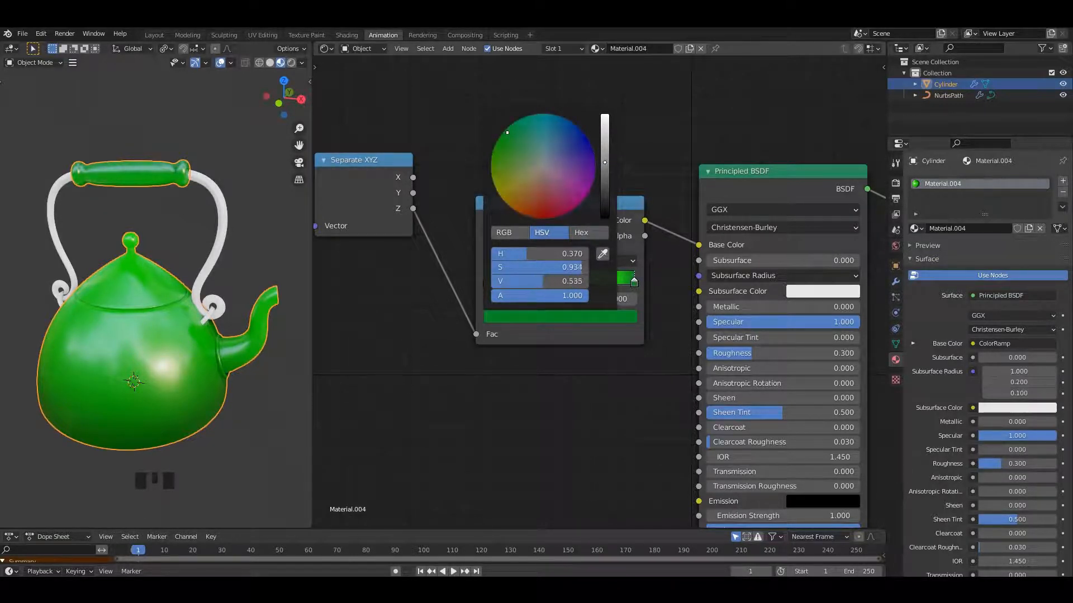
Step: Shift the ColorRamp's two inner stops slightly toward the dark end, move the end stop to 0.932, and save the file
left_click(603, 281)
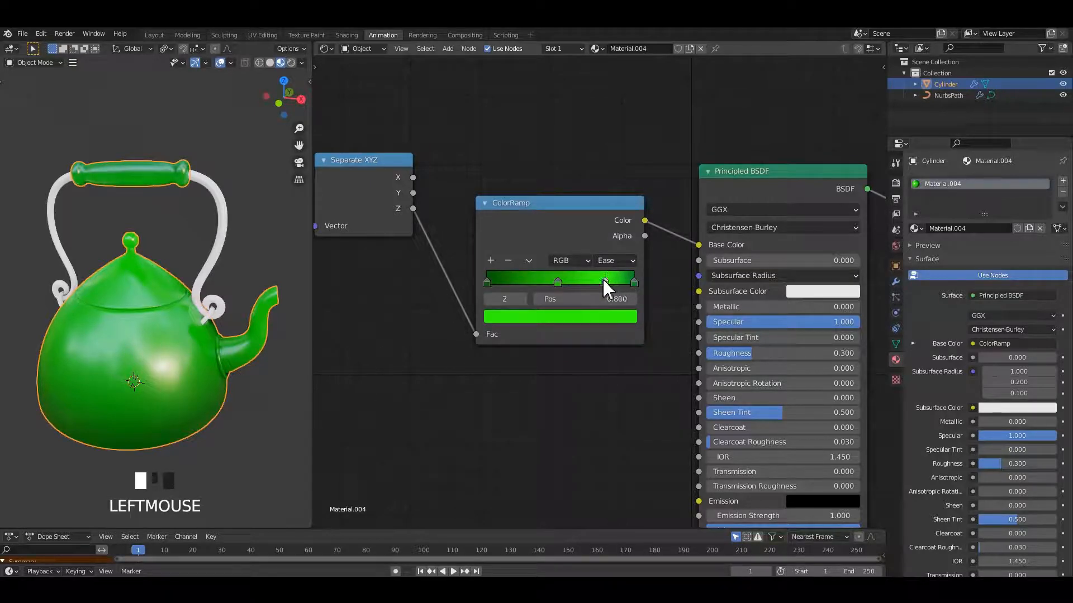
mouse_move(557, 281)
left_mouse_down()
mouse_move(542, 281)
mouse_move(554, 282)
left_mouse_up()
left_click_drag(633, 282, 624, 283)
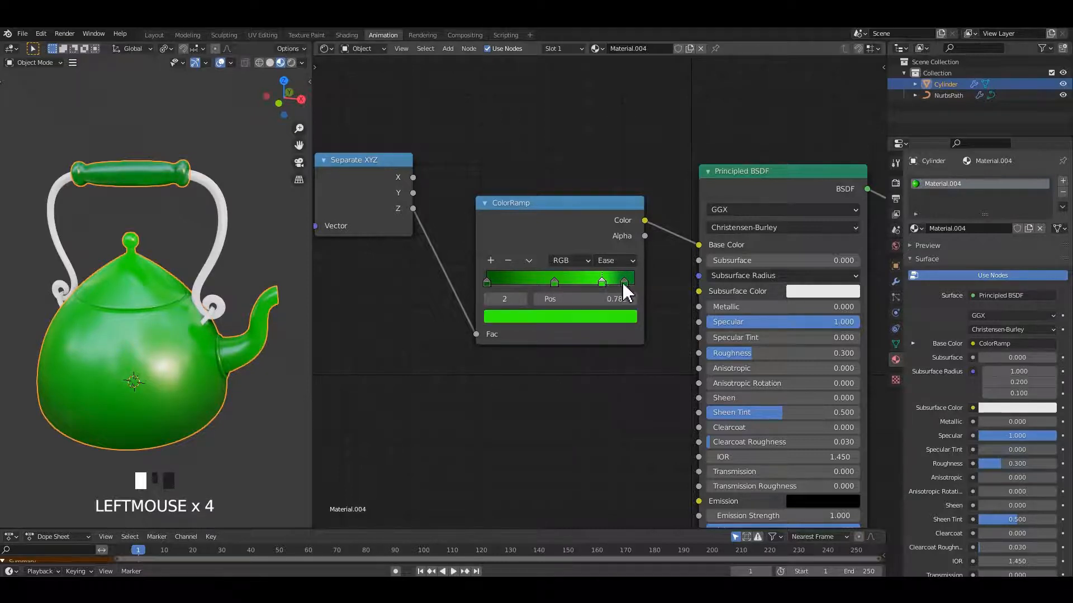
left_click(235, 206)
scroll(162, 201, "up", 3)
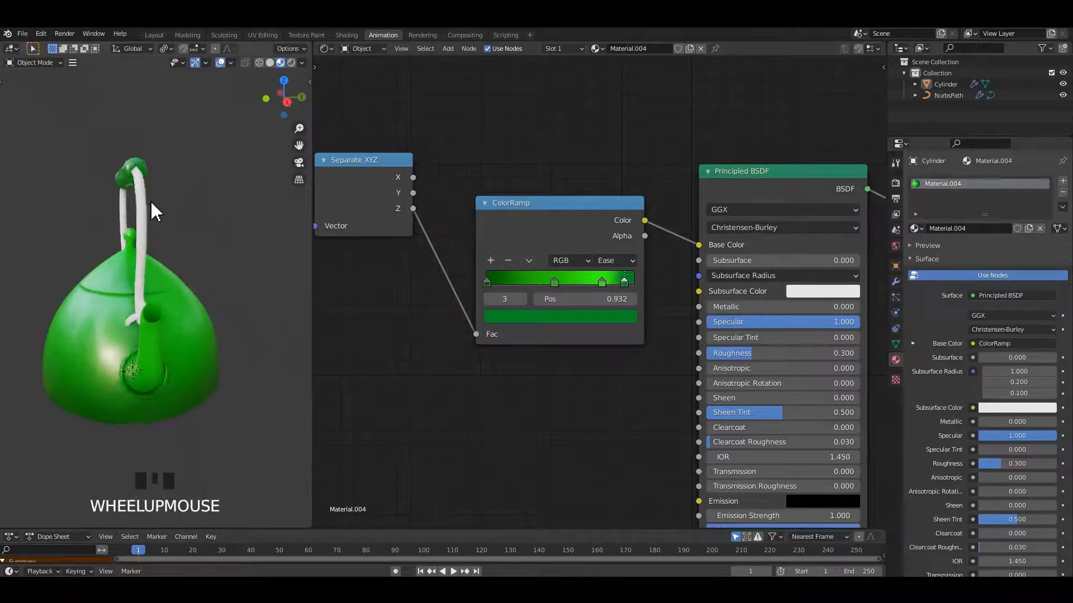
middle_click_drag(150, 200, 196, 204)
key("ctrl+s")
scroll(197, 250, "down", 2)
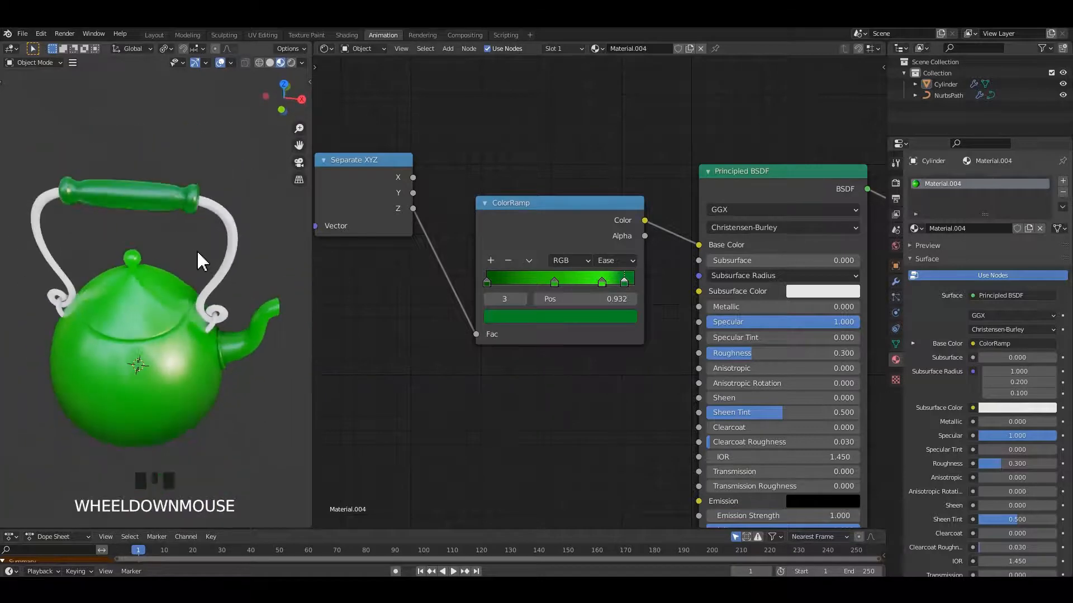
Step: Give the curved kettle handle a new material with Metallic set to 1.000
middle_click_drag(196, 250, 235, 199)
left_click(229, 200)
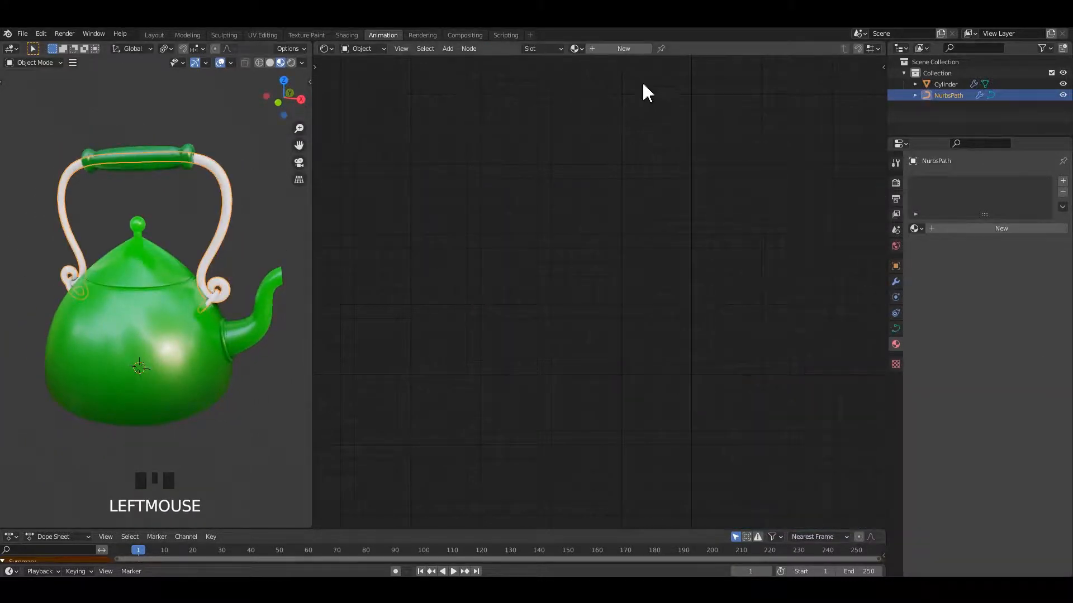
left_click(628, 48)
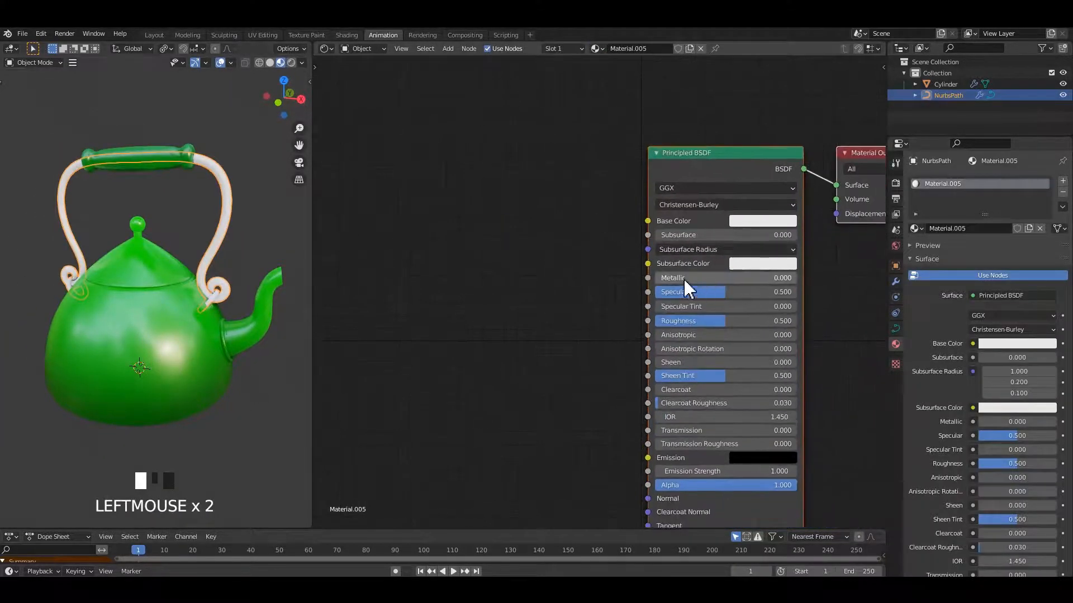
left_click_drag(683, 277, 796, 277)
Step: Add an Ambient Occlusion node above the ColorRamp in the kettle body's material
left_click(175, 249)
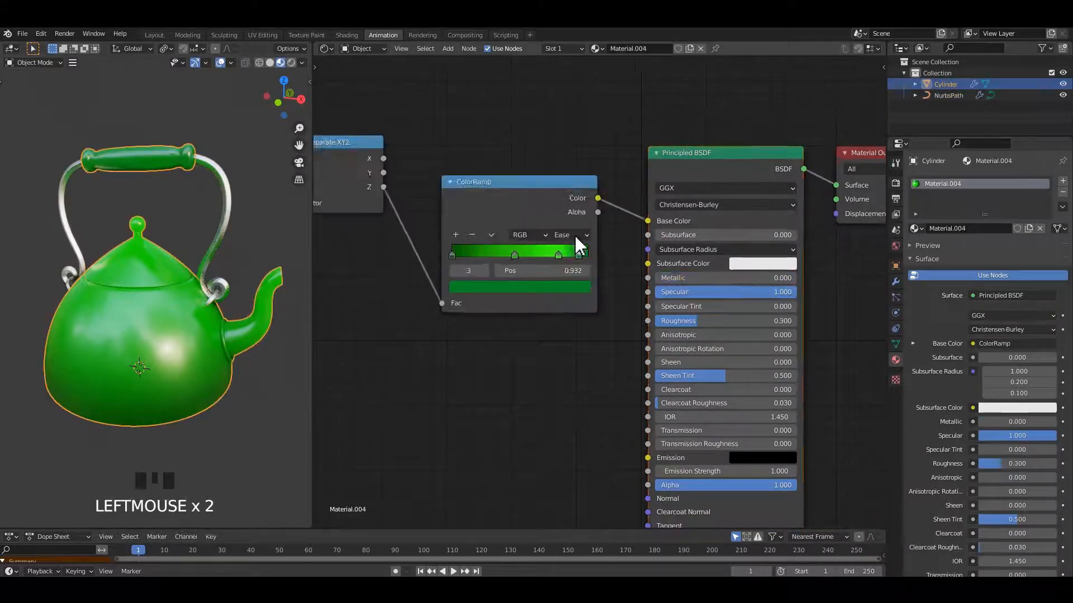
scroll(661, 221, "down", 2)
left_click_drag(714, 233, 780, 174)
scroll(543, 153, "up", 1)
middle_click_drag(542, 153, 561, 168)
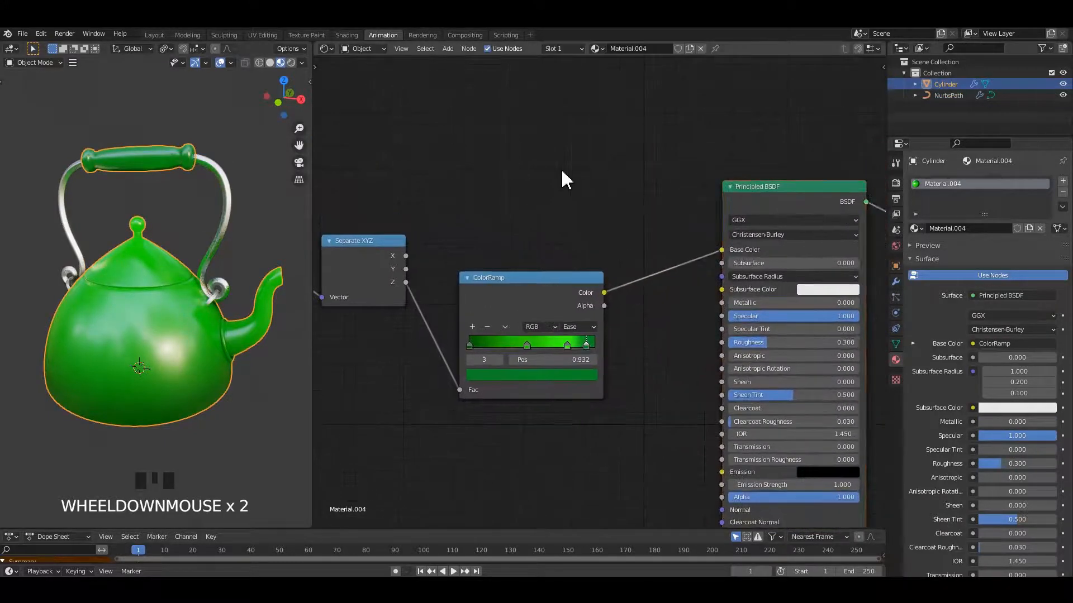
key("shift+a")
left_click(562, 169)
left_click(592, 183)
left_click(482, 110)
Step: Make room before the Principled BSDF and combine the Ambient Occlusion and ColorRamp colors through a Mix node into Base Color
middle_click_drag(601, 139, 496, 184)
left_click_drag(715, 162, 819, 239)
left_click_drag(747, 228, 780, 207)
middle_click_drag(542, 204, 568, 216)
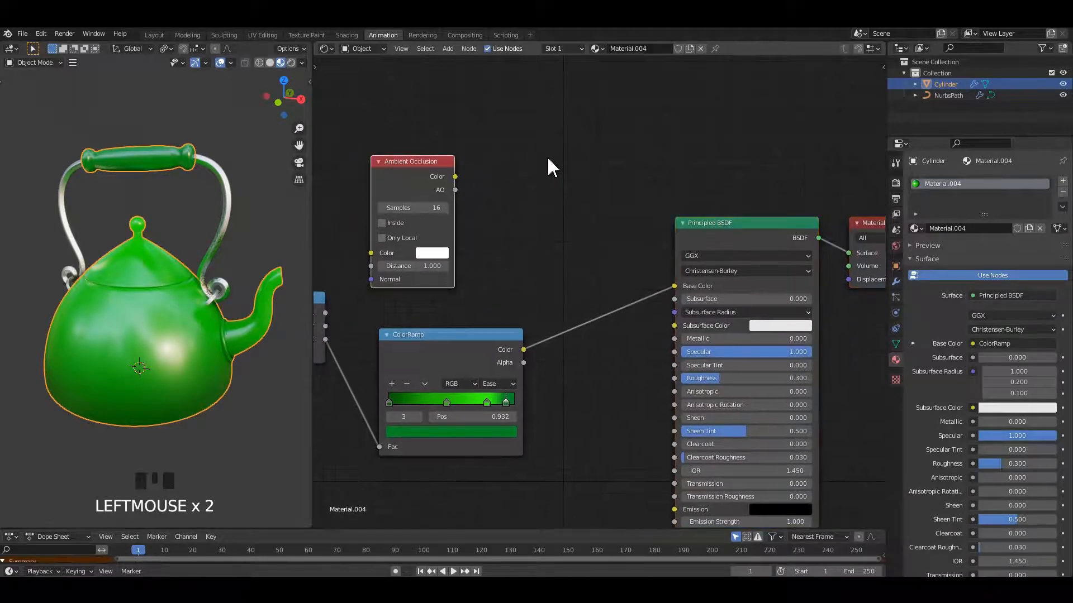
left_click(547, 156)
right_click_drag(438, 370, 419, 269, "ctrl+shift")
scroll(590, 292, "up", 1)
left_click(567, 274)
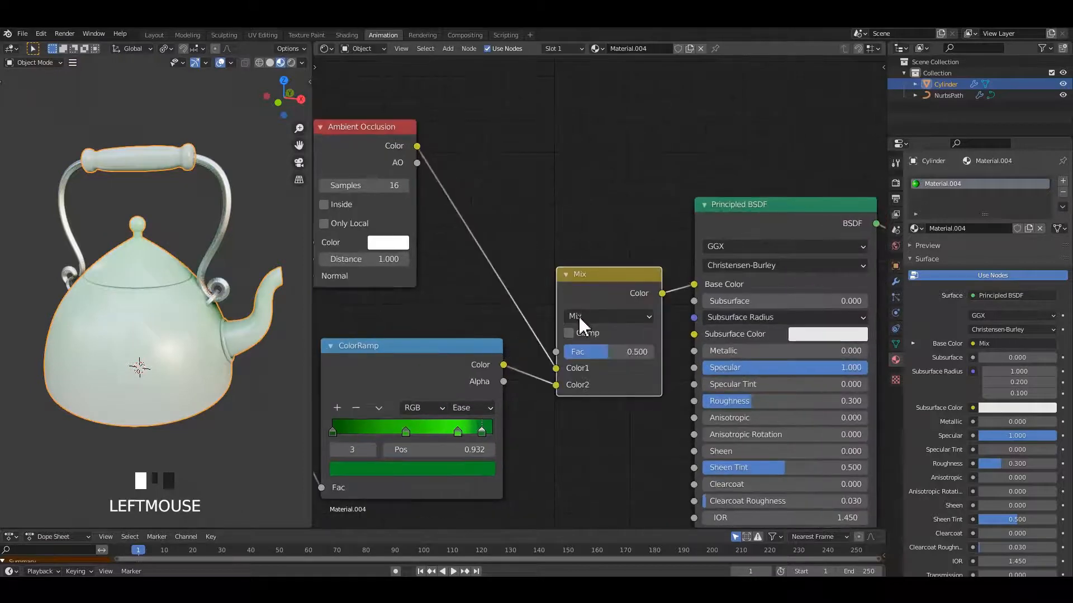
Step: Set the Mix node to Multiply, swap its inputs so the ColorRamp feeds Color1, and save the file
left_click(581, 313)
left_click(587, 266)
left_click_drag(598, 278, 590, 212)
scroll(543, 338, "up", 1)
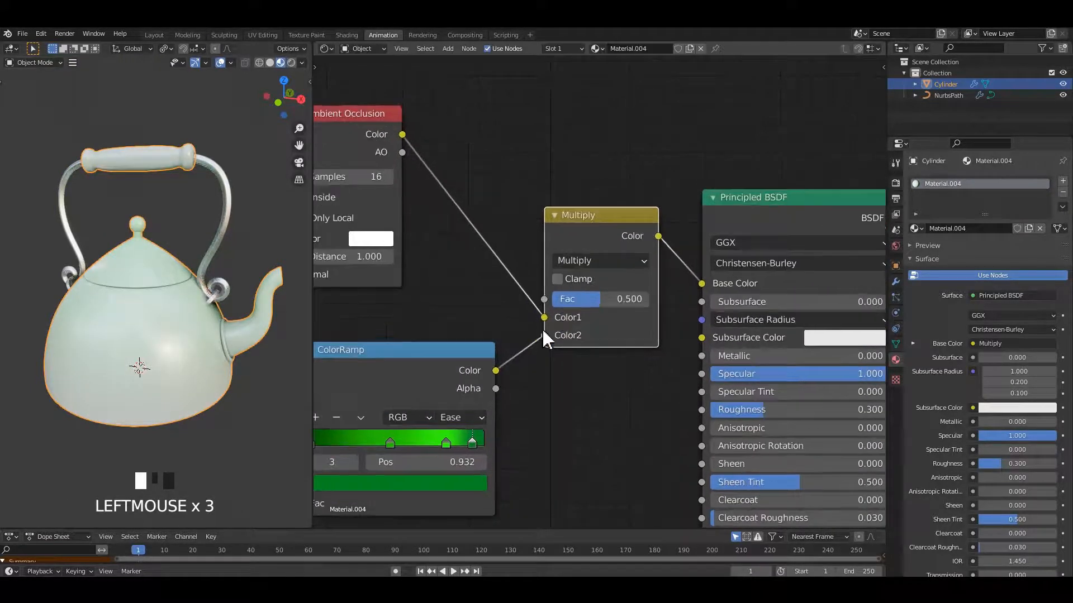
left_click_drag(547, 335, 545, 335)
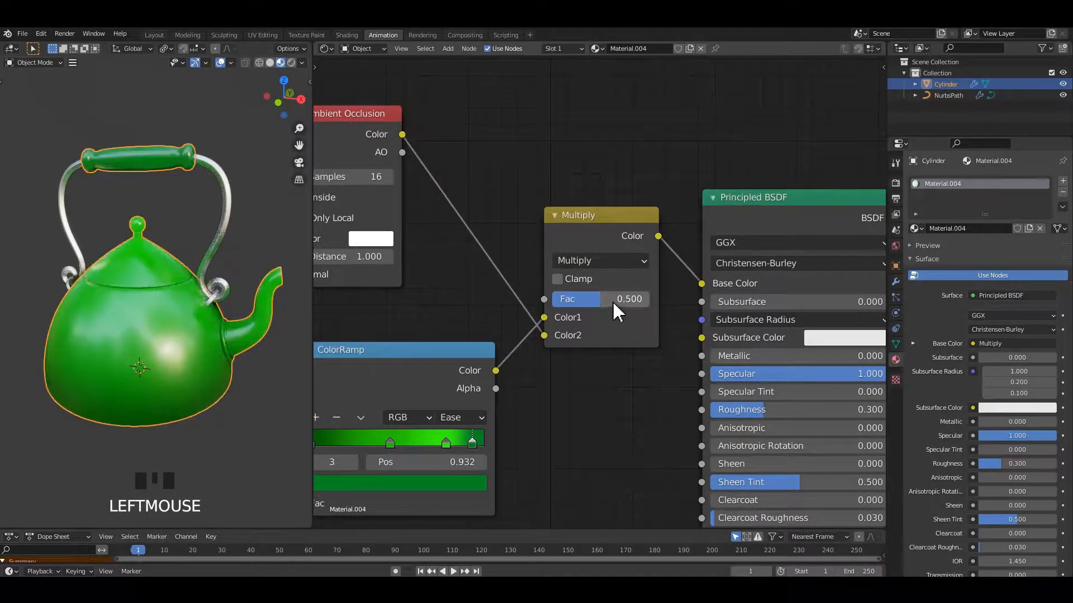
left_click(221, 244)
middle_click_drag(222, 244, 323, 219)
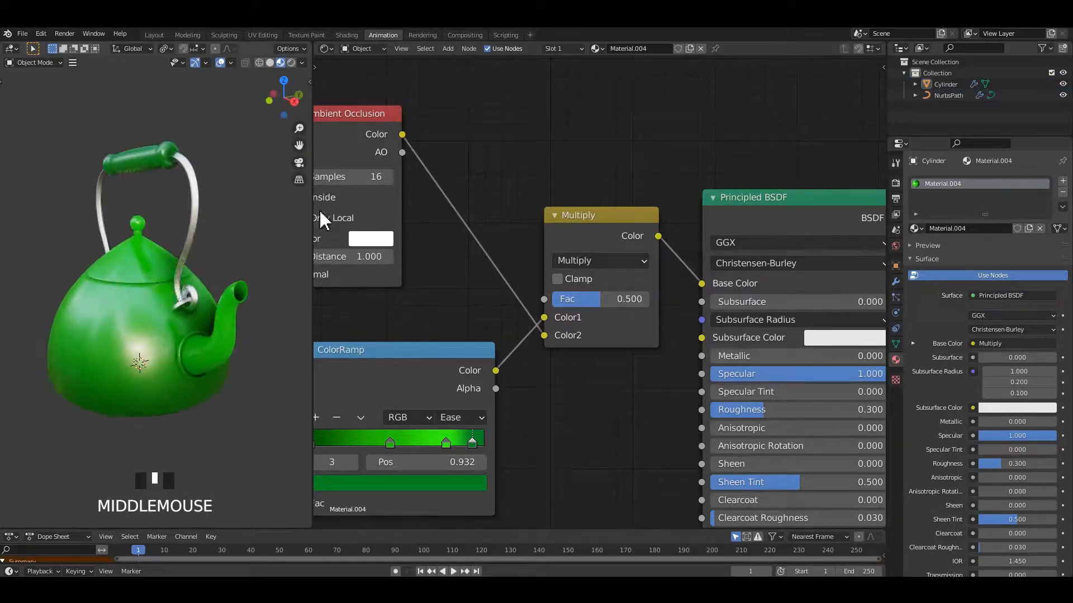
key("ctrl+s")
Step: Copy the Ambient Occlusion and Multiply nodes into the handle's material and arrange them before the Principled BSDF
left_click(357, 155)
left_click(602, 240, "shift")
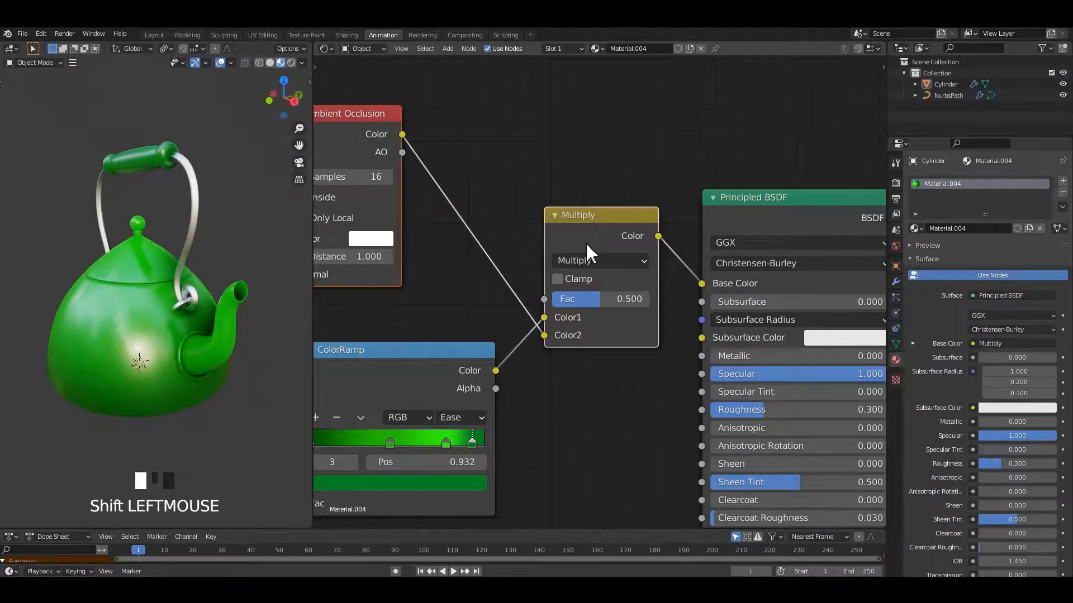
left_click(200, 213)
scroll(563, 280, "down", 2)
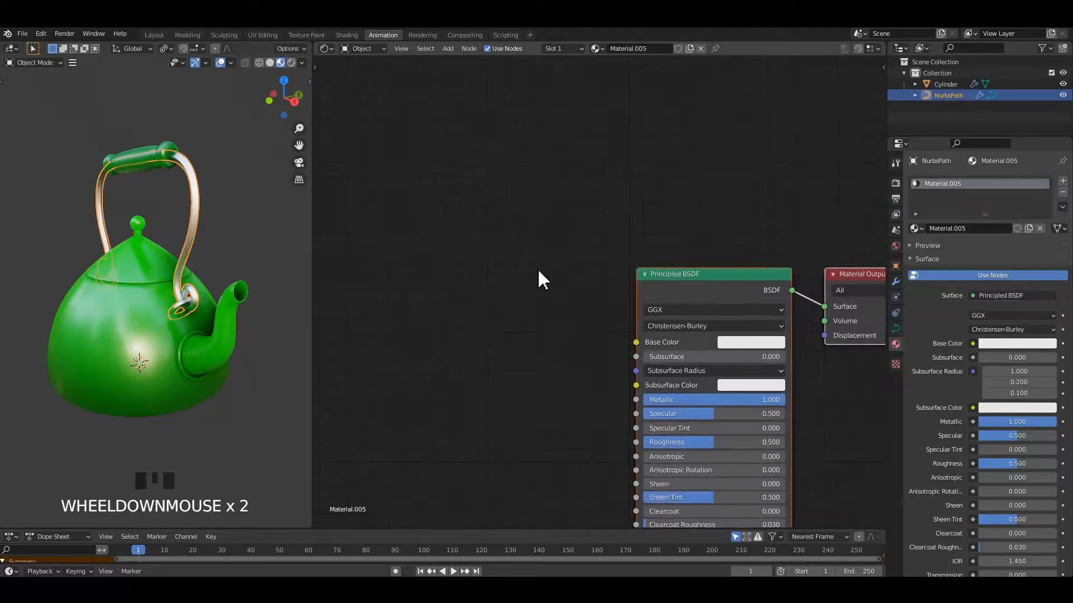
key("ctrl+v")
left_click_drag(642, 207, 542, 242)
left_click(529, 239)
middle_click_drag(530, 239, 606, 184)
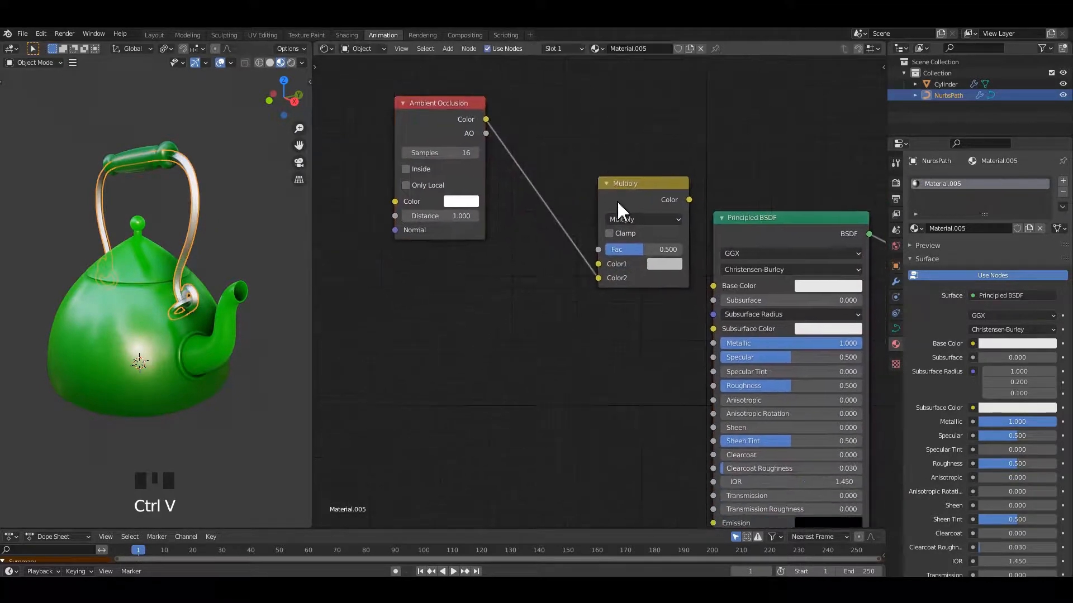
left_click_drag(617, 200, 598, 223)
Step: Add a ColorRamp node feeding the Multiply node's Color1 and connect the Multiply output to the Principled BSDF's Base Color
left_click(508, 127)
key("shift+a")
left_click(596, 139)
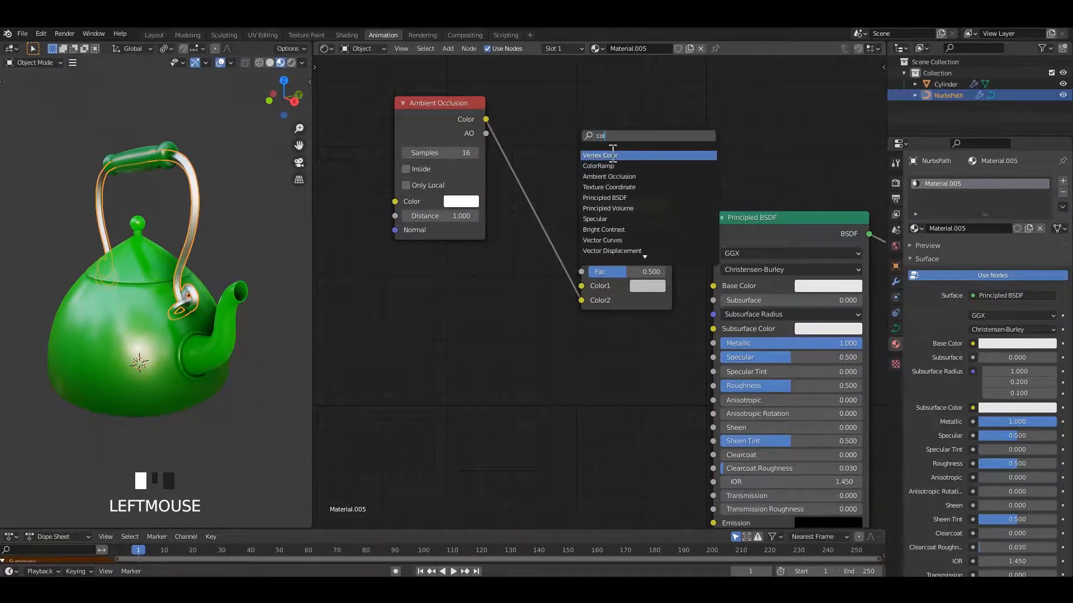
left_click(599, 166)
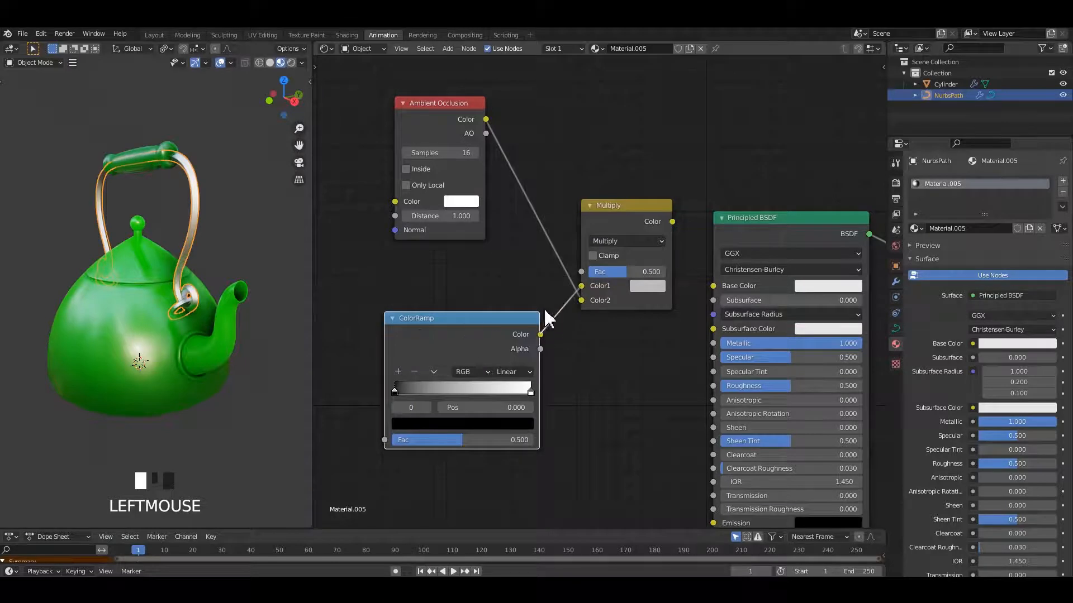
left_click_drag(514, 319, 481, 313)
left_click_drag(714, 287, 713, 286)
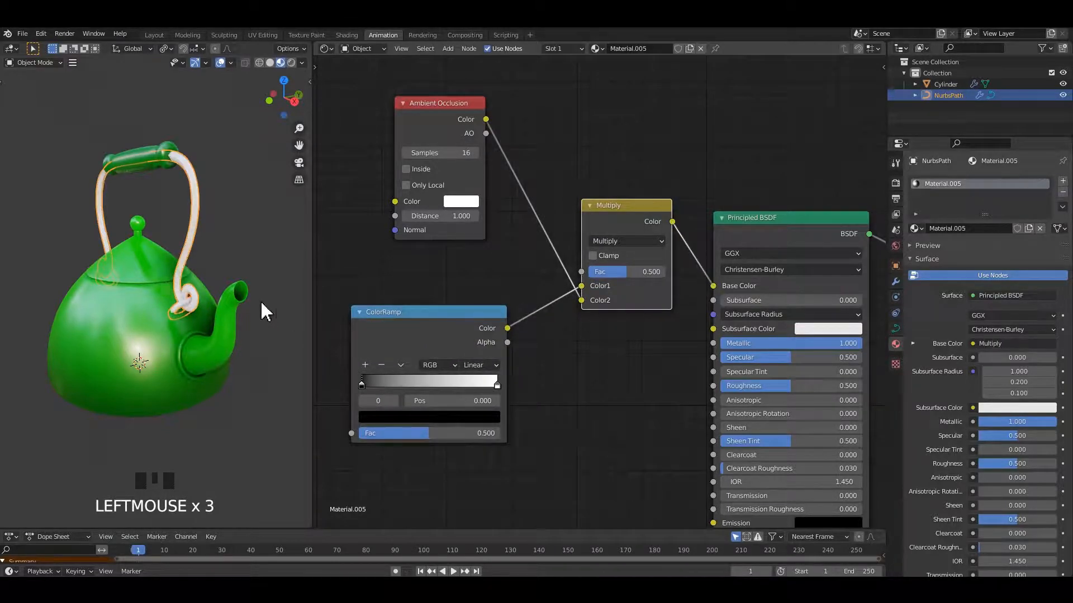
Step: Check the metallic handle on the kettle from several angles and save the file
middle_click_drag(263, 307, 263, 246)
scroll(240, 277, "up", 2)
left_click(264, 245)
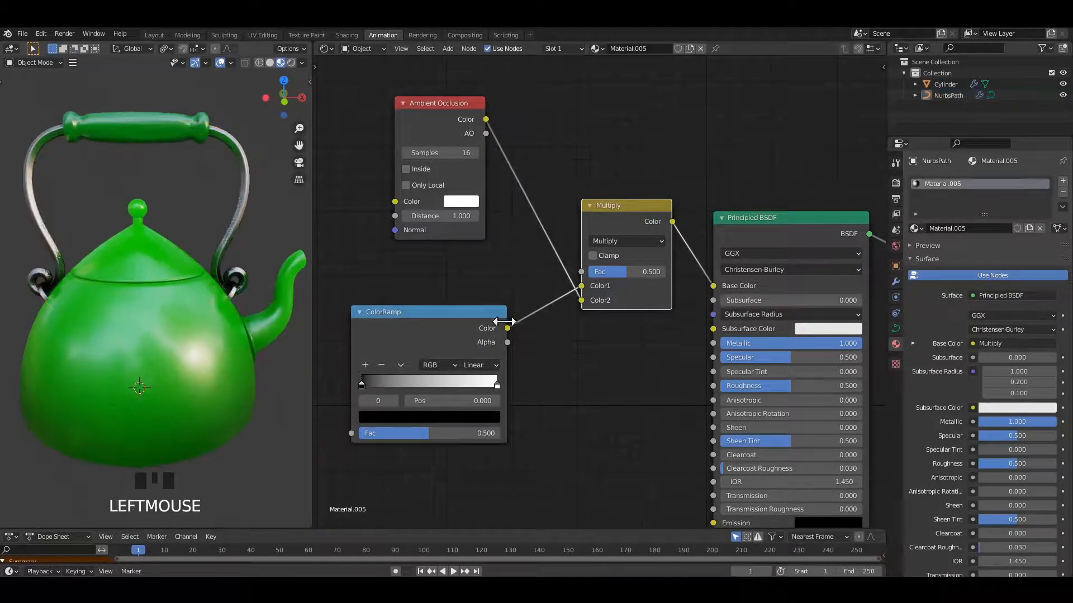
scroll(172, 255, "down", 2)
middle_click_drag(172, 254, 142, 266)
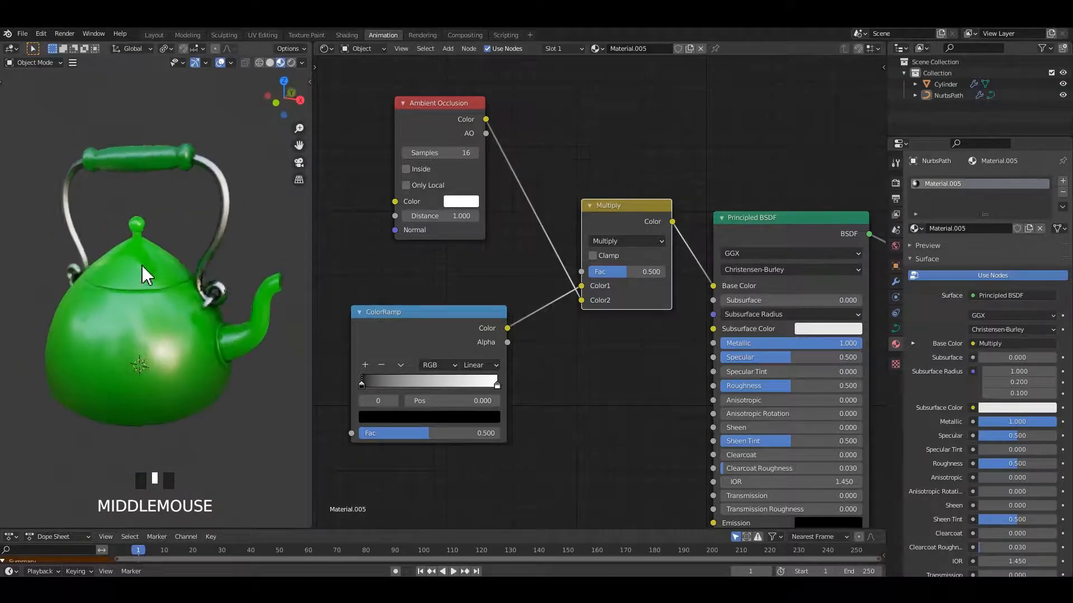
key("ctrl+s")
Step: Enter Edit Mode on the kettle body and select the lid knob and the ring at the spout's base
left_click(218, 338)
key("Tab")
scroll(212, 317, "up", 2)
middle_click_drag(212, 317, 198, 307, "shift")
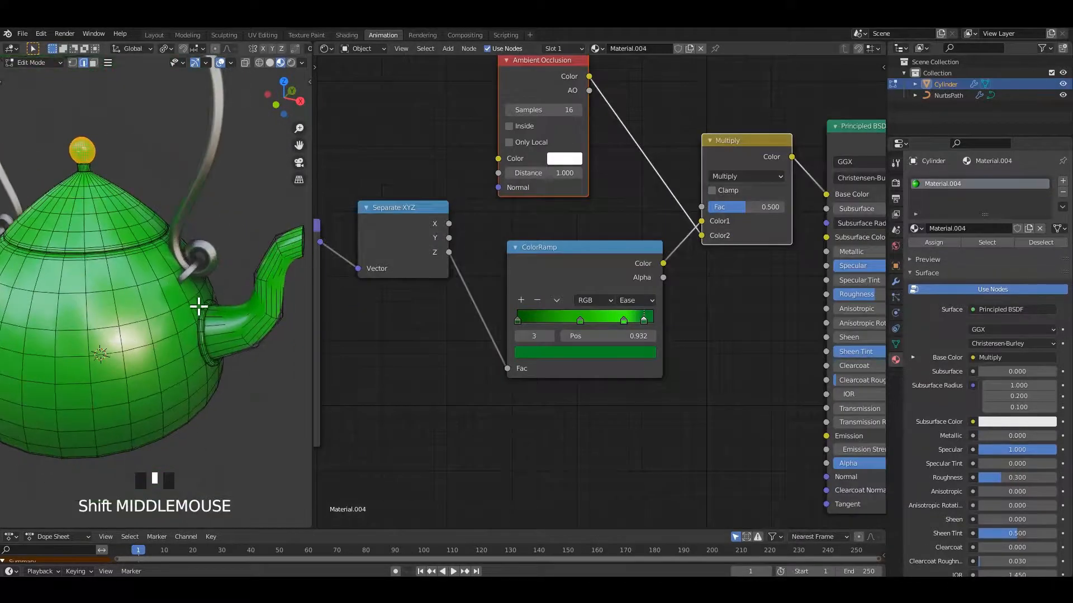
key("l")
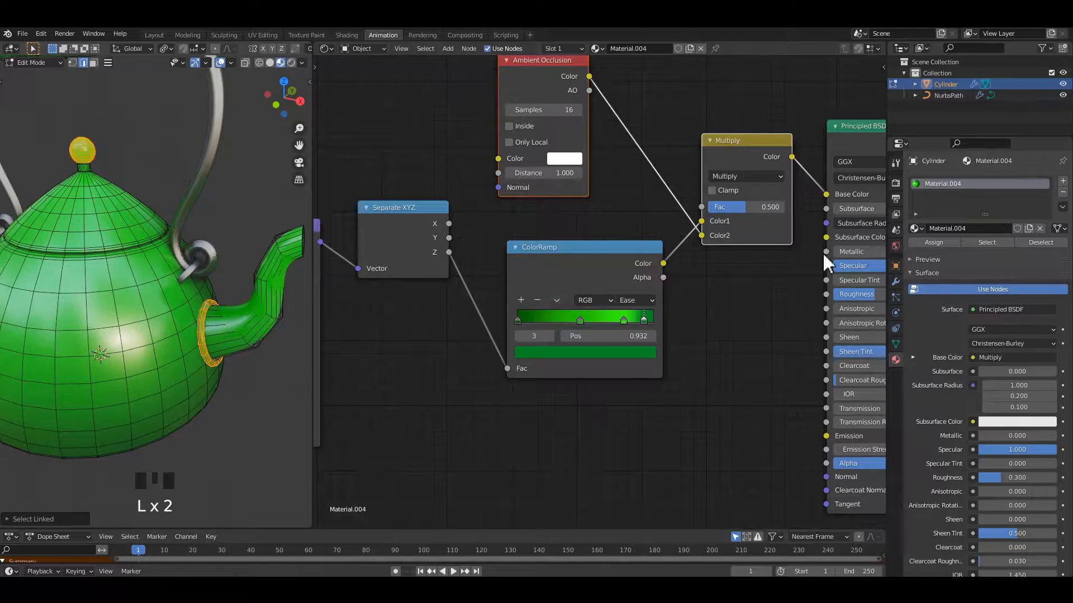
Step: Add a second material slot for the selected knob and spout ring, set it to Material.005, and return to Object Mode
left_click(1063, 181)
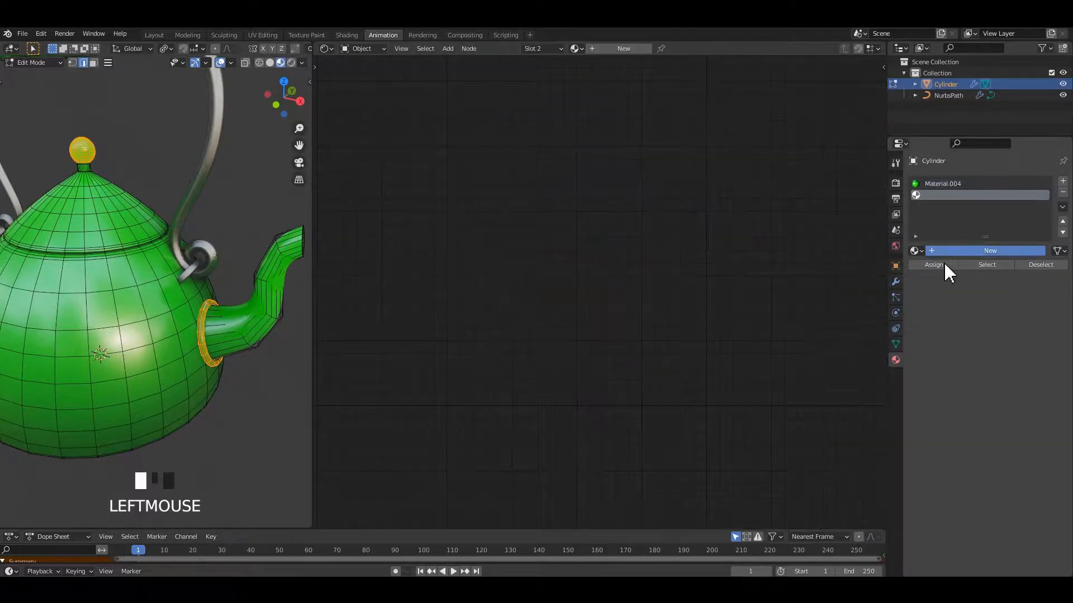
left_click(944, 251)
left_click(919, 250)
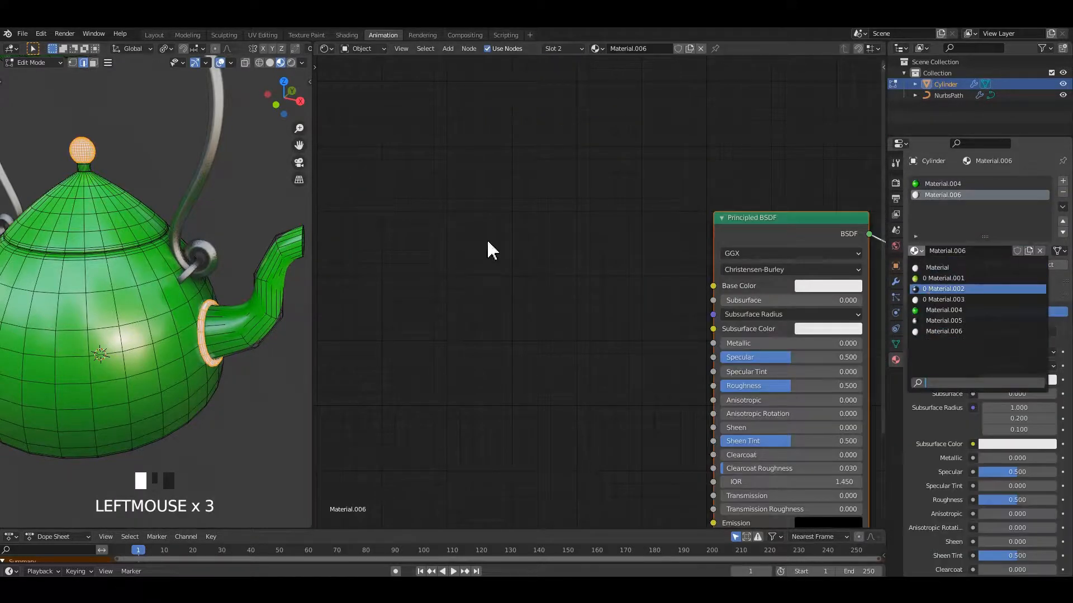
left_click(943, 289)
left_click(917, 250)
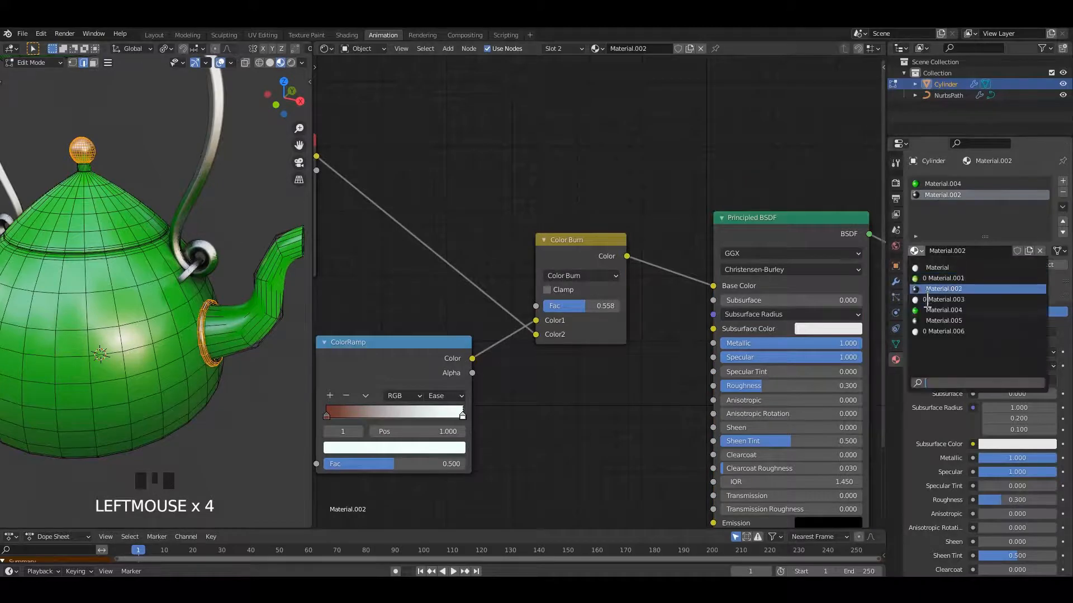
left_click(944, 323)
key("Tab")
scroll(237, 208, "down", 2)
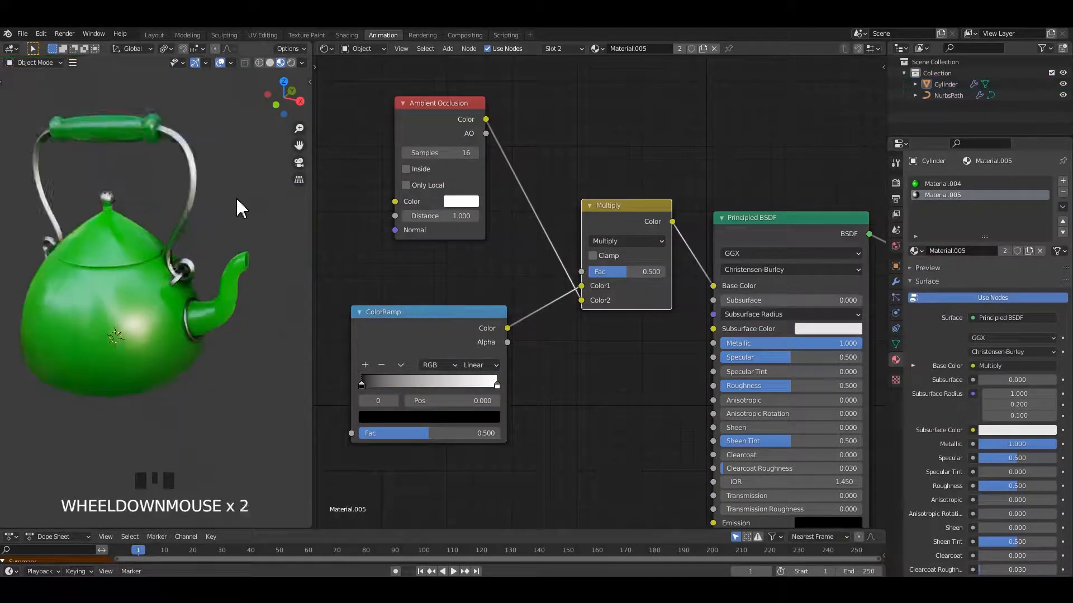
mouse_move(237, 208)
middle_mouse_down("shift")
mouse_move(150, 223)
mouse_move(228, 218)
mouse_move(169, 226)
middle_mouse_up("shift")
scroll(282, 95, "up", 1, "shift")
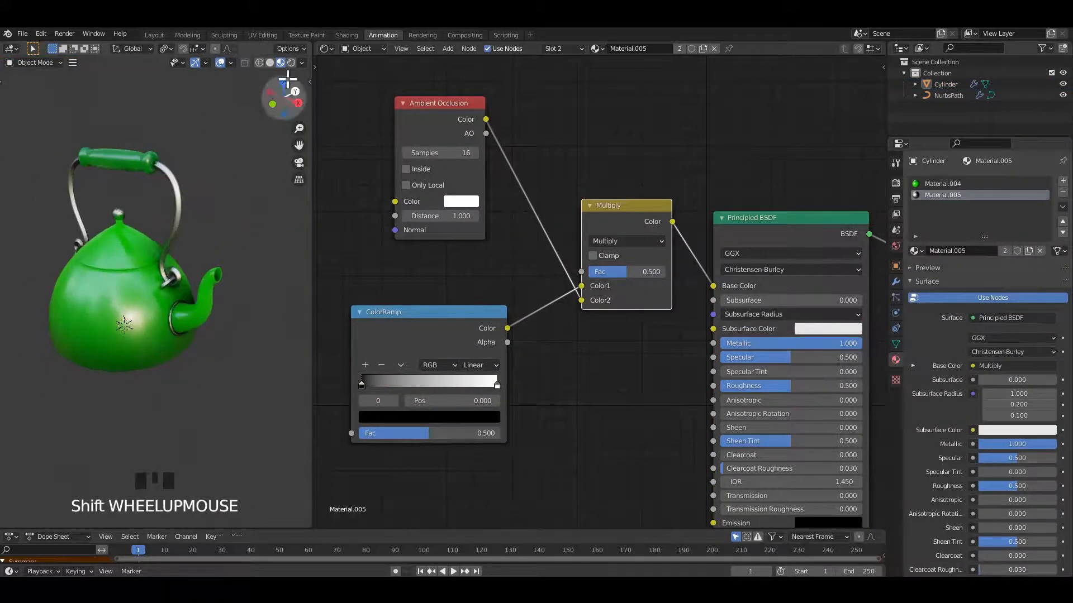
Step: Set the viewport lighting strength to 1.192 and try other environment HDRIs for the material preview
left_click(302, 63)
left_click_drag(294, 196, 307, 195)
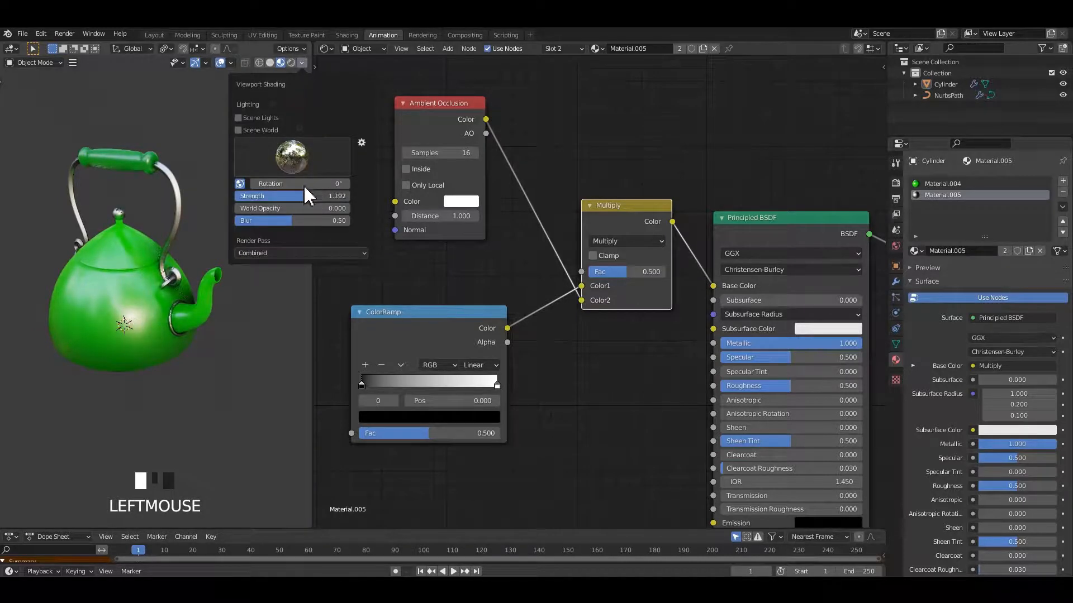
left_click(300, 162)
left_click(292, 195)
left_click(296, 155)
left_click(359, 191)
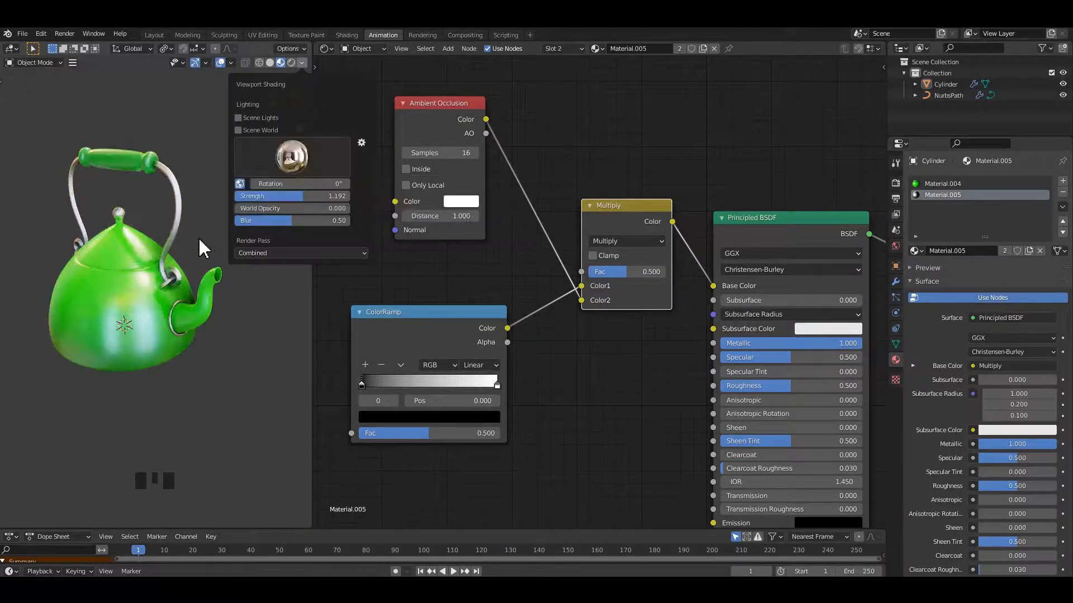
Step: Compare further environment HDRIs, settle on the second one in the list for the material preview, and save the file
middle_click_drag(199, 237, 235, 179)
left_click(302, 63)
left_click(340, 167)
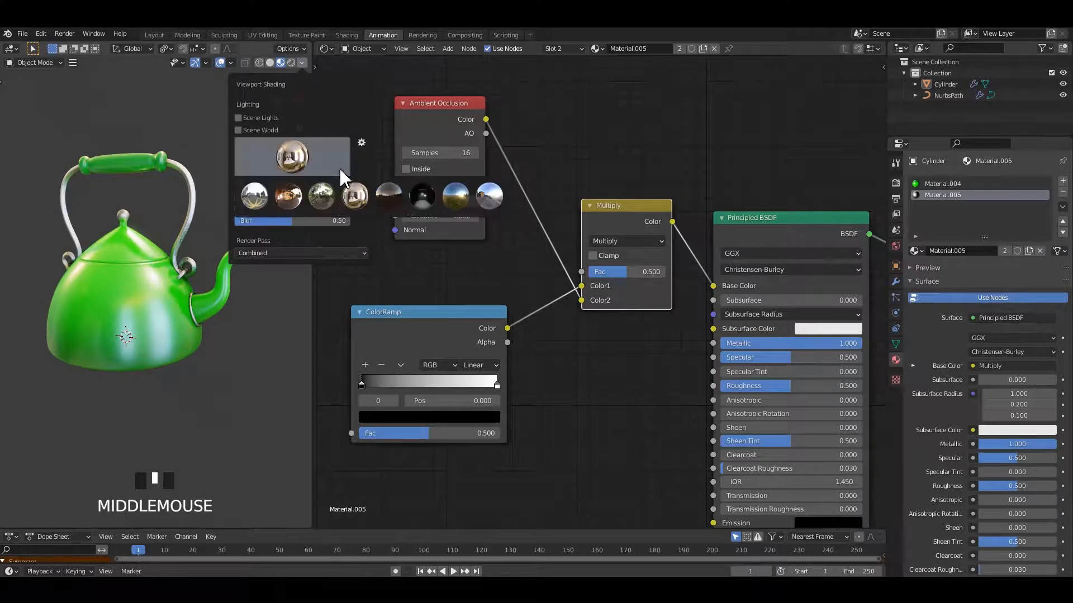
left_click(422, 196)
left_click(292, 156)
left_click(455, 197)
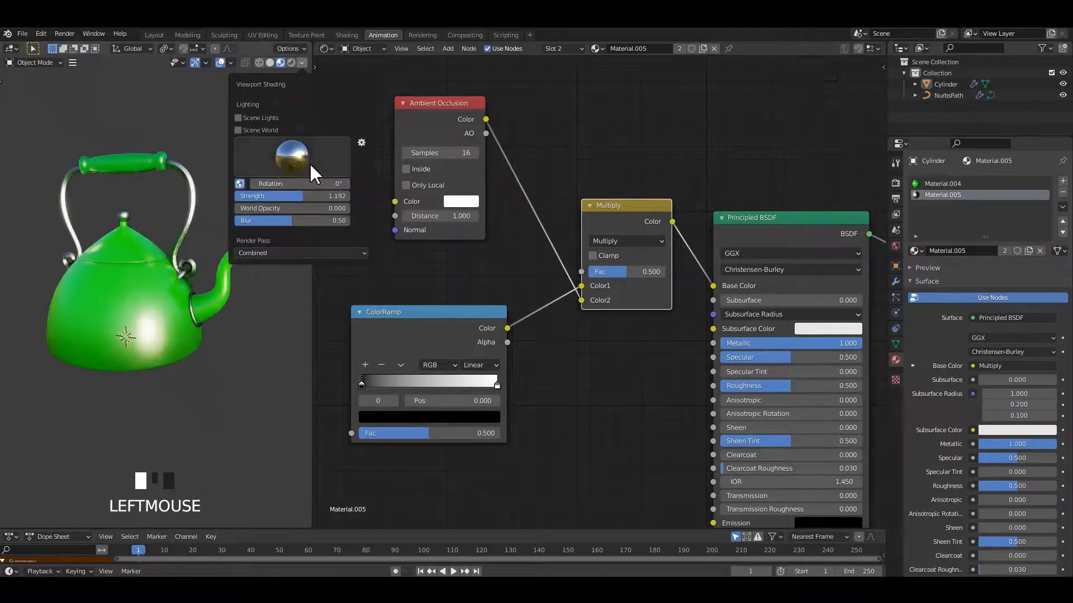
left_click(291, 159)
left_click(288, 197)
left_click(237, 270)
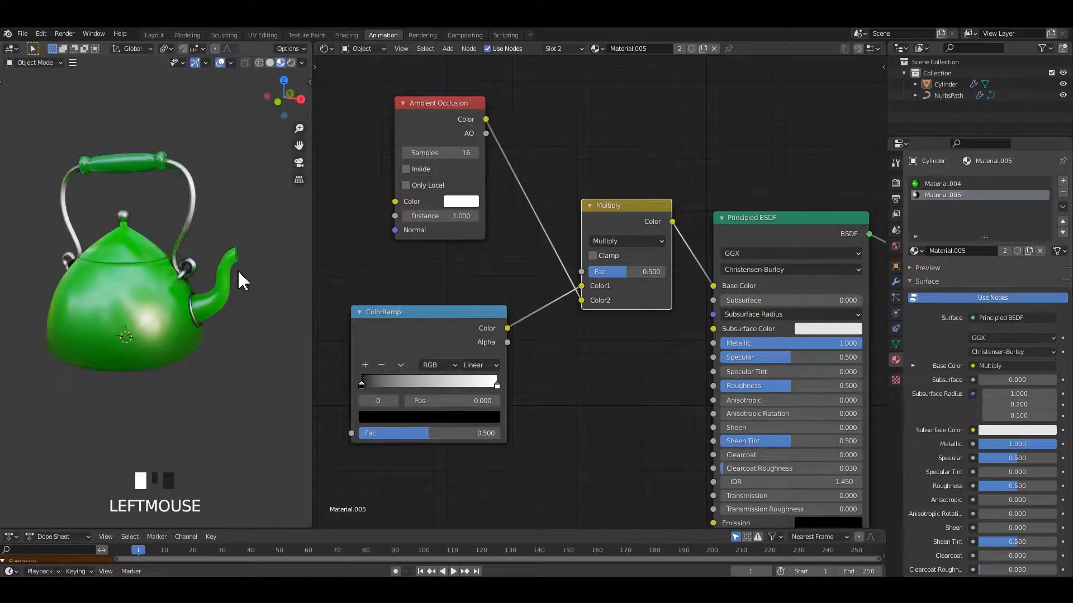
mouse_move(236, 269)
middle_mouse_down("shift")
mouse_move(210, 314)
mouse_move(173, 260)
mouse_move(159, 279)
mouse_move(229, 283)
mouse_move(185, 299)
mouse_move(178, 273)
middle_mouse_up("shift")
key("ctrl+s")
Step: Examine the lid knob, its neck and the surrounding mesh up close in Object and Edit Mode
left_click(240, 259)
middle_click_drag(240, 259, 136, 266)
left_click(250, 222)
scroll(137, 223, "up", 1)
scroll(150, 283, "up", 5)
left_click(142, 257)
key("Tab")
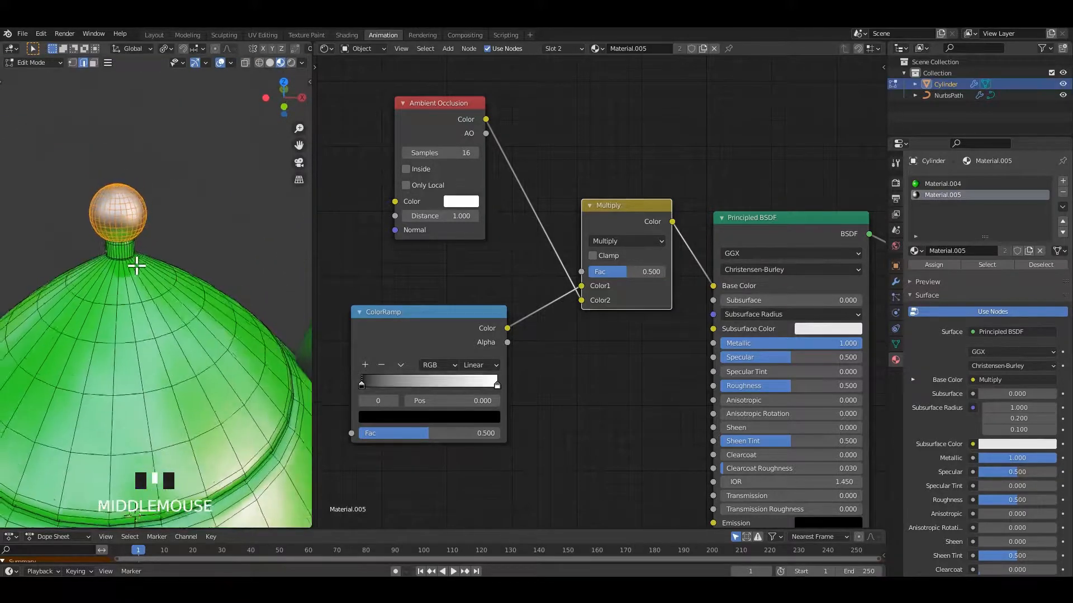
key("Tab")
left_click(202, 218)
middle_click_drag(202, 218, 184, 286)
scroll(182, 292, "down", 3)
Step: Switch to the Layout workspace, view the whole kettle from the spout side, and save the file
left_click(148, 35)
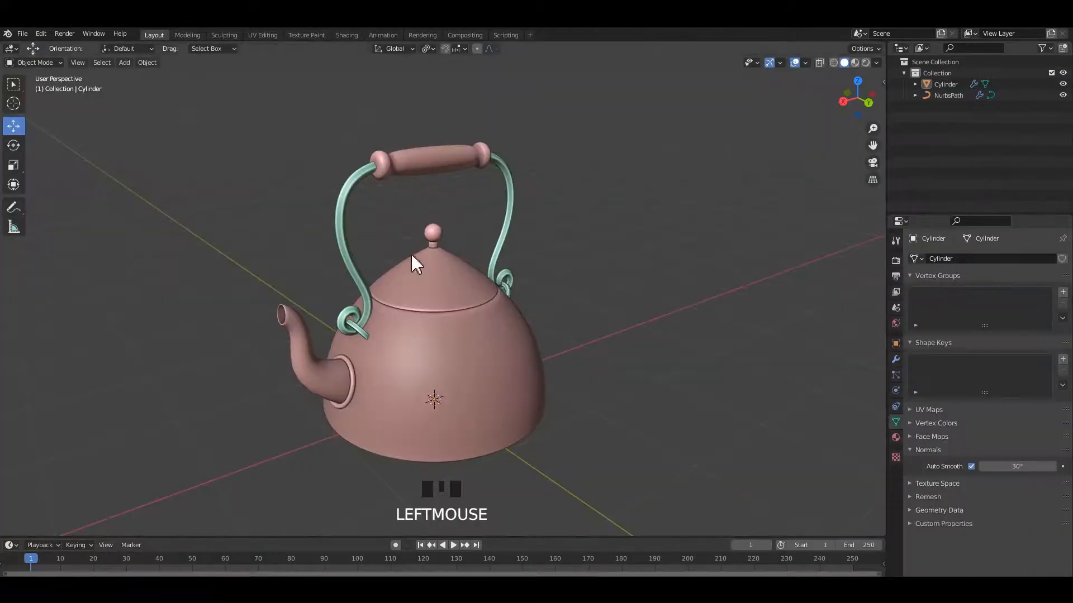
middle_click_drag(411, 257, 558, 265)
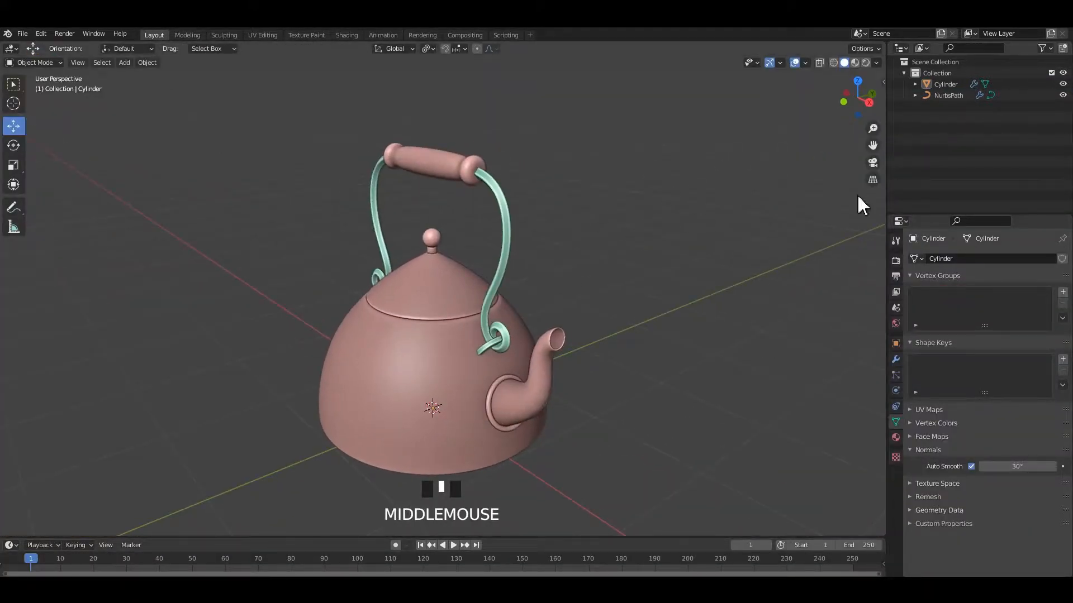
key("ctrl+s")
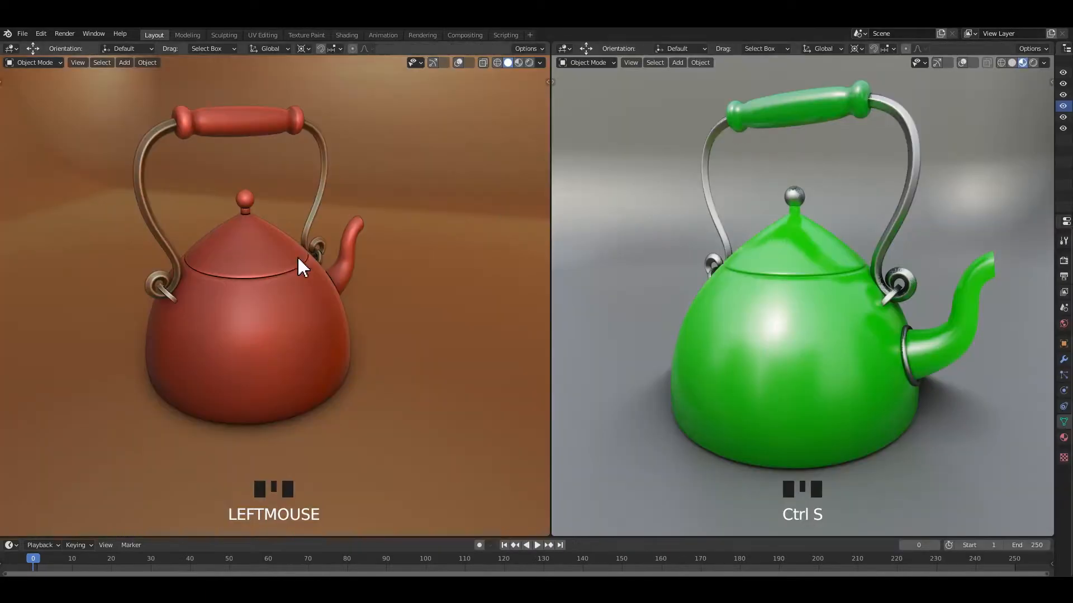
Step: Examine the kettle and its curved corner backdrop from several angles in the solid-shaded viewport
middle_click_drag(297, 256, 307, 229)
left_click(308, 230)
key("grave")
middle_click_drag(366, 292, 268, 460)
left_click(311, 376)
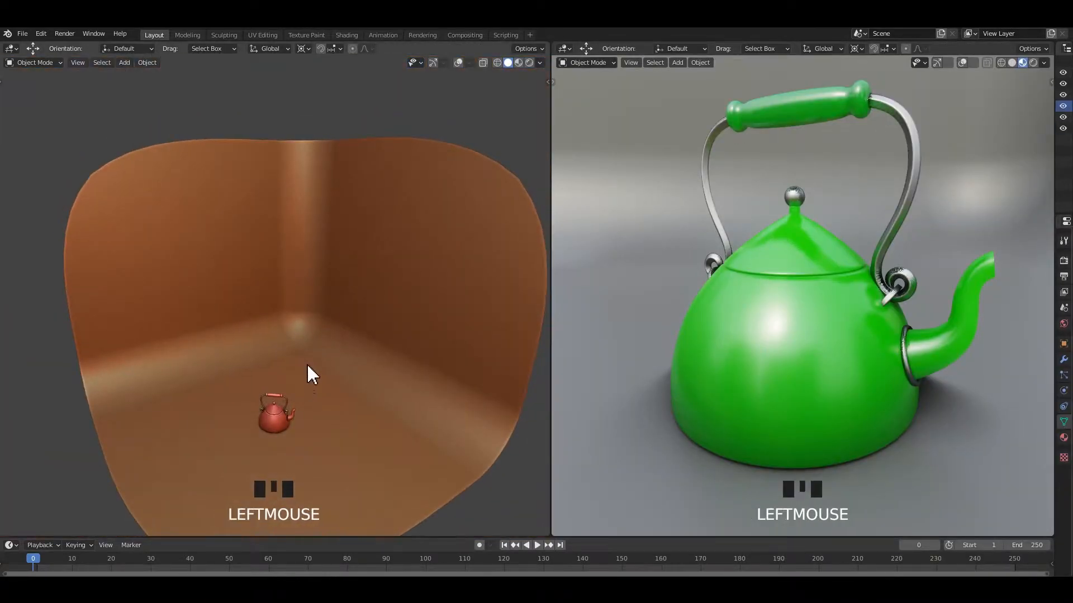
key("grave")
middle_click_drag(345, 427, 391, 368, "shift")
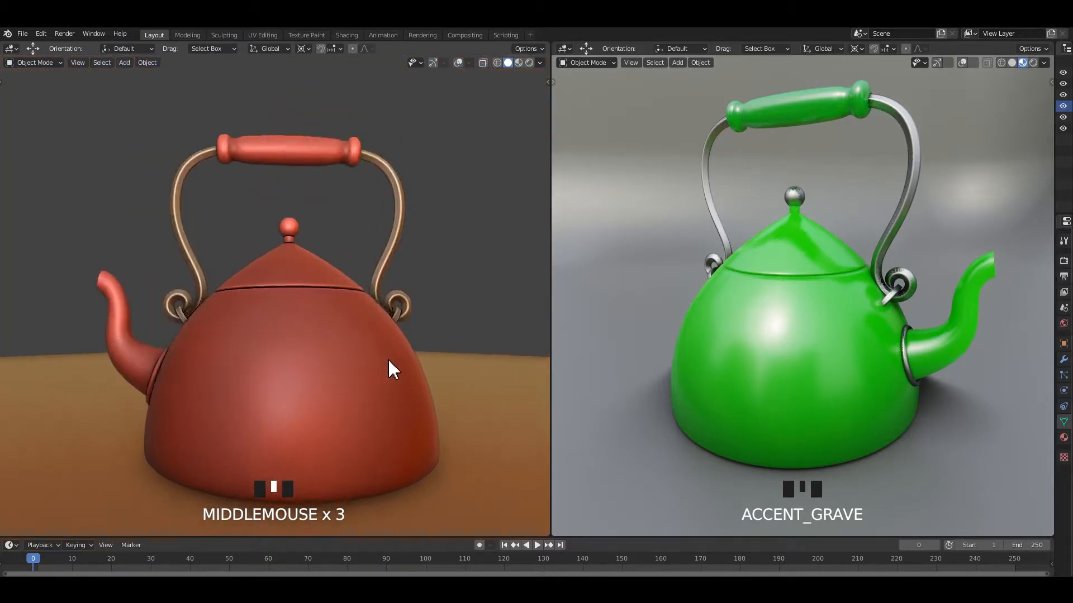
middle_click_drag(247, 350, 424, 350)
Step: Reframe the green kettle against its backdrop in the material preview viewport and save the file
middle_click_drag(823, 354, 646, 333, "shift")
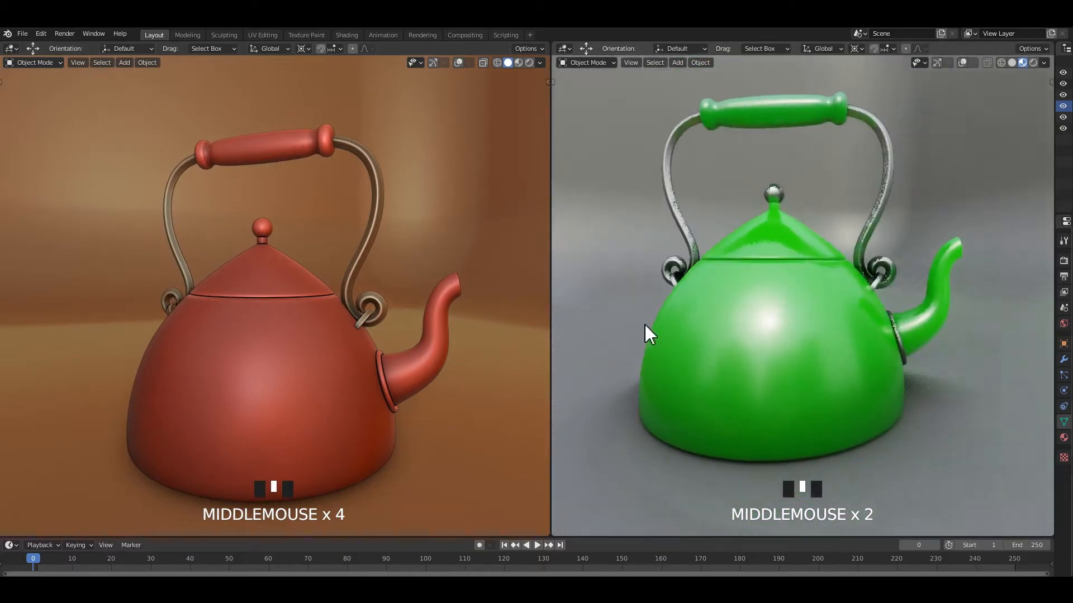
mouse_move(781, 313)
middle_mouse_down("shift")
mouse_move(792, 313)
mouse_move(787, 327)
mouse_move(763, 323)
mouse_move(792, 311)
mouse_move(803, 327)
mouse_move(795, 314)
mouse_move(786, 325)
middle_mouse_up("shift")
key("ctrl+s")
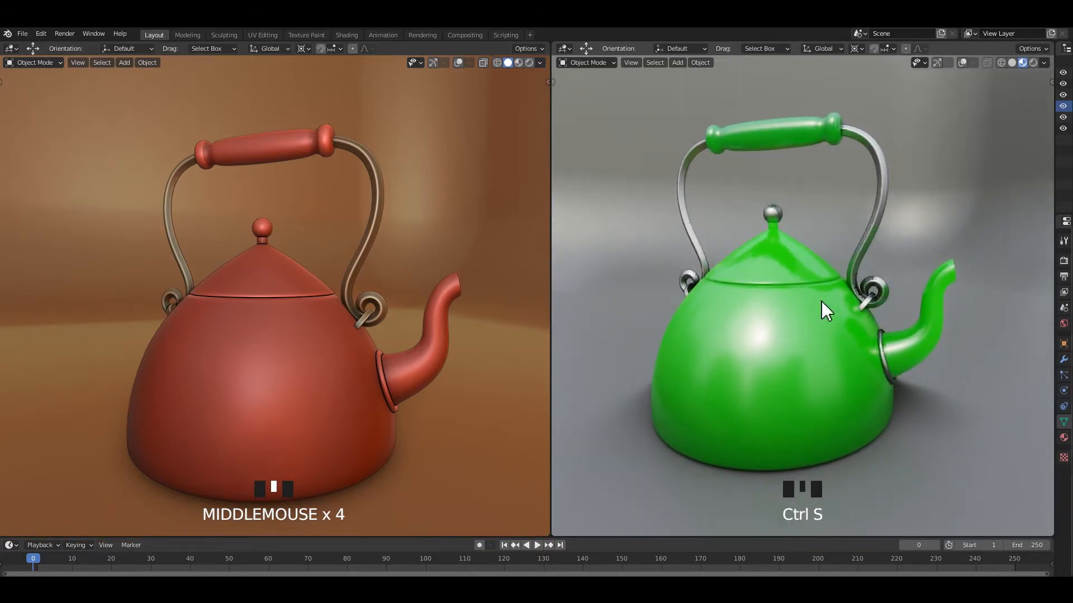